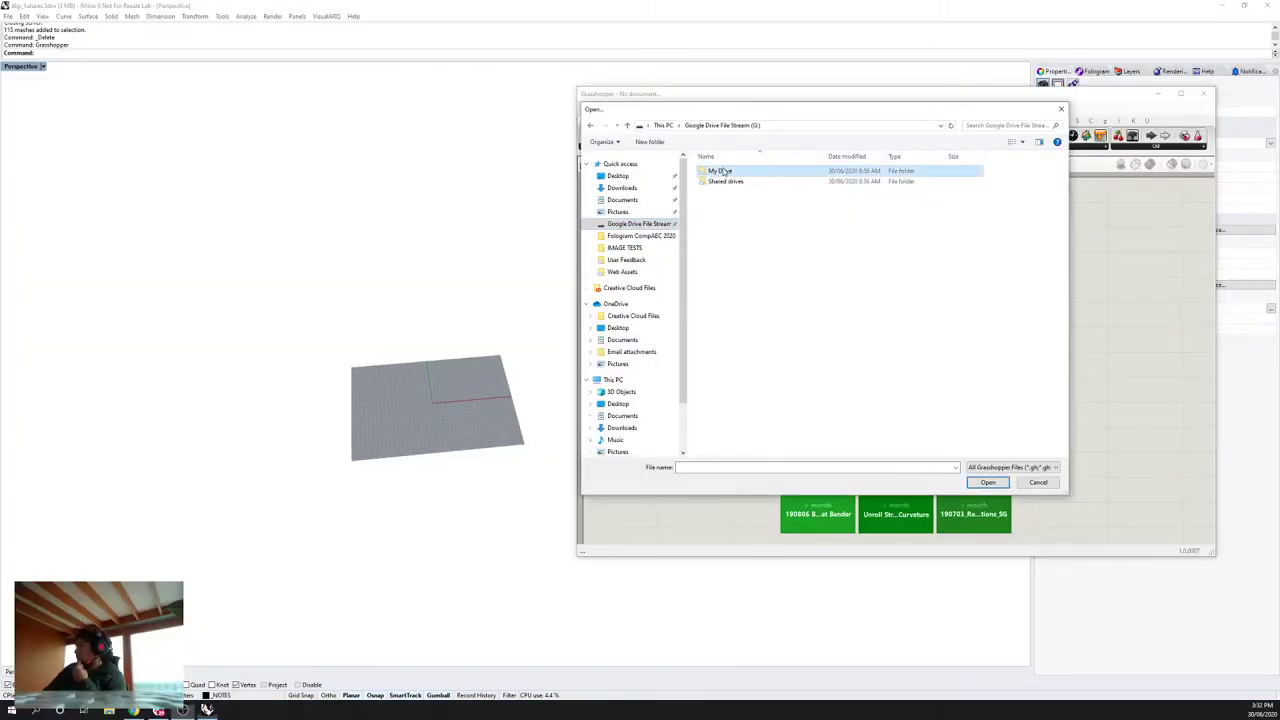
Step: Open the Digital_Futures_State_Gate definition from the Digital Futures 2020 shared folder and move the Grasshopper window over the Rhino viewport
key("alt+Up")
double_click(733, 192)
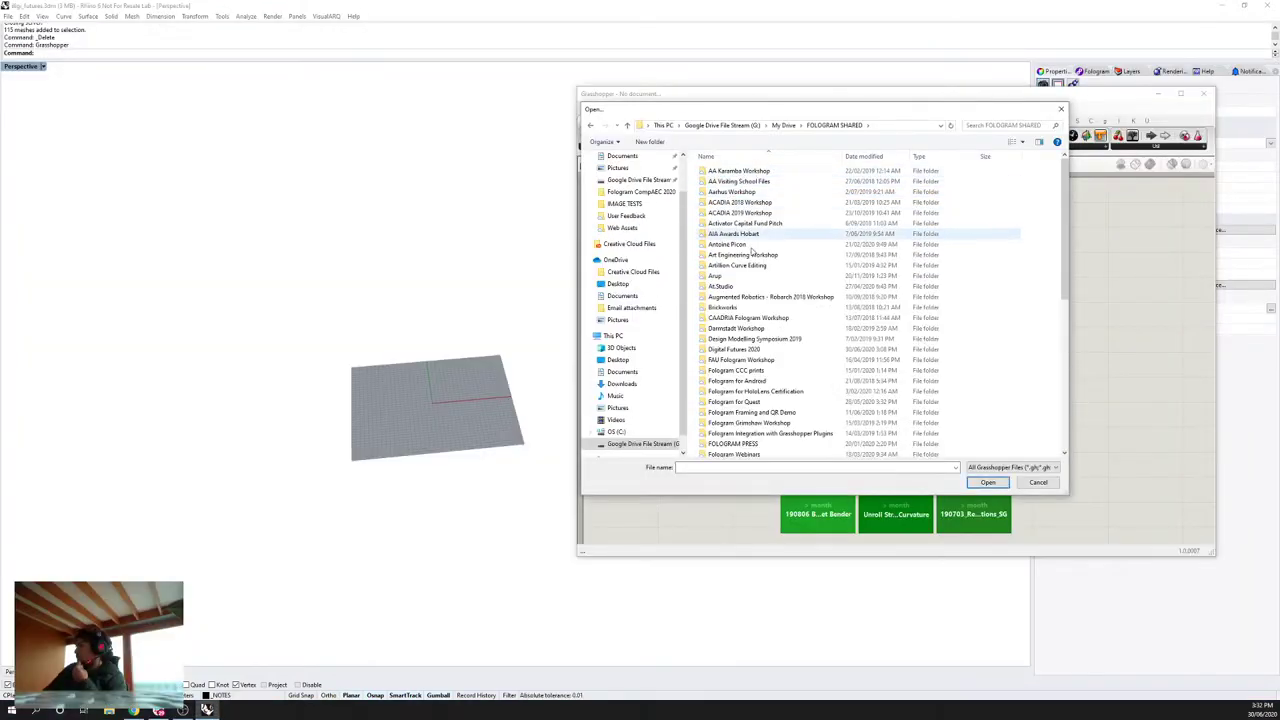
double_click(740, 349)
double_click(745, 171)
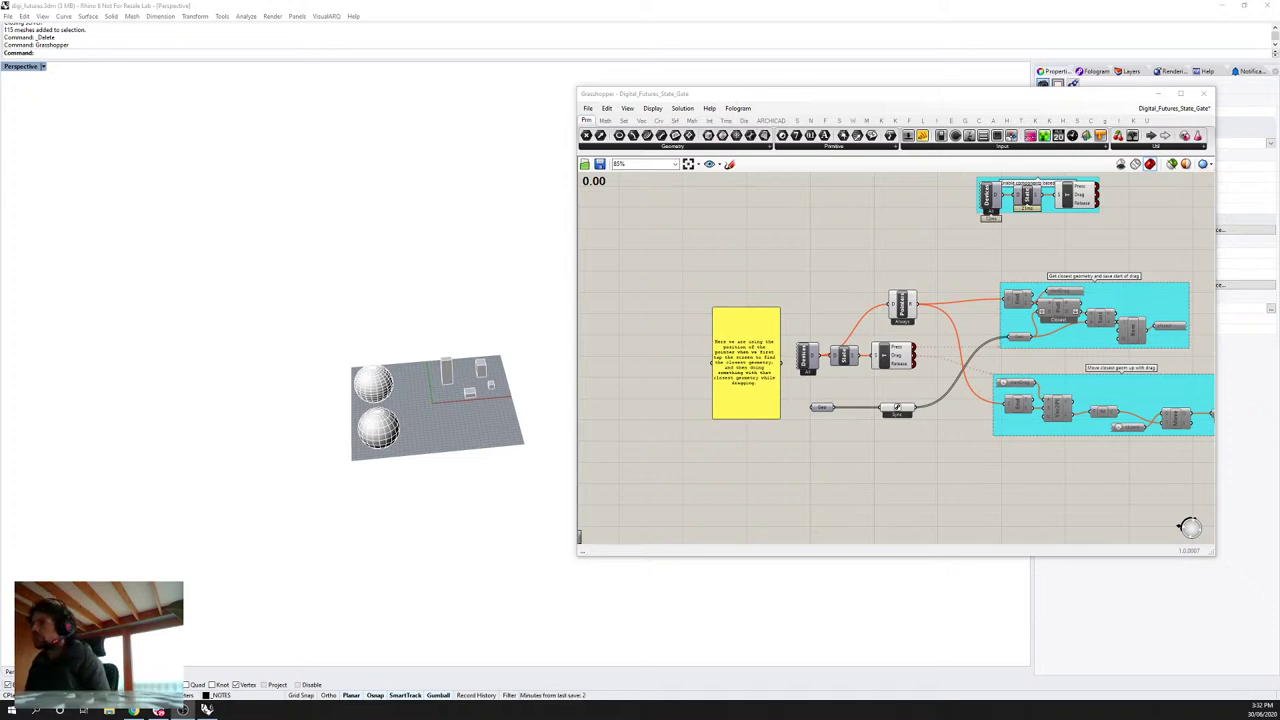
left_click_drag(748, 96, 395, 94)
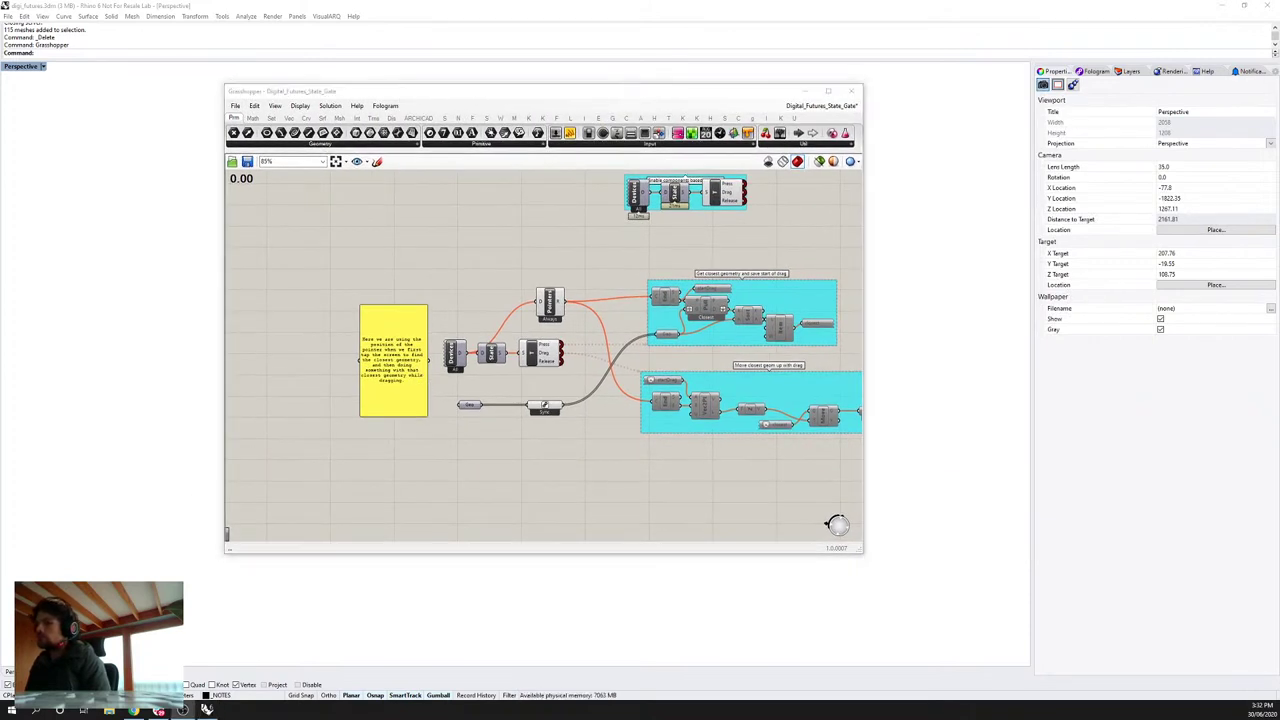
Step: Examine the "Run something once" button example and the "Run one of two options" toggle example of the State Gate
scroll(336, 340, "down", 3)
right_click_drag(400, 297, 712, 326)
scroll(663, 349, "down", 2)
scroll(318, 331, "up", 5)
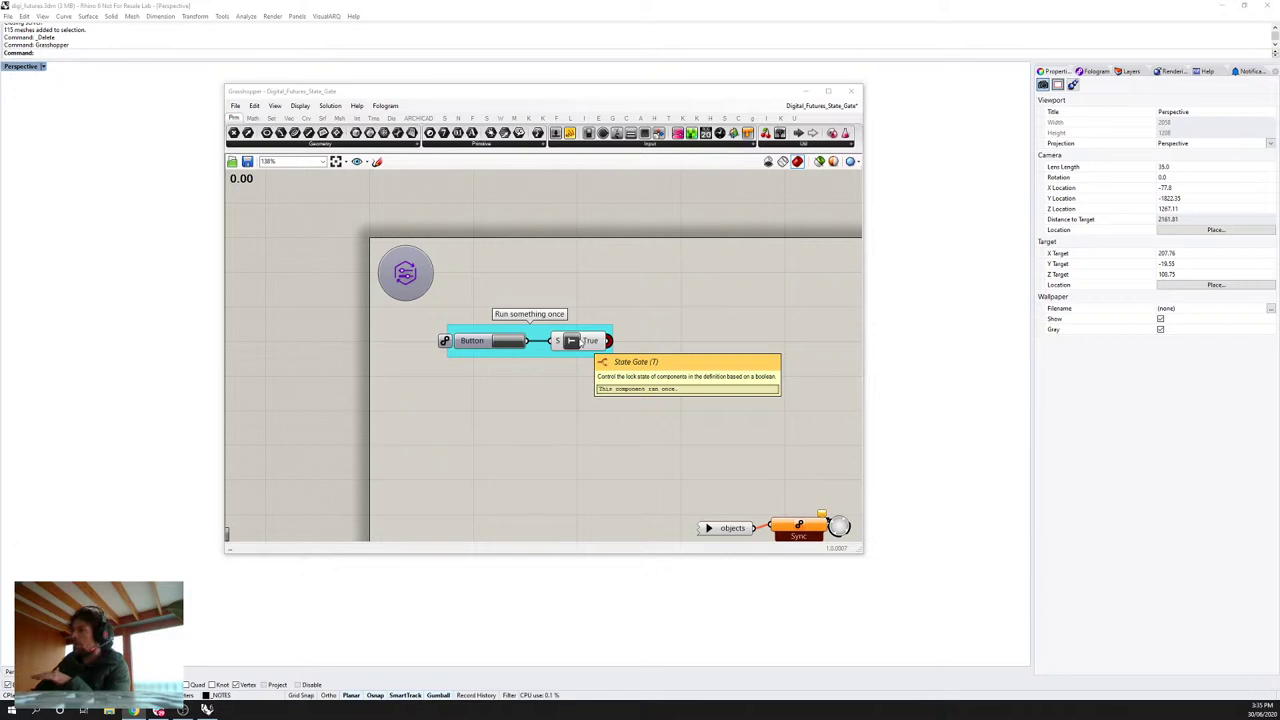
scroll(597, 357, "down", 5)
right_click_drag(269, 349, 451, 326)
scroll(605, 312, "up", 8)
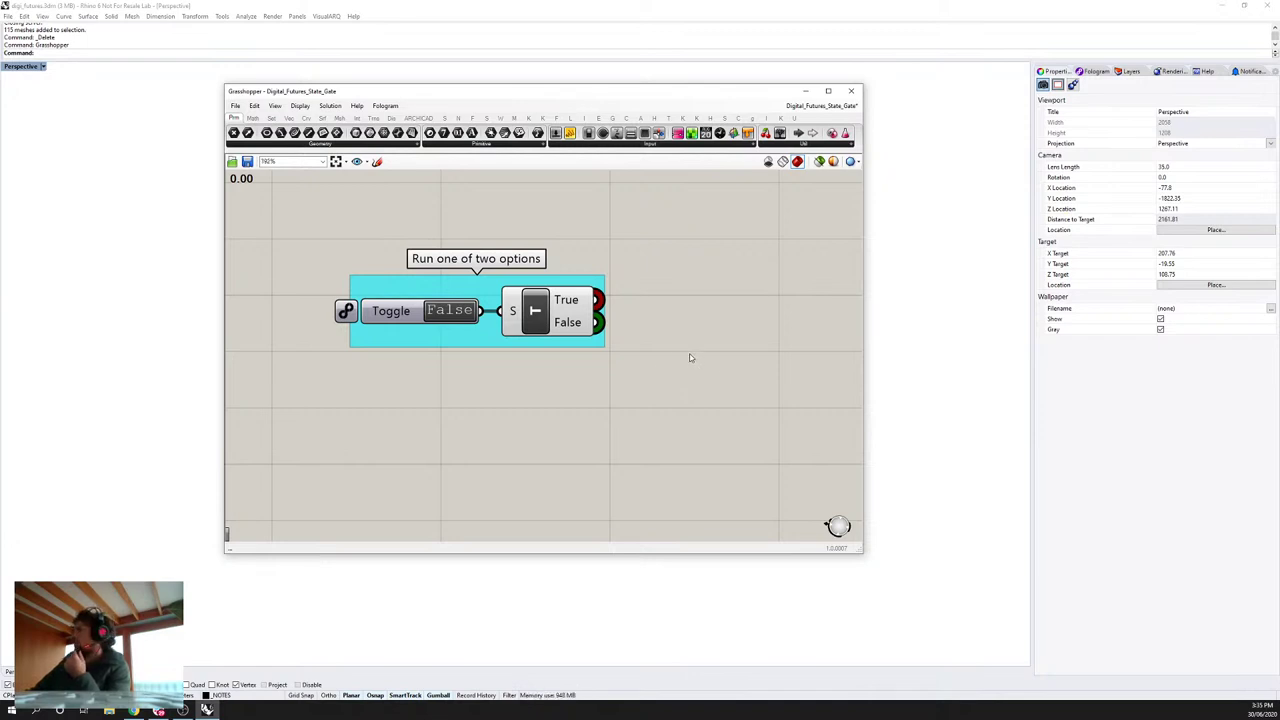
Step: Examine the State Gate examples for switching between an arbitrary number of modes and for enabling components based on mobile device events
scroll(569, 363, "down", 1)
scroll(566, 369, "down", 2)
right_click_drag(566, 369, 366, 354)
scroll(545, 372, "up", 3)
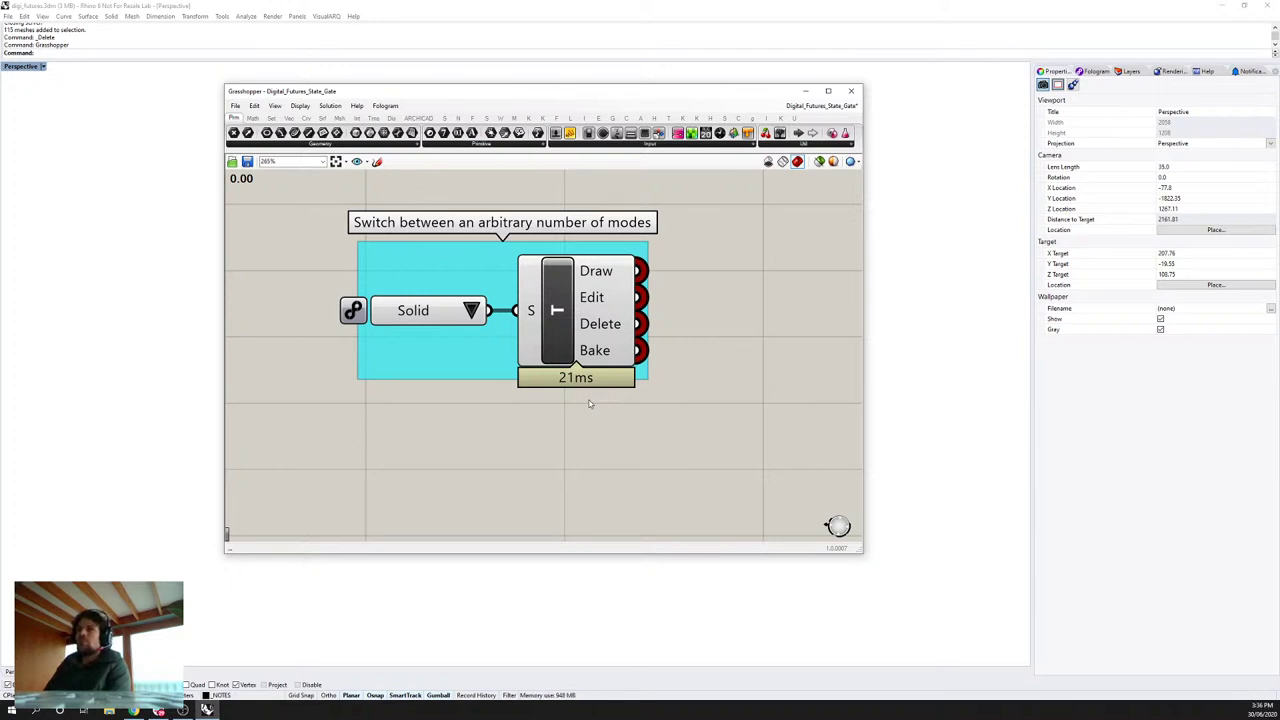
scroll(677, 354, "down", 5)
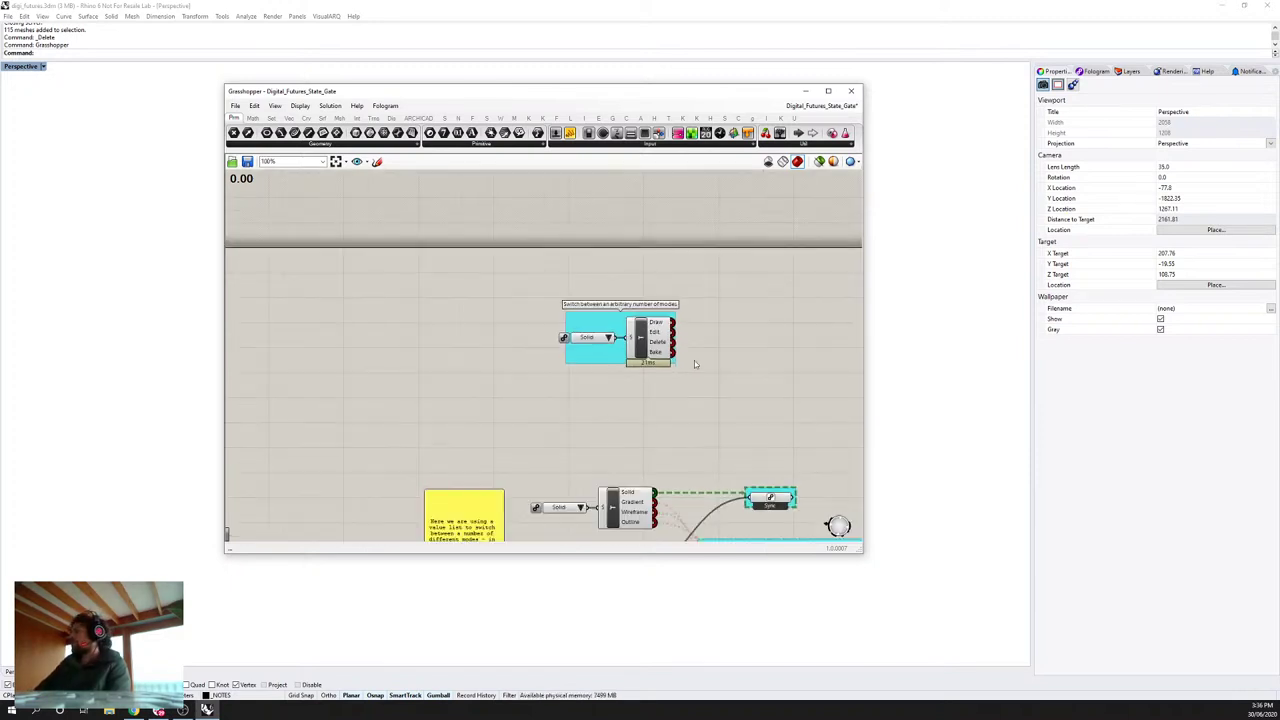
right_click_drag(774, 357, 459, 348)
right_click_drag(724, 353, 449, 346)
mouse_move(560, 350)
right_mouse_down()
mouse_move(414, 348)
mouse_move(545, 350)
right_mouse_up()
right_click_drag(762, 347, 475, 344)
scroll(600, 430, "up", 5)
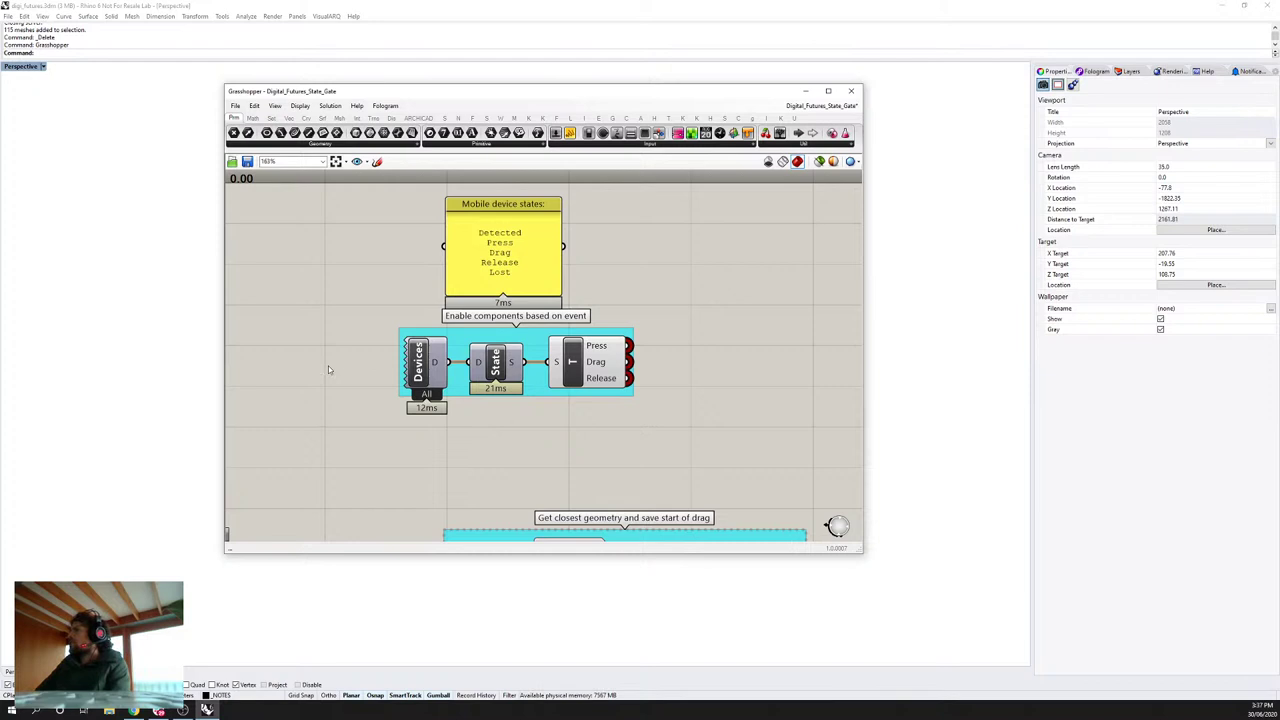
Step: Review the overall layout of the definition and return to the "Run something once" example
scroll(328, 366, "down", 5)
right_click_drag(415, 376, 574, 374)
scroll(791, 374, "up", 1)
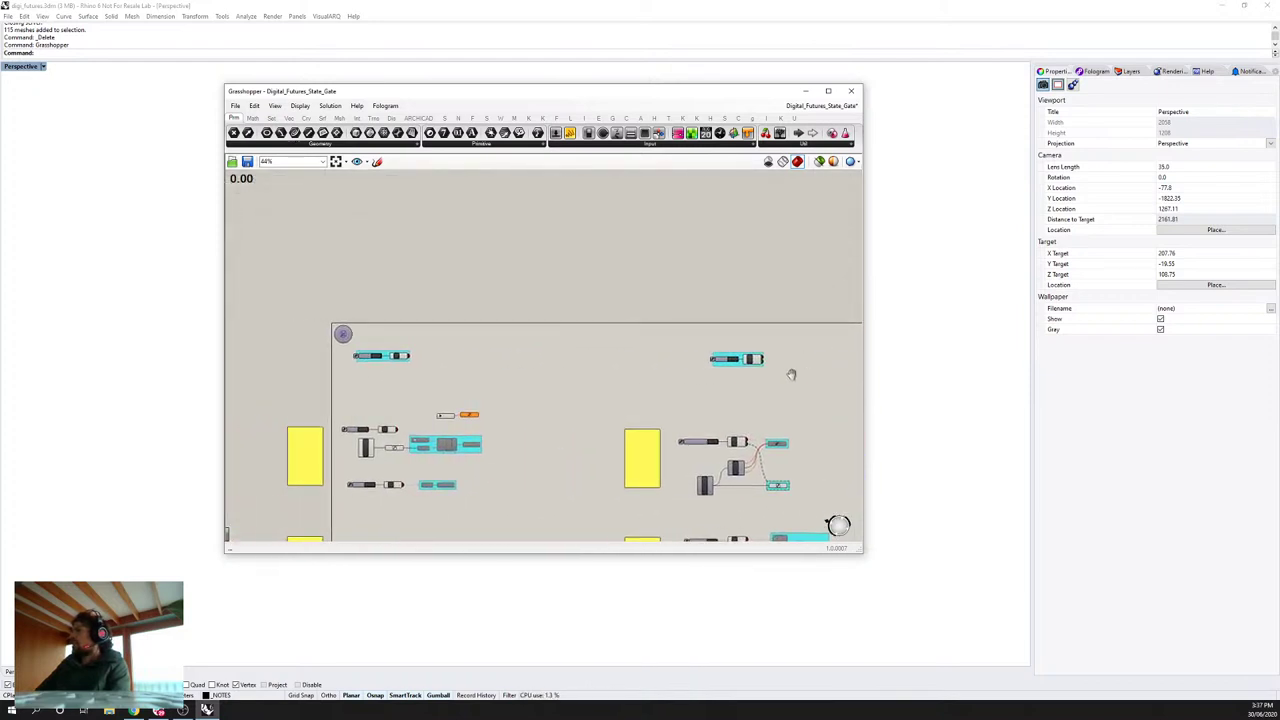
scroll(311, 377, "up", 5)
scroll(466, 364, "up", 2)
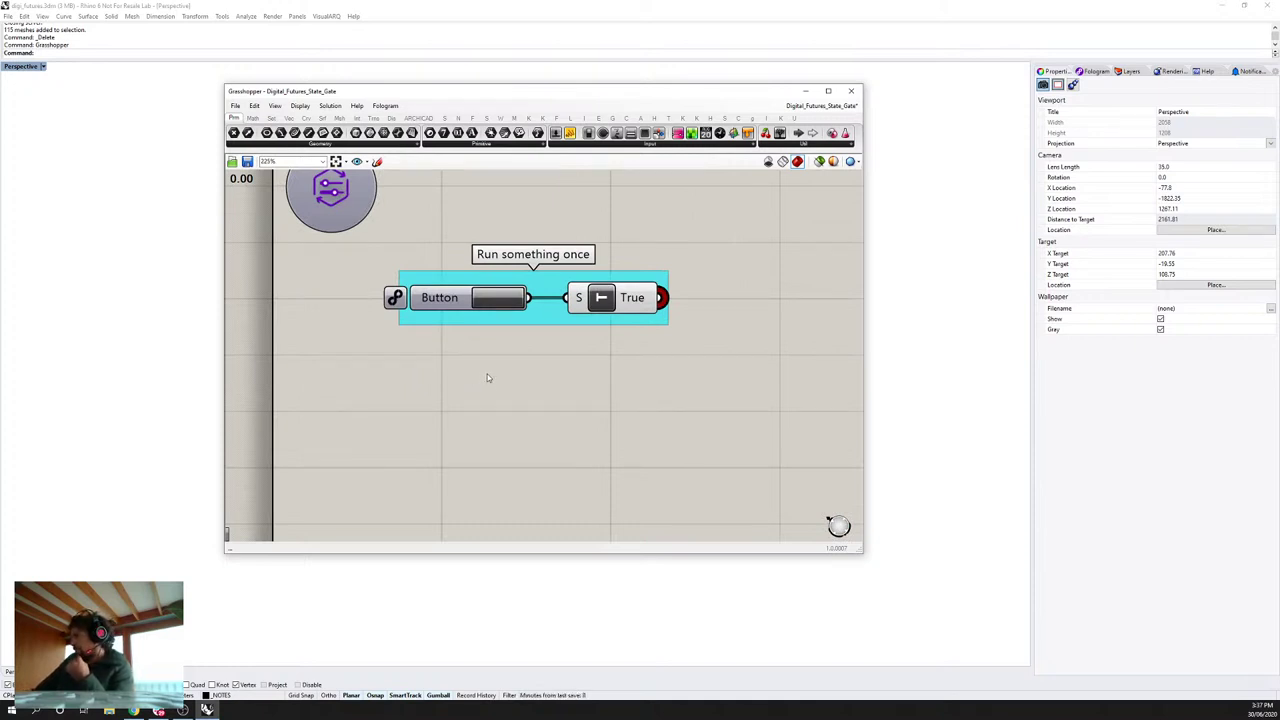
scroll(488, 376, "down", 10)
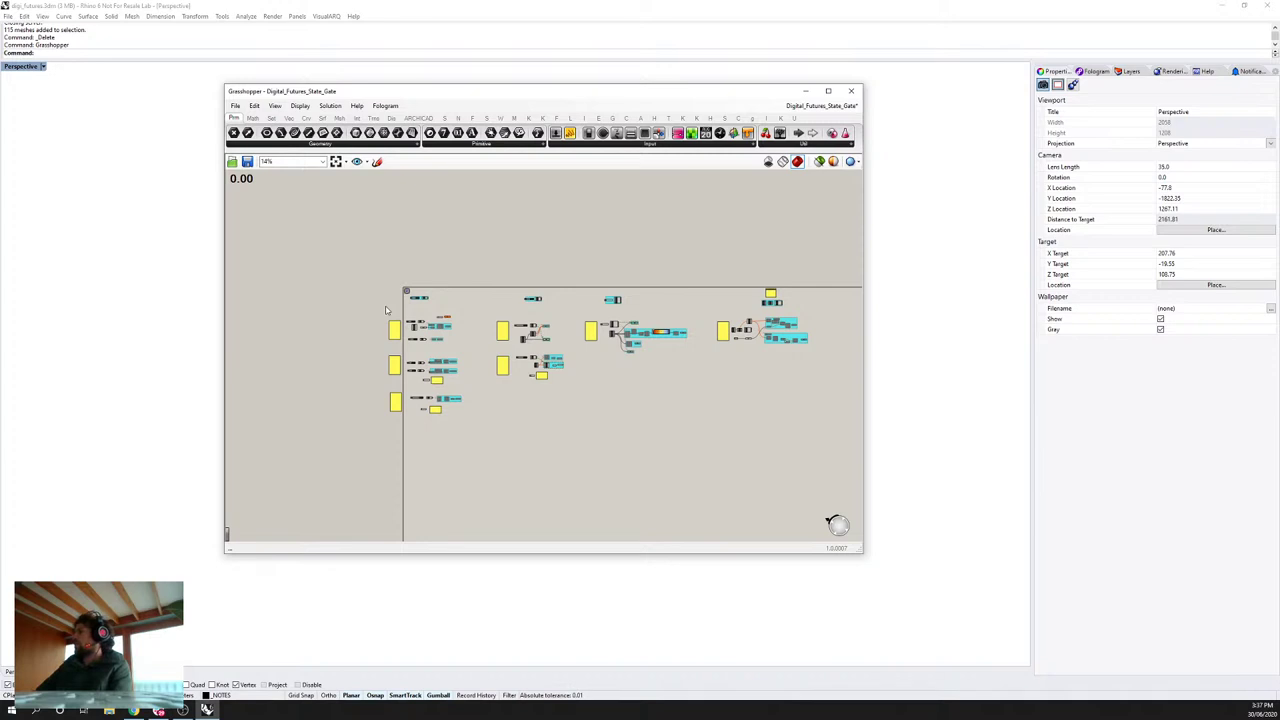
scroll(420, 310, "up", 10)
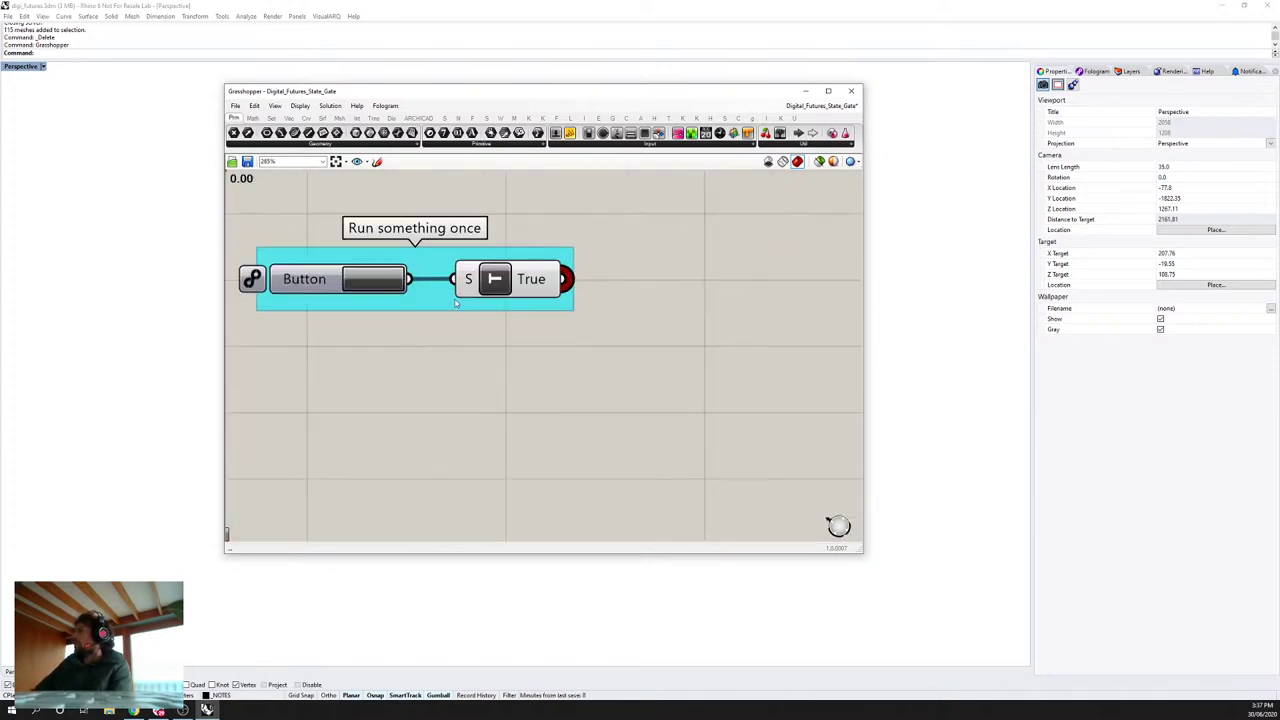
Step: Add a State Gate component on the empty canvas above the "Run something once" example and find it among the Fologram Flow components
scroll(460, 333, "down", 3)
right_click_drag(480, 336, 498, 366)
right_click_drag(487, 295, 486, 379)
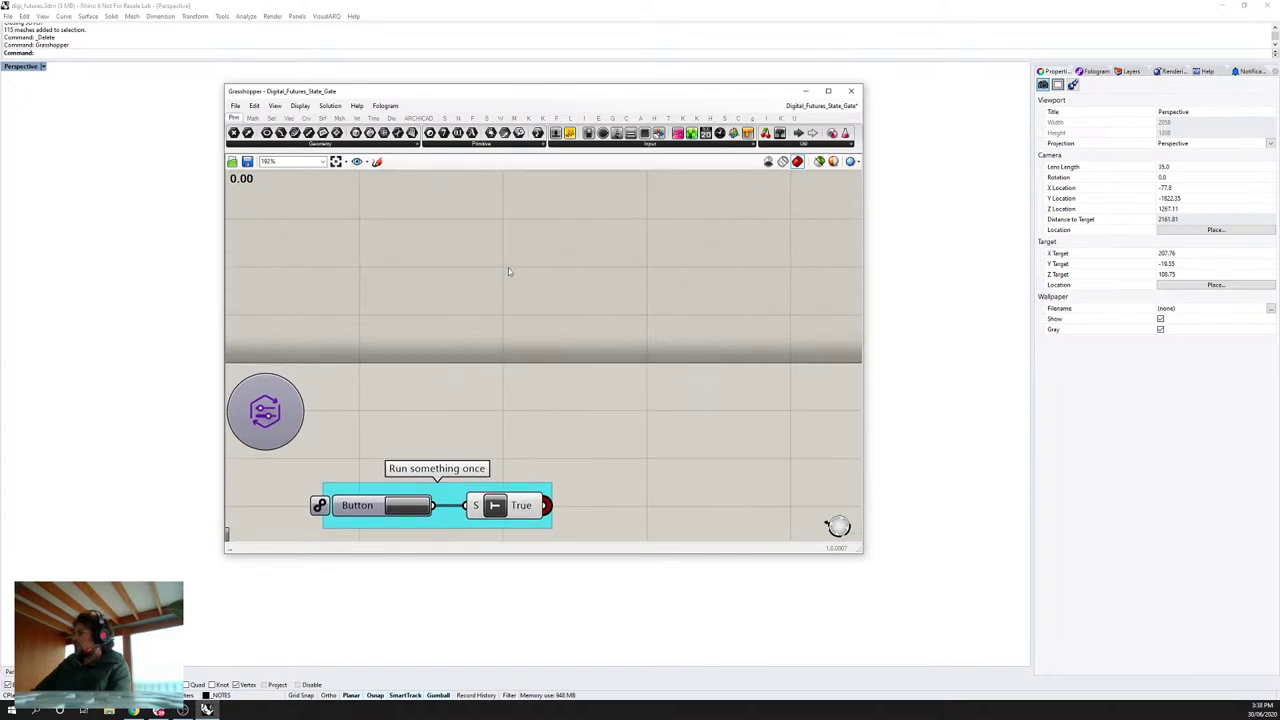
double_click(507, 272)
type("state gate")
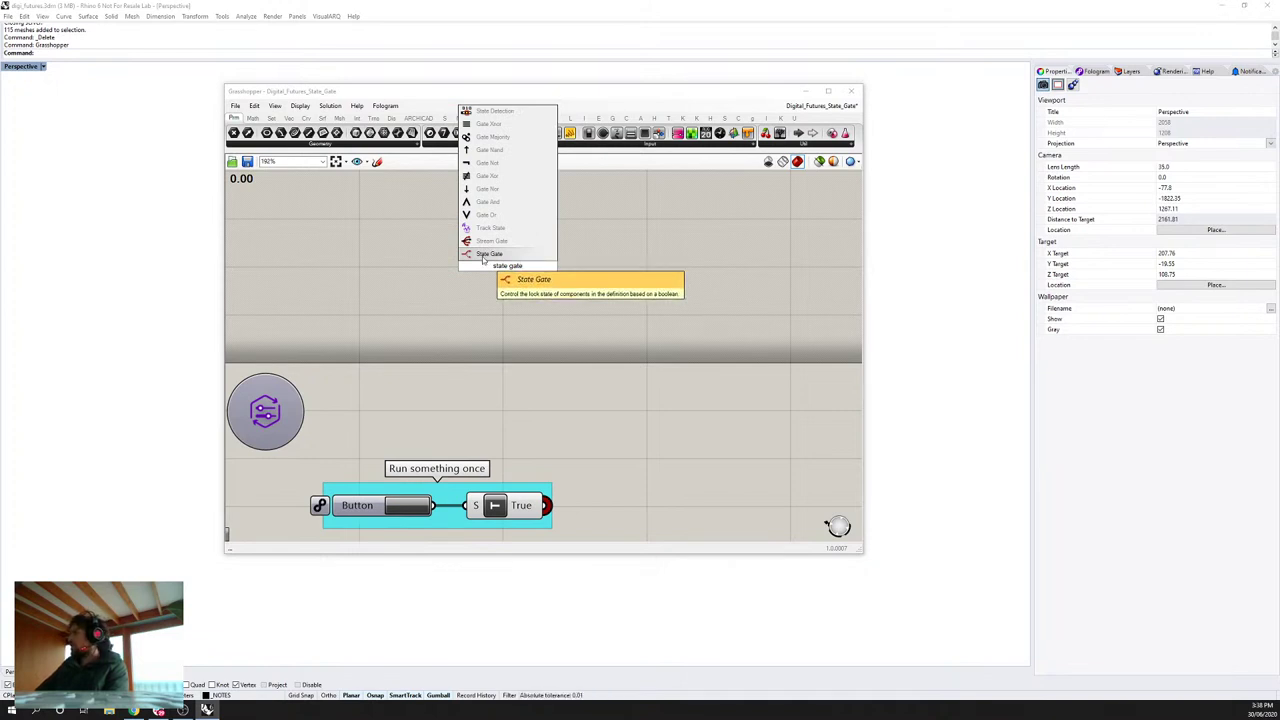
left_click(483, 256)
left_click(556, 118)
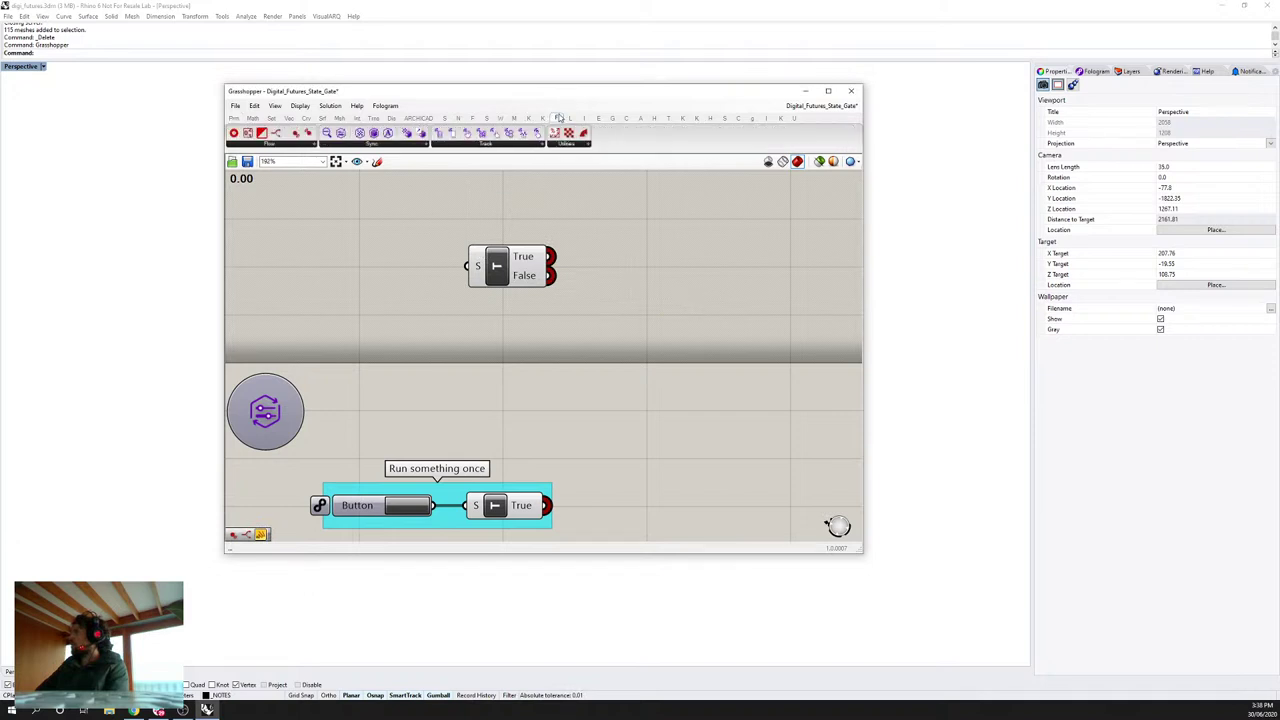
left_click(287, 145)
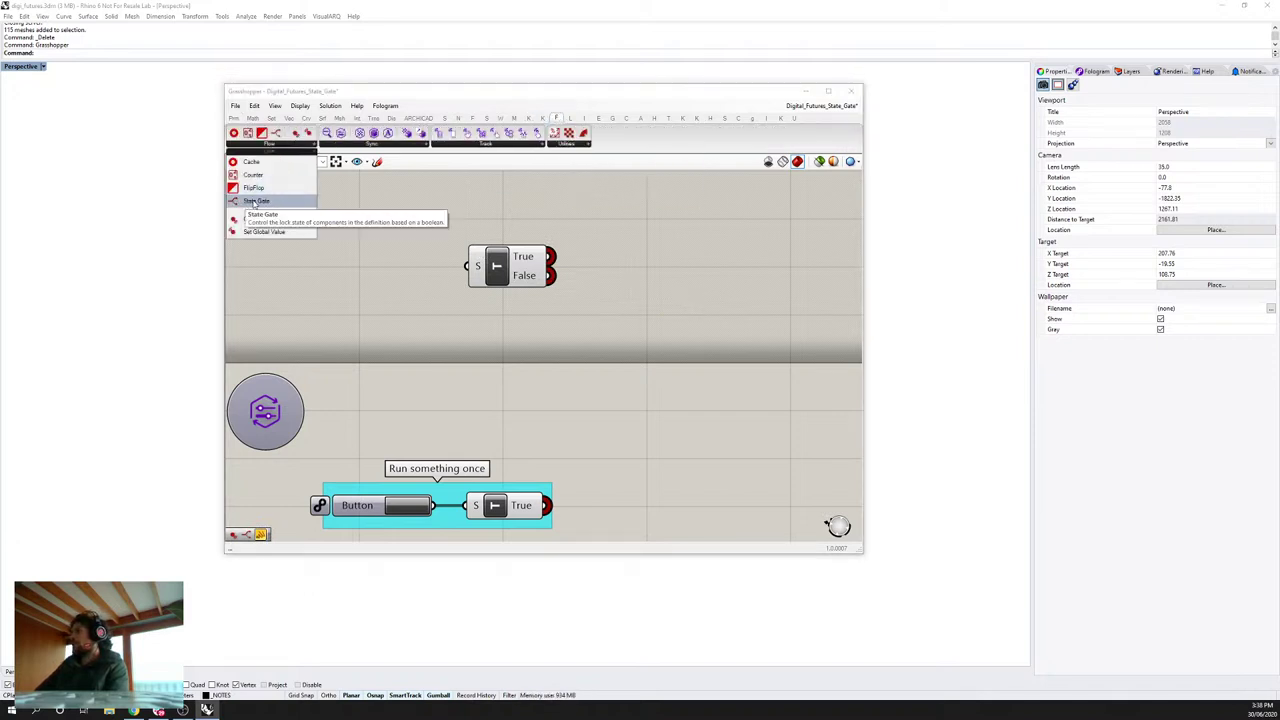
left_click_drag(497, 263, 481, 242)
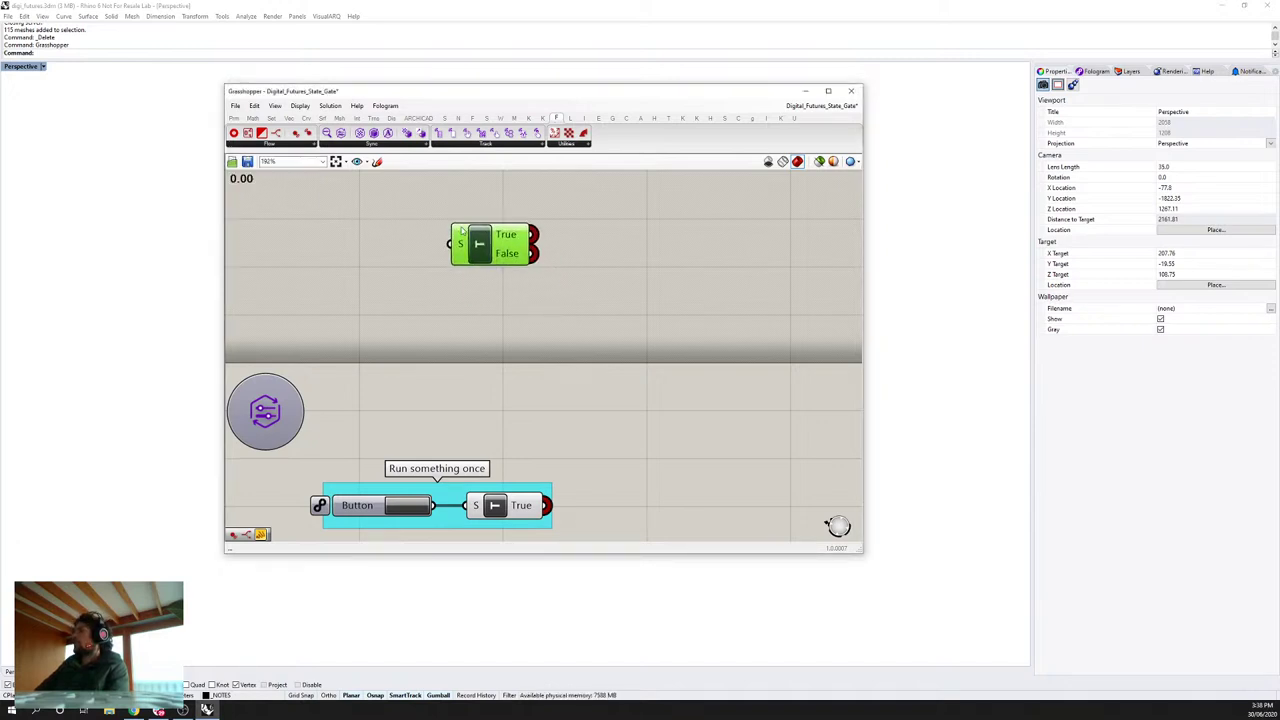
Step: Turn on Draw Full Names so the components show their full names
left_click(300, 105)
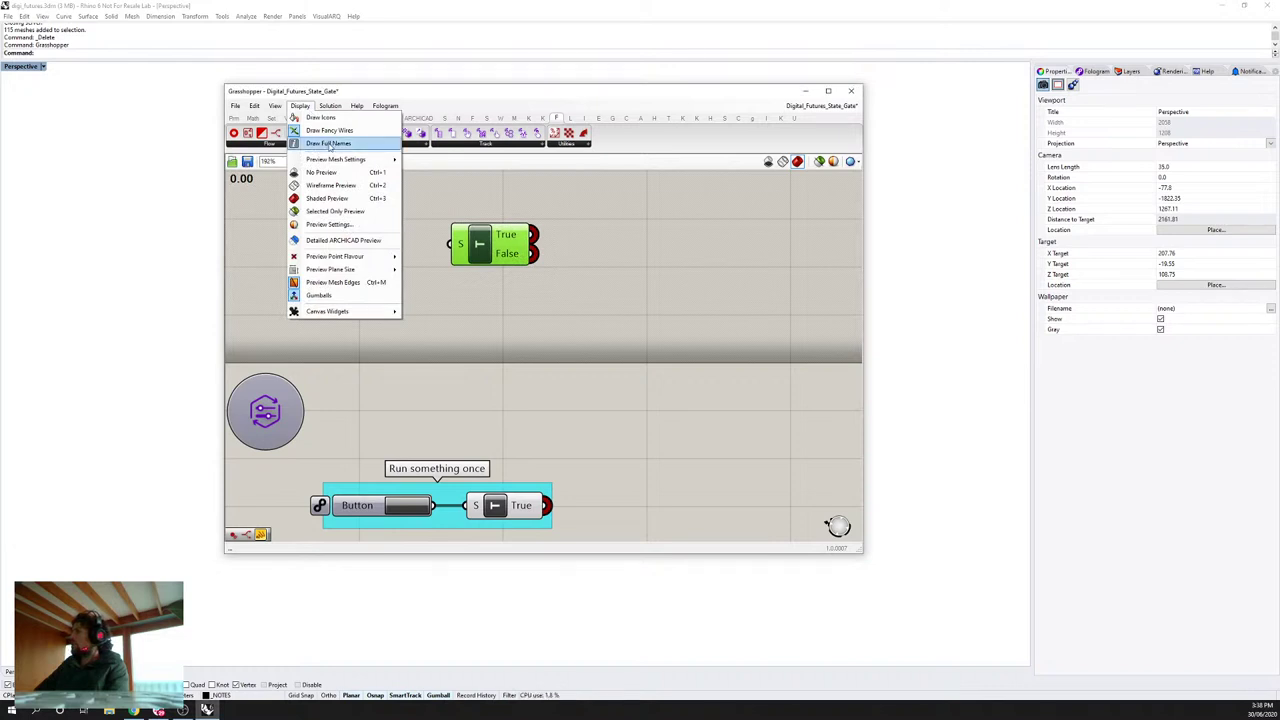
left_click(328, 144)
right_click_drag(451, 273, 466, 323)
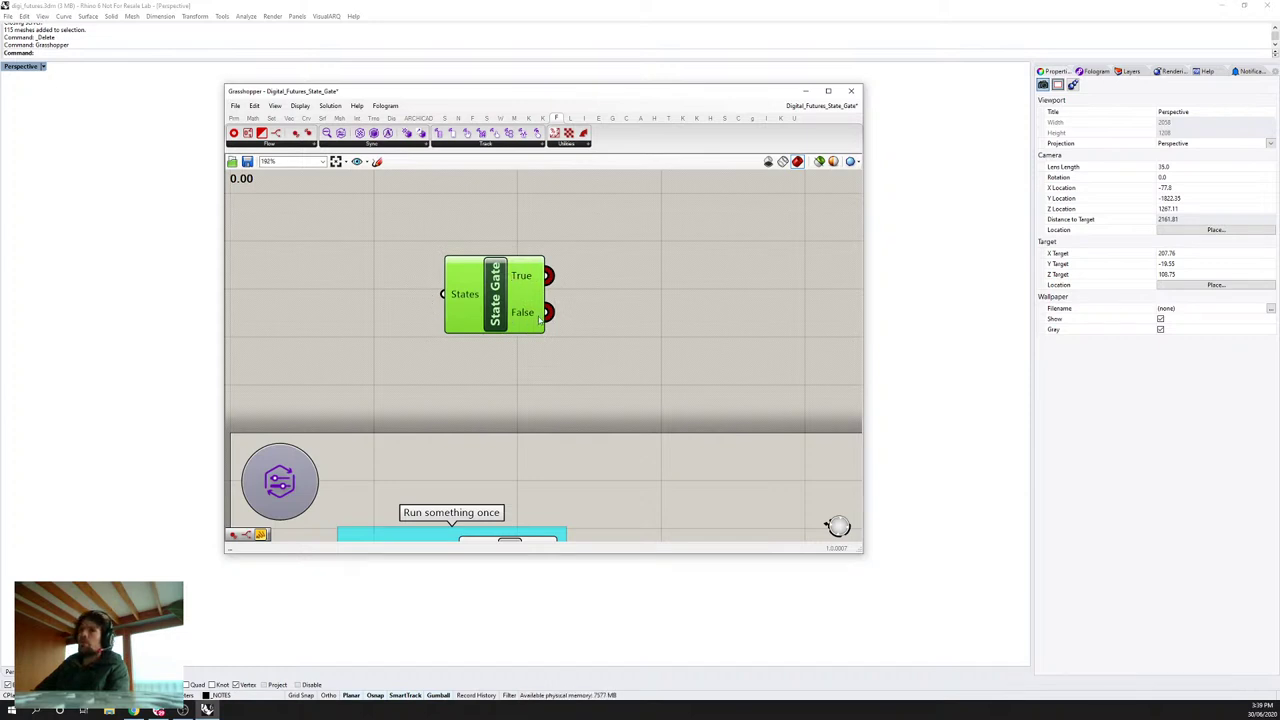
double_click(366, 294)
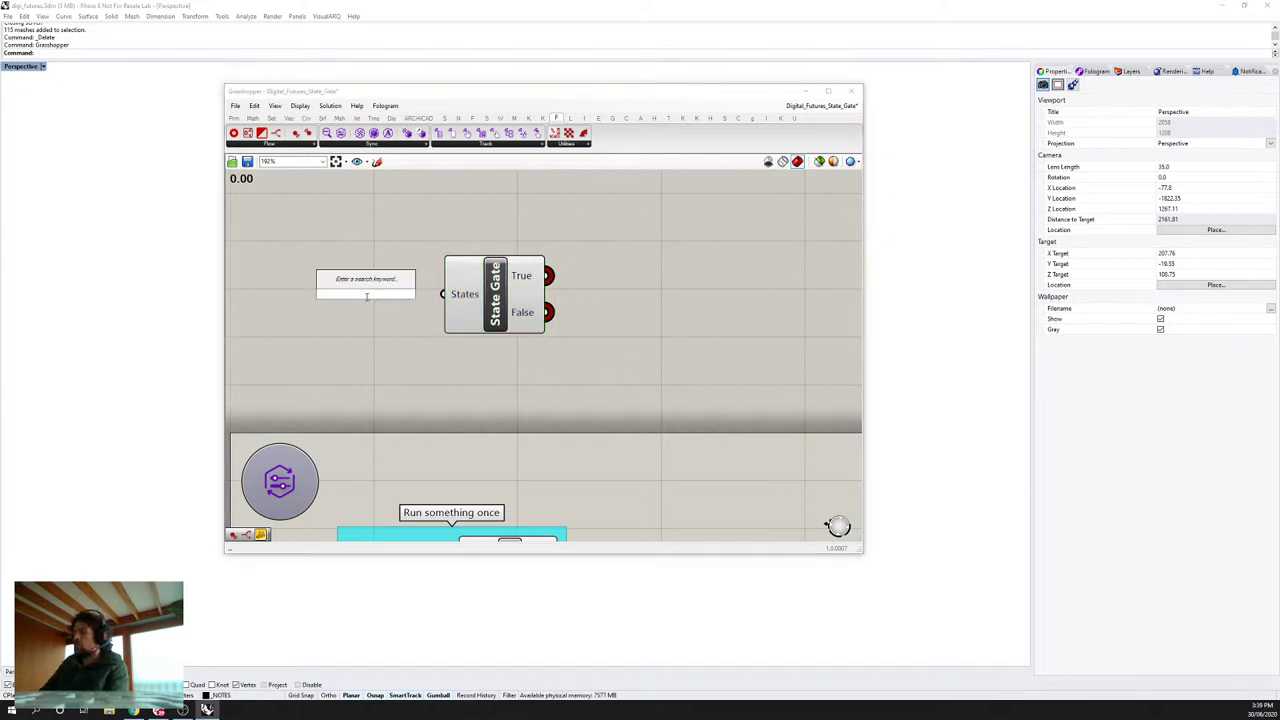
type("button")
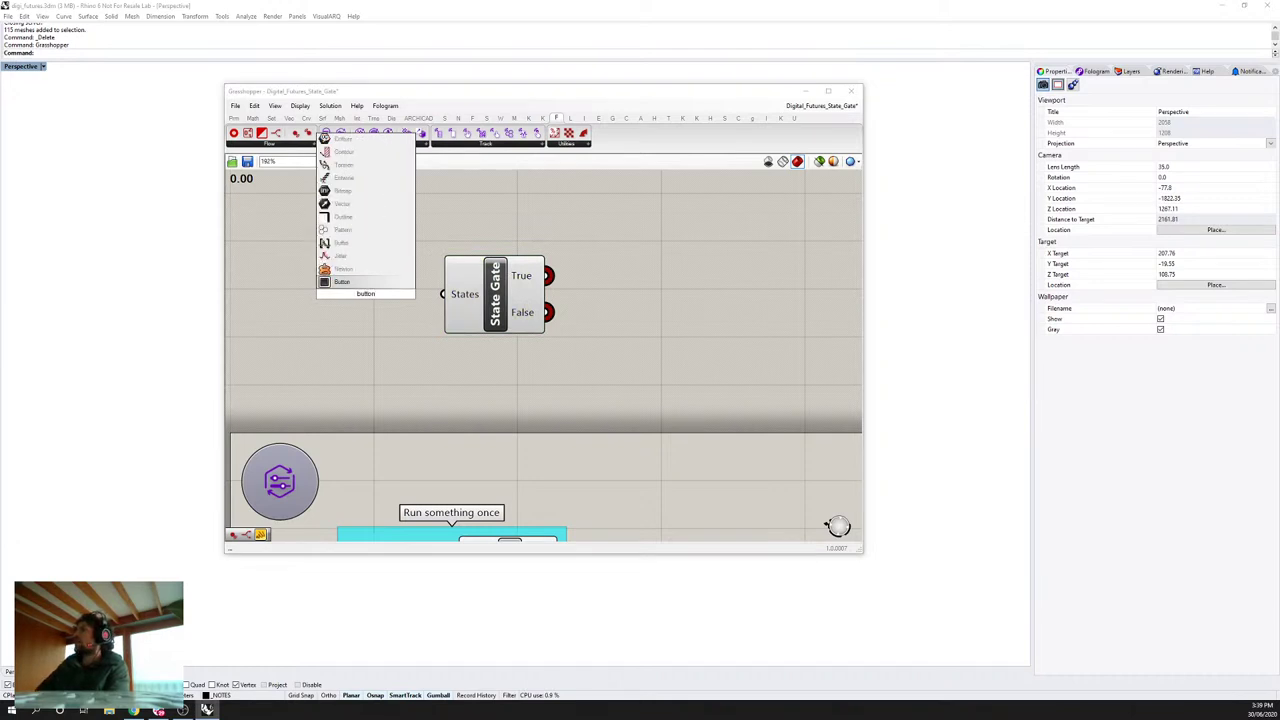
left_click(338, 313)
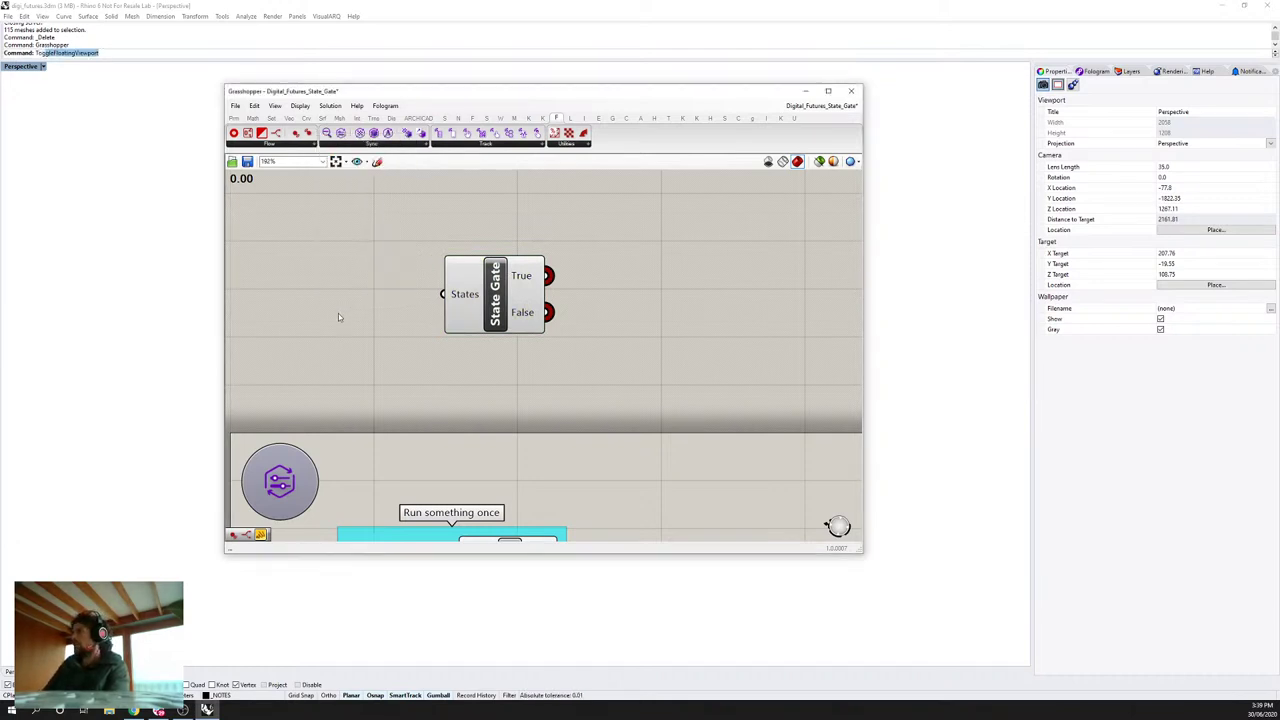
Step: Add a Boolean Toggle beside the new State Gate, connect it to the States input and align it with that input
double_click(338, 316)
type("toggle")
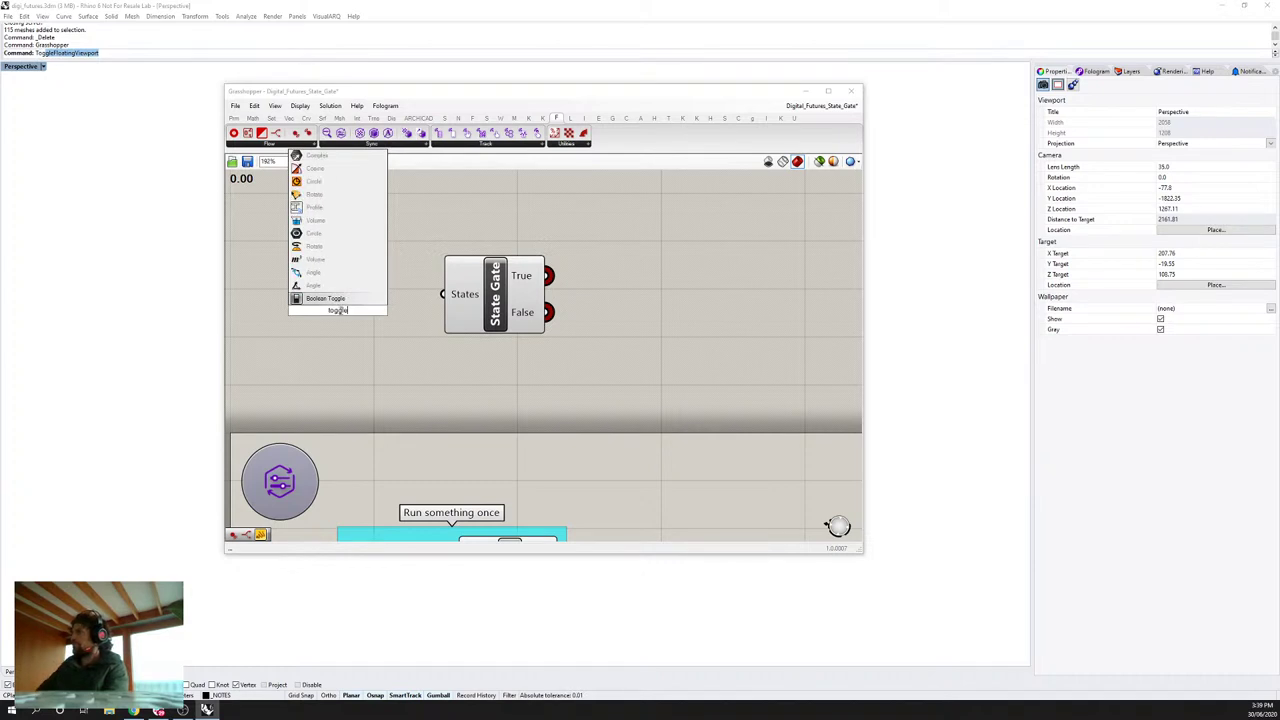
key("Return")
left_click_drag(410, 309, 445, 295)
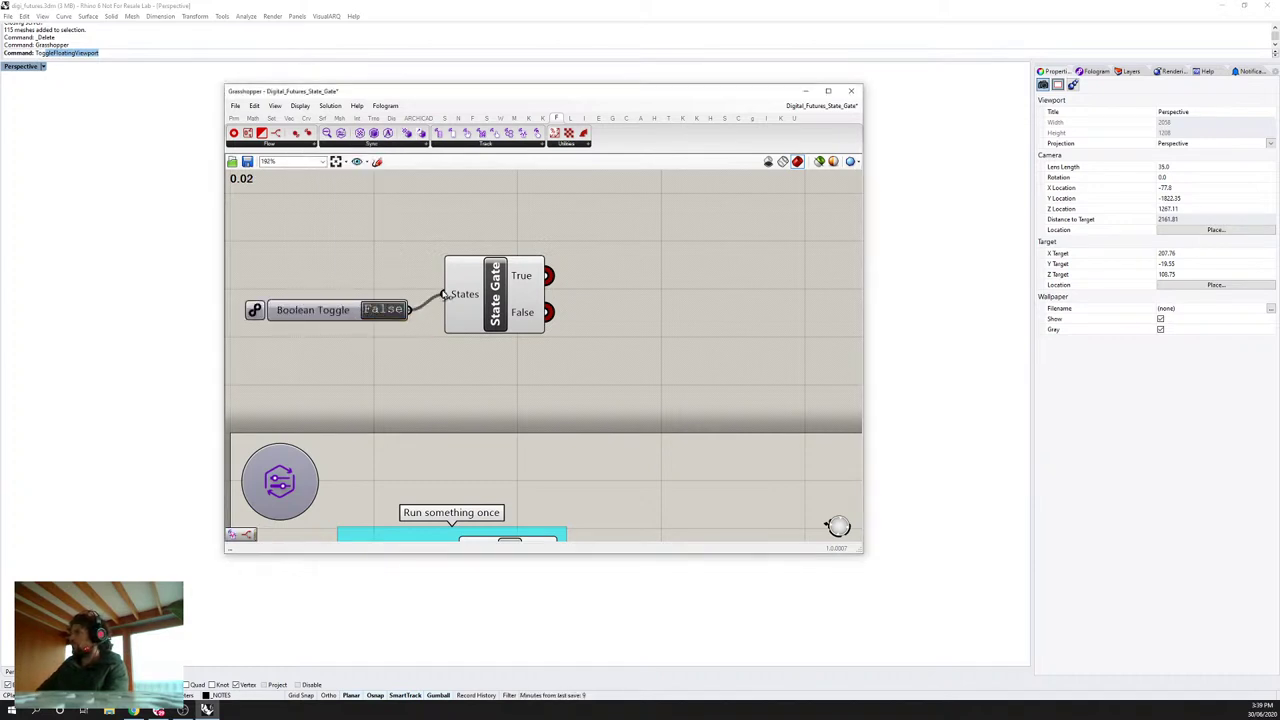
left_click_drag(345, 311, 348, 295)
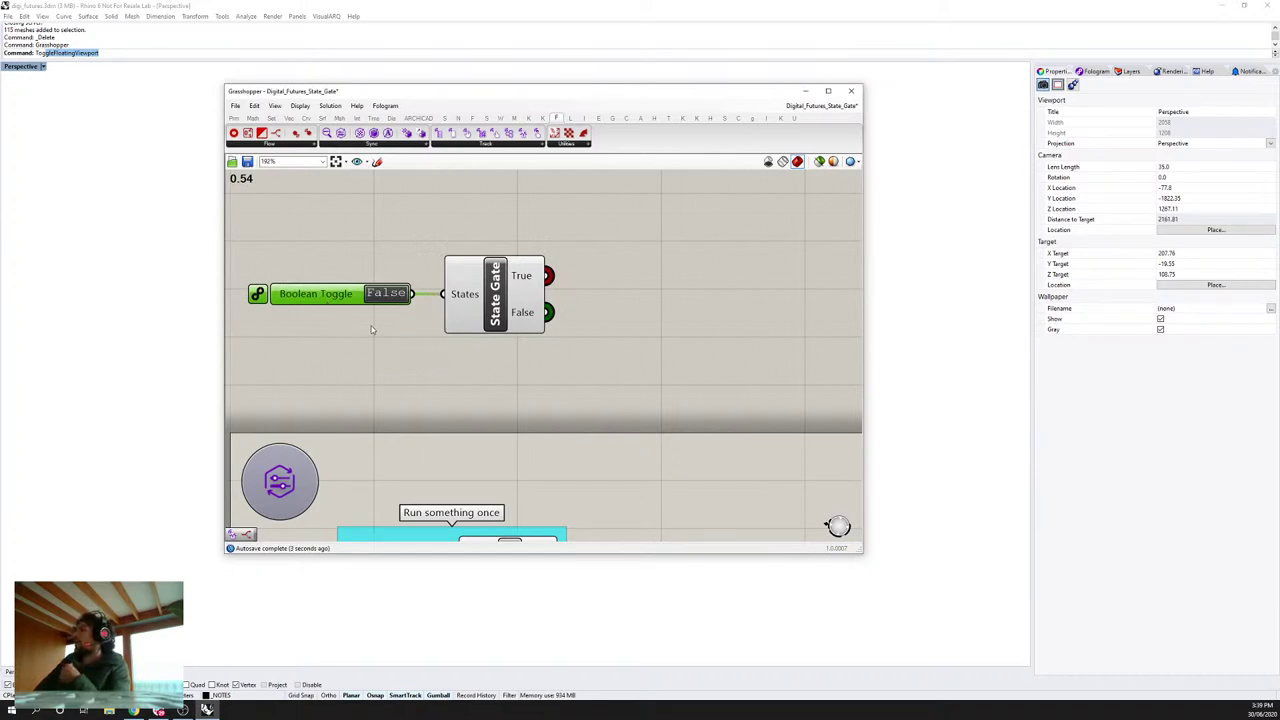
Step: Switch the Boolean Toggle to True and back to False, and space the toggle and State Gate further apart
left_click(388, 294)
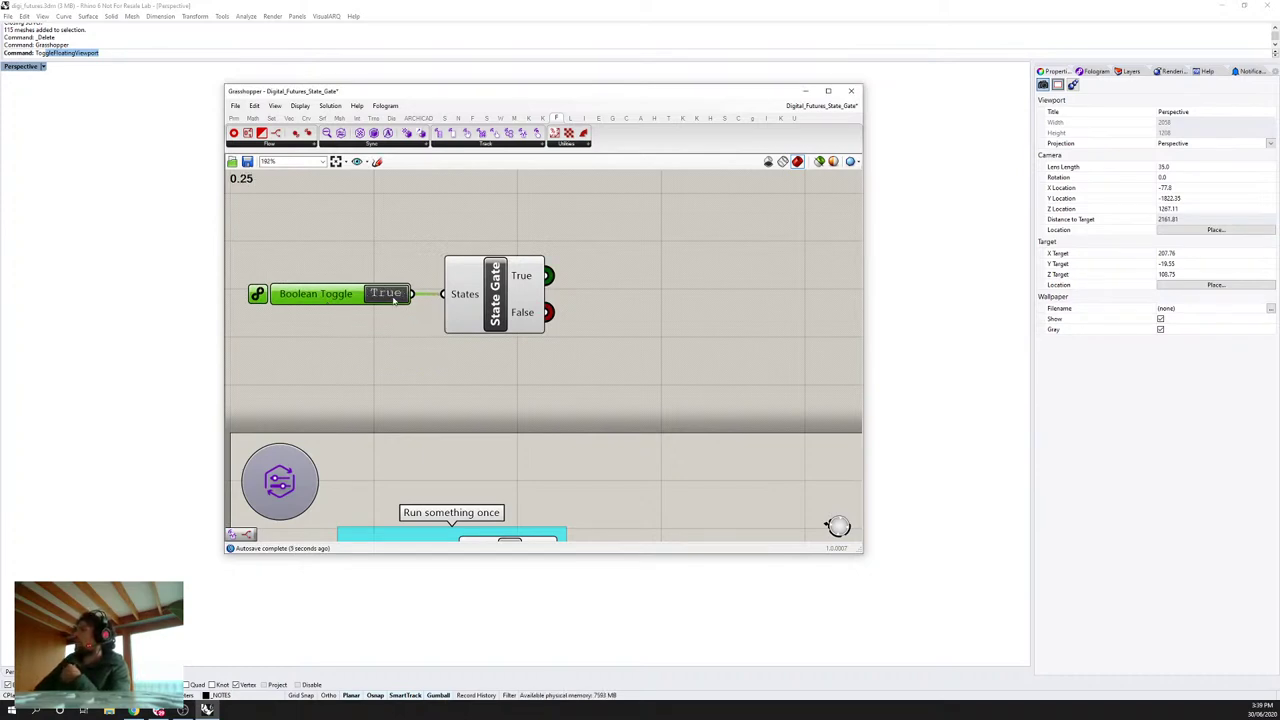
left_click_drag(333, 297, 313, 297)
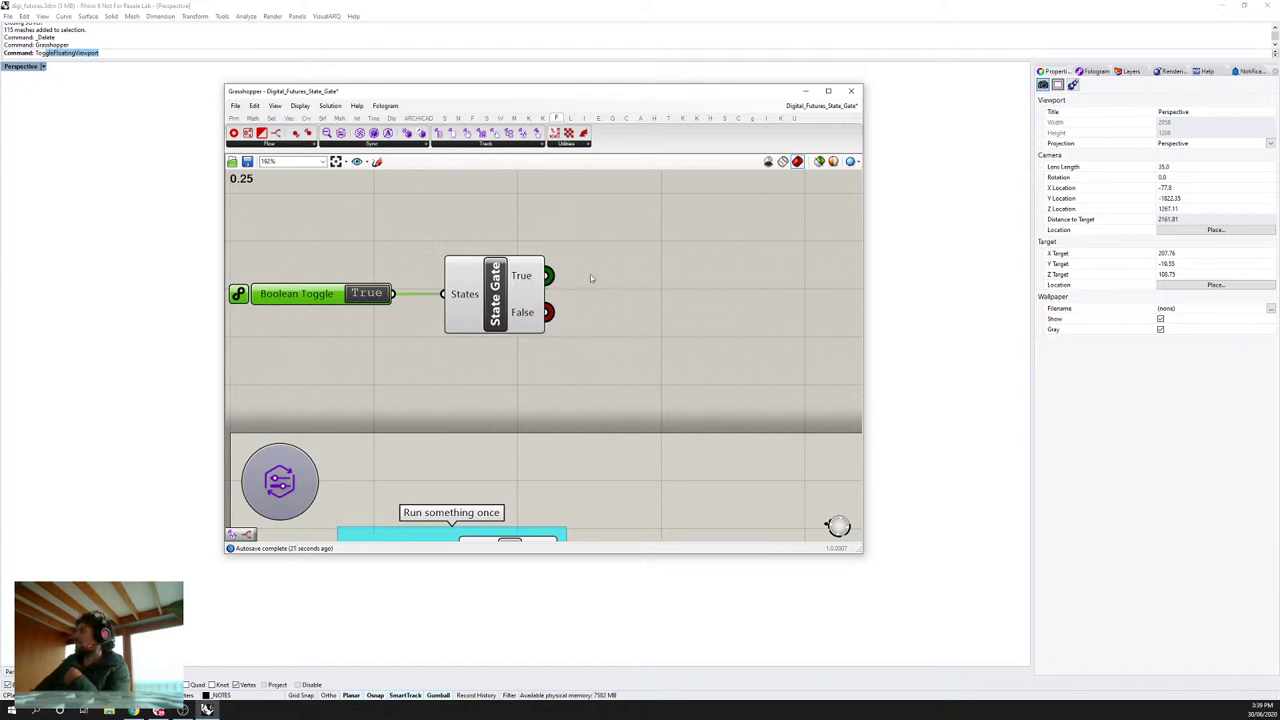
left_click_drag(521, 276, 548, 275)
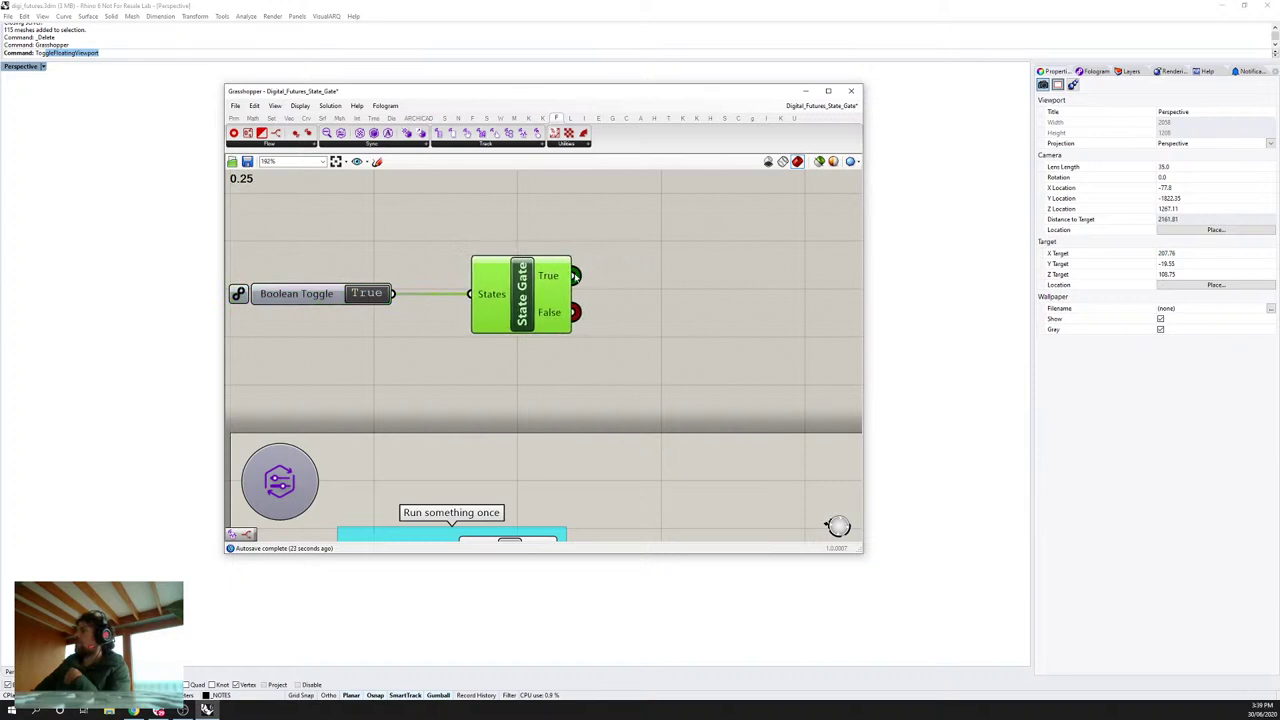
double_click(375, 295)
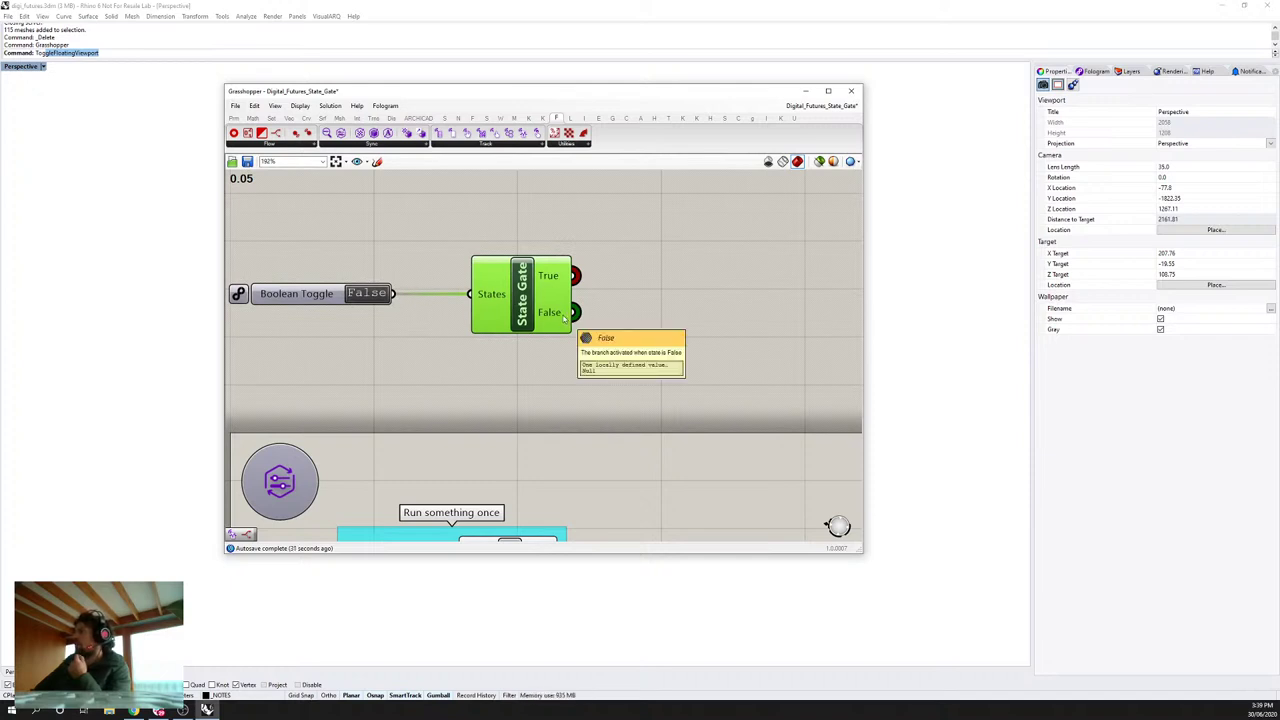
Step: Add a panel containing NotTrueOrFalse below the Boolean Toggle and connect it to the State Gate's States input in place of the toggle
double_click(335, 334)
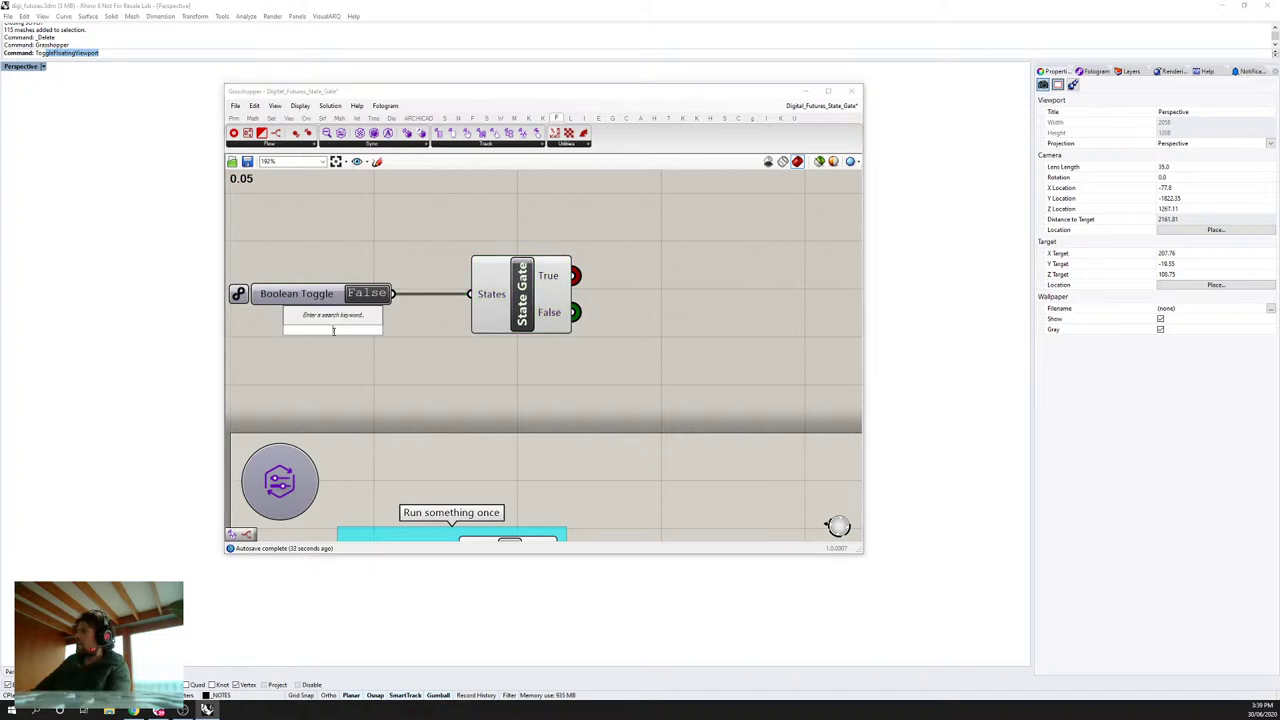
type("panel")
left_click(312, 317)
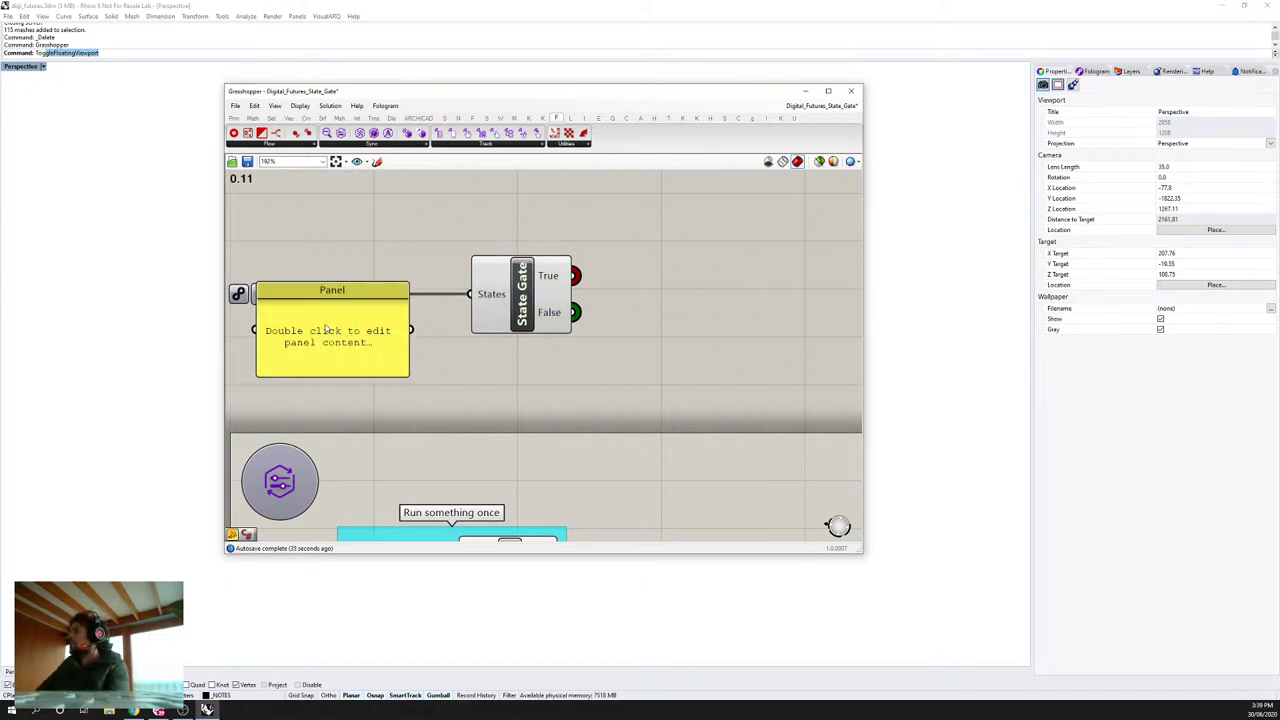
left_click_drag(316, 318, 318, 362)
double_click(324, 370)
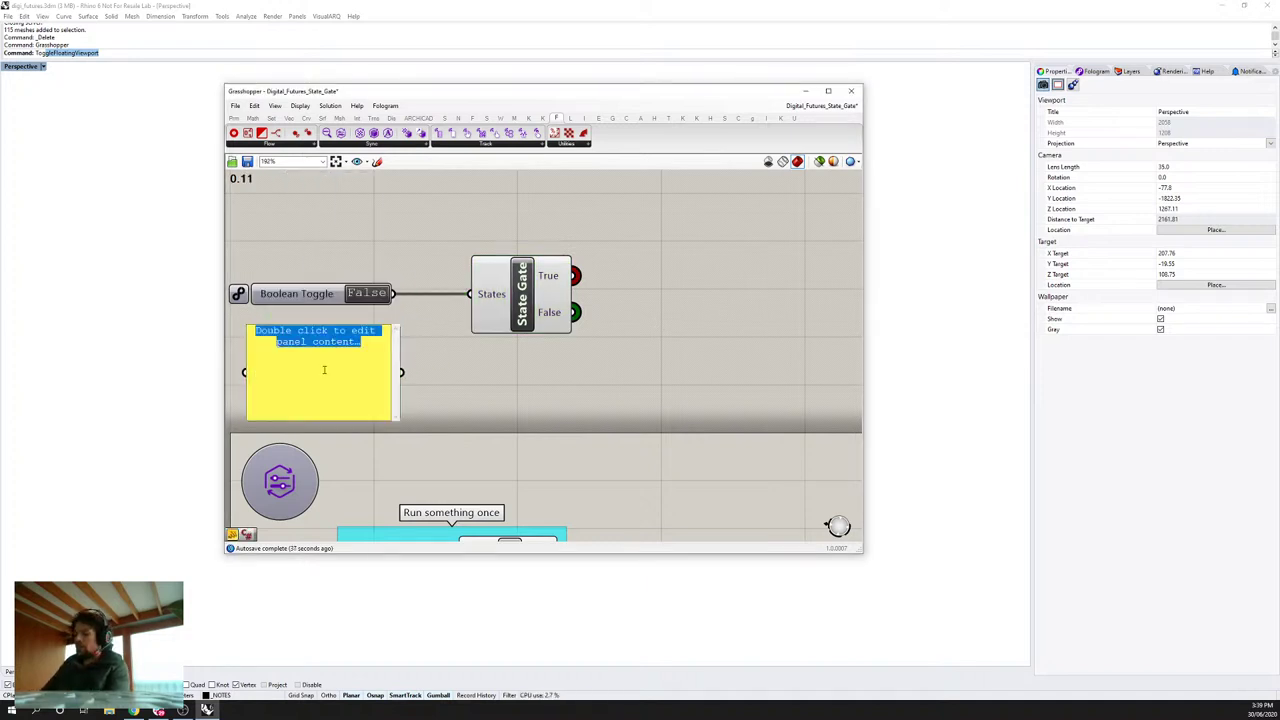
type("NotT")
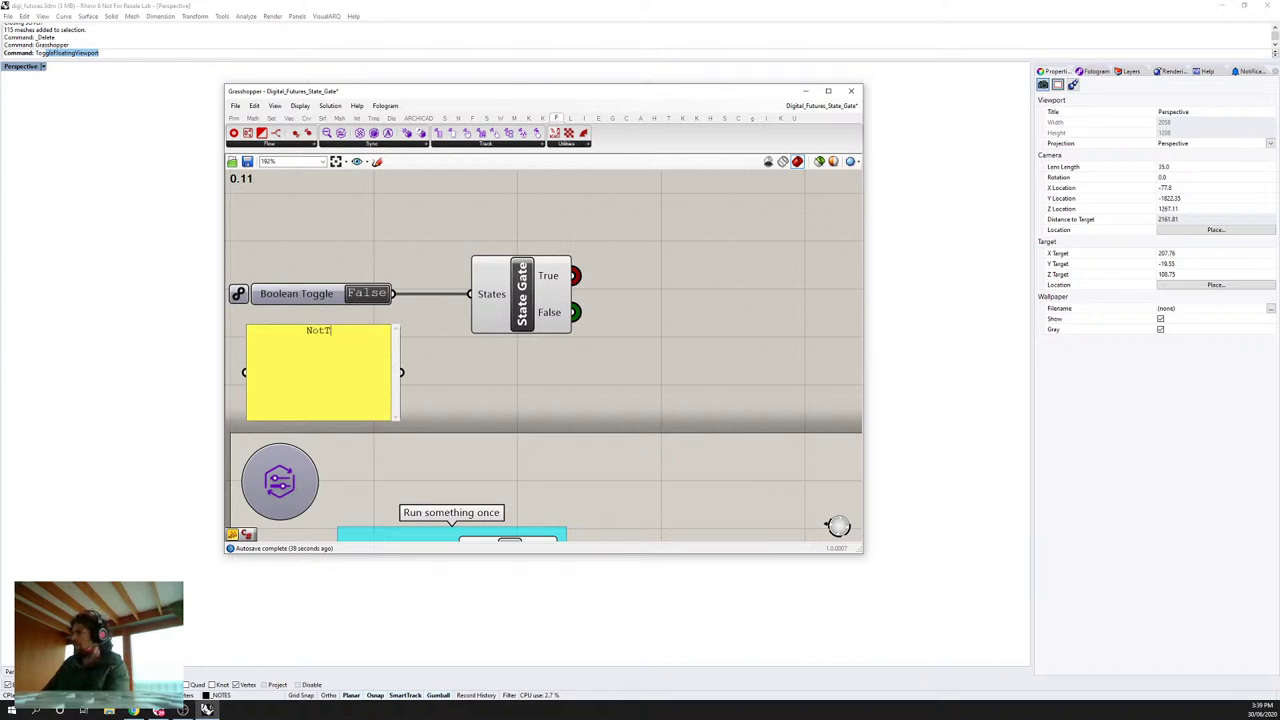
type("rueOrFalse")
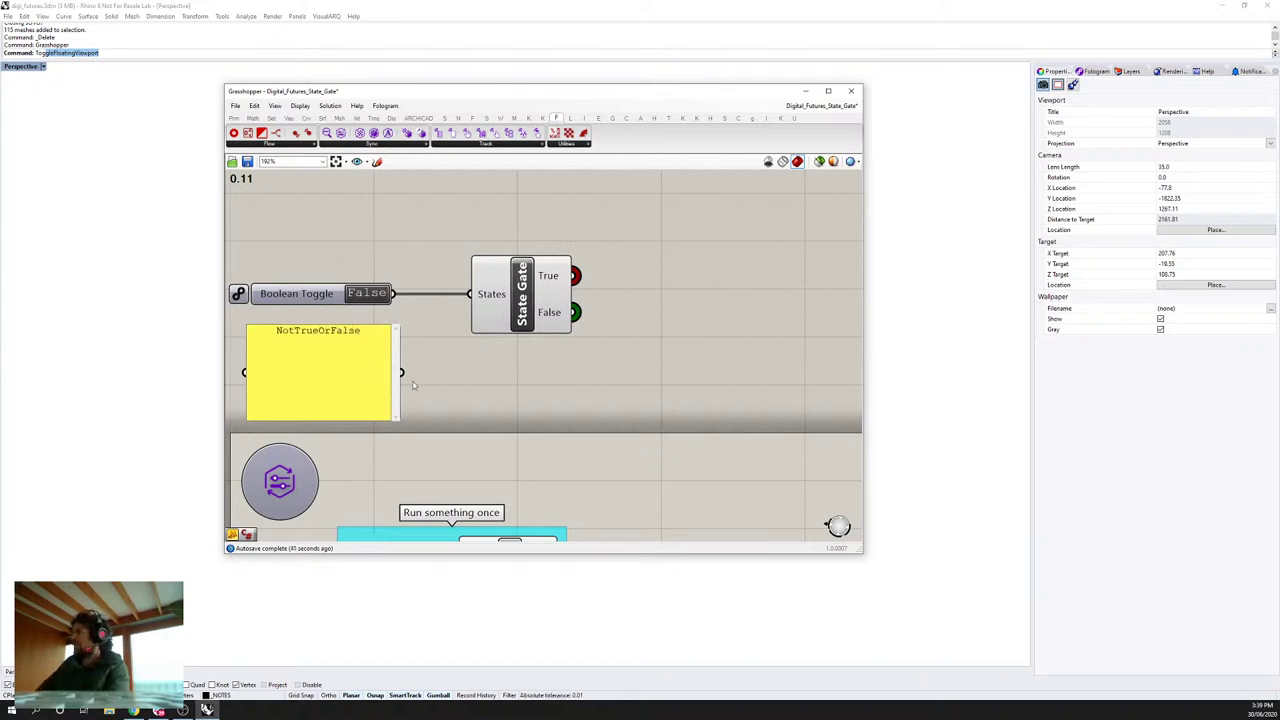
left_click(417, 373)
left_click_drag(401, 373, 470, 294)
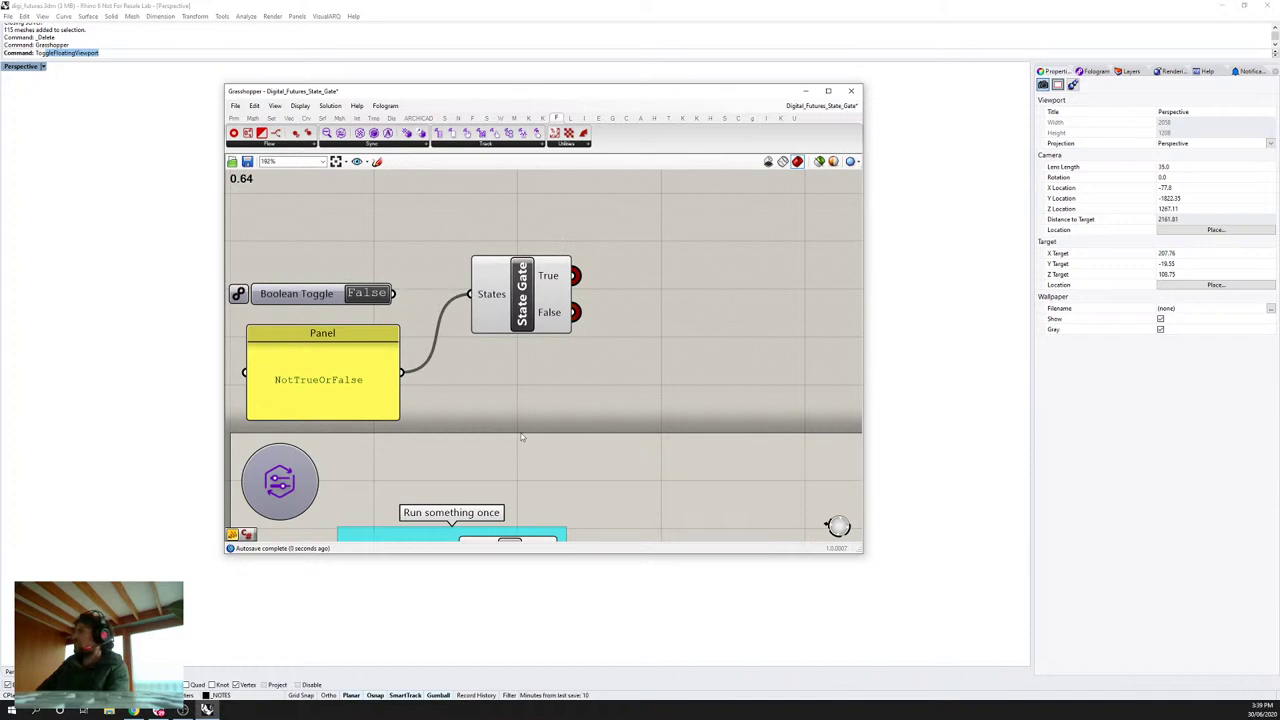
Step: Move the State Gate down so its States input lines up with the NotTrueOrFalse panel
mouse_move(541, 302)
left_click_drag(402, 373, 484, 294)
mouse_move(484, 294)
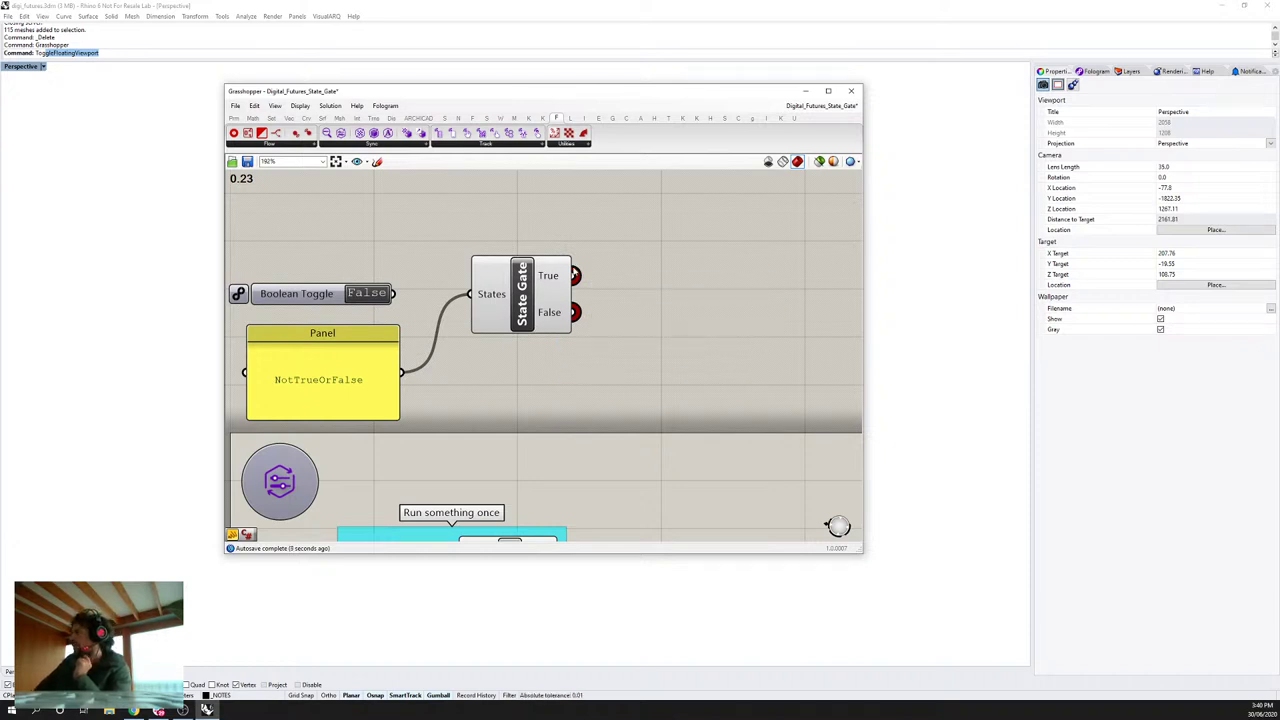
left_click_drag(540, 305, 536, 344)
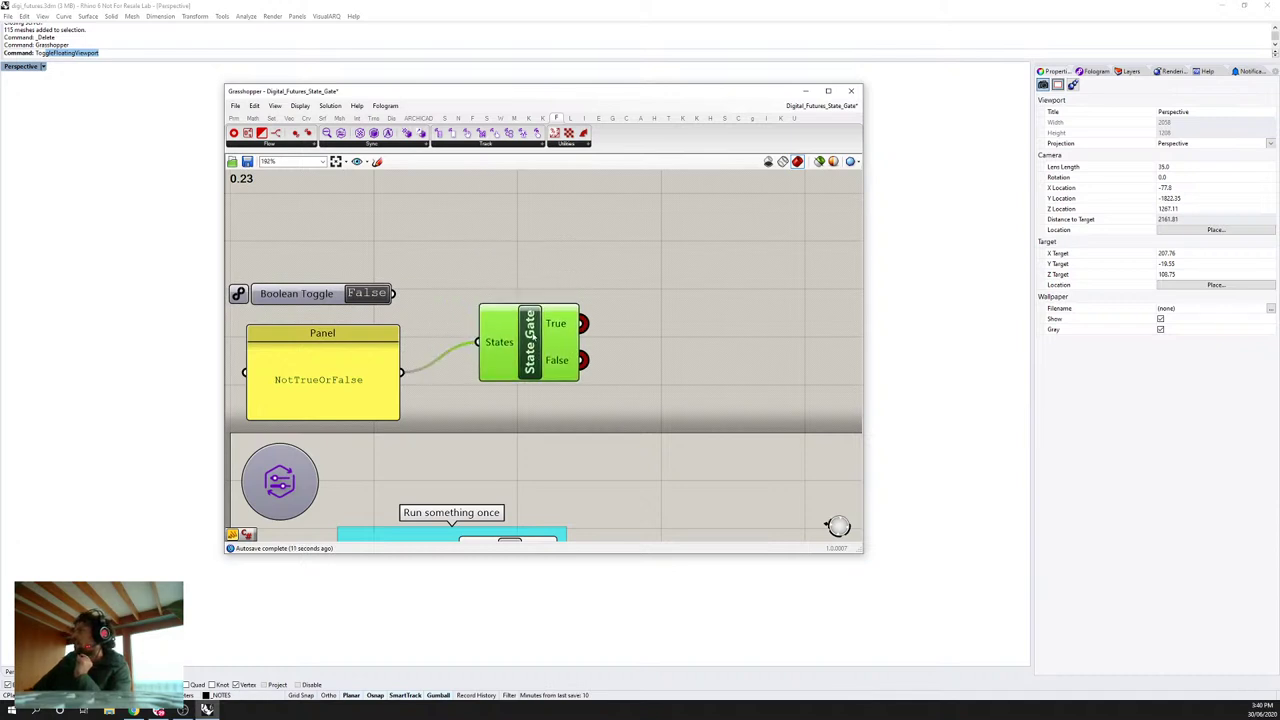
scroll(395, 345, "down", 1)
left_click(392, 340)
left_click_drag(392, 340, 400, 290)
left_click(522, 387)
left_click(520, 314)
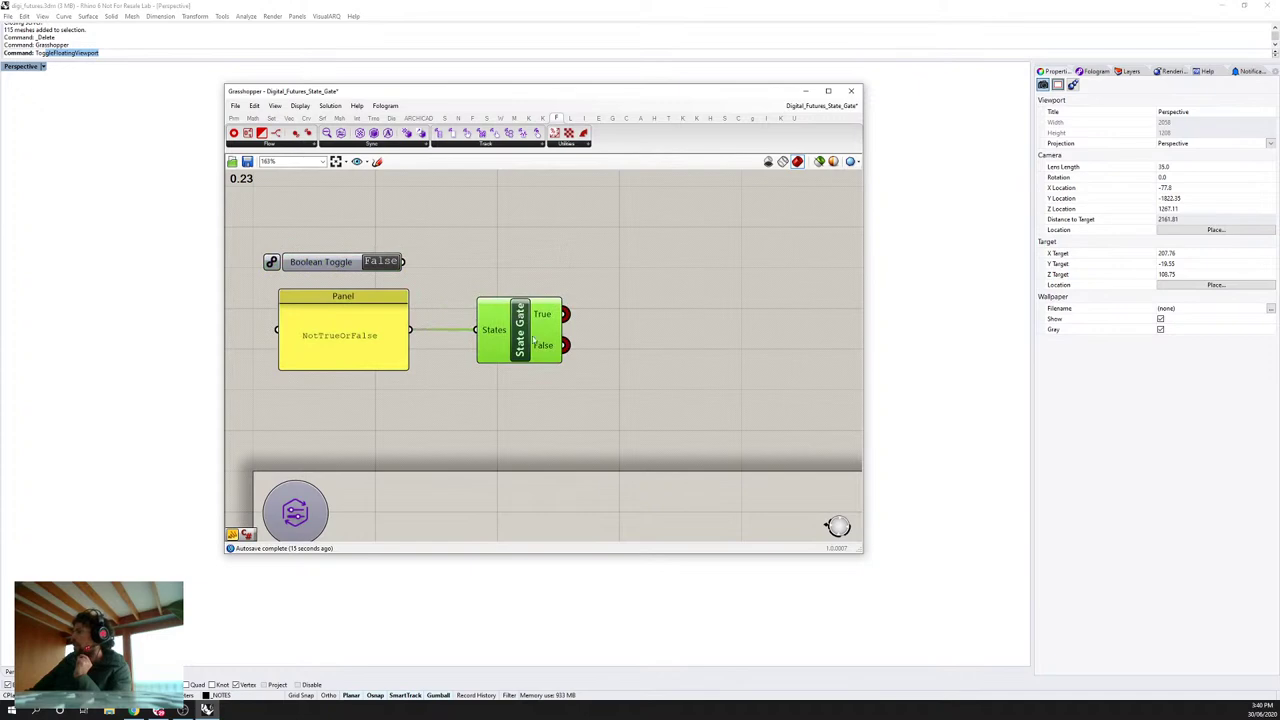
Step: Copy the text NotTrueOrFalse from the panel connected to the State Gate
scroll(536, 348, "up", 5)
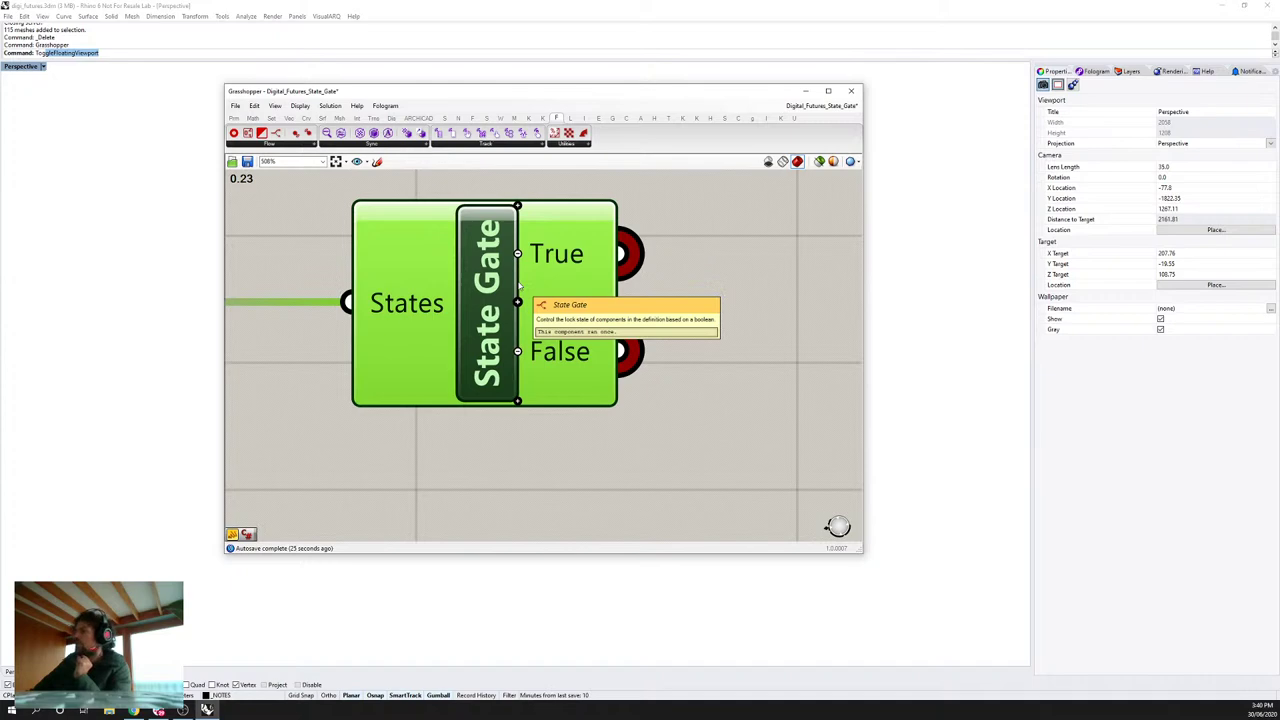
scroll(481, 370, "down", 2)
scroll(481, 372, "down", 2)
right_click_drag(379, 366, 514, 363)
scroll(366, 390, "down", 2)
double_click(378, 376)
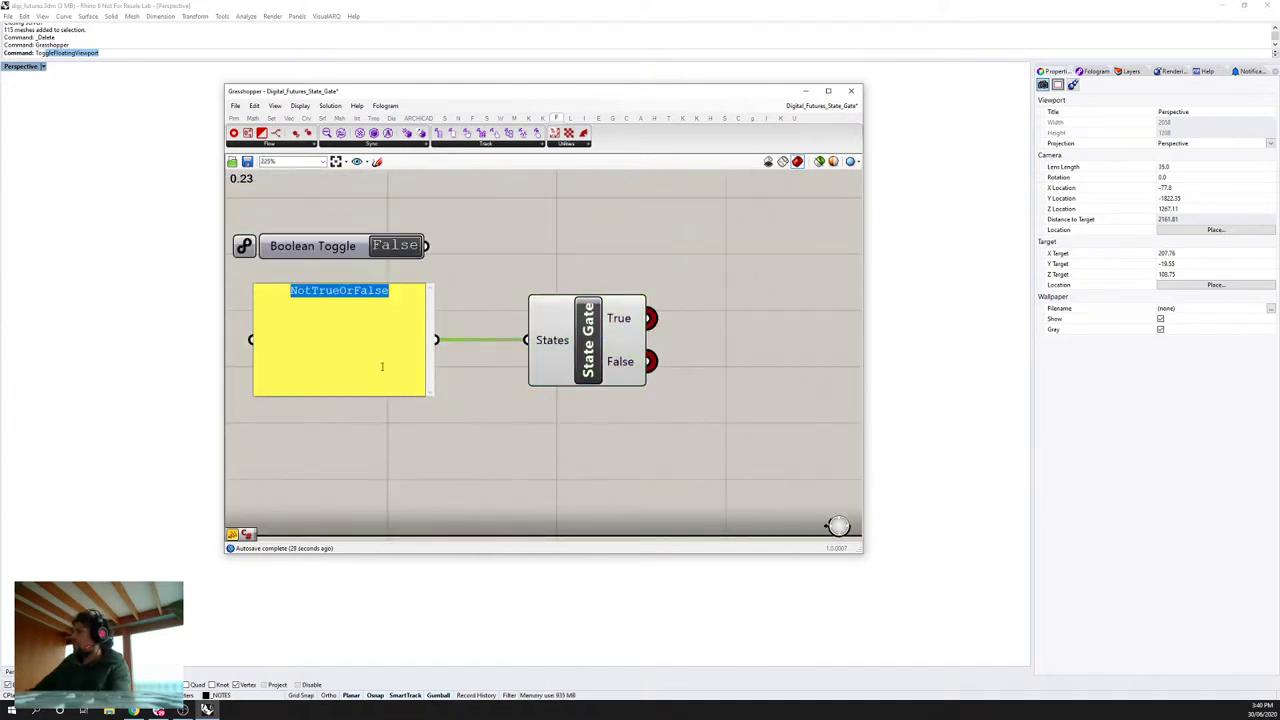
left_click(587, 393)
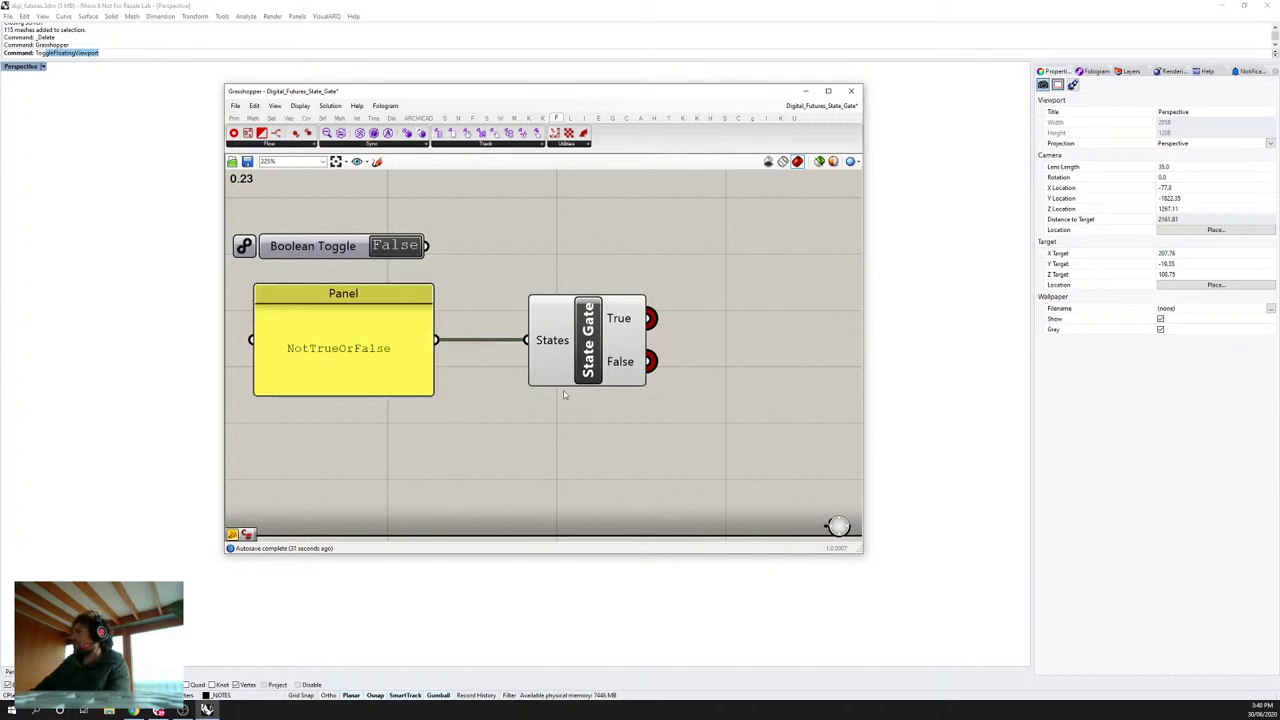
Step: Add a third output below False on the State Gate and rename it NotTrueOrFalse
scroll(614, 393, "up", 3)
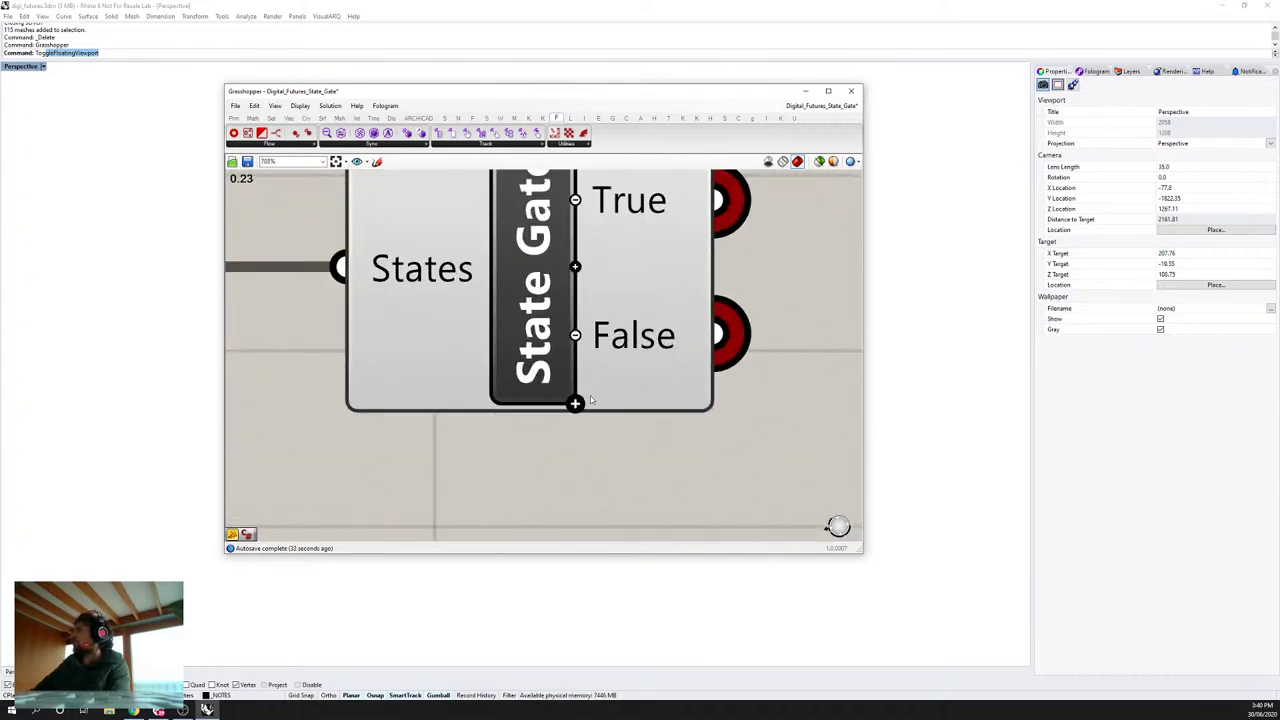
left_click(575, 403)
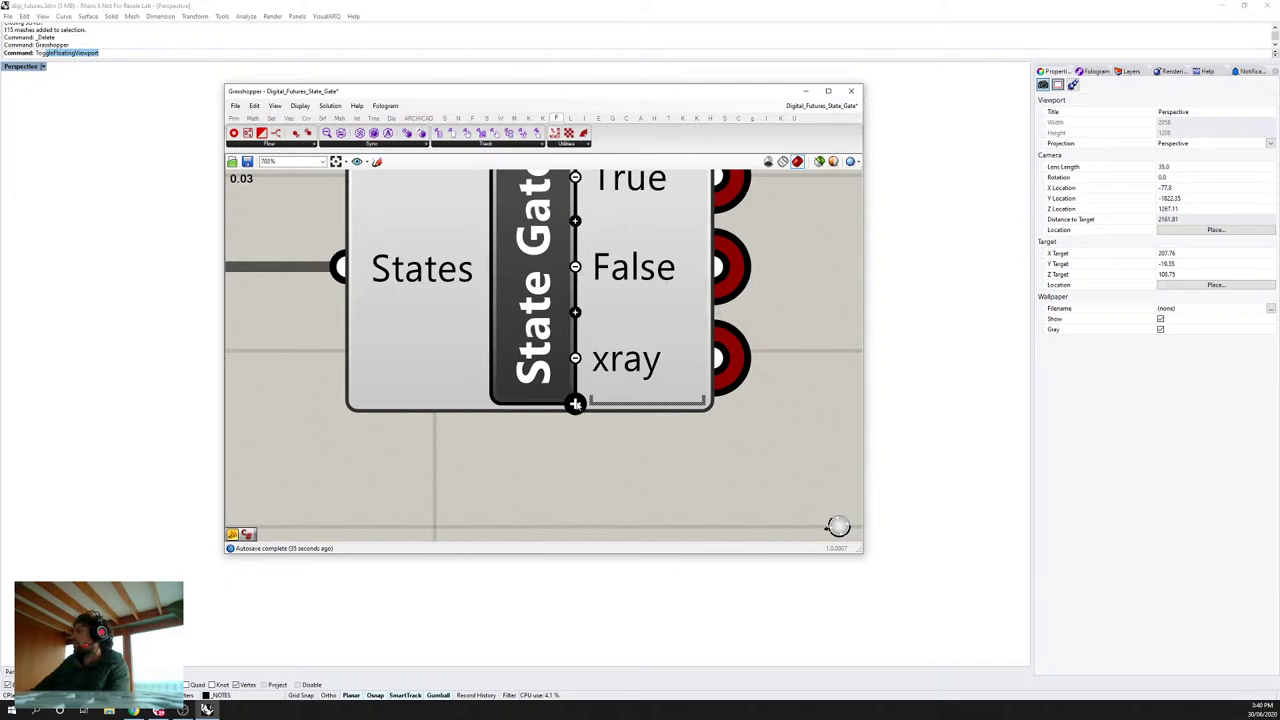
scroll(575, 403, "down", 2)
left_click(563, 388)
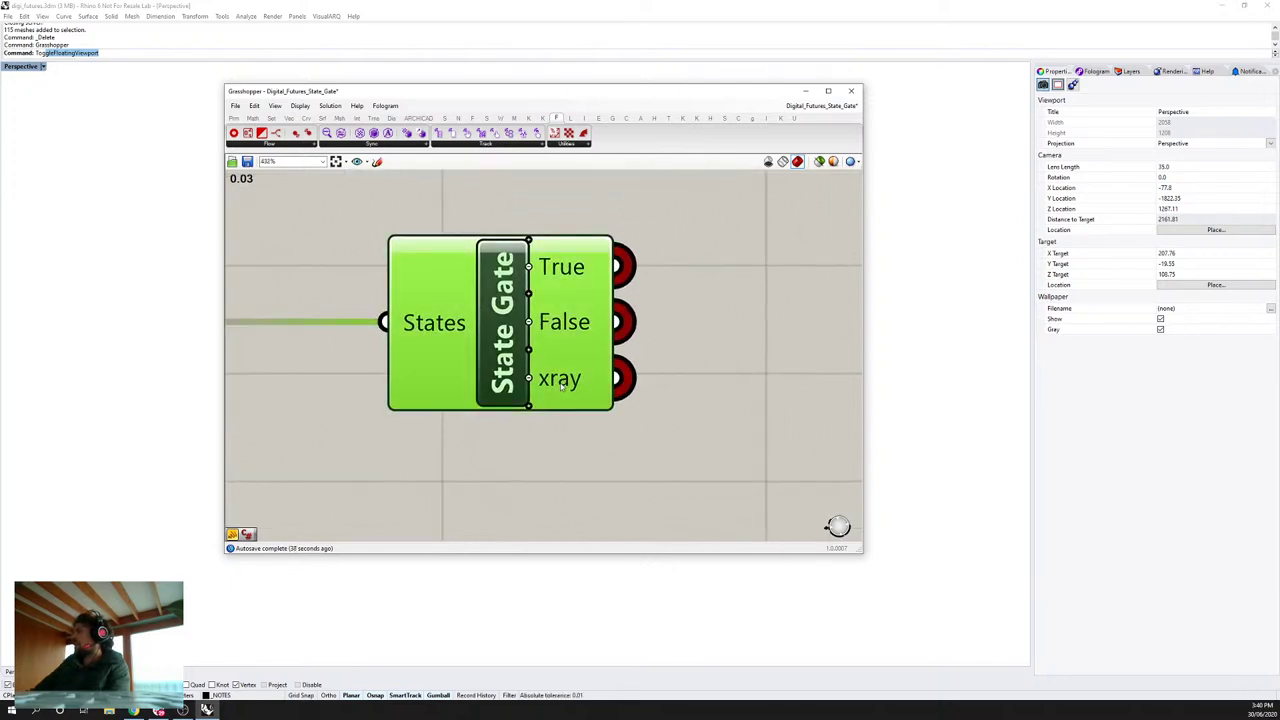
right_click(564, 381)
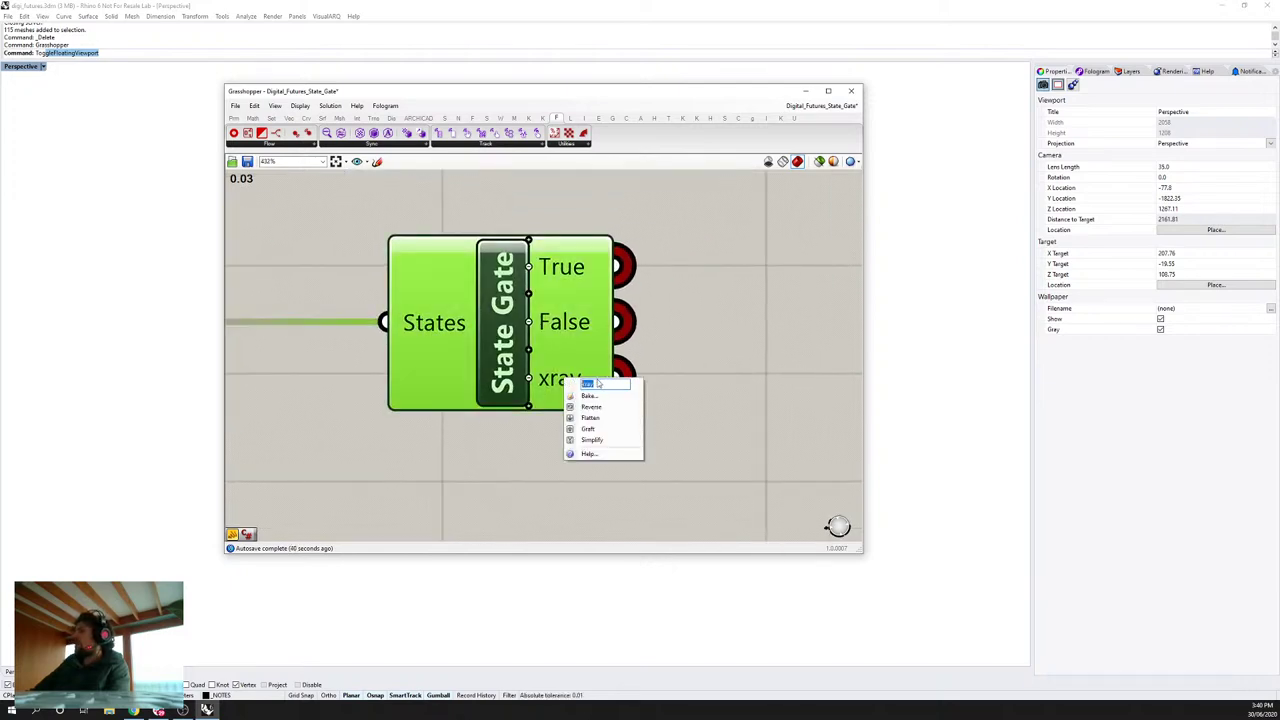
type("NotTrueOrFalse")
key("Return")
left_click(717, 457)
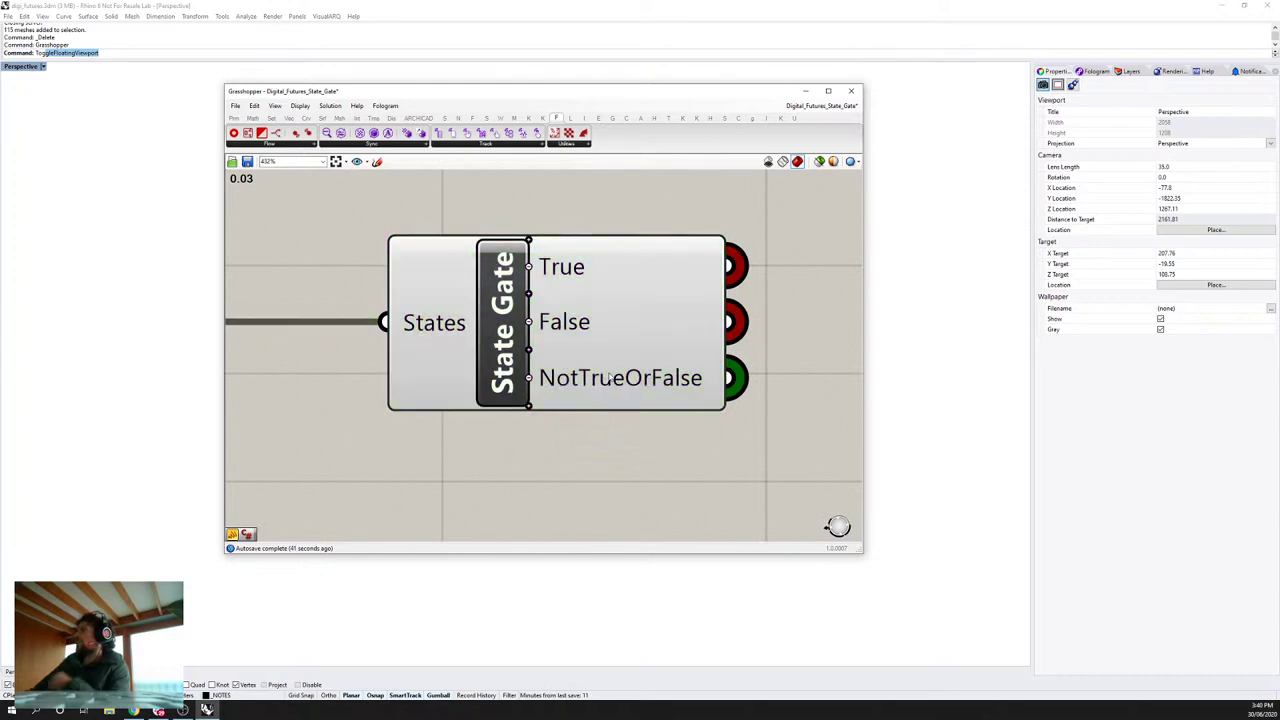
scroll(620, 397, "down", 2)
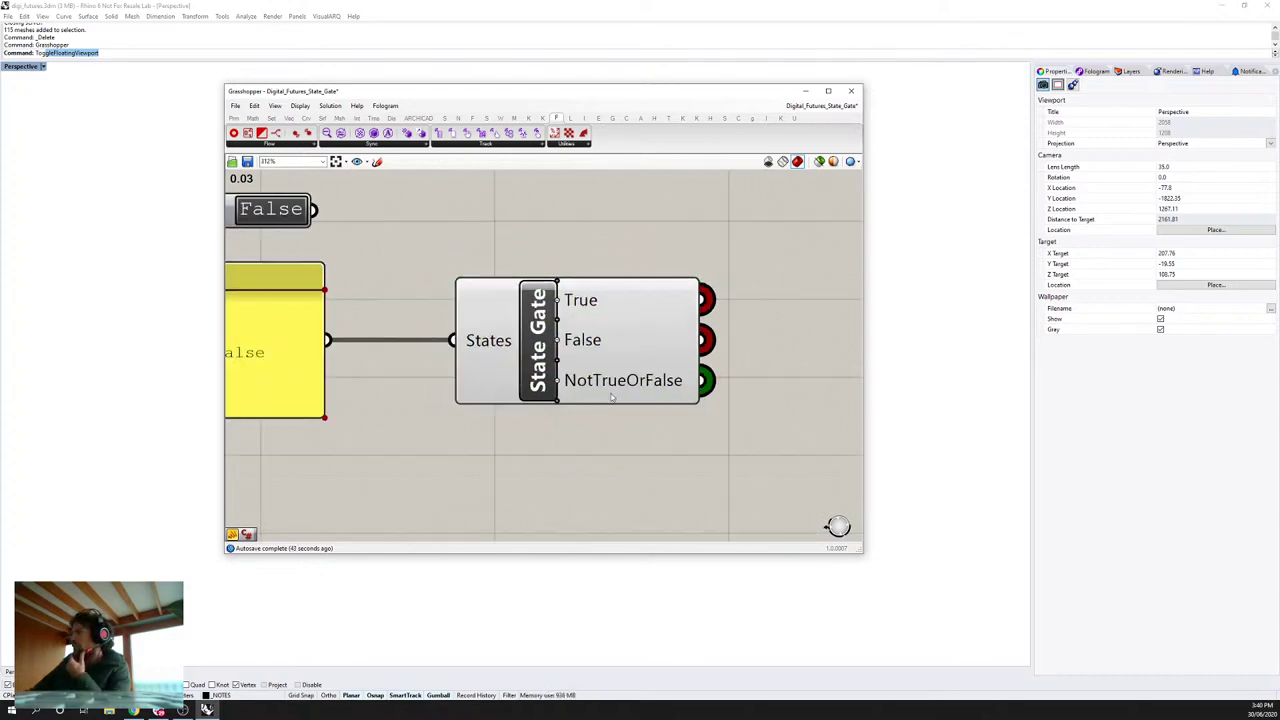
scroll(548, 318, "down", 2)
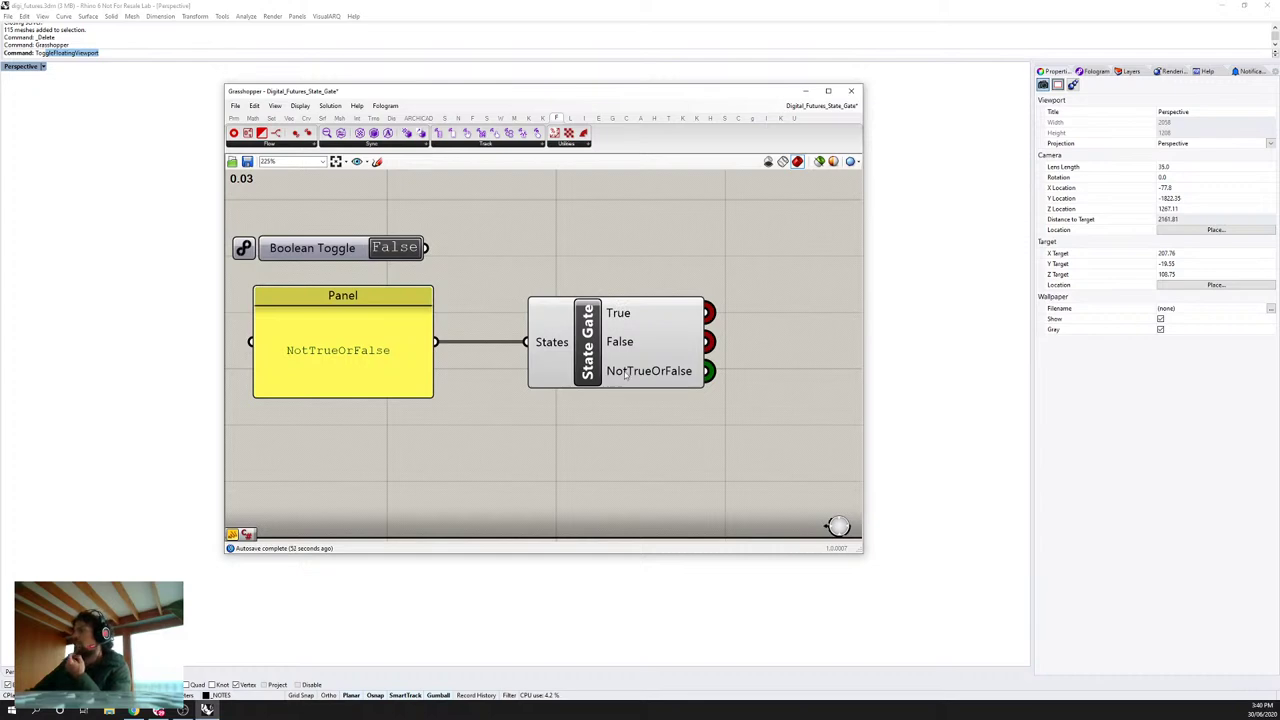
left_click_drag(708, 371, 796, 368)
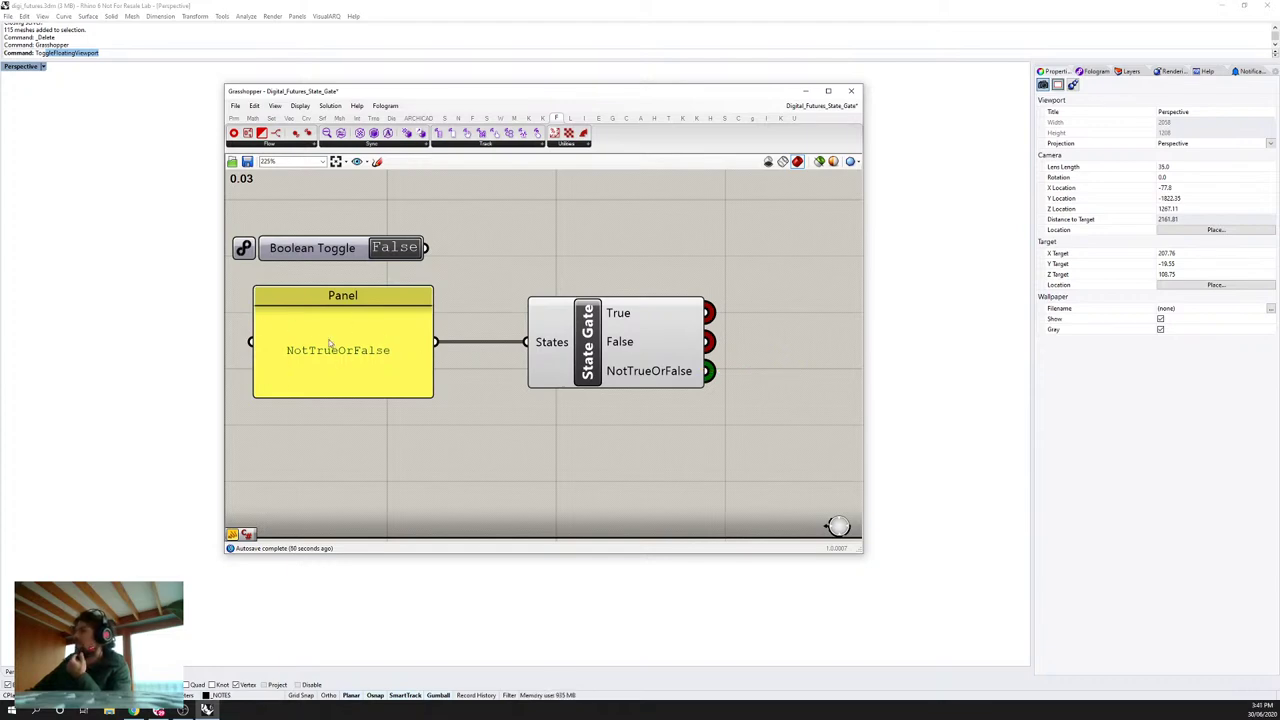
Step: Replace the NotTrueOrFalse panel with a new panel containing Draw, placed below the Boolean Toggle
double_click(343, 440)
type("panel")
key("Return")
double_click(320, 486)
type("Draw")
scroll(587, 409, "down", 2)
left_click(380, 366)
key("Delete")
mouse_move(358, 447)
left_mouse_down()
mouse_move(378, 386)
mouse_move(374, 315)
left_mouse_up()
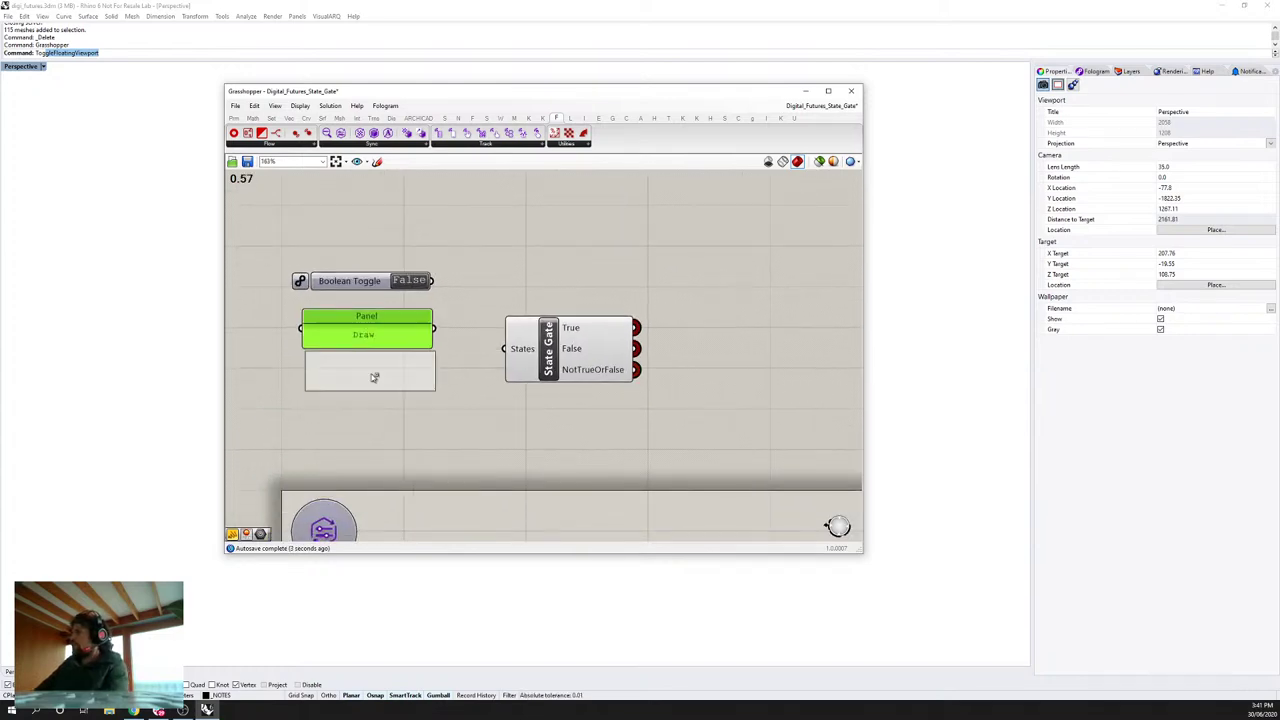
Step: Add two more panels containing Edit and Delete, stacked below the Draw panel
double_click(371, 376)
type("Edit")
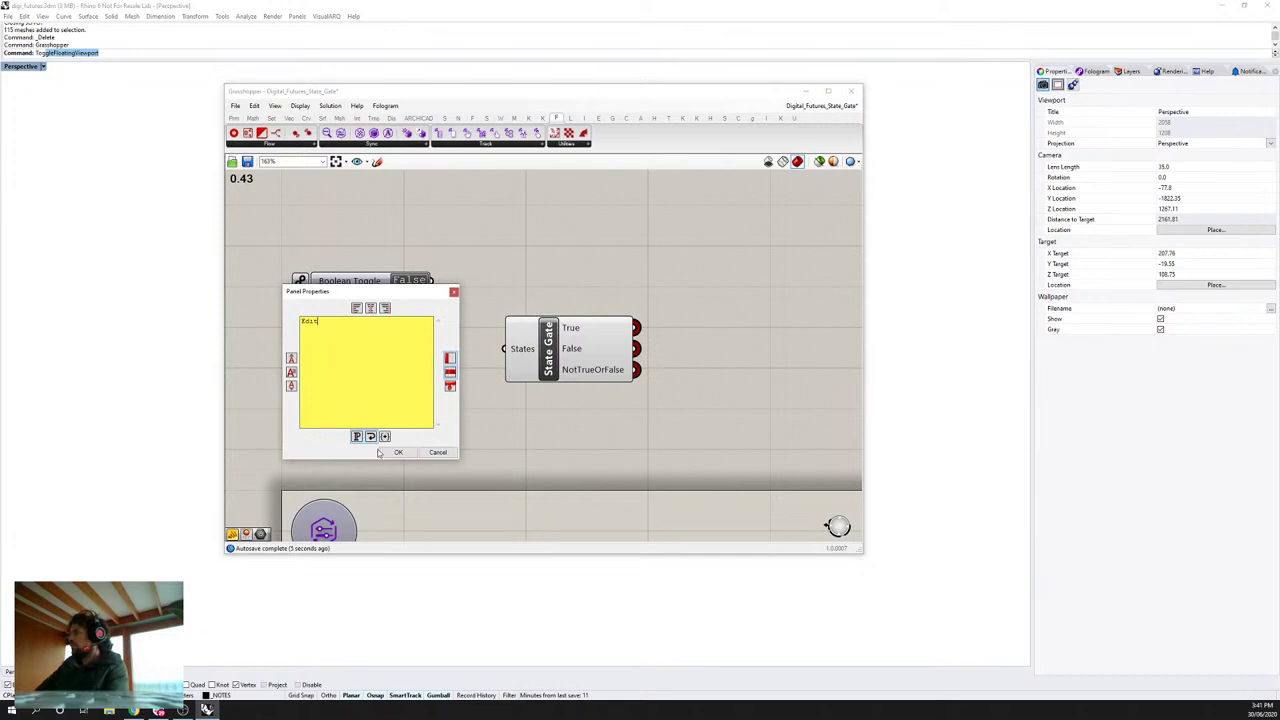
left_click(398, 452)
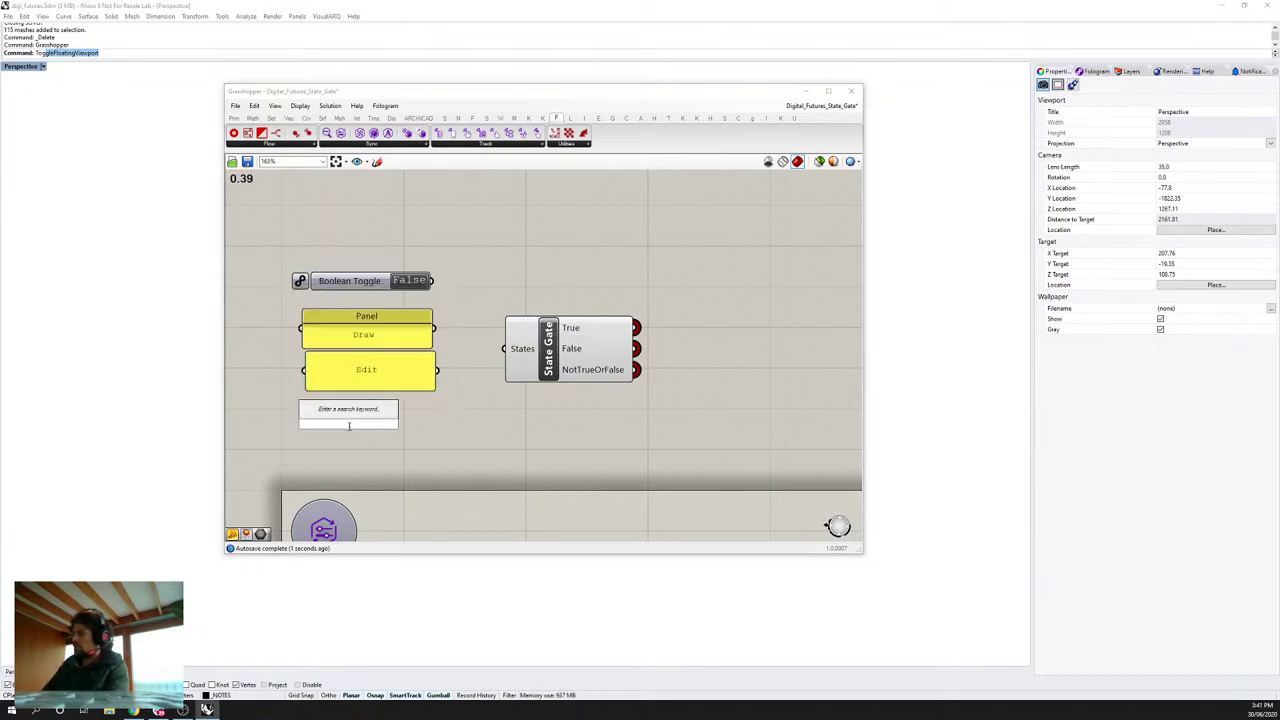
double_click(378, 378)
type("0elete")
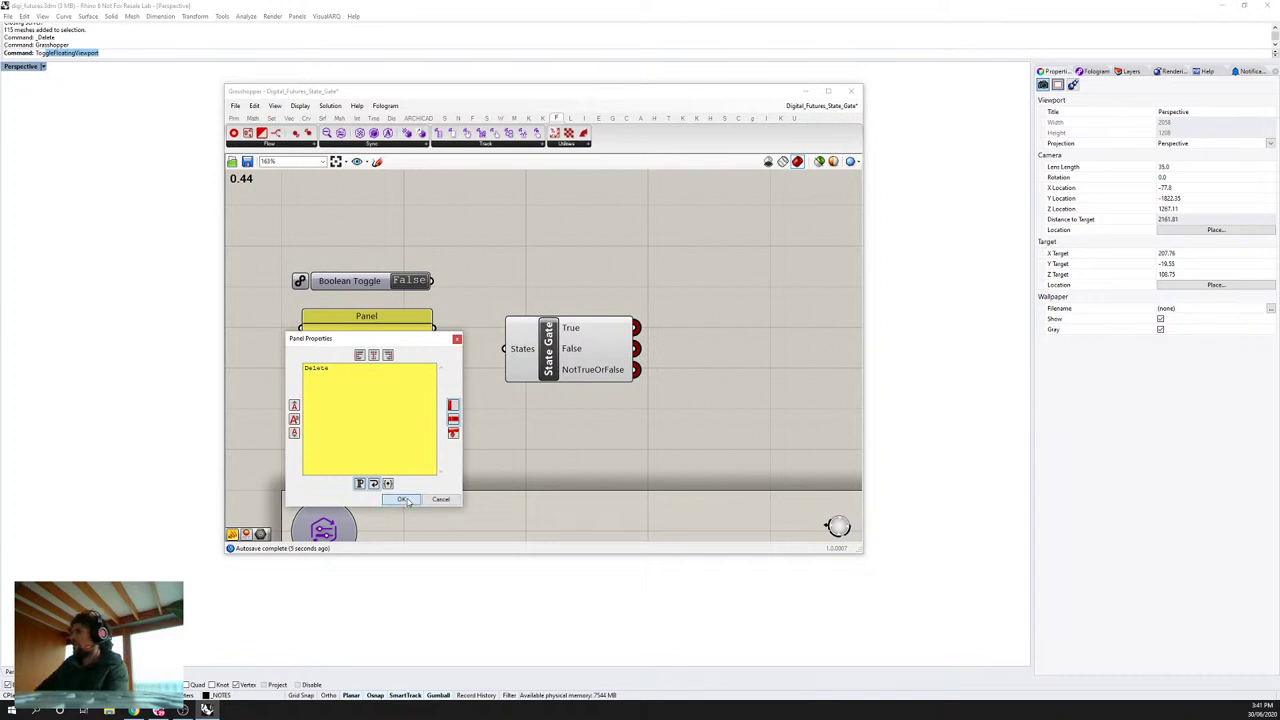
left_click(401, 499)
left_click_drag(432, 438, 366, 382)
left_click(548, 430)
scroll(530, 355, "up", 1)
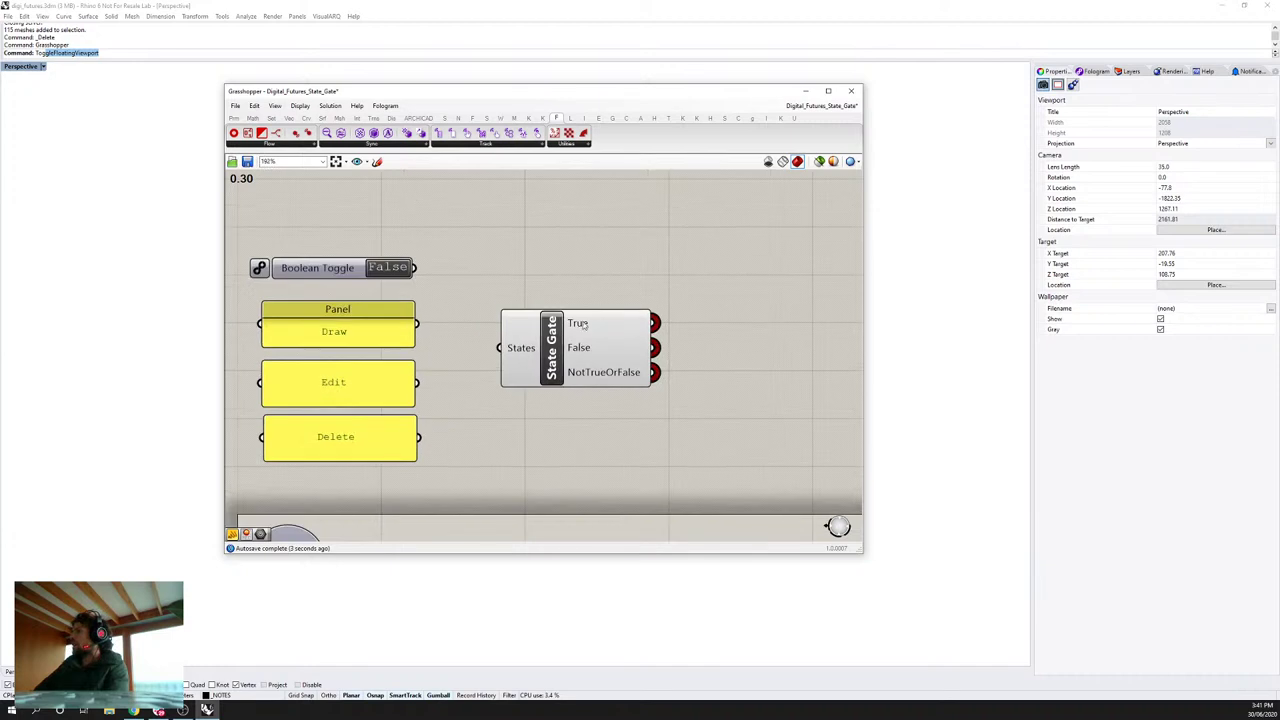
Step: Rename the State Gate's three outputs to Draw, Edit and Delete
left_click(577, 324)
right_click(577, 324)
type("Draw")
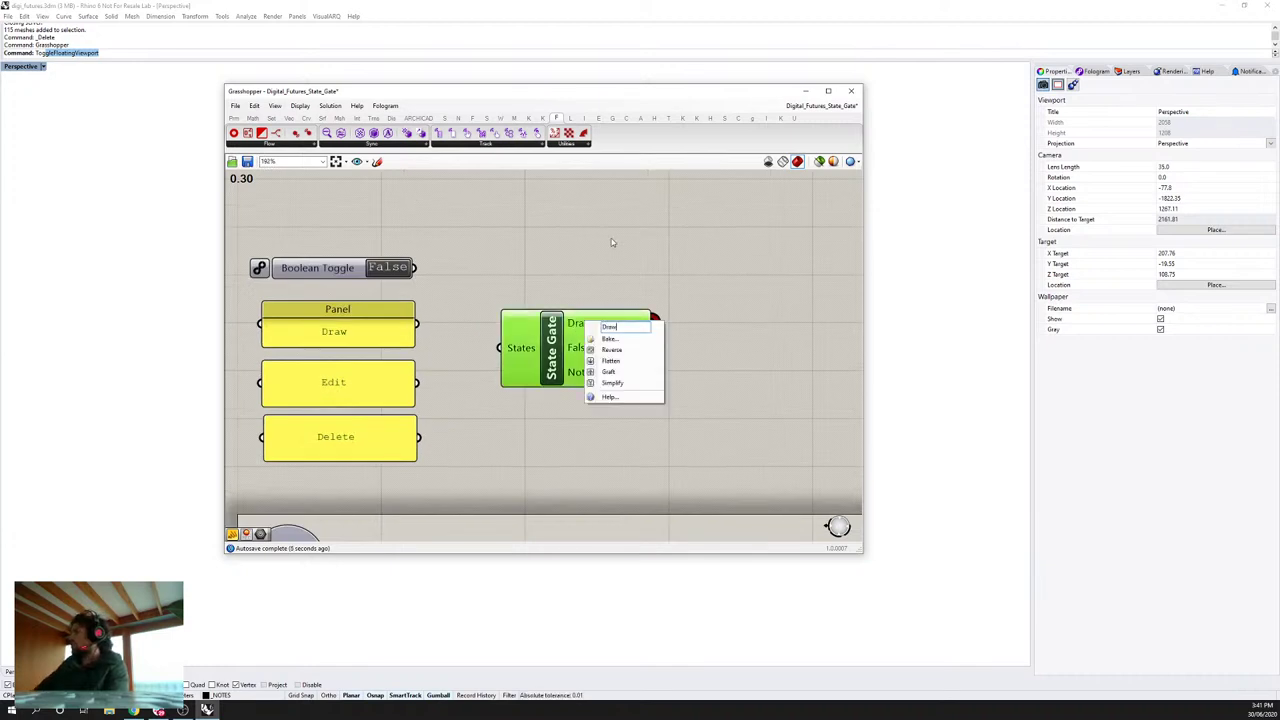
key("Return")
right_click(575, 348)
type("Edit")
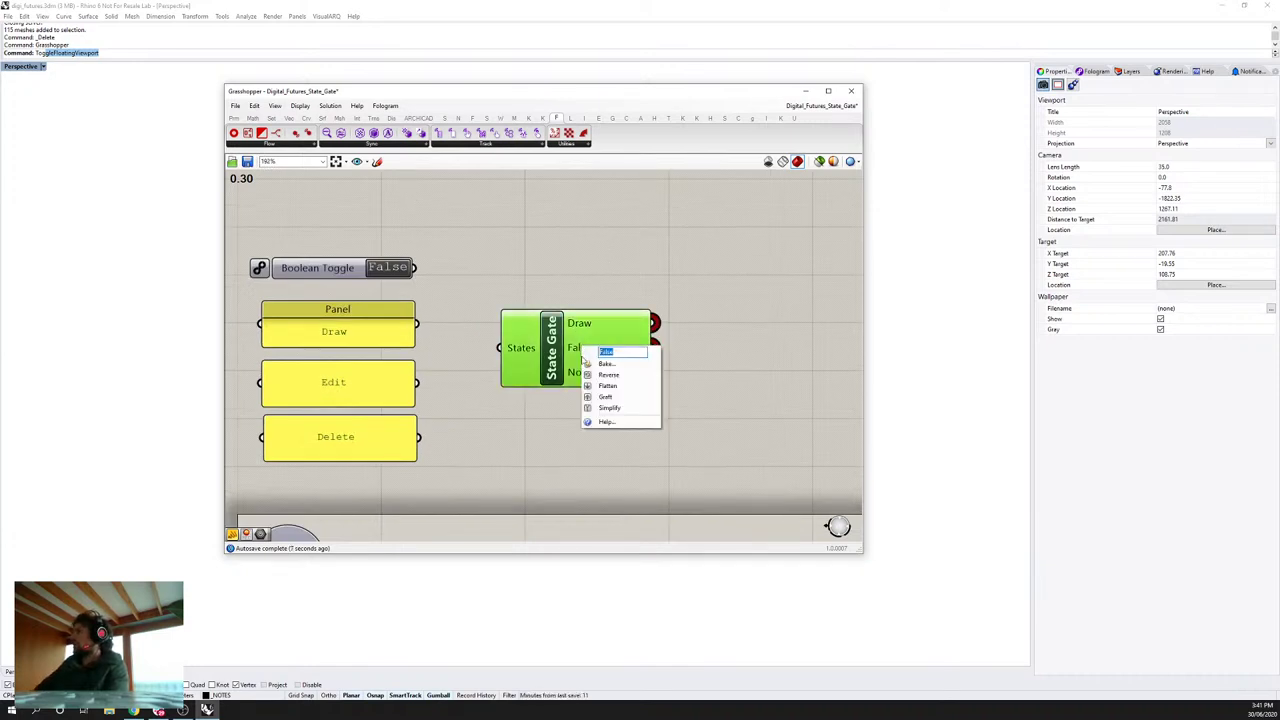
key("Return")
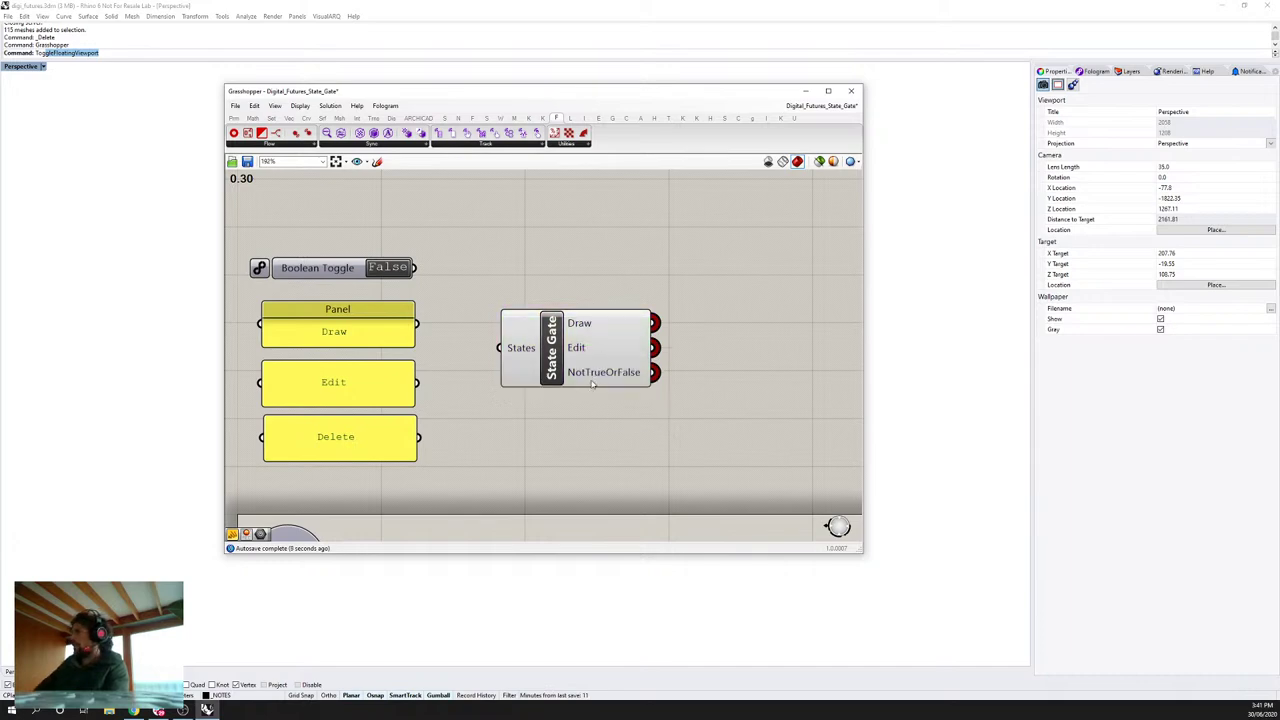
right_click(590, 373)
type("Delete")
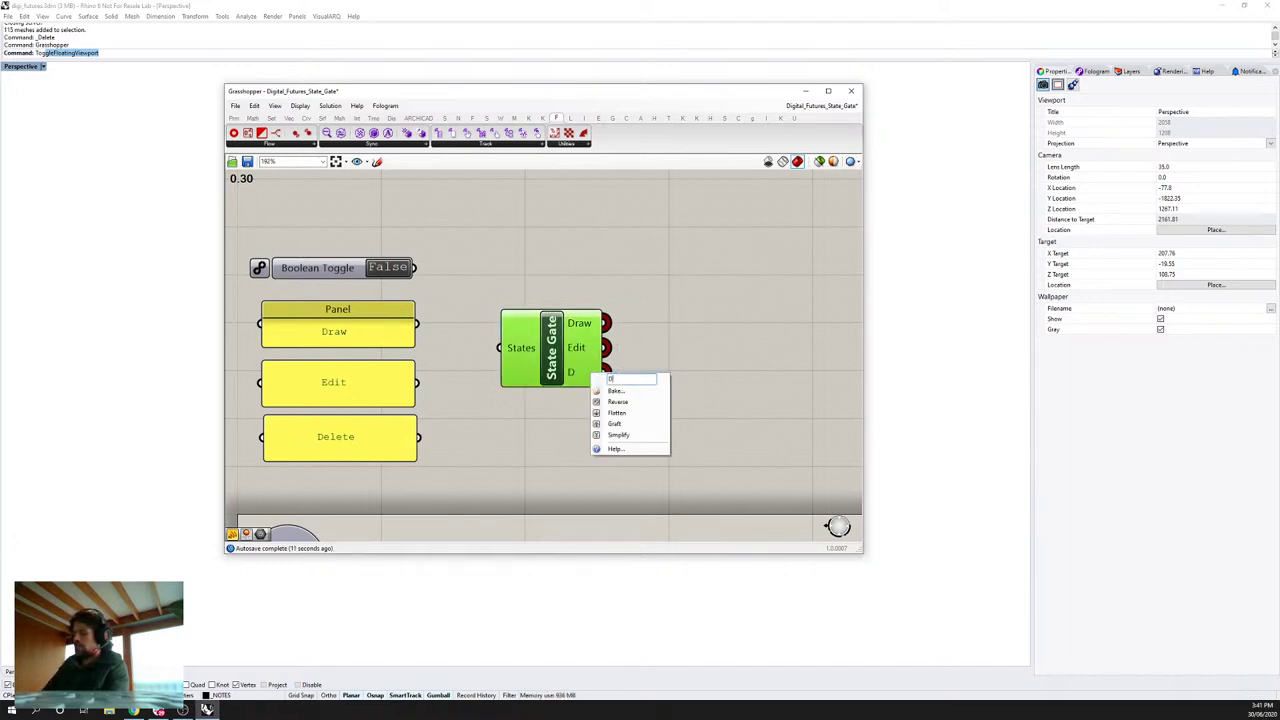
left_click(682, 328)
Step: Connect the Draw, Edit and Delete panels to the States input one at a time, finish with Draw, and align the State Gate with that panel
mouse_move(416, 323)
left_mouse_down()
mouse_move(507, 333)
mouse_move(500, 347)
left_mouse_up()
left_click_drag(417, 382, 500, 348)
left_click_drag(421, 437, 500, 347)
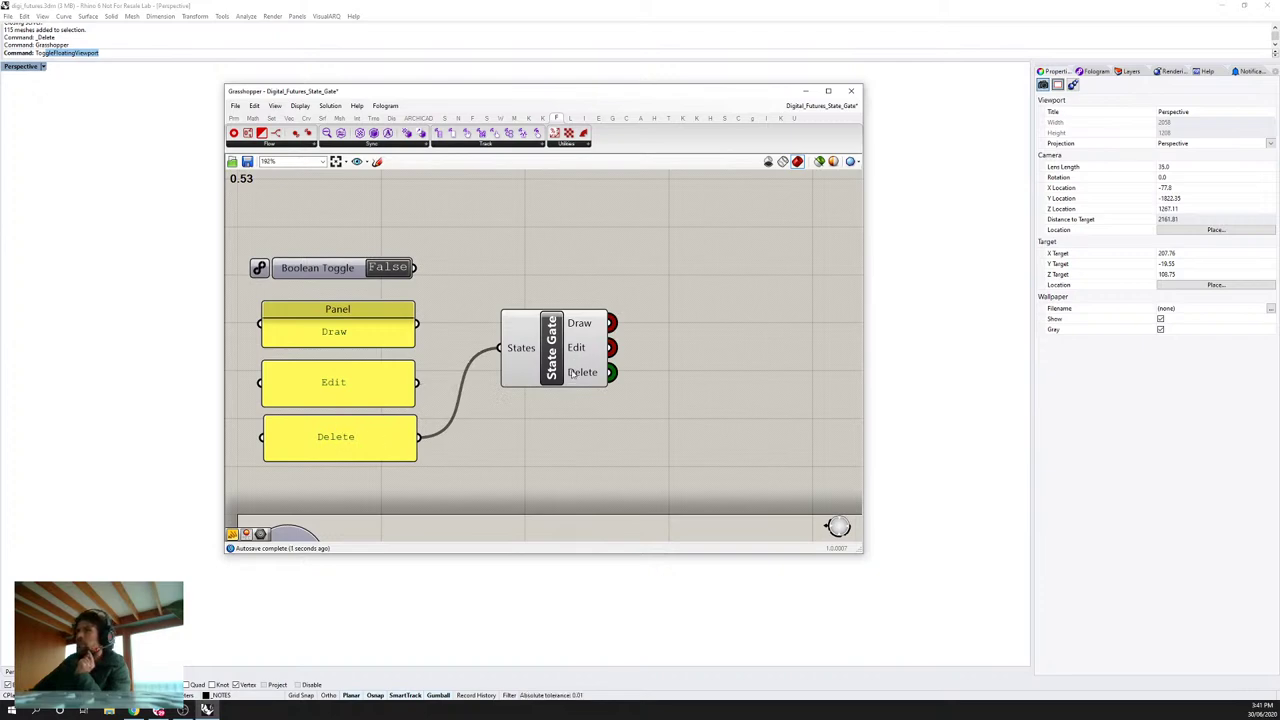
left_click_drag(417, 382, 500, 348)
mouse_move(417, 325)
left_mouse_down()
mouse_move(537, 349)
mouse_move(542, 323)
left_mouse_up()
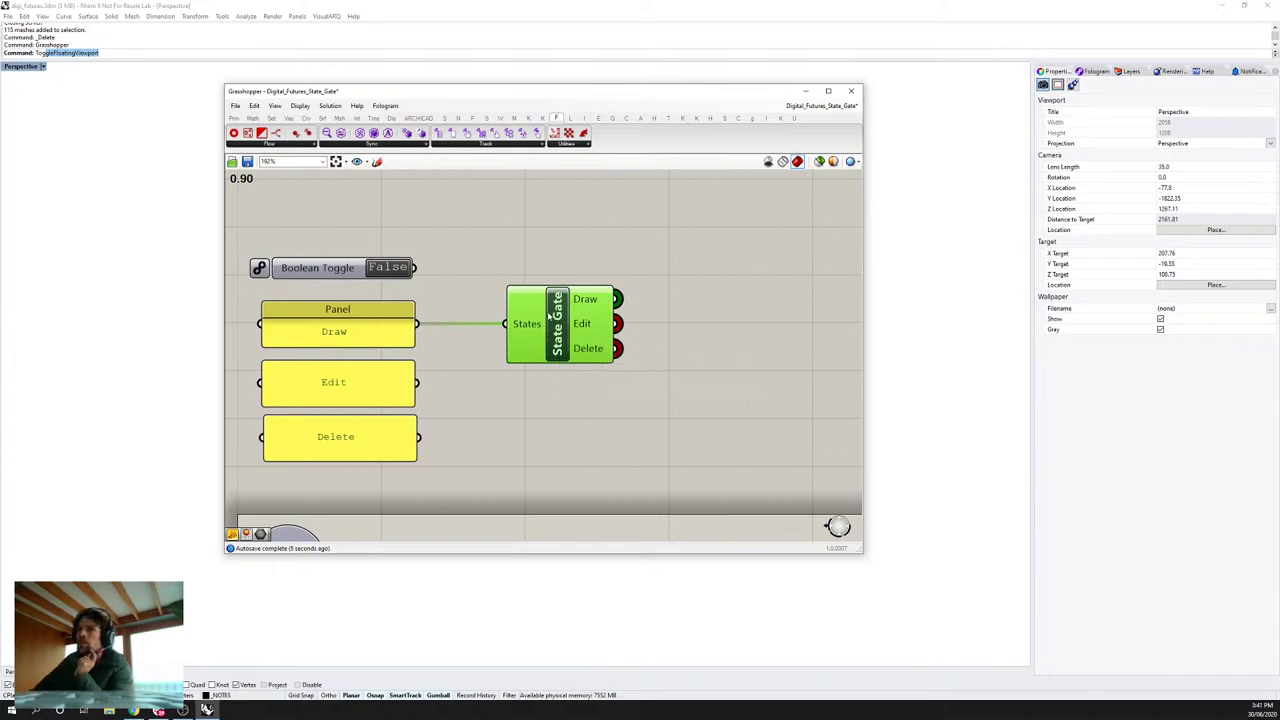
left_click_drag(618, 300, 661, 303)
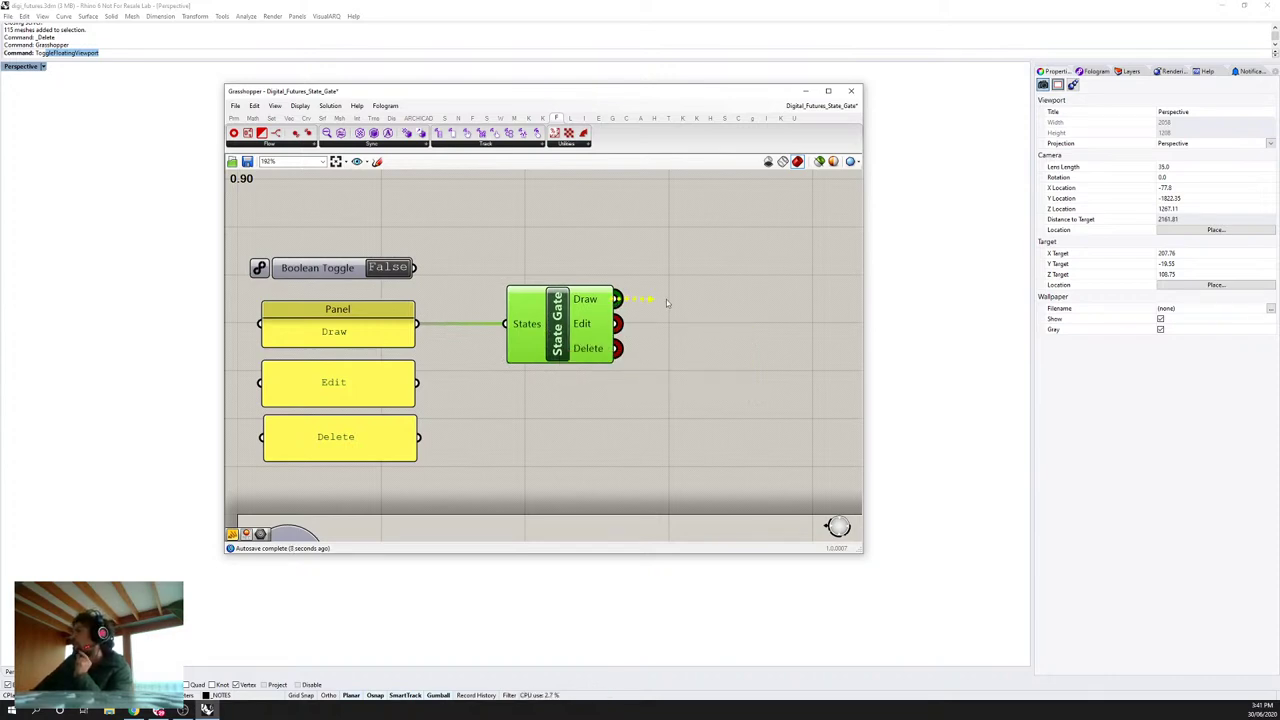
left_click_drag(753, 302, 616, 300)
left_click_drag(701, 271, 614, 326)
left_click_drag(714, 323, 760, 321)
left_click_drag(415, 267, 606, 240)
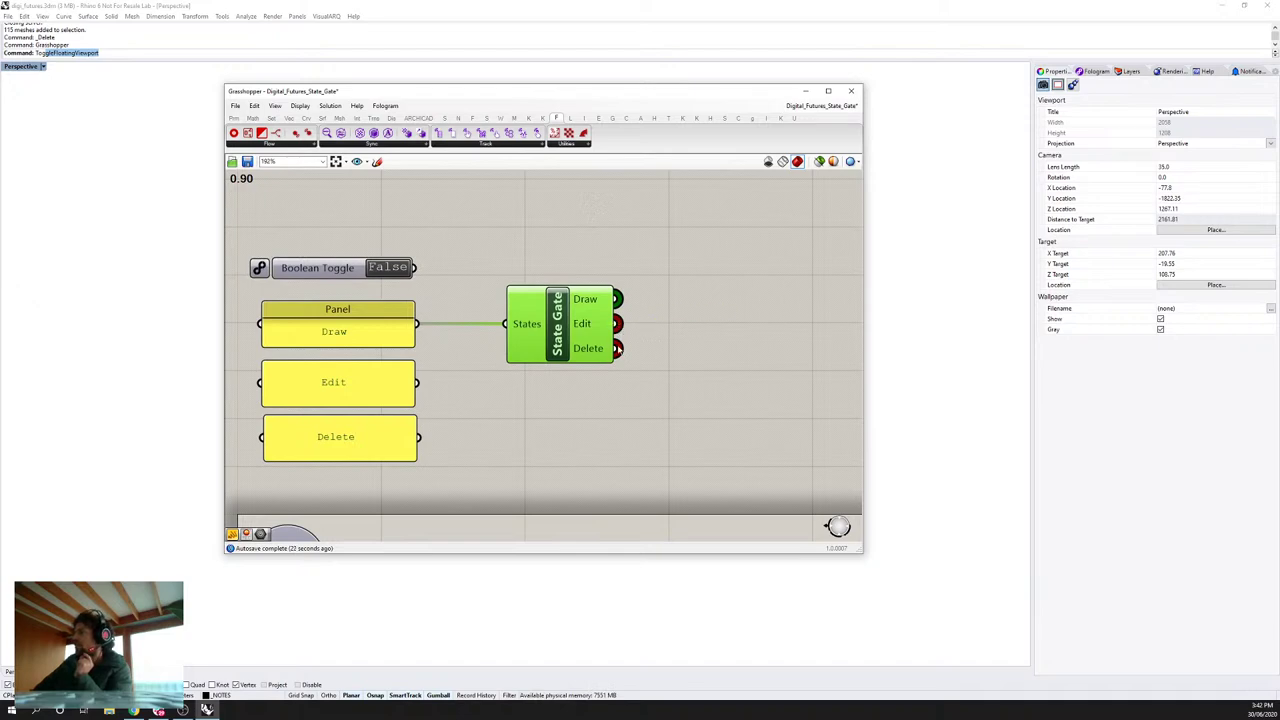
mouse_move(743, 412)
left_mouse_down()
mouse_move(618, 323)
mouse_move(714, 243)
mouse_move(627, 323)
mouse_move(649, 308)
left_mouse_up()
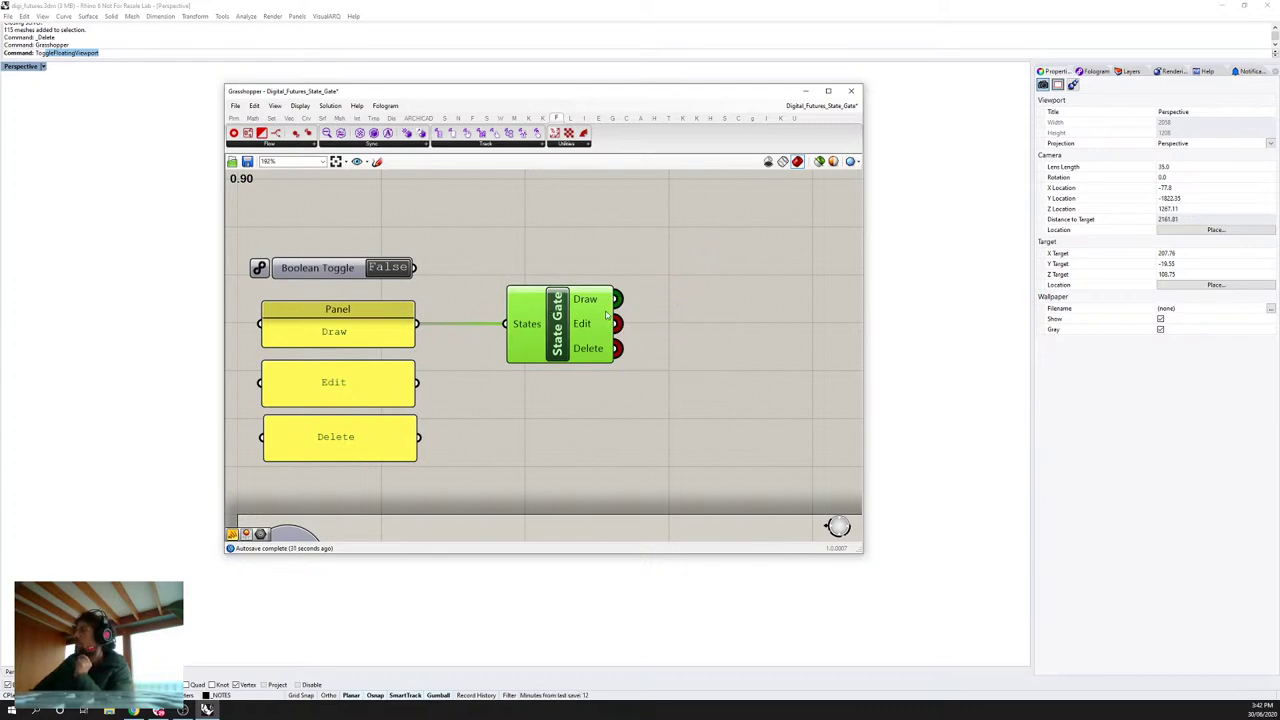
Step: Move the State Gate slightly closer to the Draw panel, keeping its States input level with the panel's output
left_click_drag(566, 311, 554, 305)
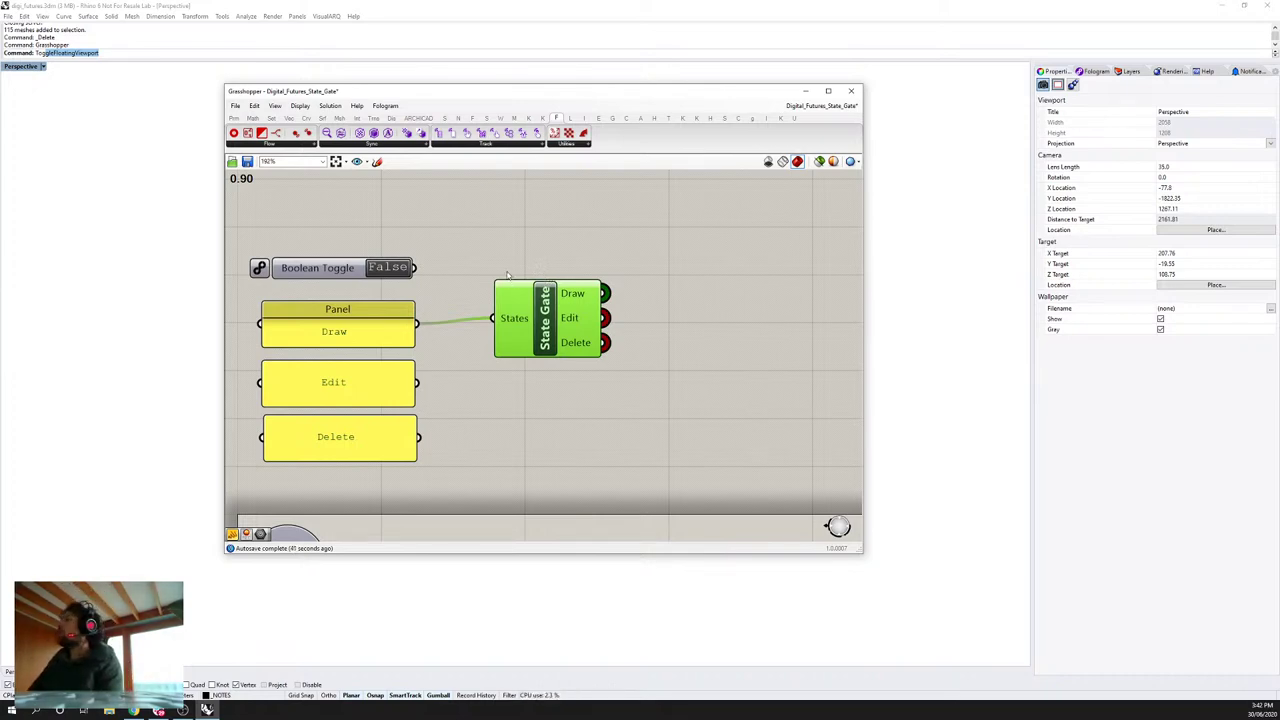
left_click_drag(557, 291, 553, 297)
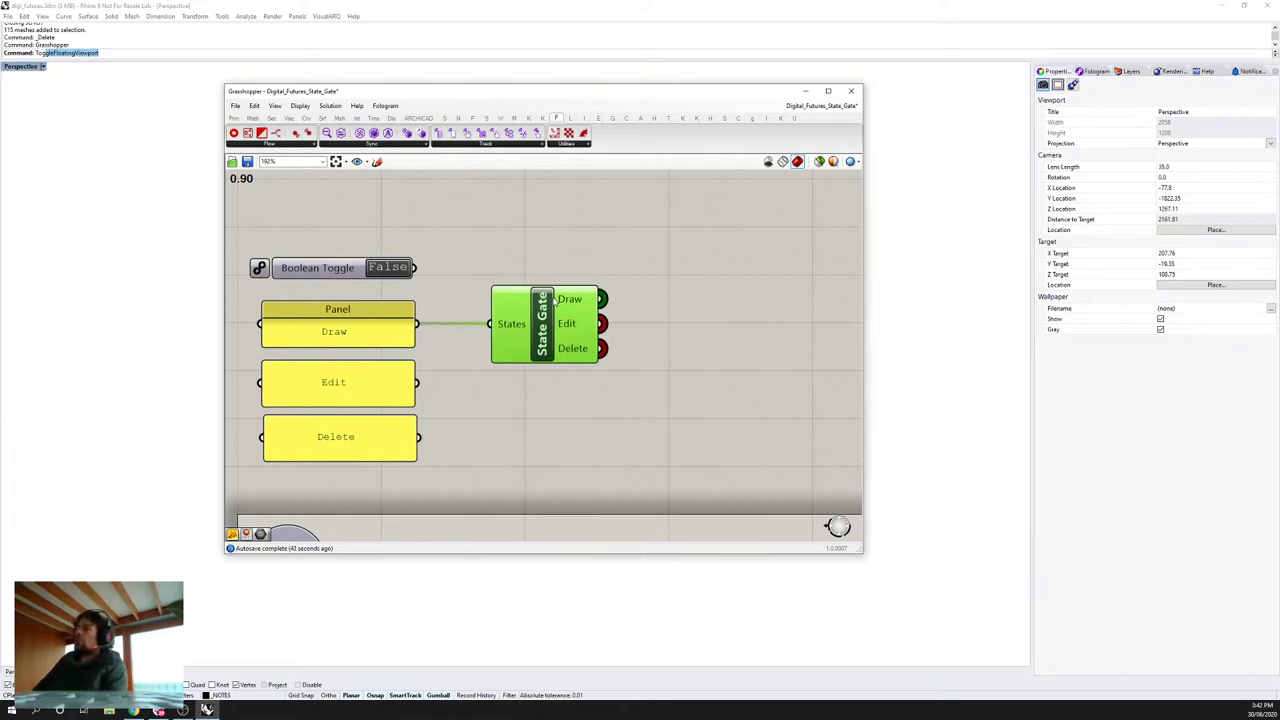
scroll(655, 310, "down", 1)
double_click(674, 287)
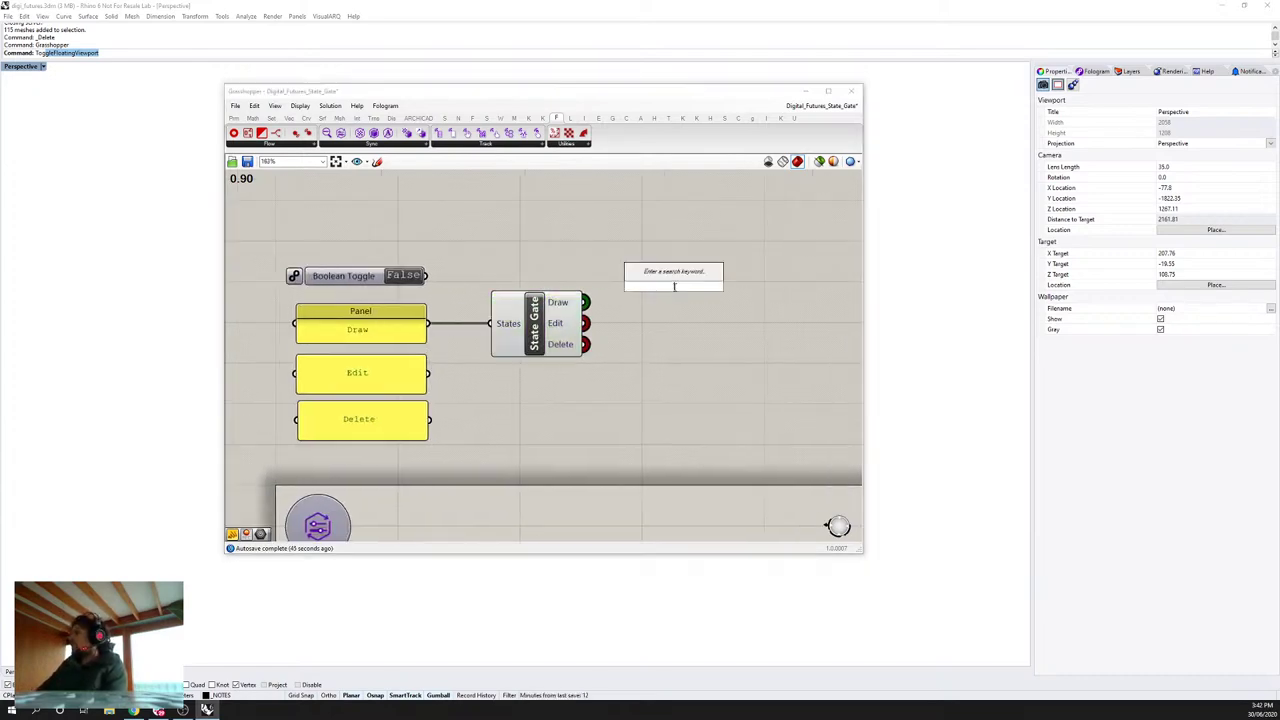
type("panel")
key("Return")
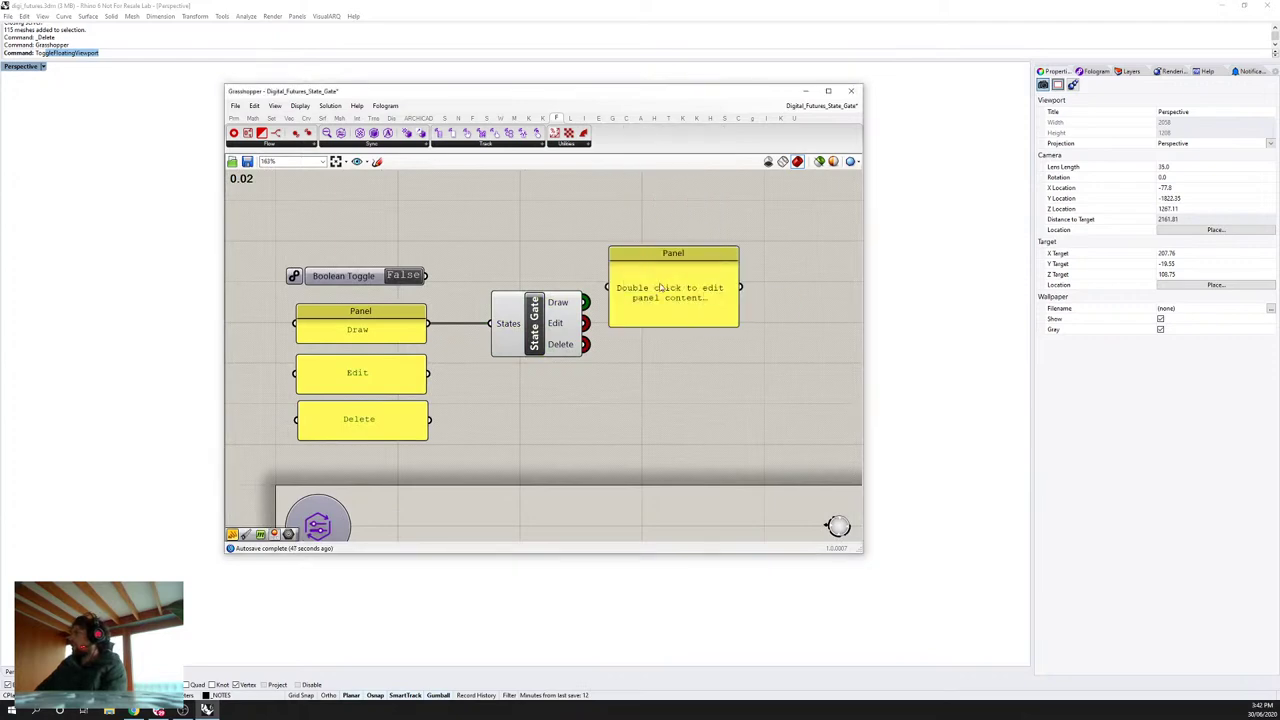
double_click(723, 281)
left_click(700, 329)
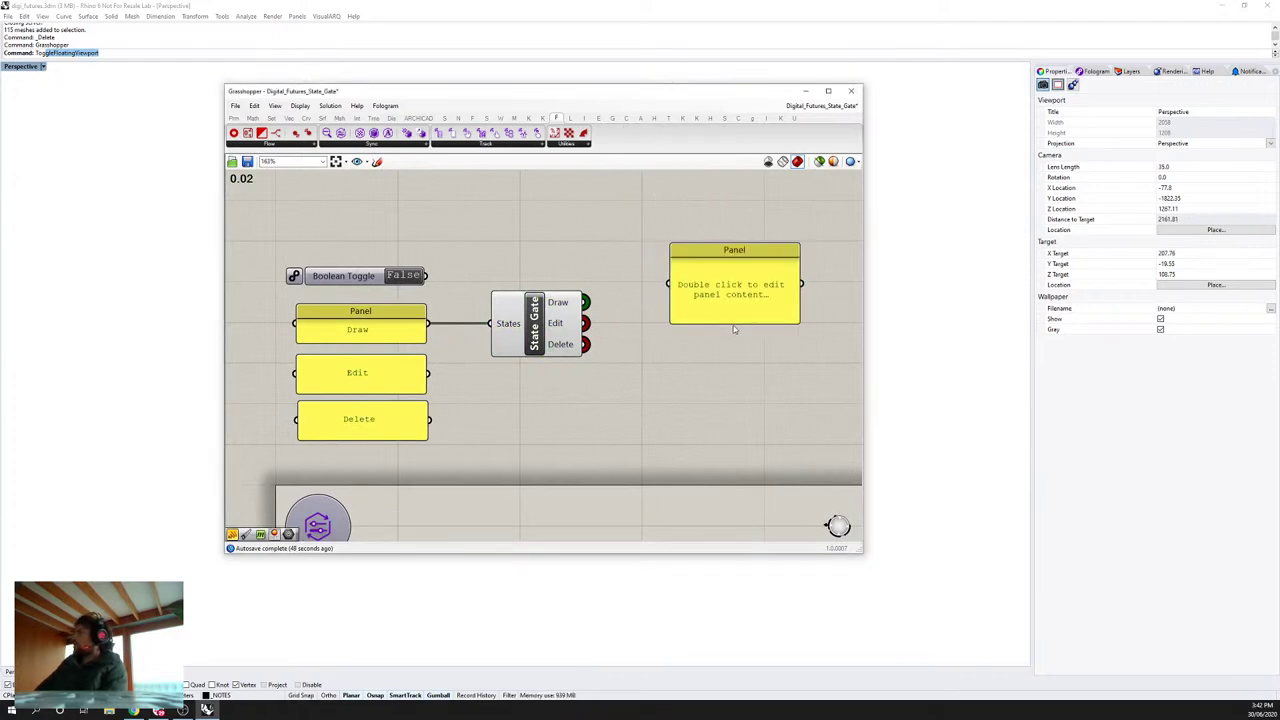
left_click(722, 290)
key("Delete")
double_click(717, 285)
type("curve")
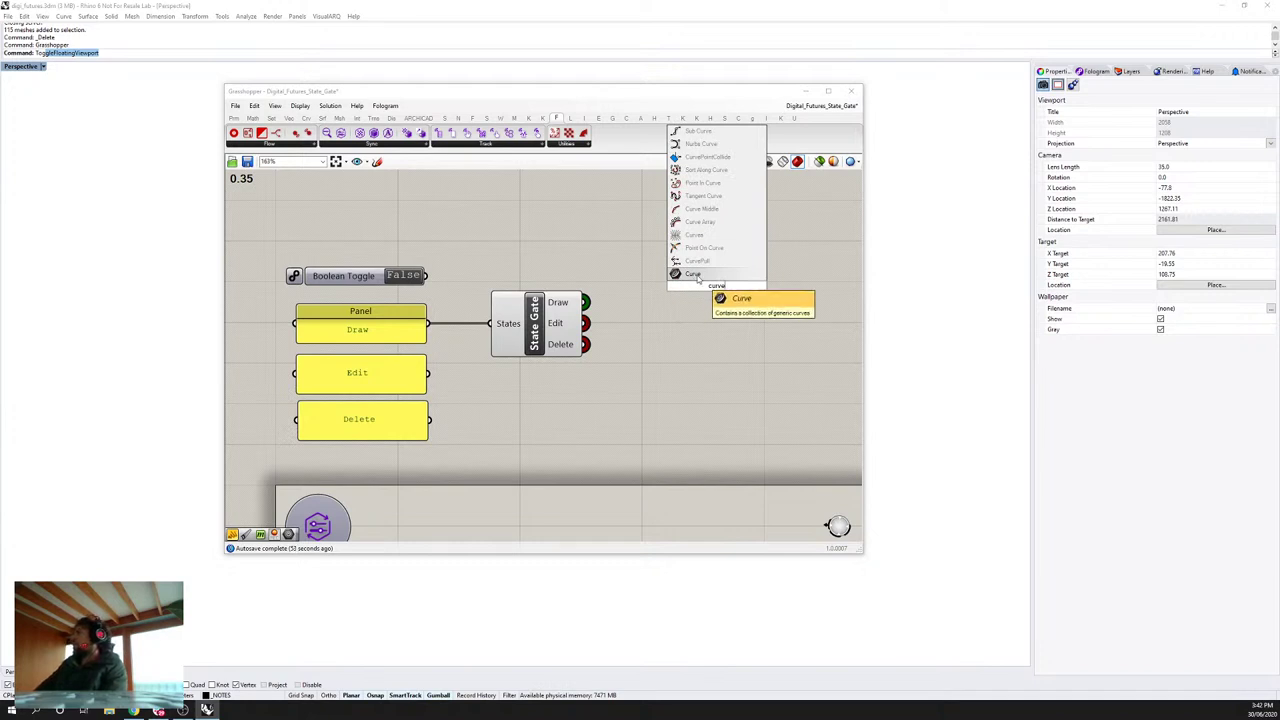
key("Escape")
Step: Add a Nurbs Curve component to the canvas, on the output side of the State Gate
double_click(688, 298)
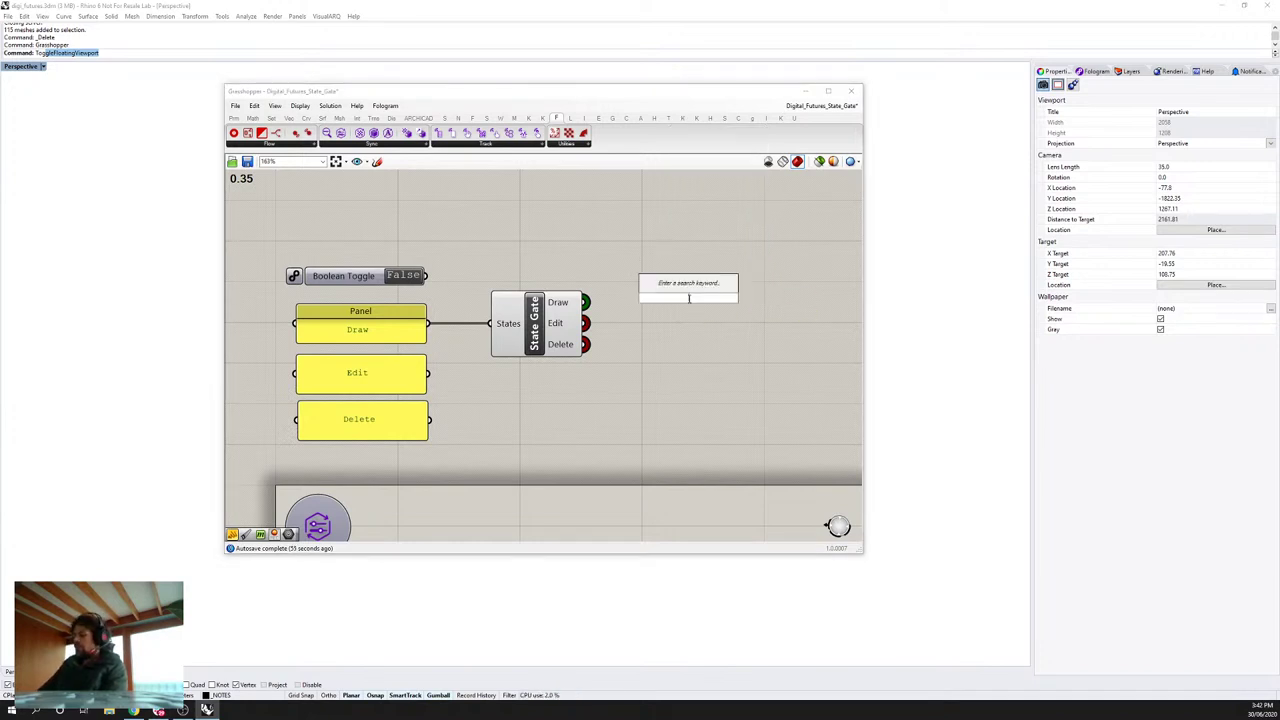
type("nurbs")
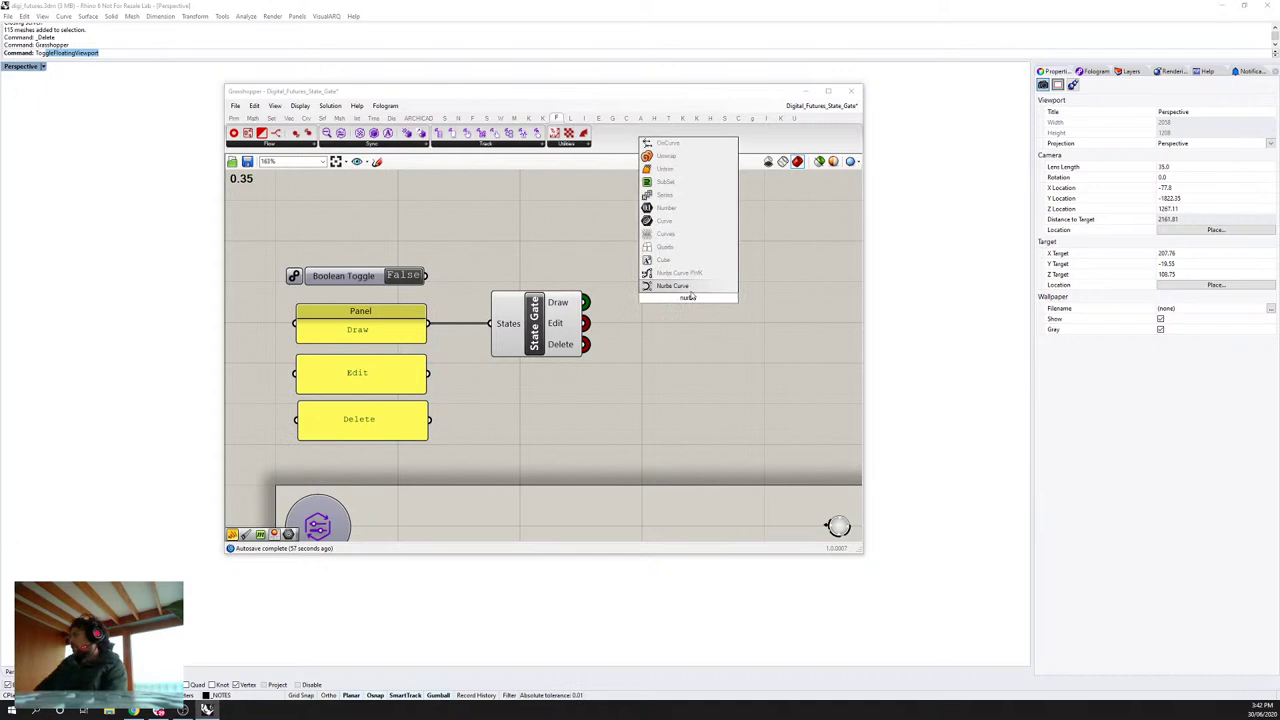
key("Return")
left_click_drag(679, 302, 749, 287)
right_click_drag(726, 263, 640, 259)
Step: Set multiple points for the Nurbs Curve's Vertices input by picking a winding series of points across the Rhino model's ground plane
right_click(640, 259)
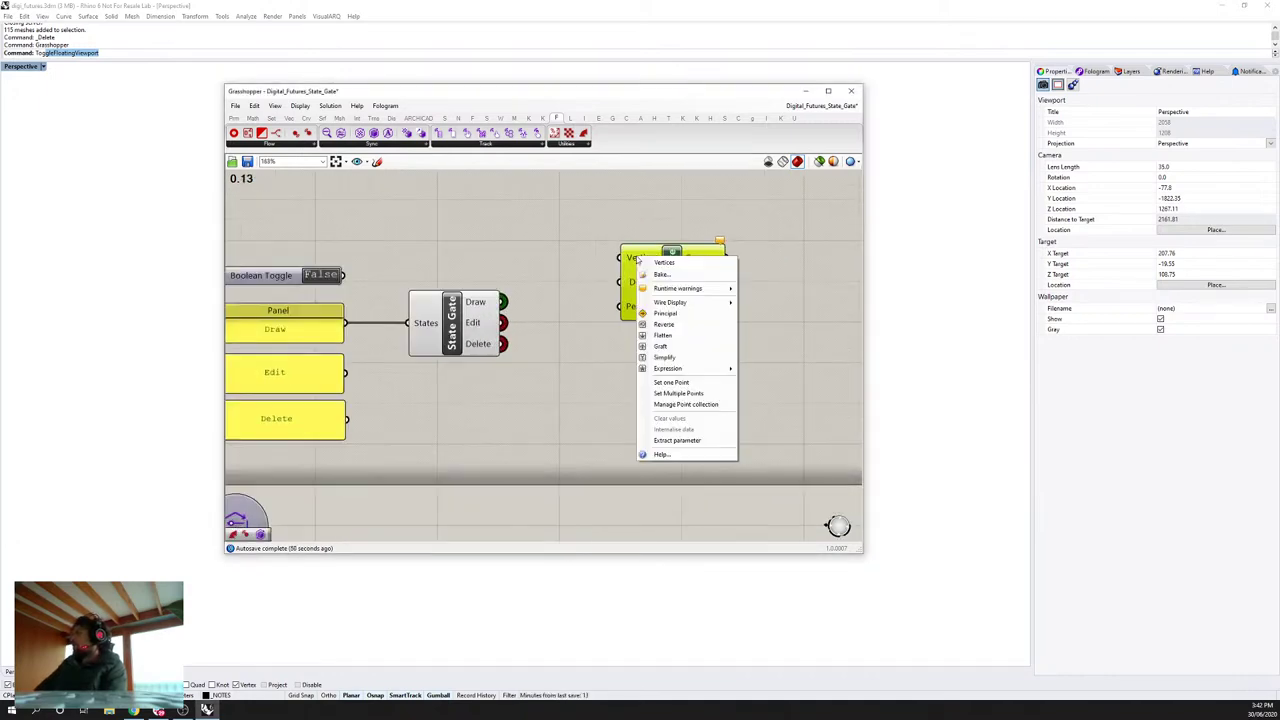
left_click(678, 393)
left_click(419, 402)
left_click(422, 421)
left_click(470, 419)
left_click(506, 429)
left_click(430, 457)
left_click(473, 488)
left_click(503, 462)
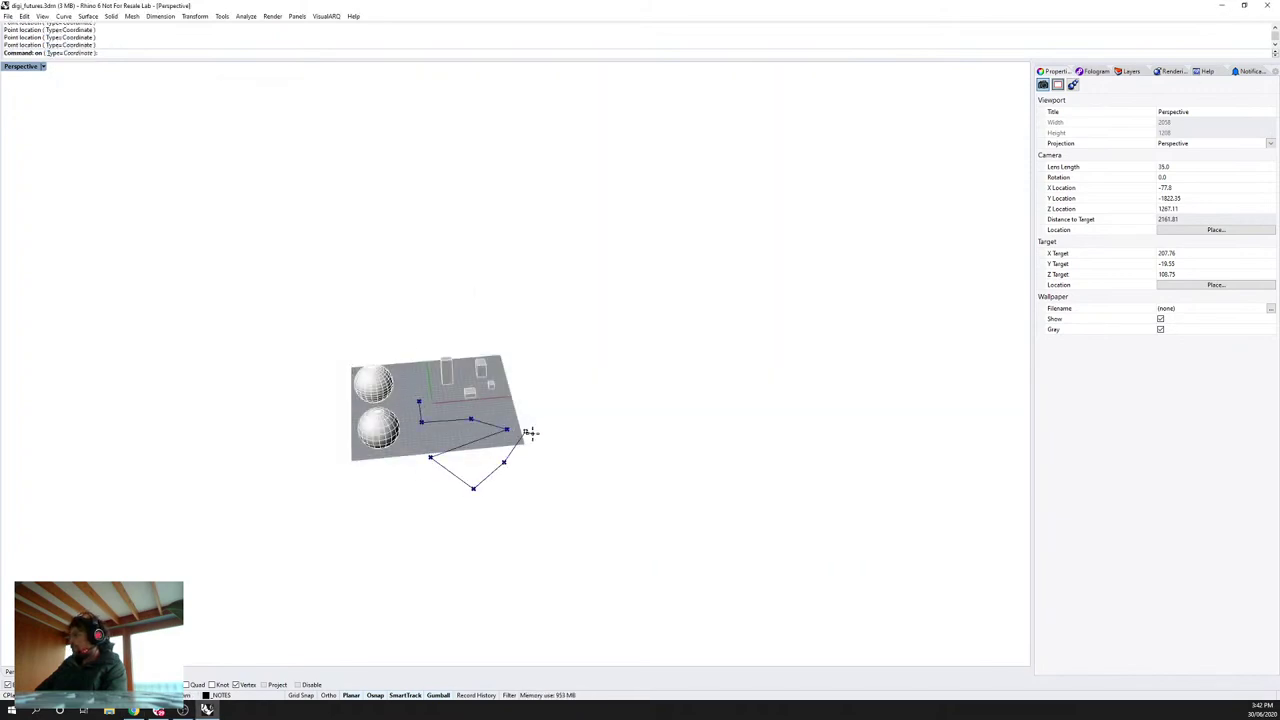
key("Return")
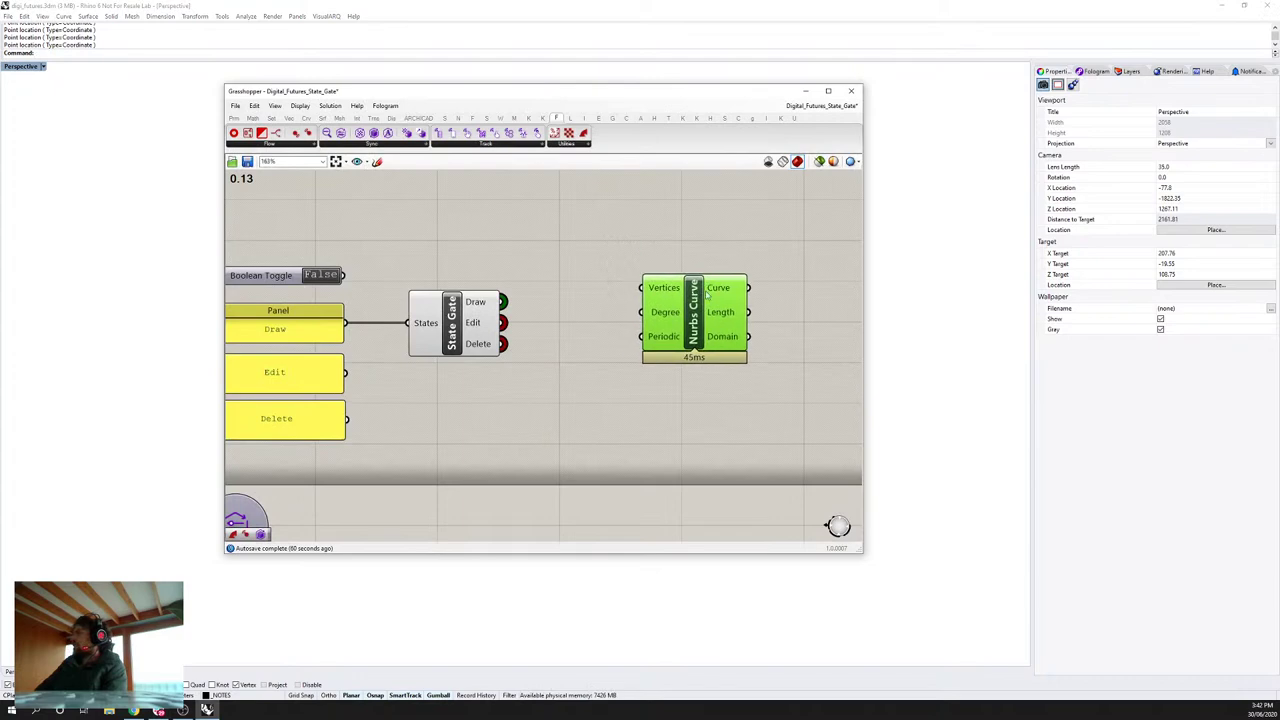
Step: Move the Grasshopper window clear of the drawn curve and shift the Nurbs Curve component slightly above the level of the State Gate
left_click_drag(421, 93, 741, 47)
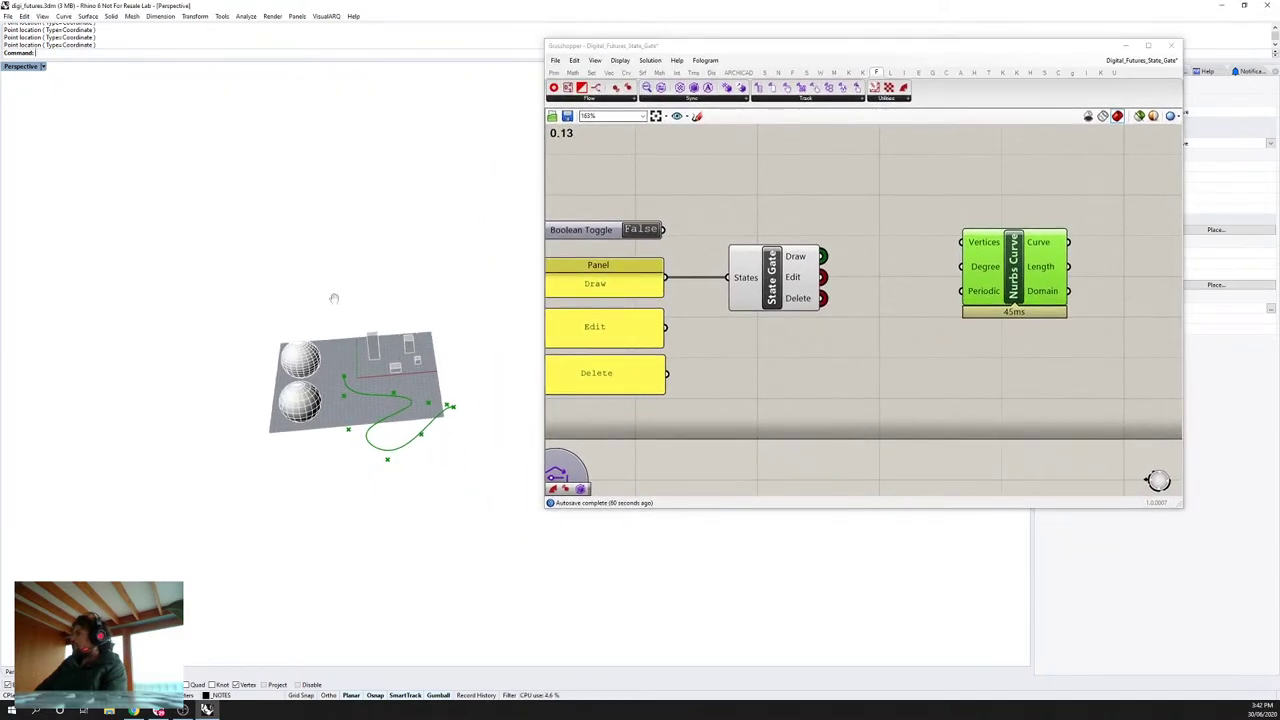
right_click_drag(1003, 280, 910, 270)
left_click_drag(910, 270, 957, 244)
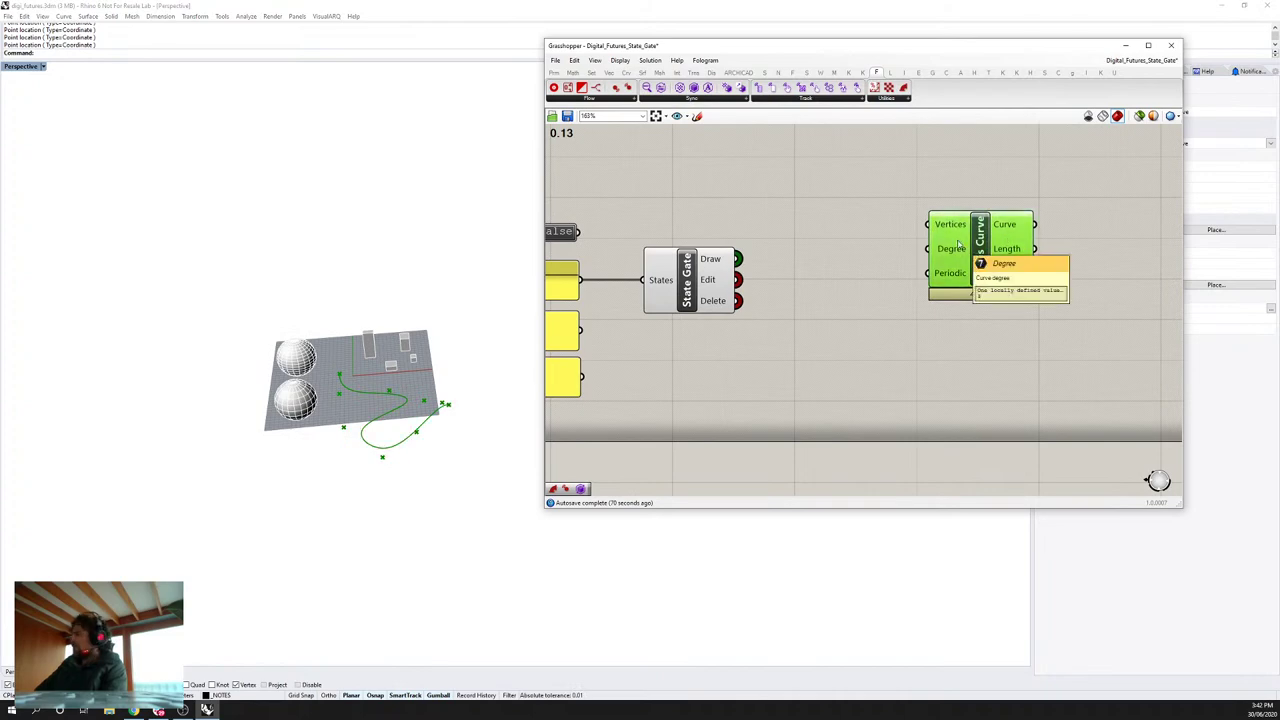
mouse_move(737, 258)
left_mouse_down()
mouse_move(837, 234)
mouse_move(991, 237)
mouse_move(900, 226)
left_mouse_up()
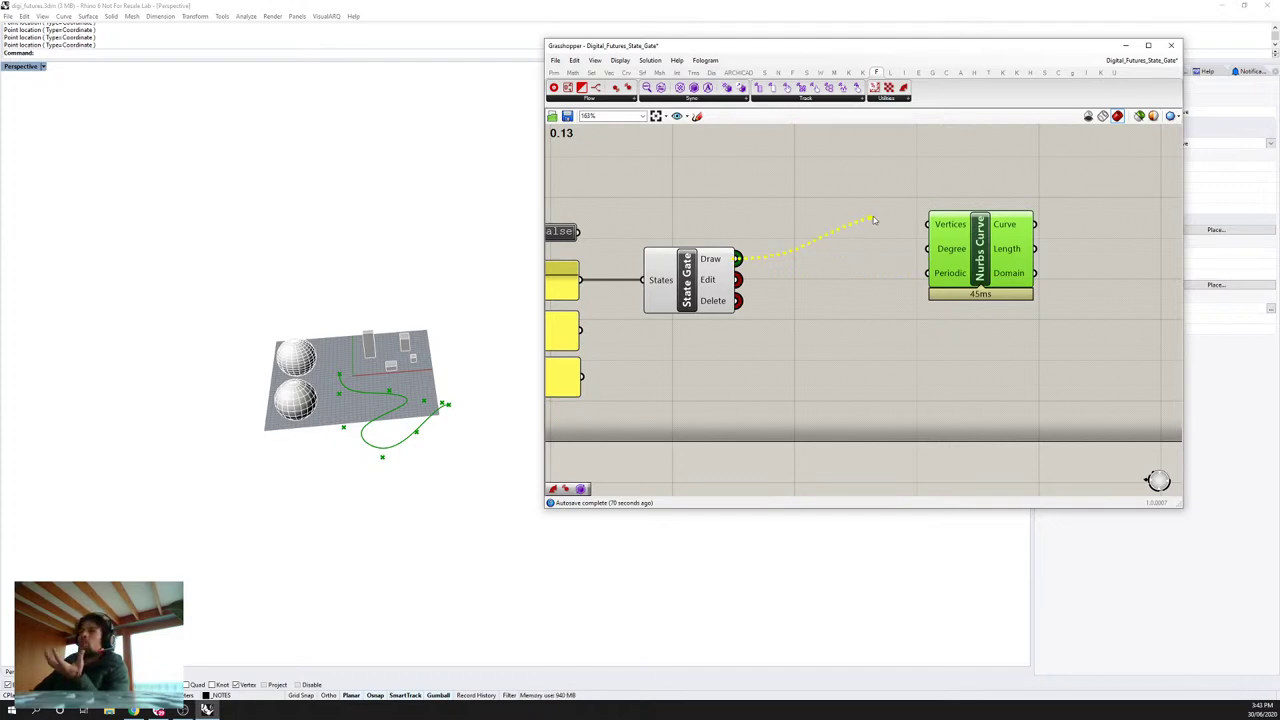
left_click_drag(873, 219, 873, 219)
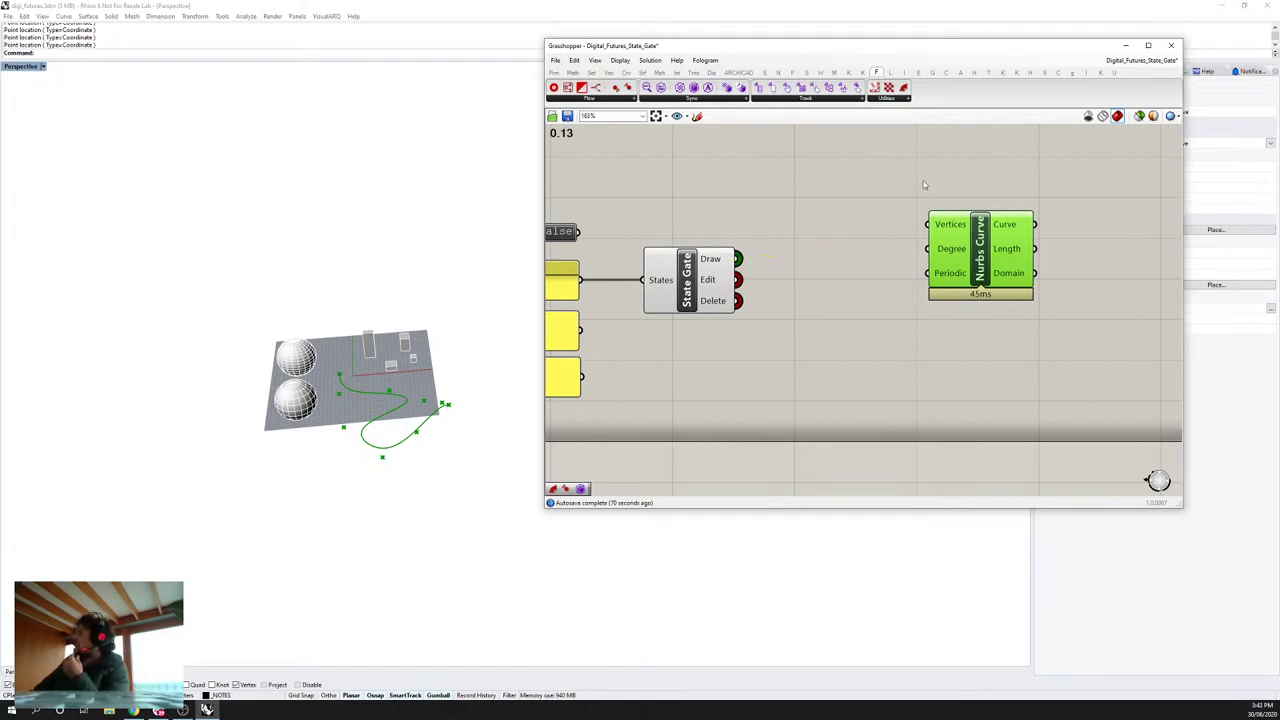
Step: Disable the Nurbs Curve component and enable it again
right_click(981, 222)
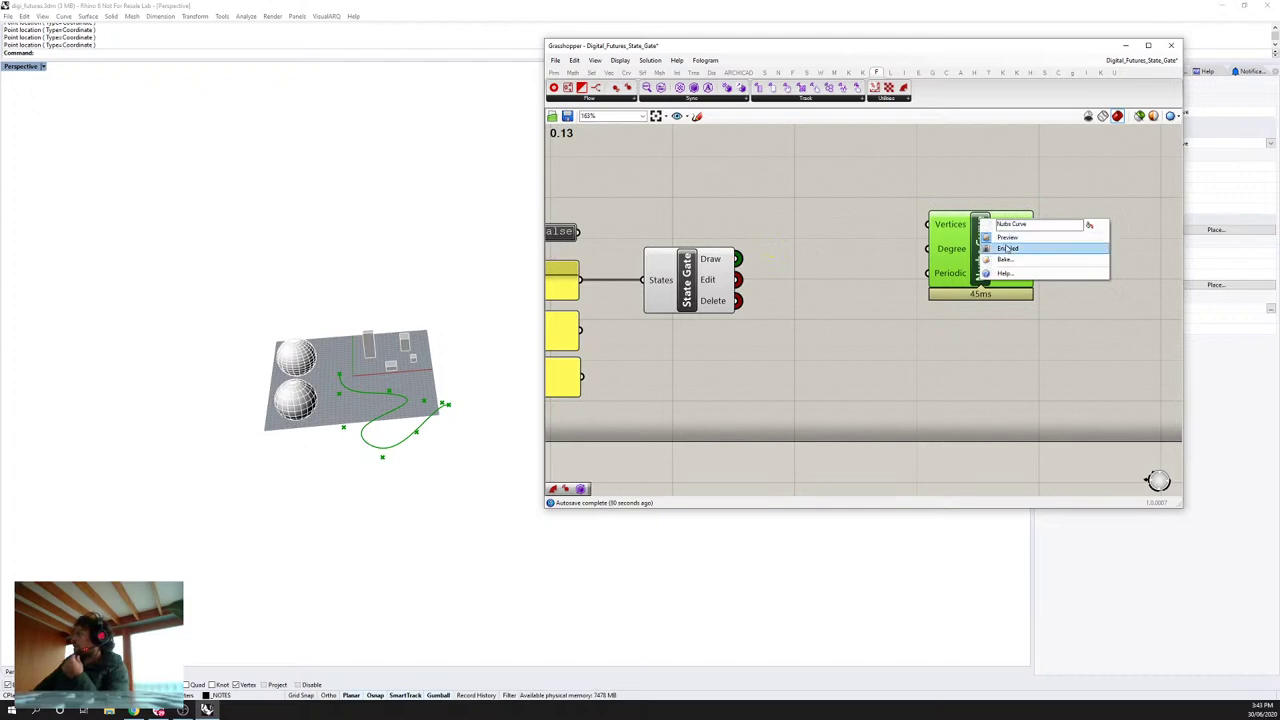
left_click(1004, 248)
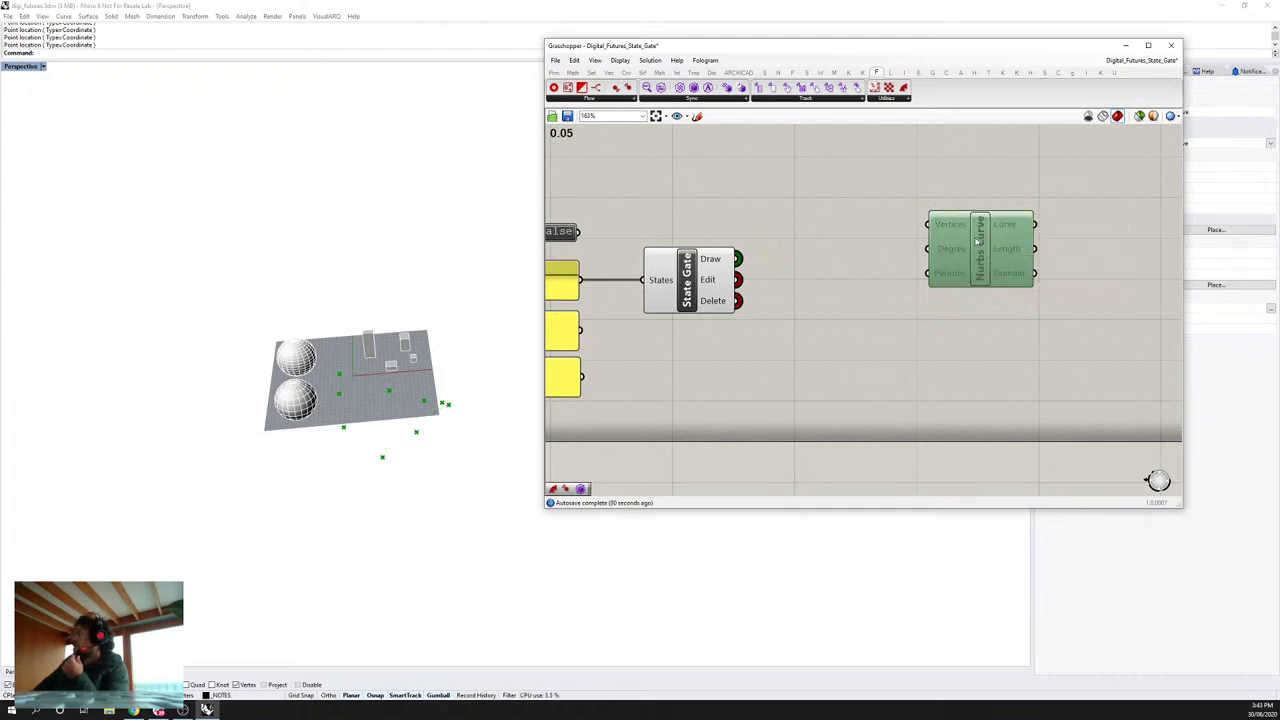
right_click(976, 240)
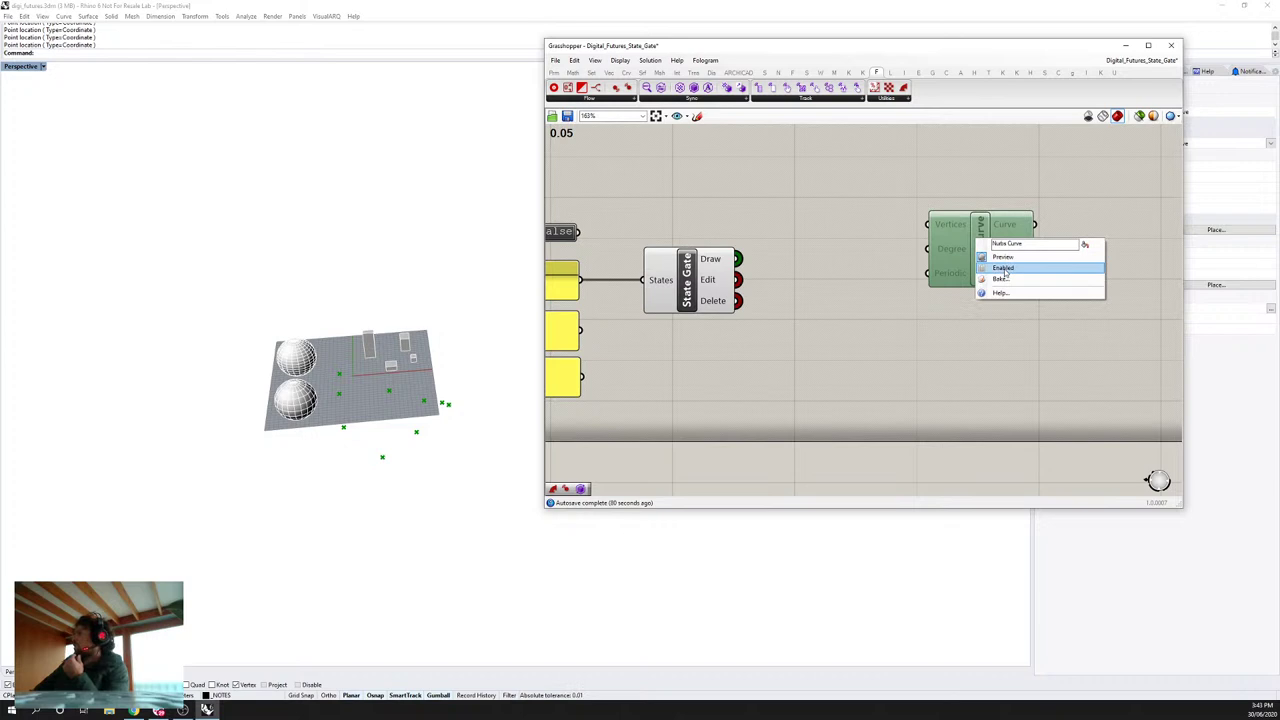
left_click(1002, 268)
left_click(995, 335)
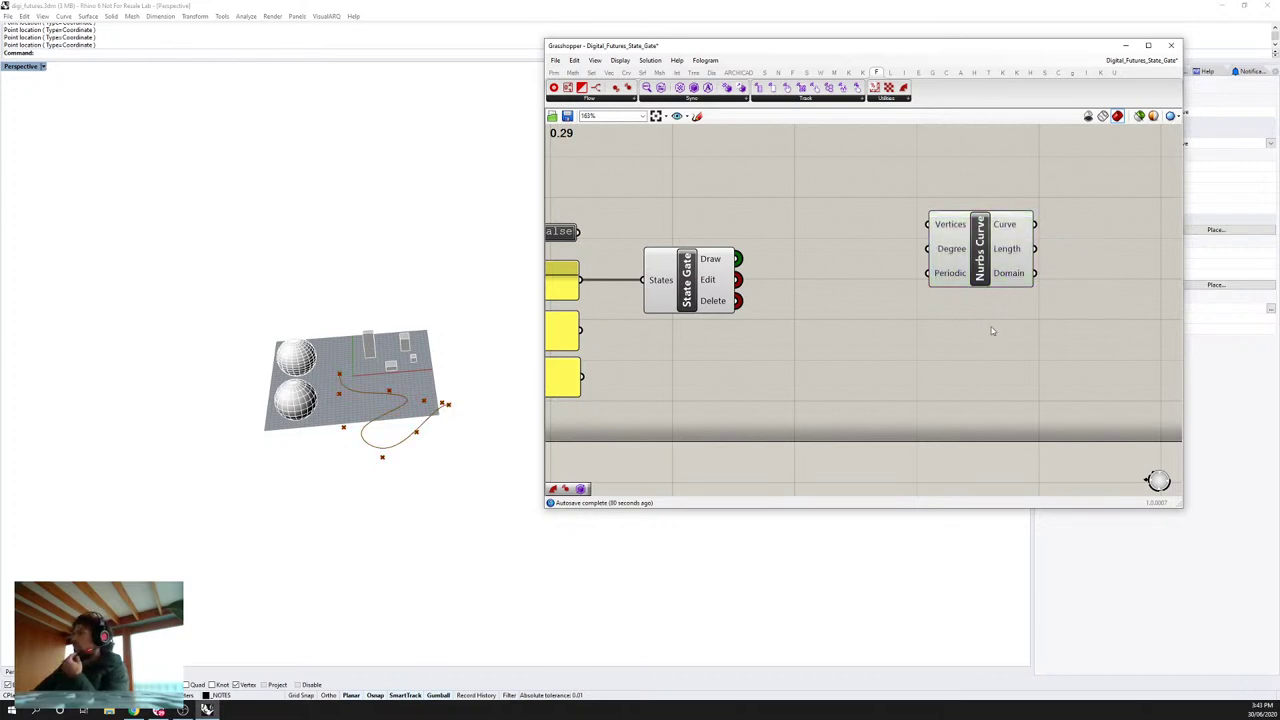
Step: Group the Nurbs Curve component and connect the State Gate's Draw output to the group
left_click(984, 265)
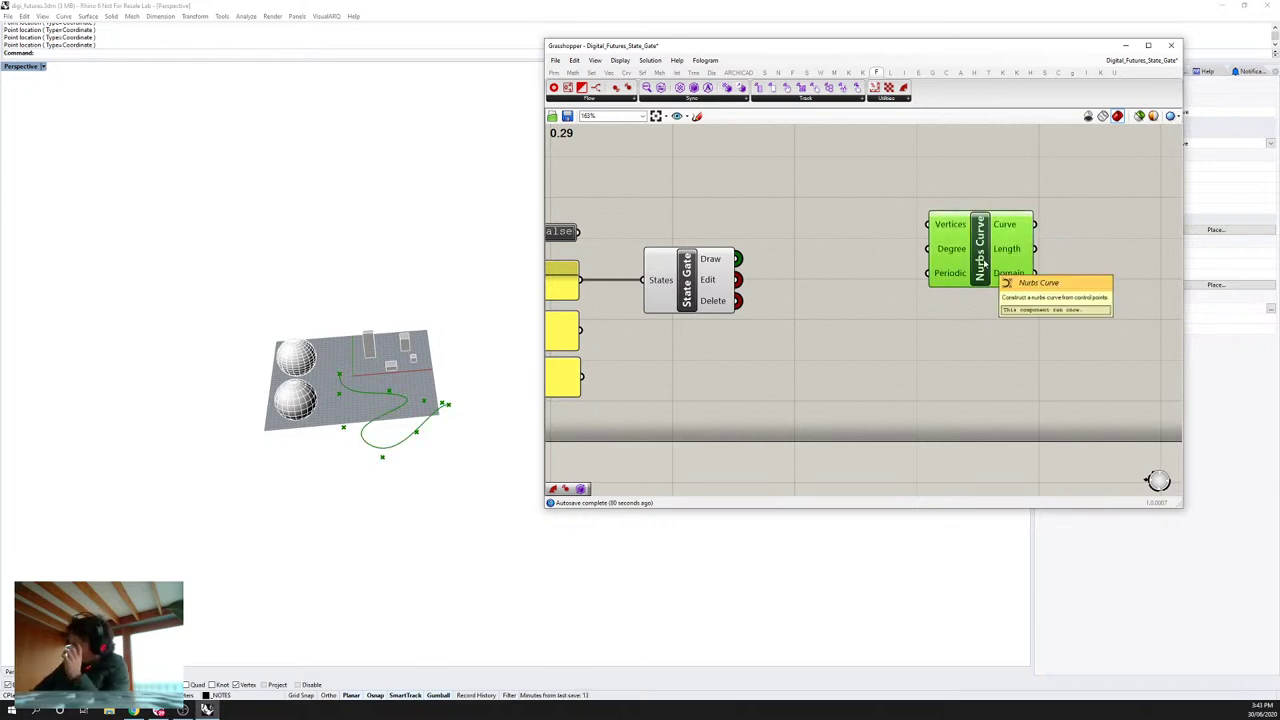
left_click_drag(1040, 294, 924, 198)
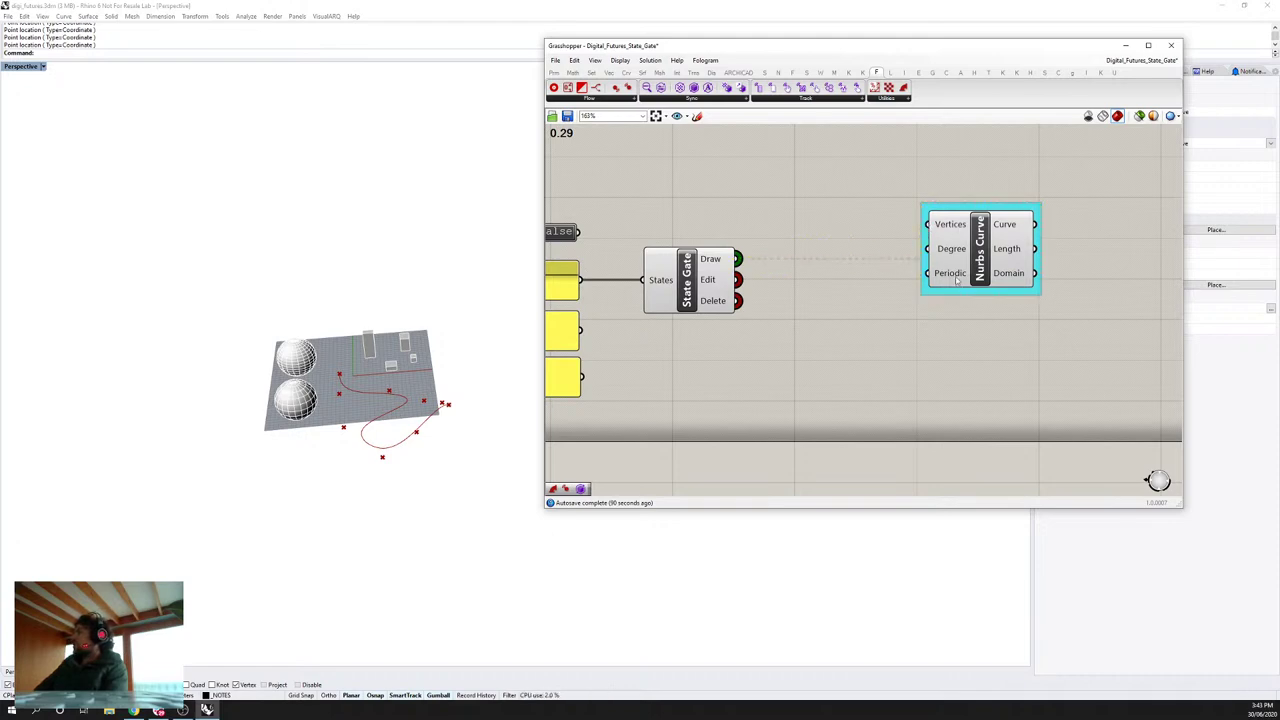
right_click_drag(590, 334, 643, 314)
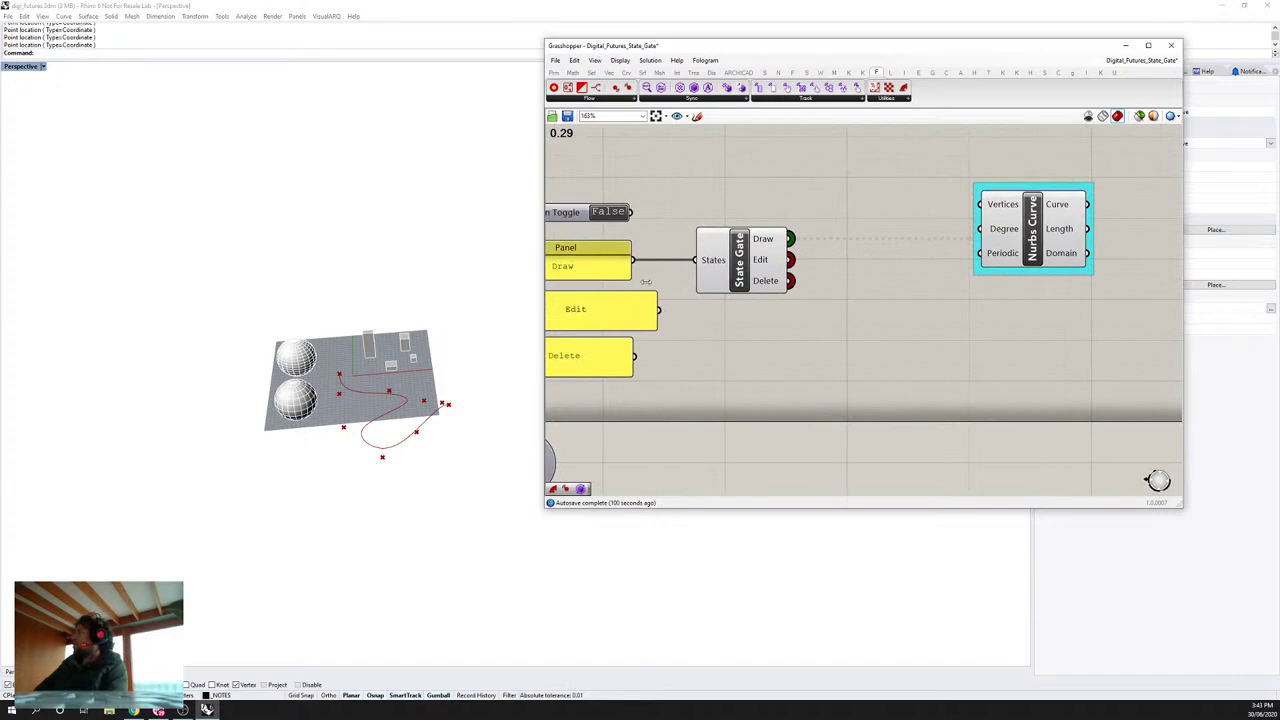
left_click_drag(633, 310, 693, 261)
right_click_drag(1013, 205, 838, 228)
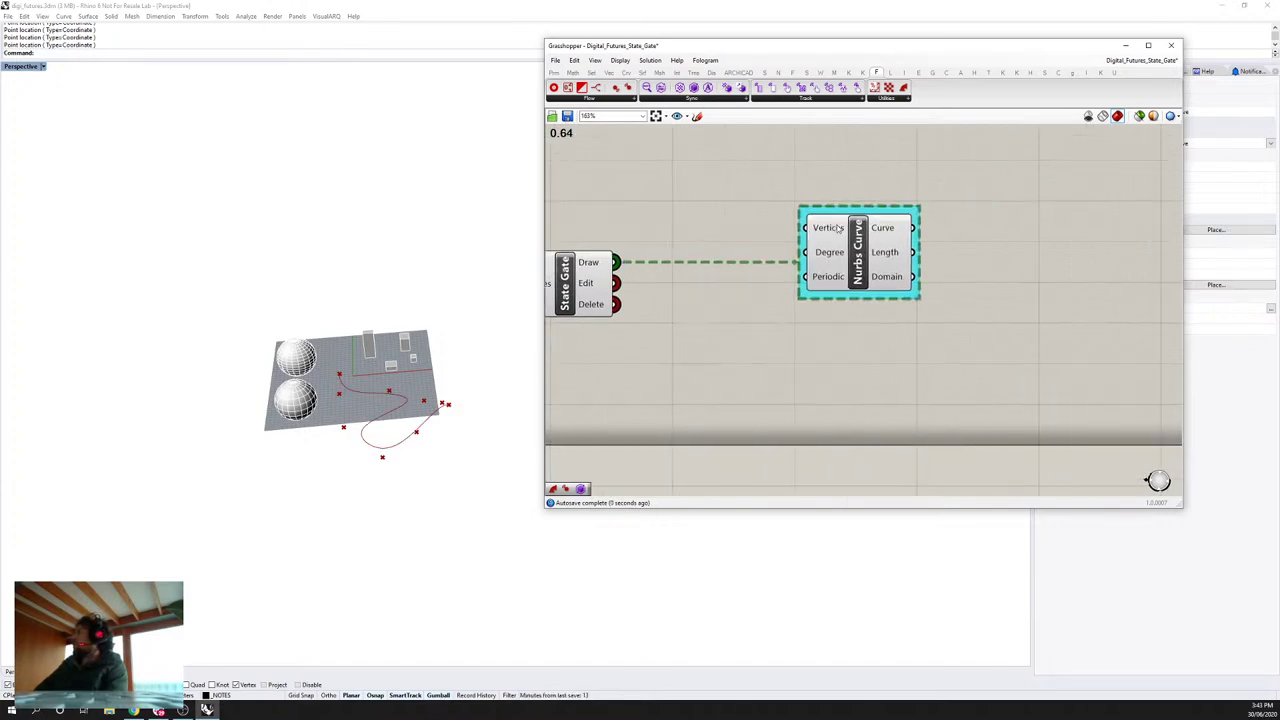
Step: Move the grouped Nurbs Curve component slightly higher and closer to the State Gate
mouse_move(828, 222)
left_mouse_down()
mouse_move(861, 223)
mouse_move(805, 247)
mouse_move(843, 235)
left_mouse_up()
right_click_drag(619, 259, 795, 259)
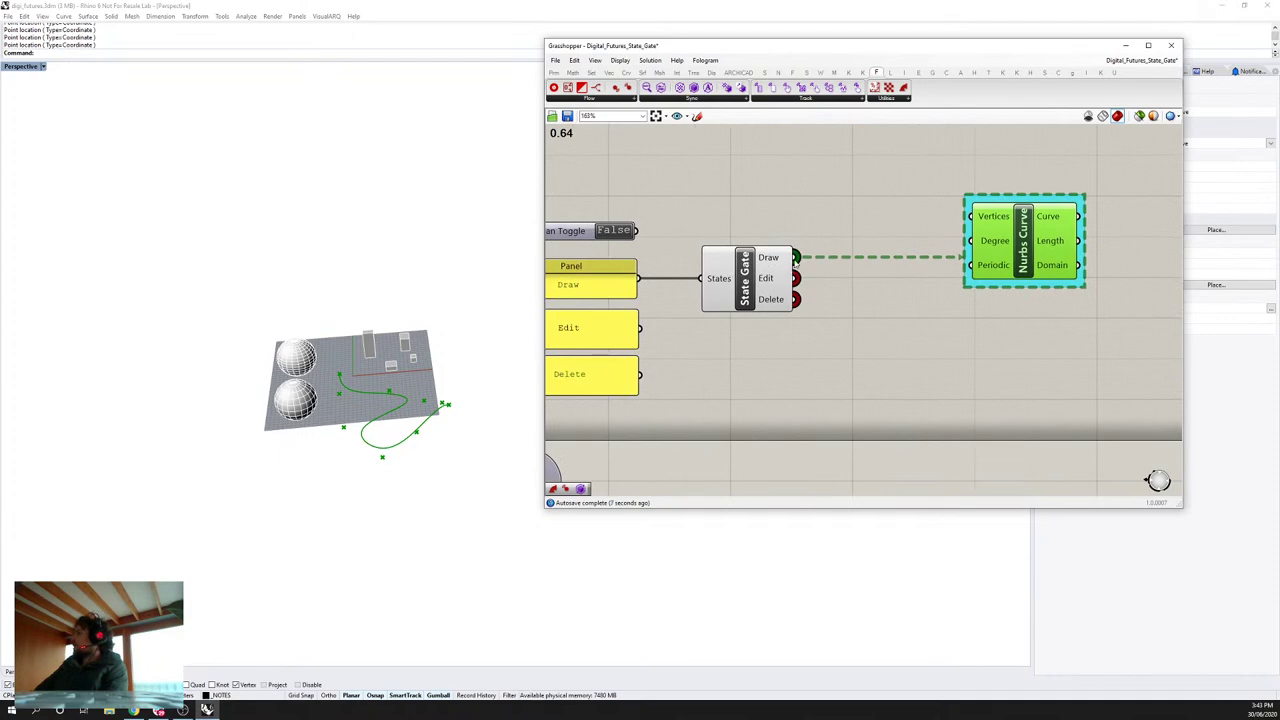
left_click_drag(905, 260, 960, 258)
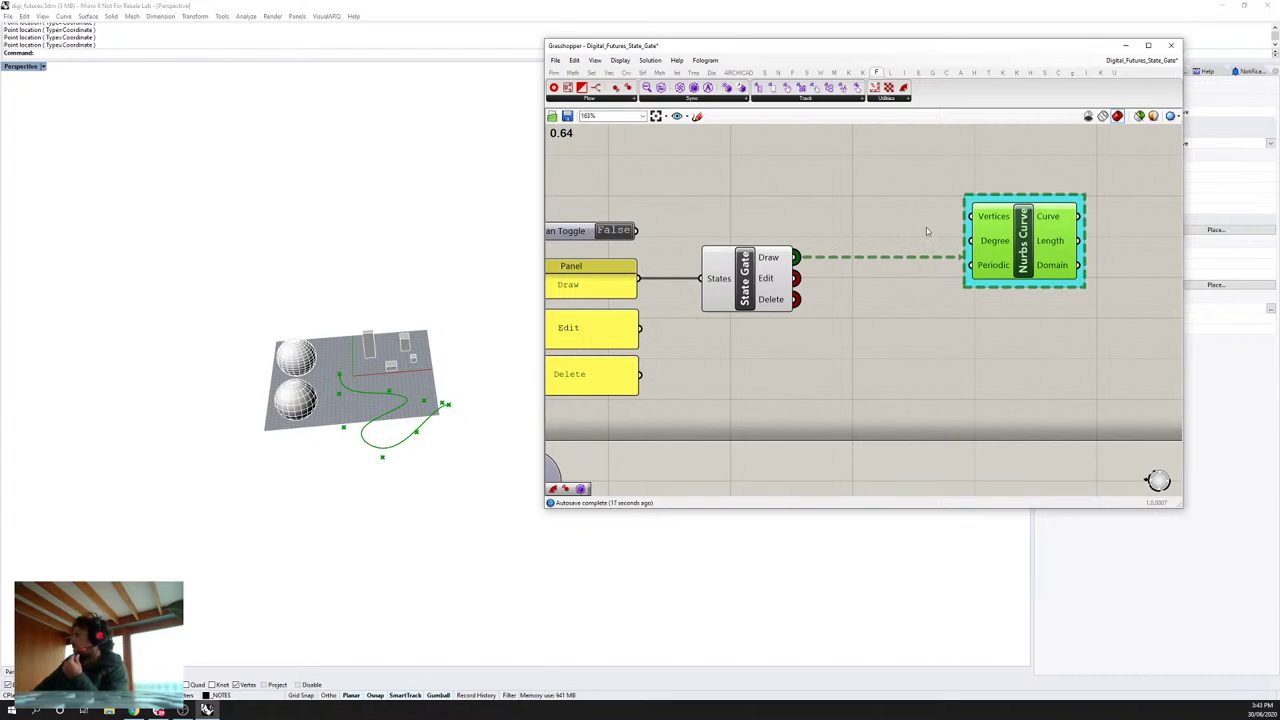
right_click_drag(670, 284, 713, 277)
left_click_drag(1065, 226, 1004, 213)
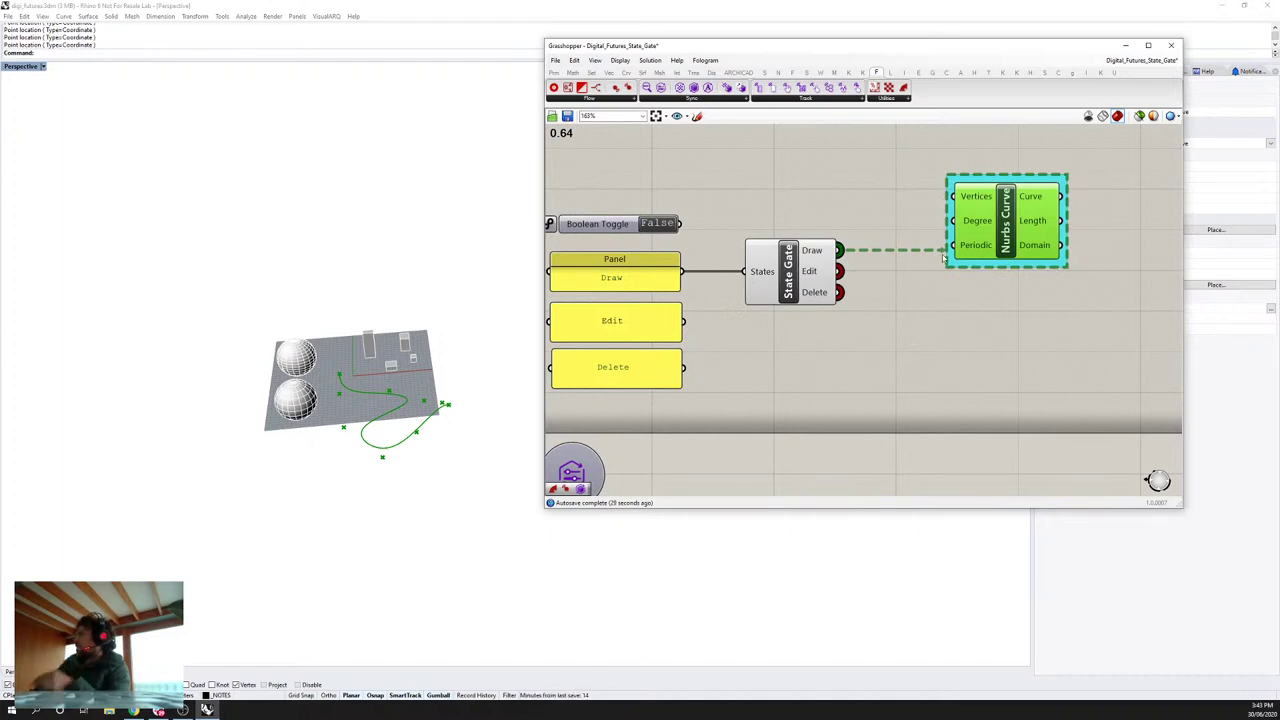
Step: Add a panel reading Edit component below the Nurbs Curve group, shrink it and duplicate it to make a row of three
scroll(975, 280, "down", 1)
double_click(989, 293)
type("panel")
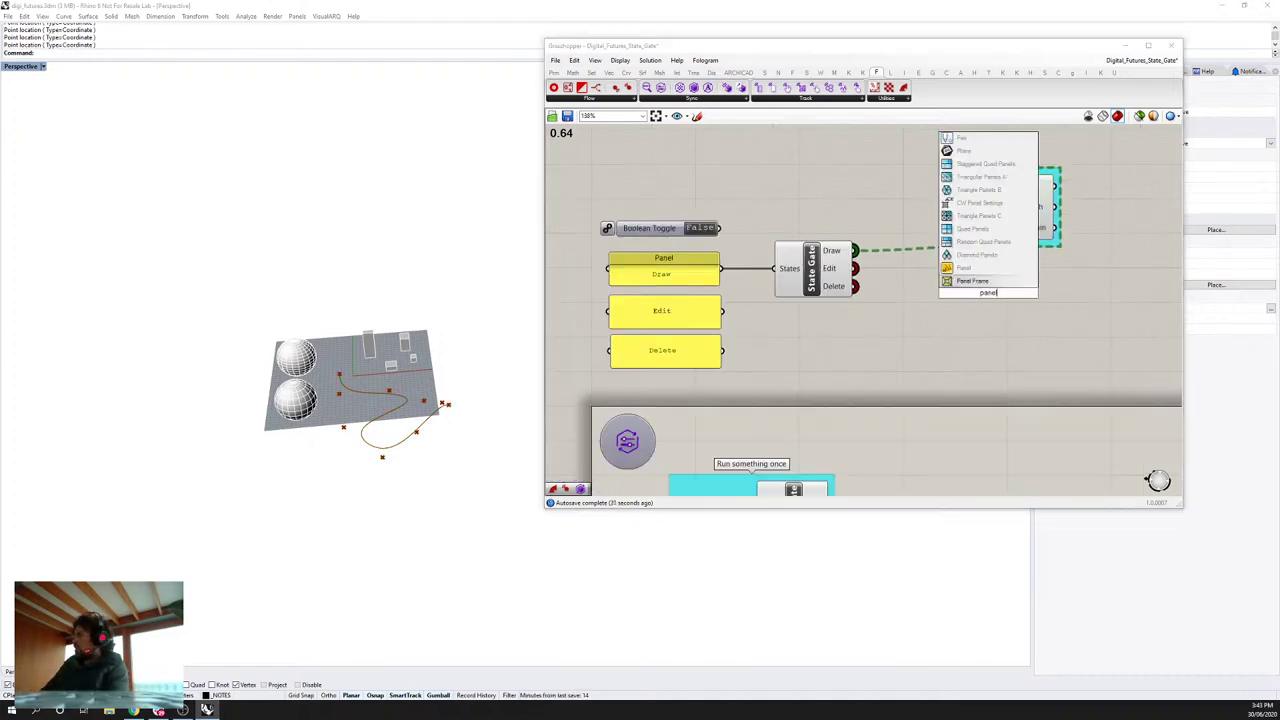
key("Return")
double_click(1018, 303)
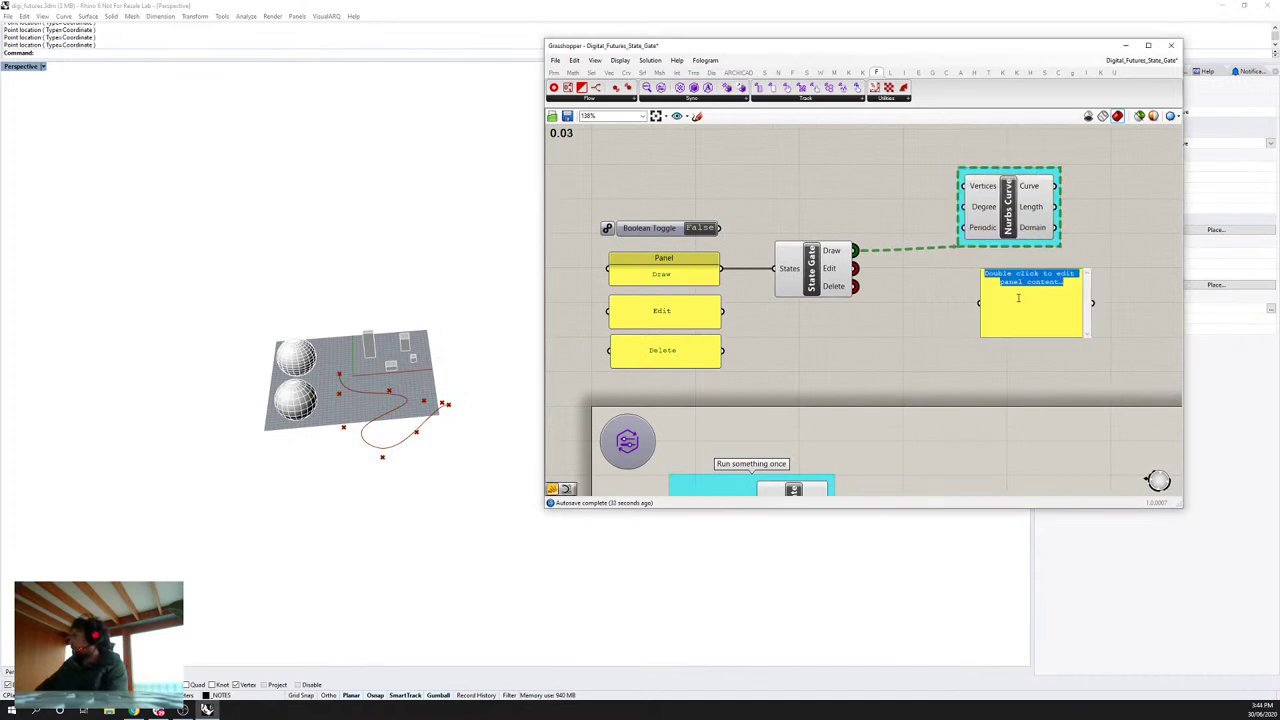
type("Edit component")
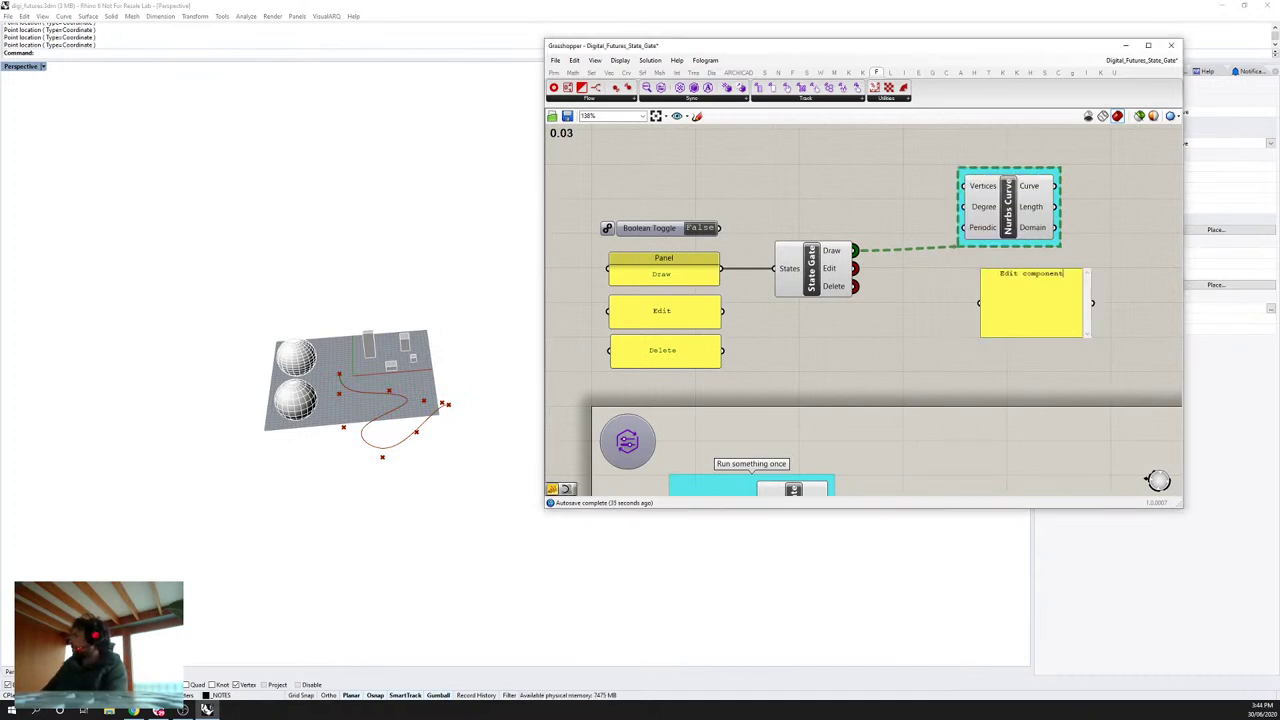
left_click(1091, 342)
left_click_drag(1091, 342, 1136, 293)
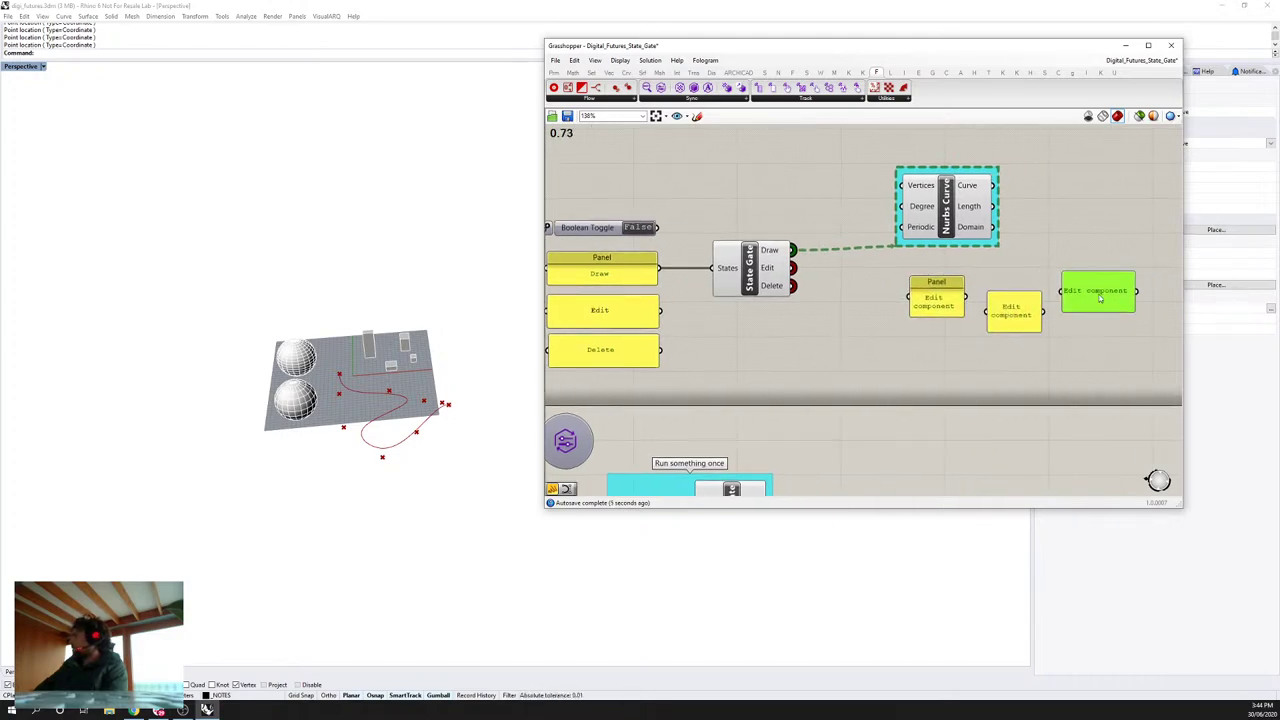
Step: Group the three Edit component panels and connect the State Gate's Edit output to the group
left_click_drag(1142, 338, 926, 268)
key("ctrl+g")
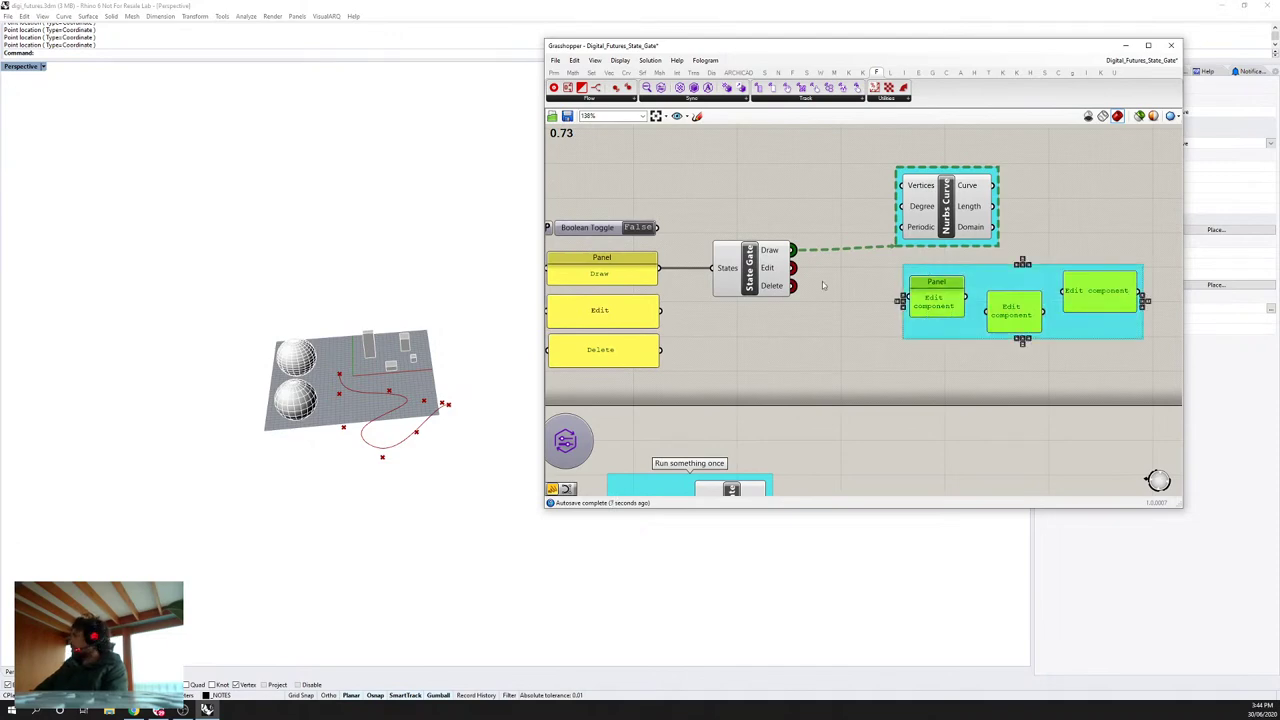
left_click(826, 286)
left_click_drag(798, 268, 907, 383)
Step: Change the text of the first copied panel below the Edit group to Delete component
scroll(700, 267, "down", 2)
left_click(805, 358)
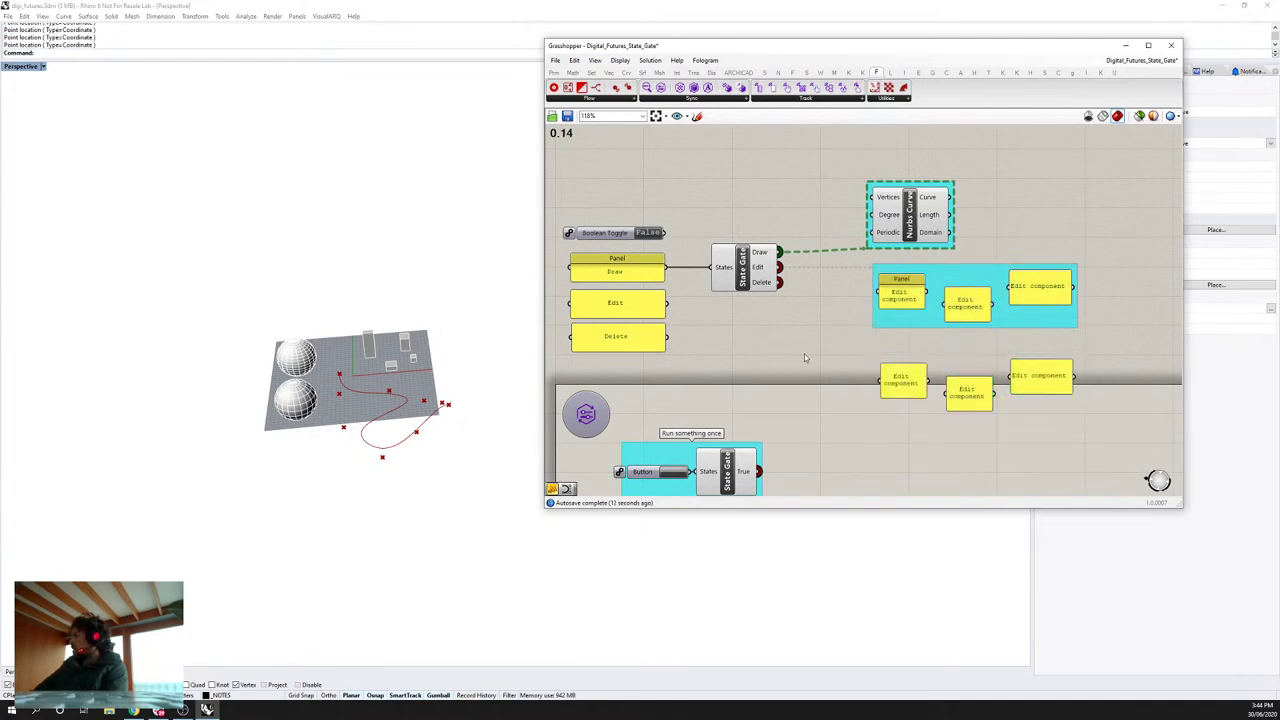
double_click(902, 376)
type("Delete ")
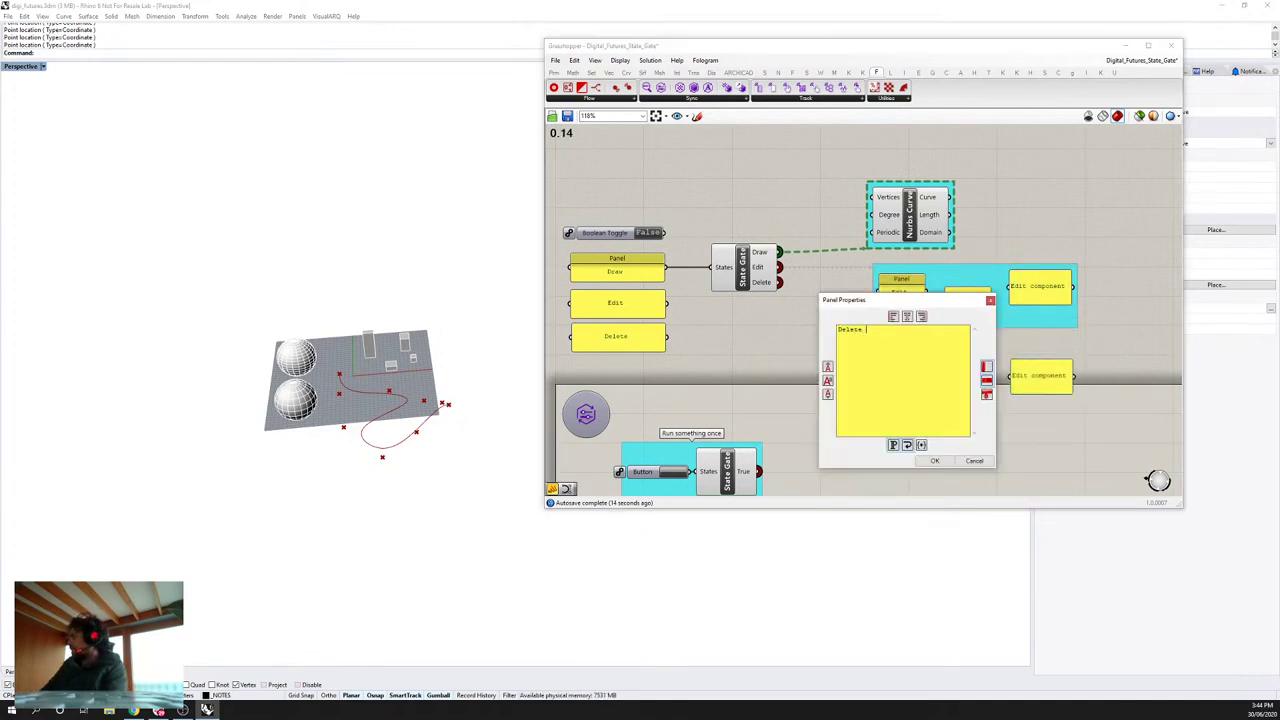
type("component")
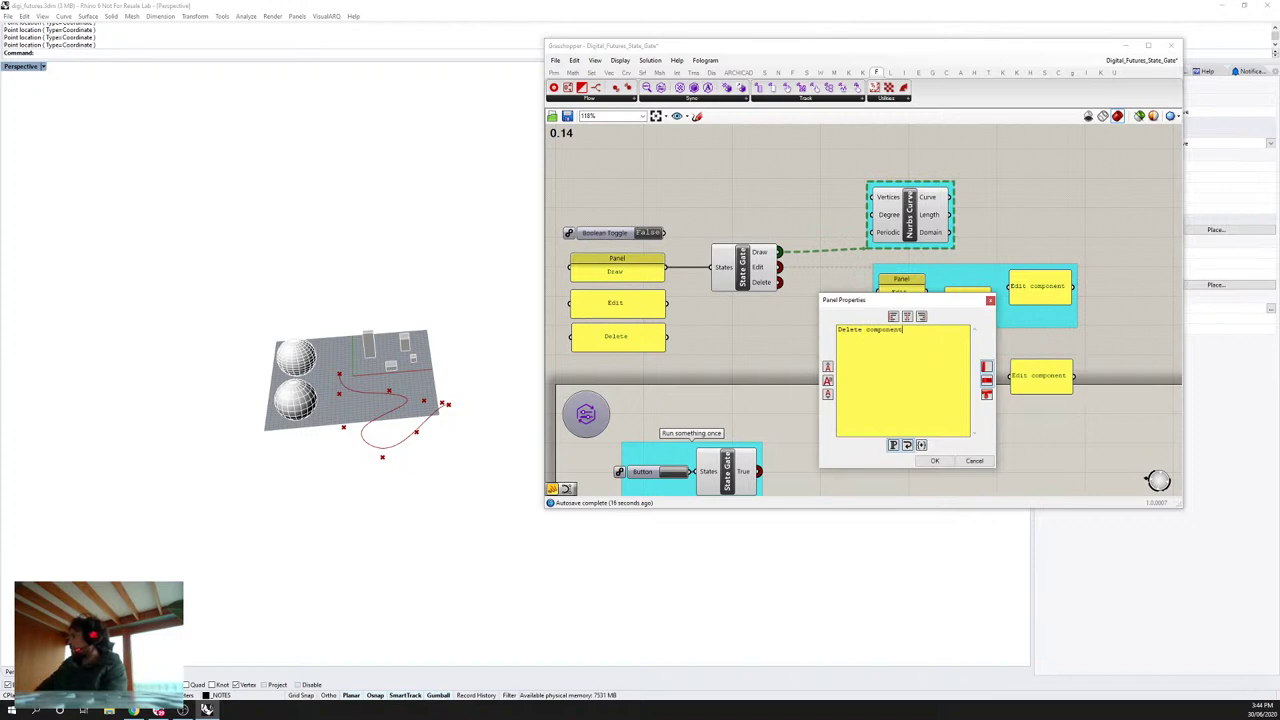
left_click(934, 460)
Step: Delete the leftover Edit component copies in the lower row and group two Delete component panels there
left_click_drag(1127, 433, 958, 380)
key("Delete")
left_click(903, 380)
key("ctrl+g")
left_click(877, 362)
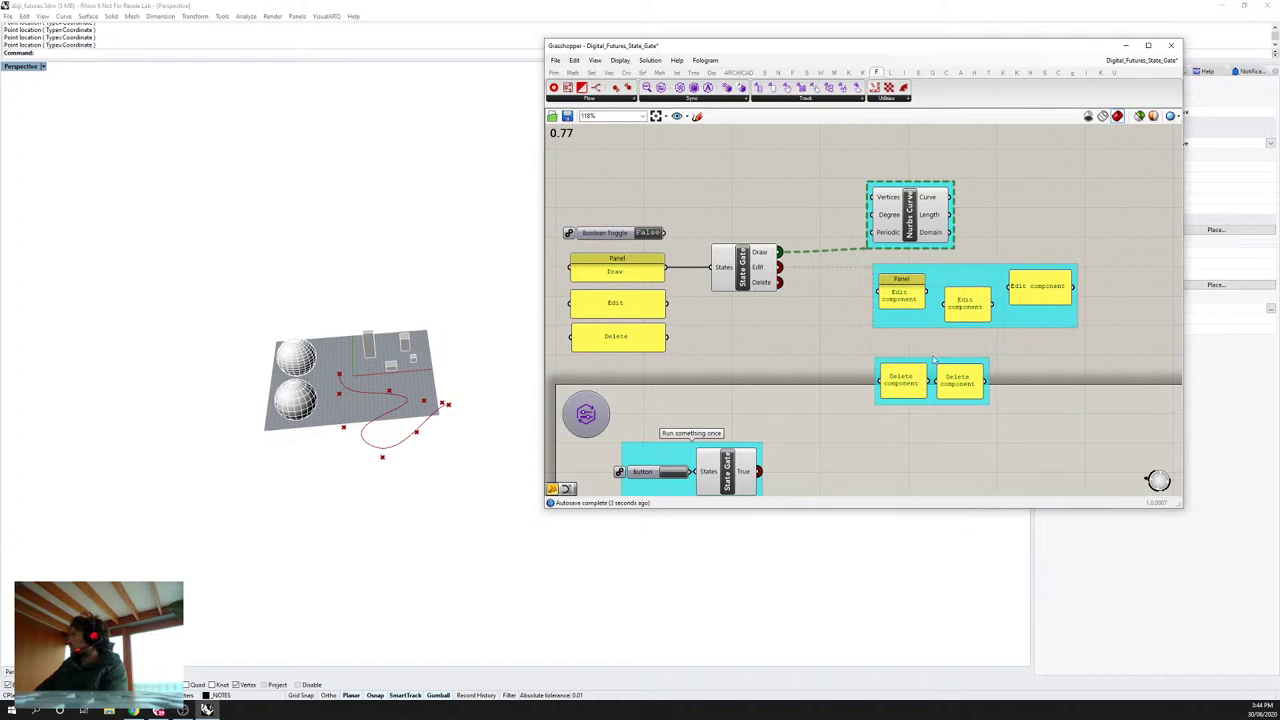
Step: Connect the State Gate's Delete output to the Delete component group and place its second panel slightly lower than the first
left_click(877, 366)
left_click_drag(913, 386, 911, 373)
scroll(830, 286, "up", 2)
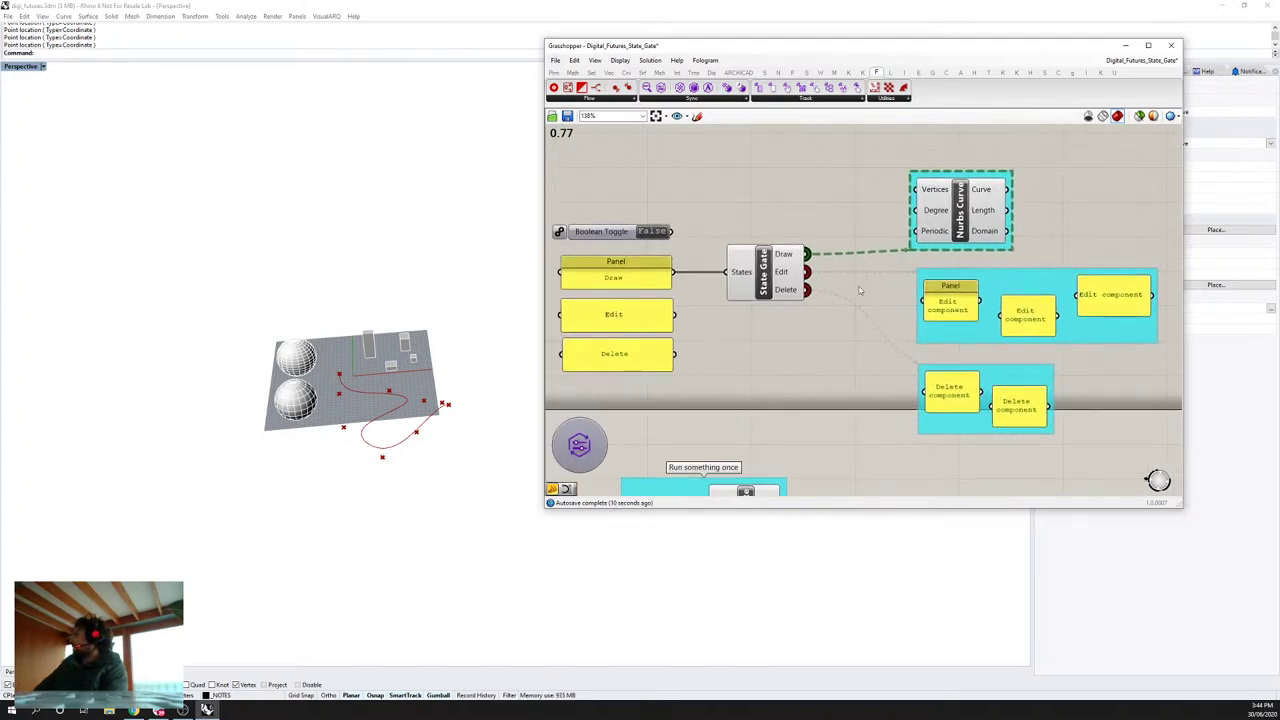
Step: Connect the Edit panel to the States input, and spread the Nurbs Curve group higher and the Delete component group lower
left_click_drag(676, 314, 726, 273, "shift")
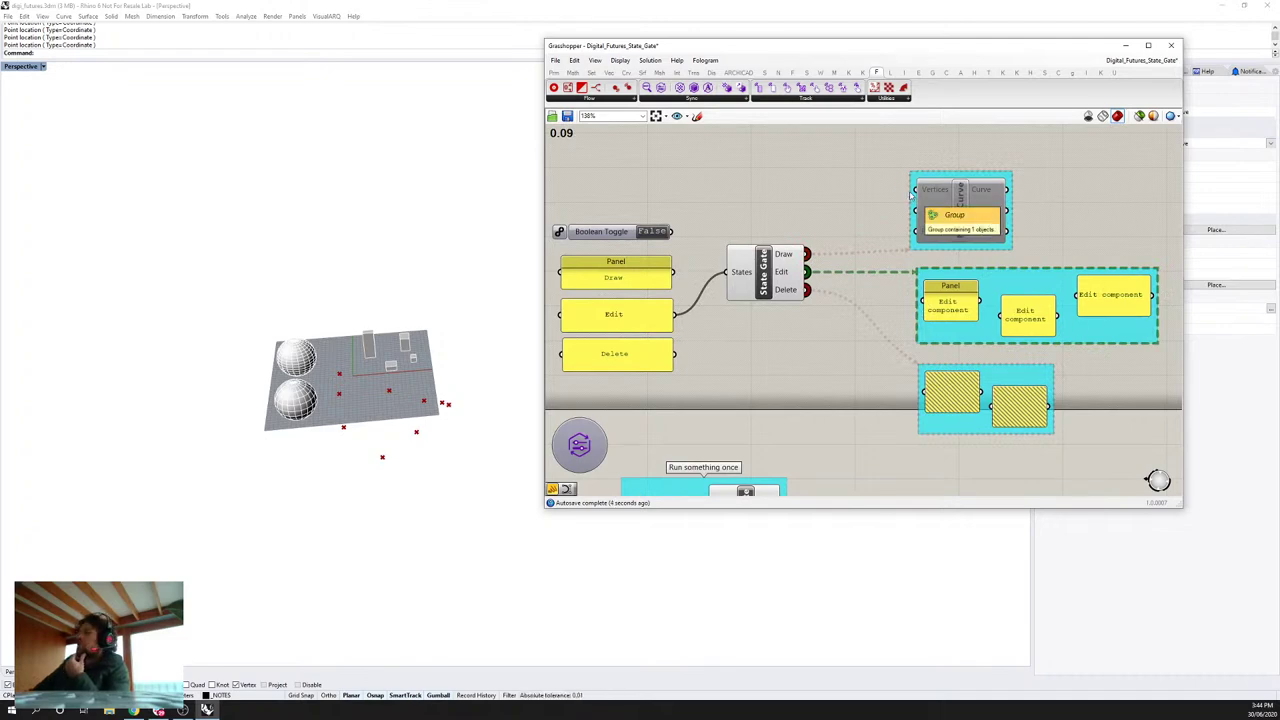
left_click_drag(911, 195, 908, 170)
left_click_drag(1000, 380, 1012, 406)
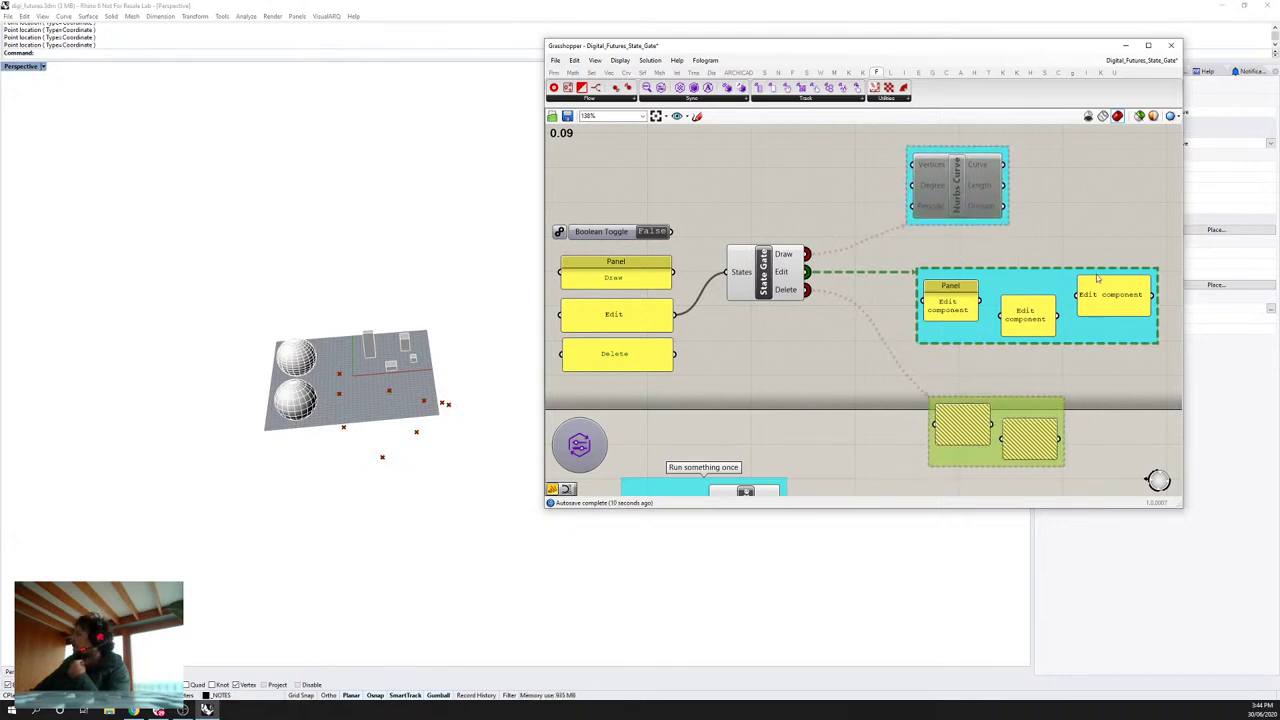
Step: Switch the States input to the Delete panel, return it to the Draw panel, and wire in the Boolean Toggle
left_click_drag(676, 355, 731, 271)
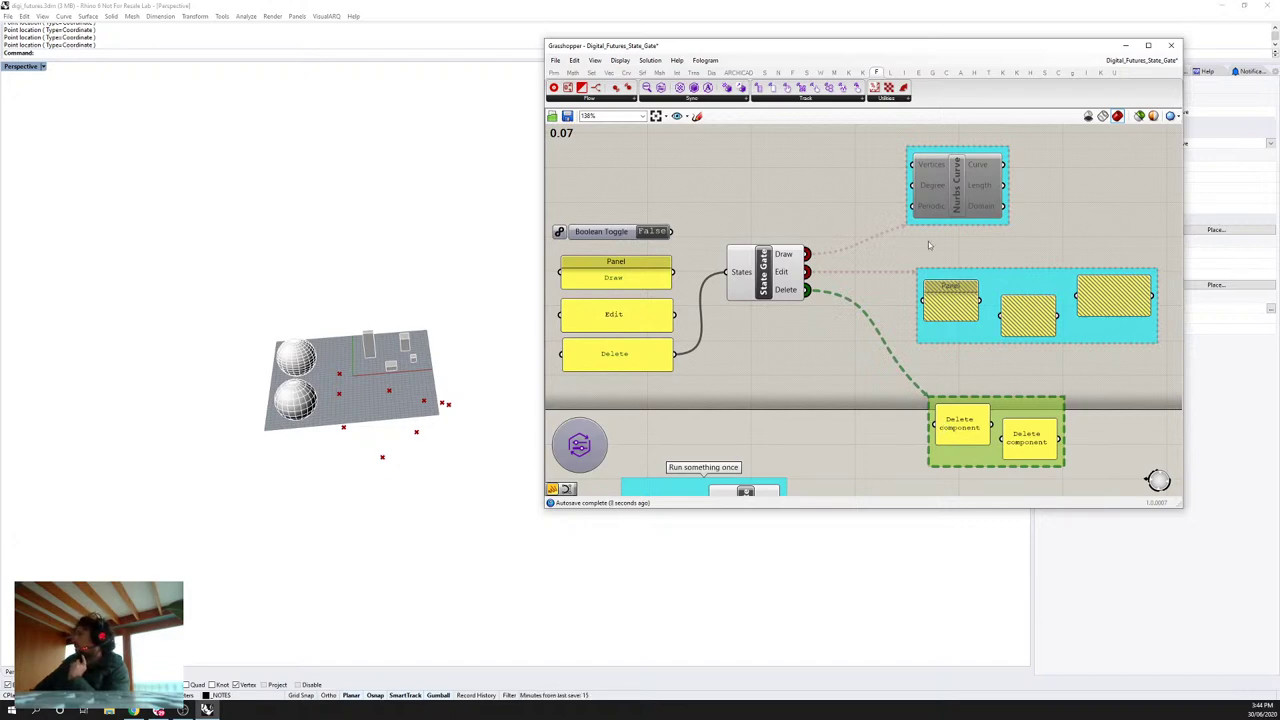
left_click_drag(673, 273, 736, 278)
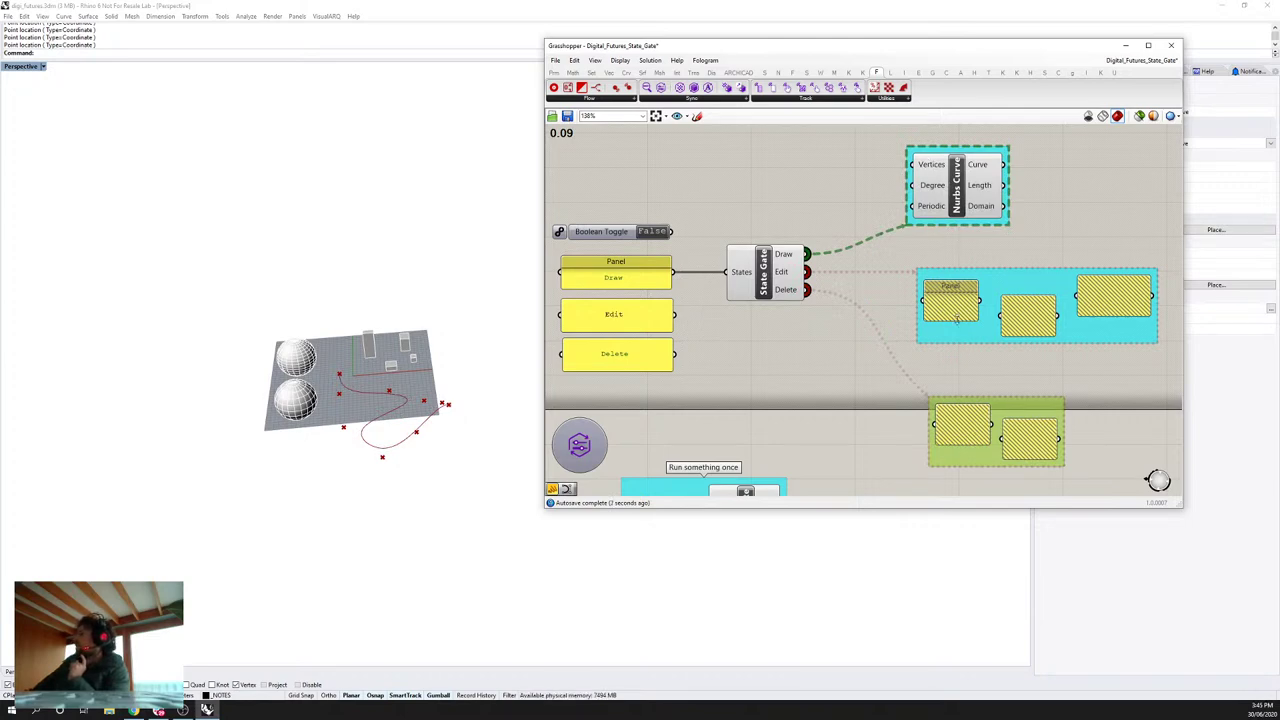
left_click_drag(671, 232, 733, 276)
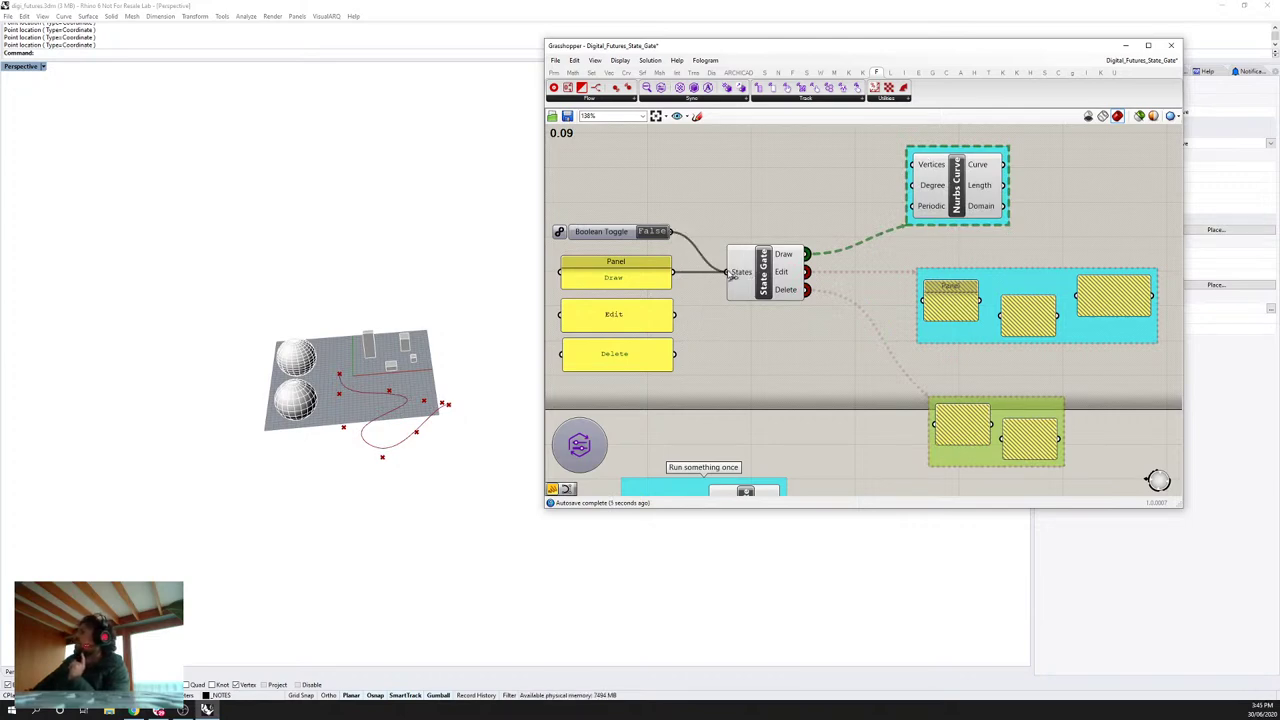
Step: Disconnect the Draw panel from the State Gate's States input, keep only the Boolean Toggle wired in, and shift the Nurbs Curve group slightly right
left_click_drag(883, 131, 880, 248)
scroll(880, 248, "down", 2)
left_click_drag(935, 200, 950, 202)
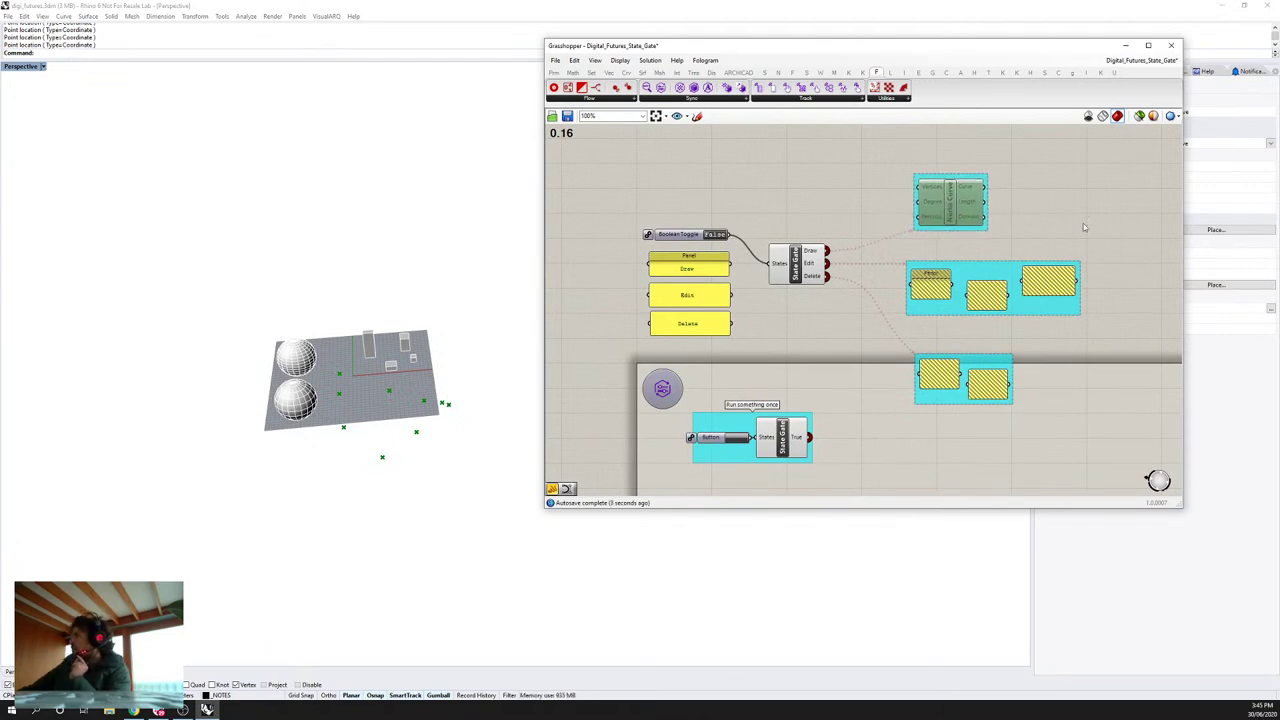
scroll(775, 242, "up", 5)
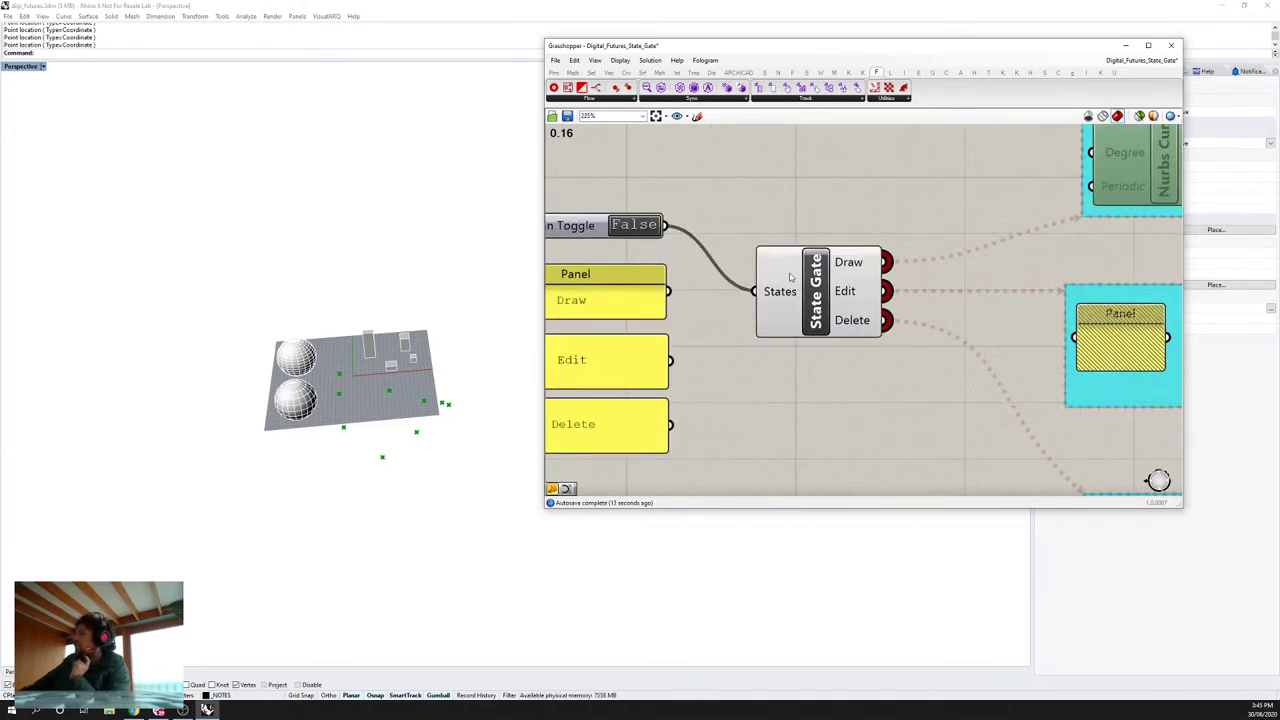
right_click_drag(743, 295, 807, 294)
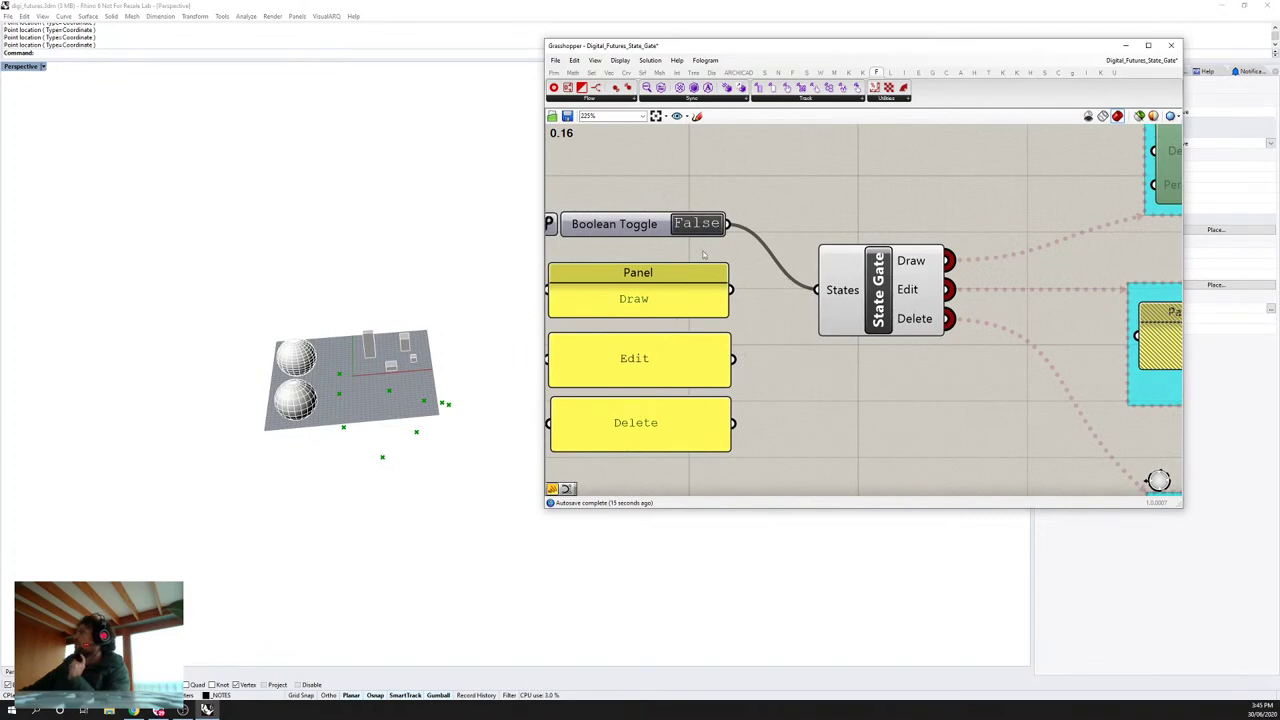
mouse_move(840, 287)
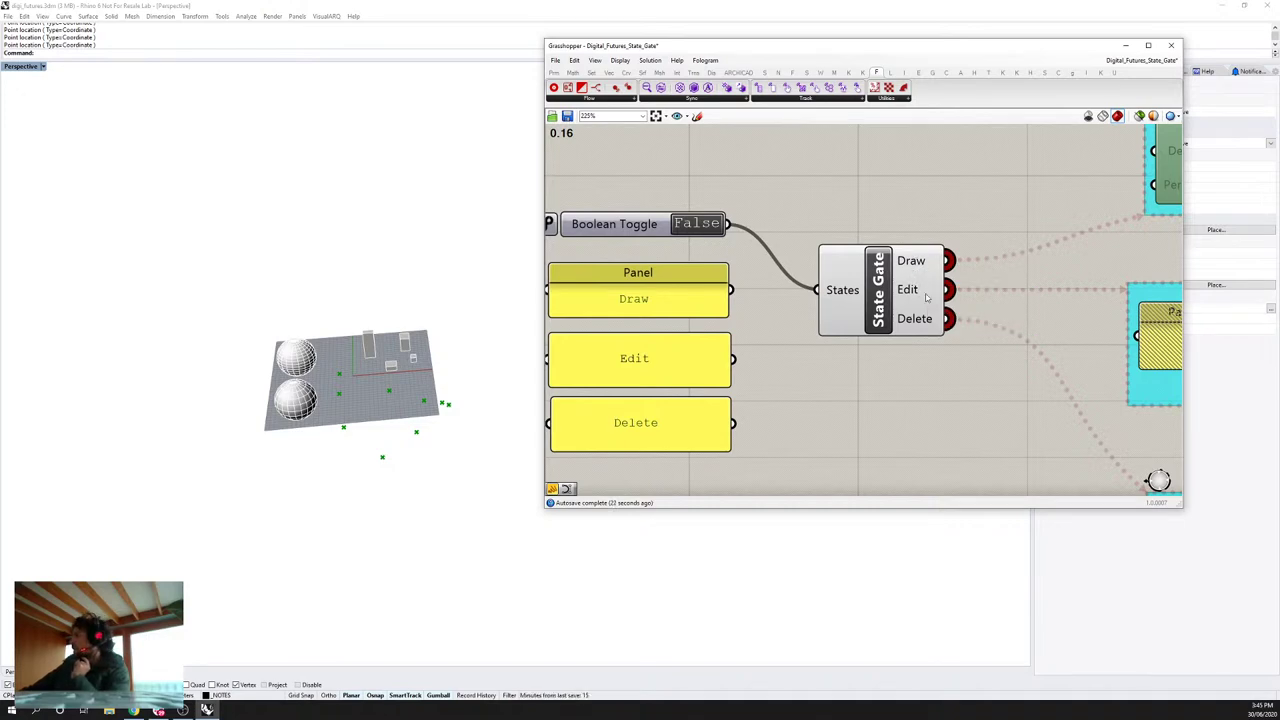
Step: Delete the whole Draw, Edit and Delete State Gate example, including its toggle, panels and component groups
scroll(926, 296, "down", 5)
left_click_drag(1134, 382, 697, 336)
key("Delete")
key("Delete")
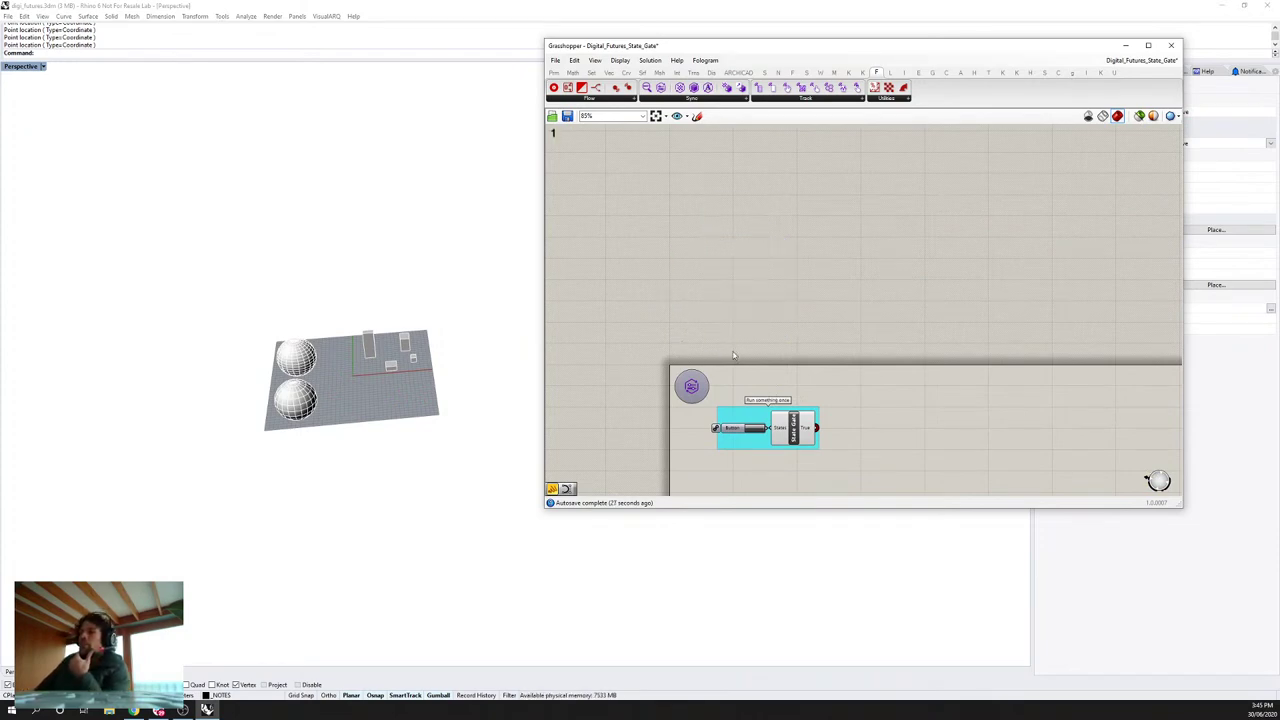
Step: Turn off the display of full component names on the canvas
right_click_drag(730, 351, 790, 202)
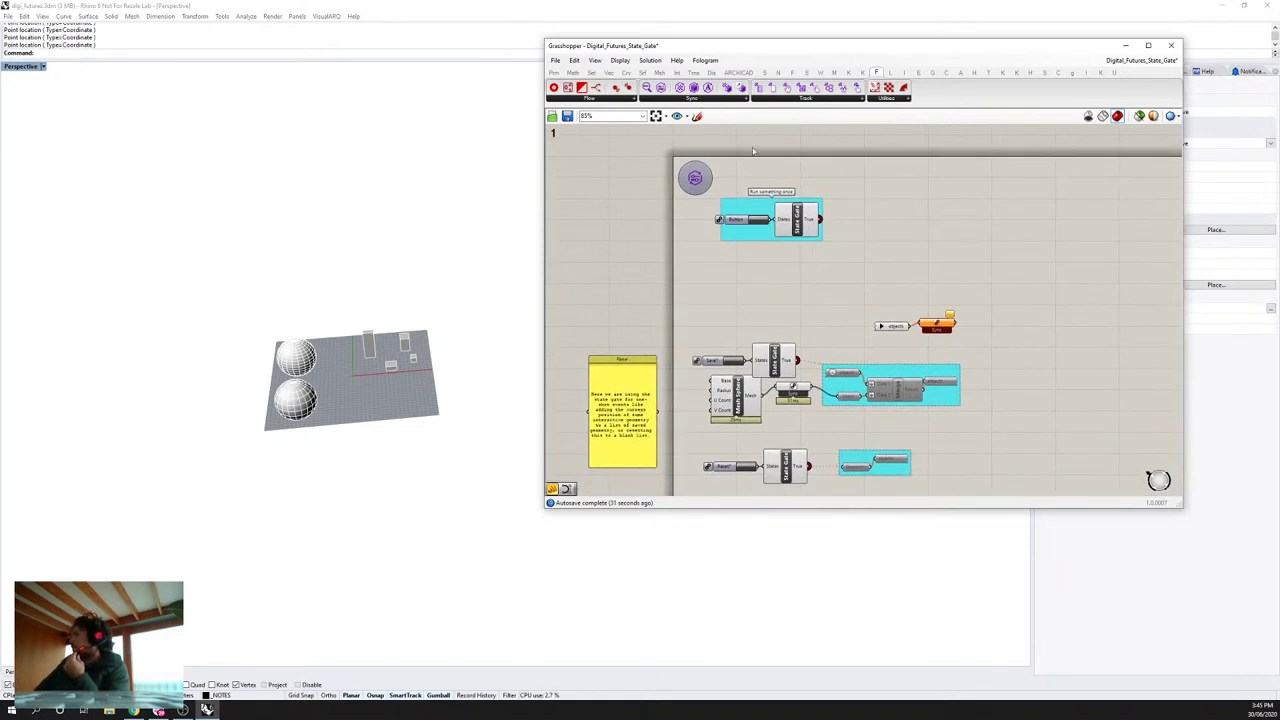
left_click(620, 60)
left_click(638, 96)
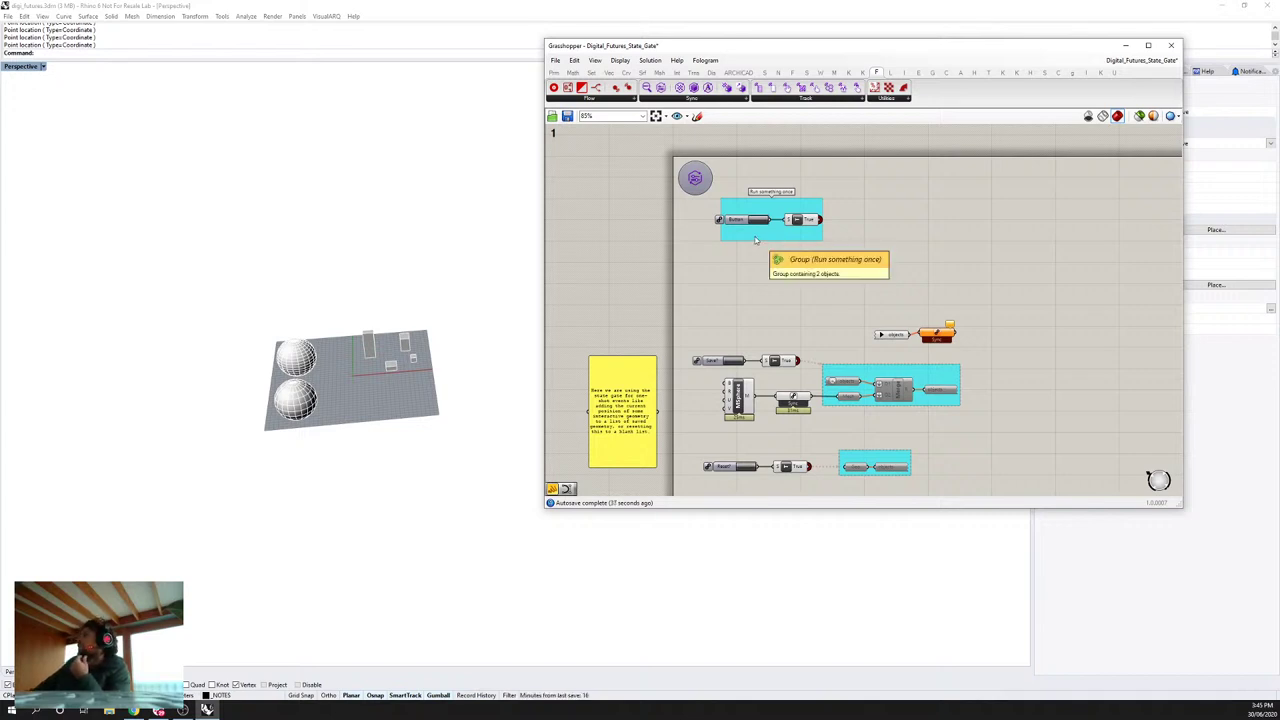
Step: Nudge the Button in the "Run something once" group slightly right and select its attached Sync Parameters component
scroll(766, 216, "up", 4)
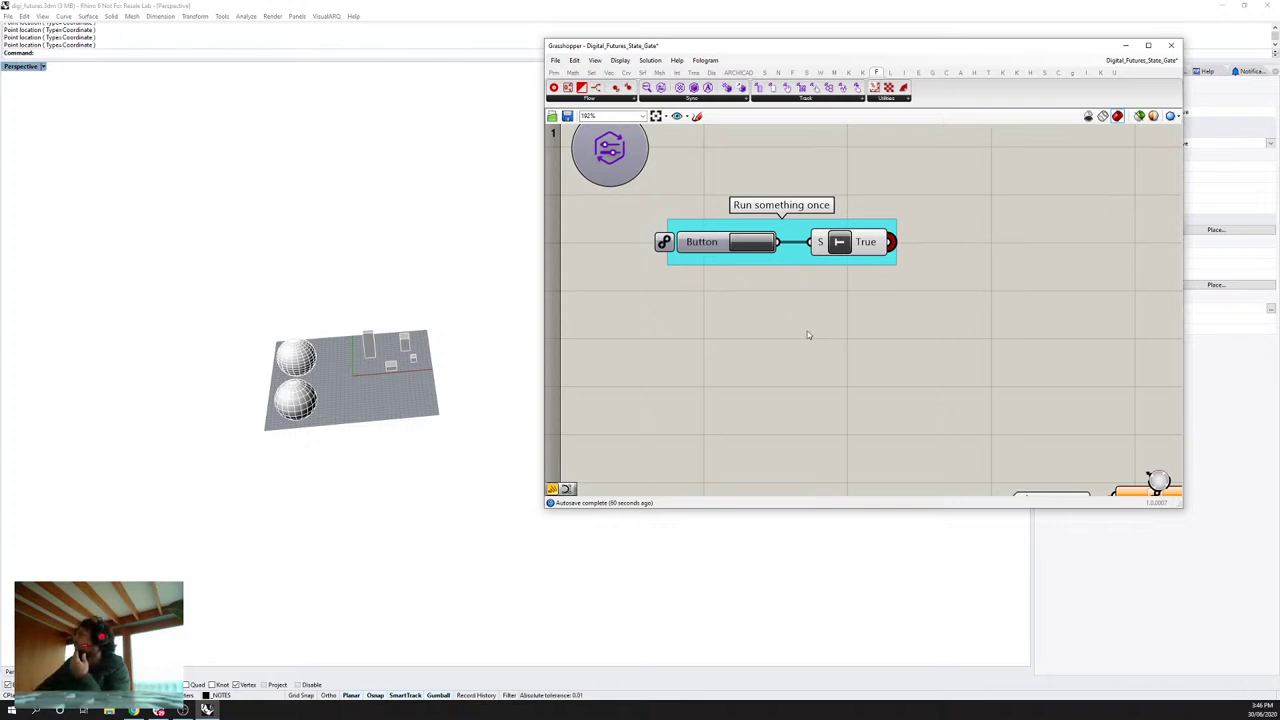
scroll(803, 340, "down", 2)
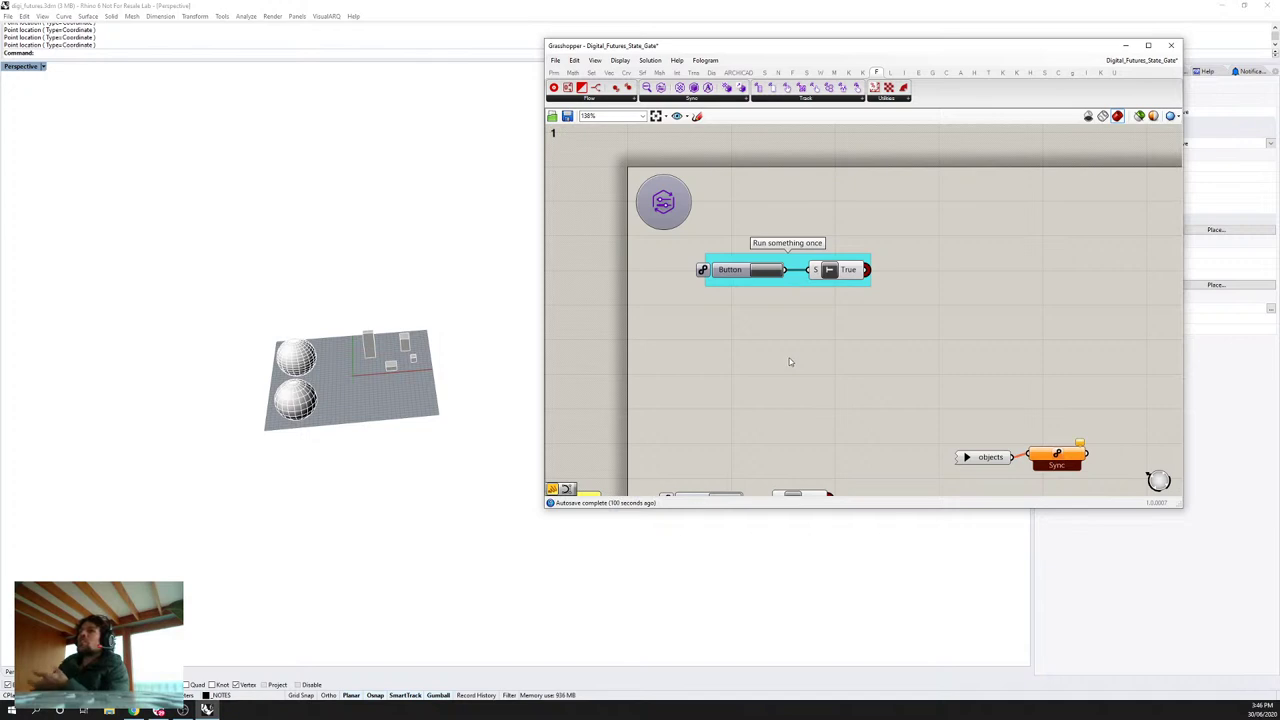
scroll(797, 359, "down", 2)
scroll(788, 341, "up", 1)
scroll(789, 318, "up", 1)
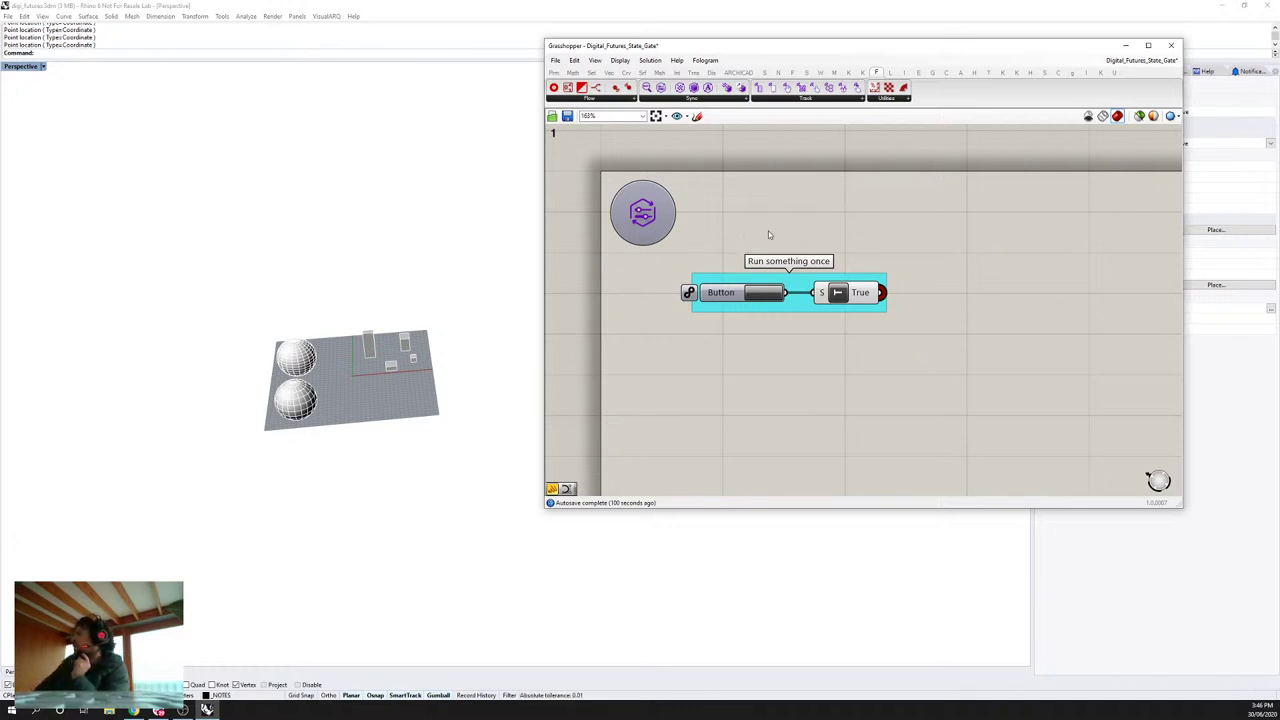
left_click_drag(715, 293, 719, 296)
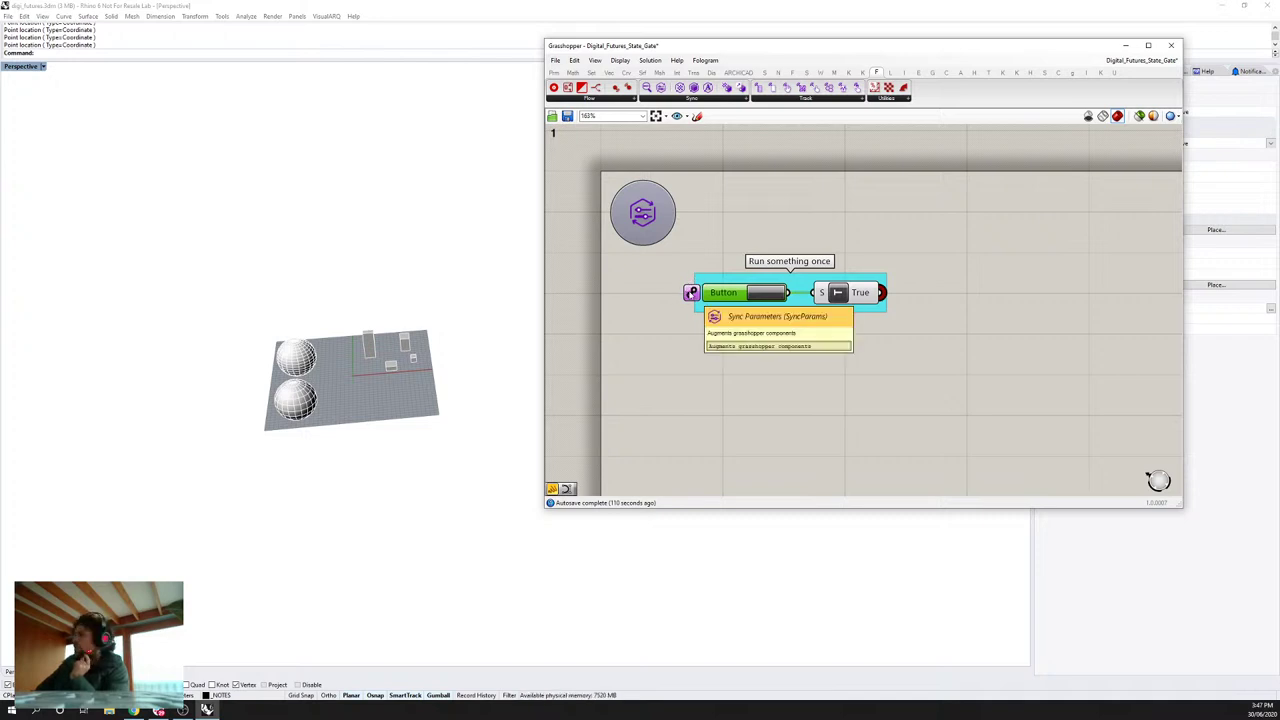
left_click(692, 292)
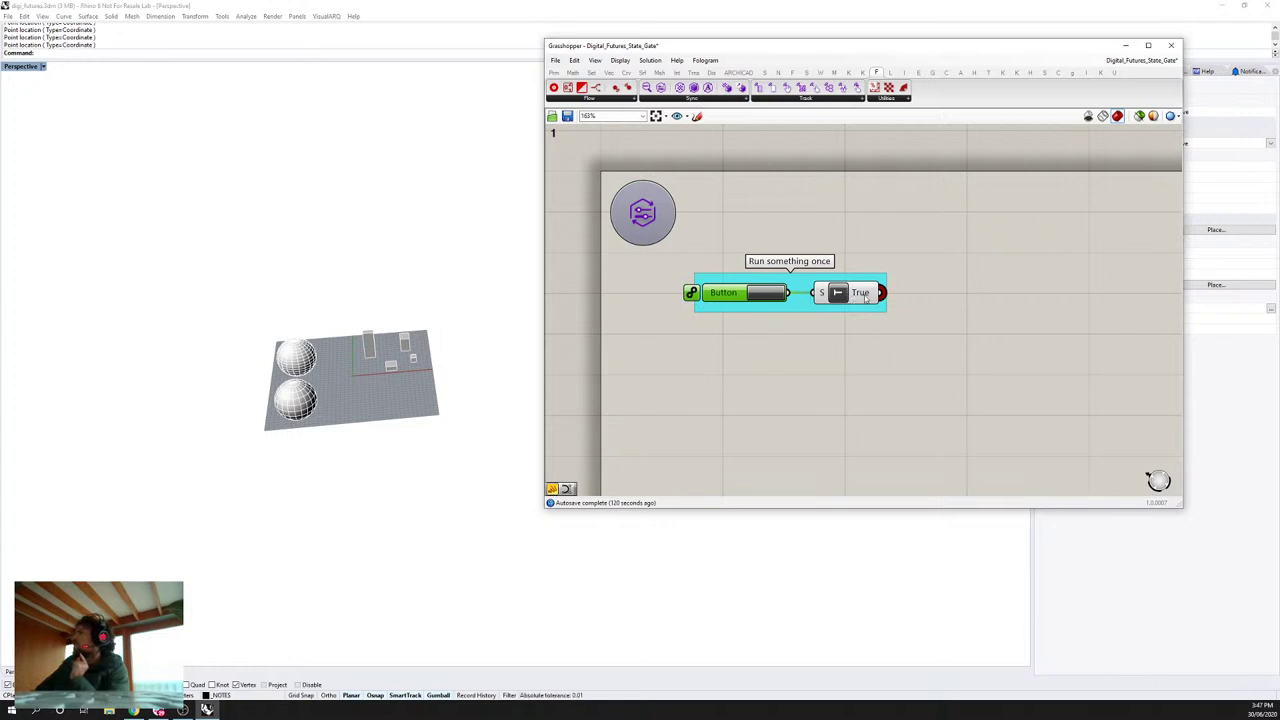
Step: Shift the "Run something once" group slightly left and trigger its Button repeatedly to pulse the State Gate's True output
left_click_drag(883, 293, 800, 296)
left_click(758, 293)
left_click_drag(788, 262, 776, 265)
left_click(759, 297)
left_click(759, 297)
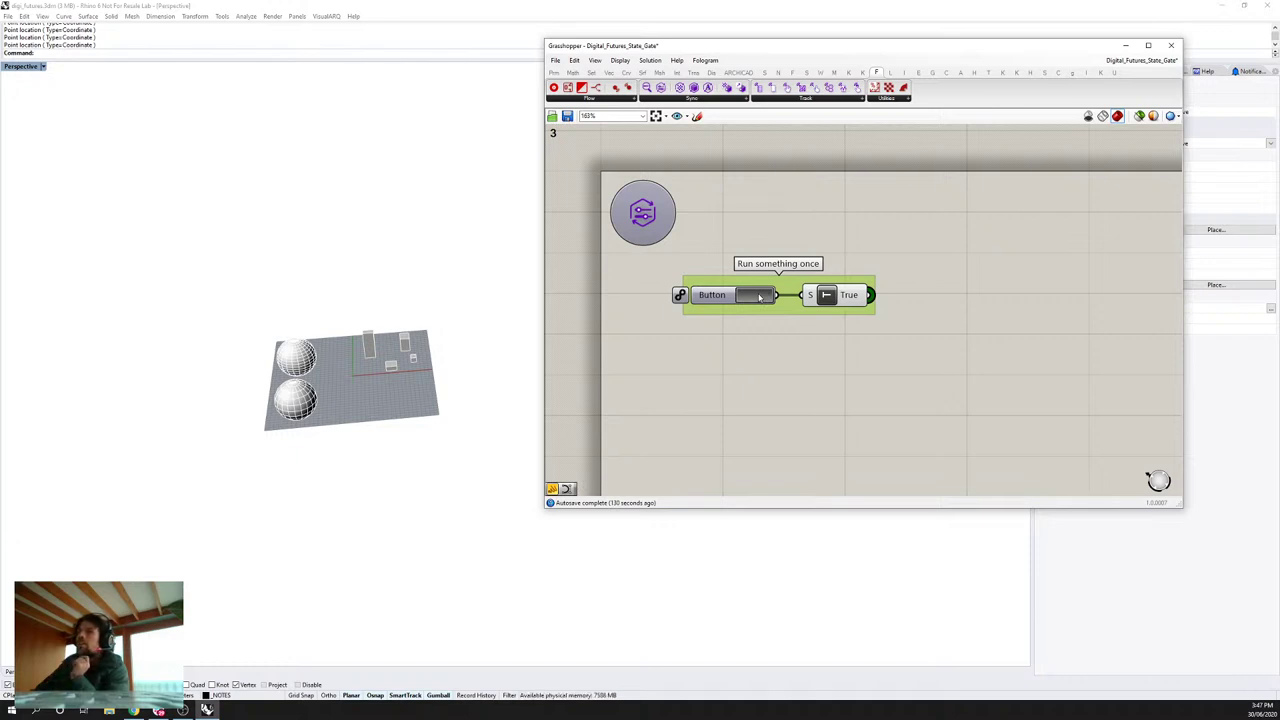
left_click(759, 297)
left_click(759, 297)
left_click(759, 297)
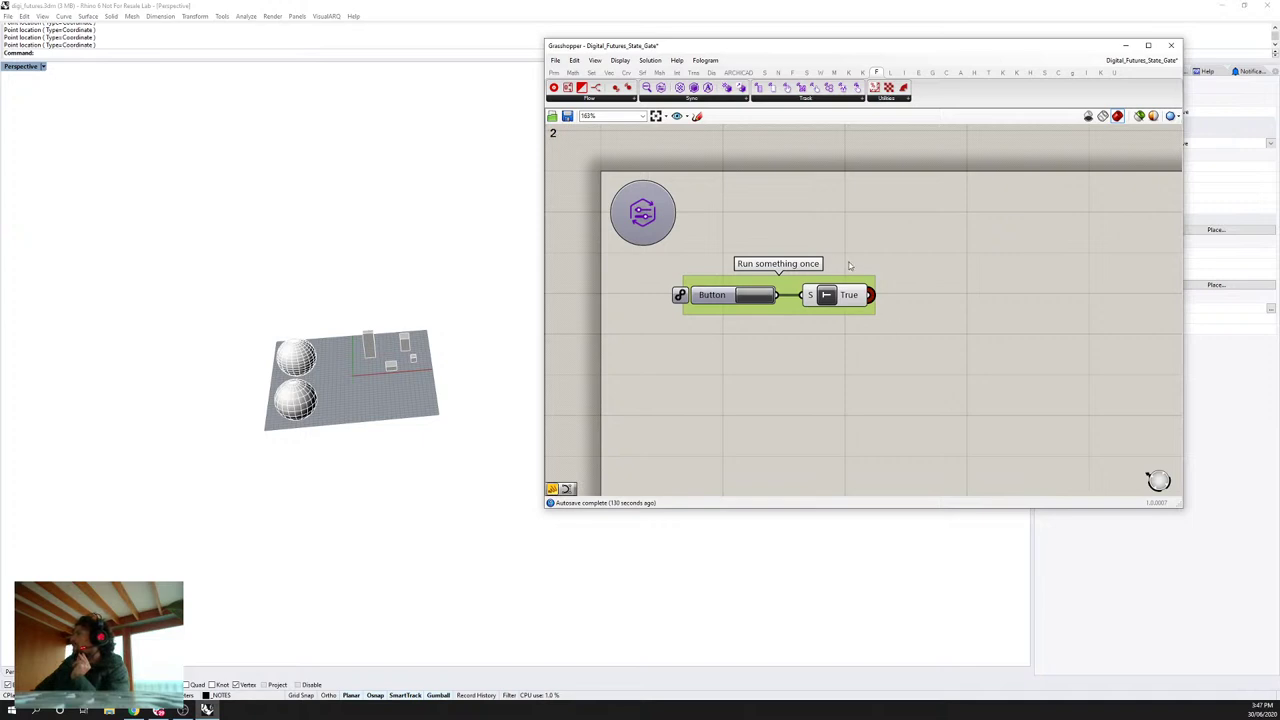
left_click_drag(871, 295, 1024, 300)
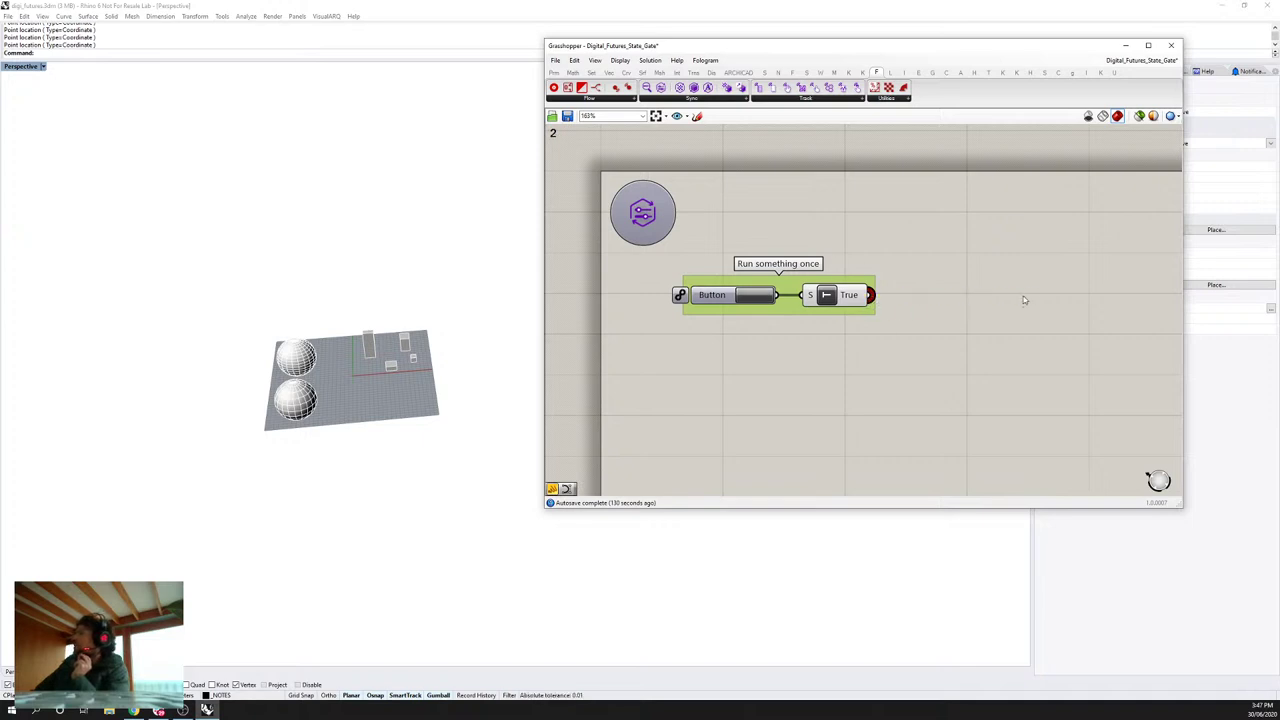
Step: Move the standalone objects parameter and its Sync component up and to the left, above the Save? example
right_click_drag(877, 366, 889, 217)
scroll(854, 277, "down", 3)
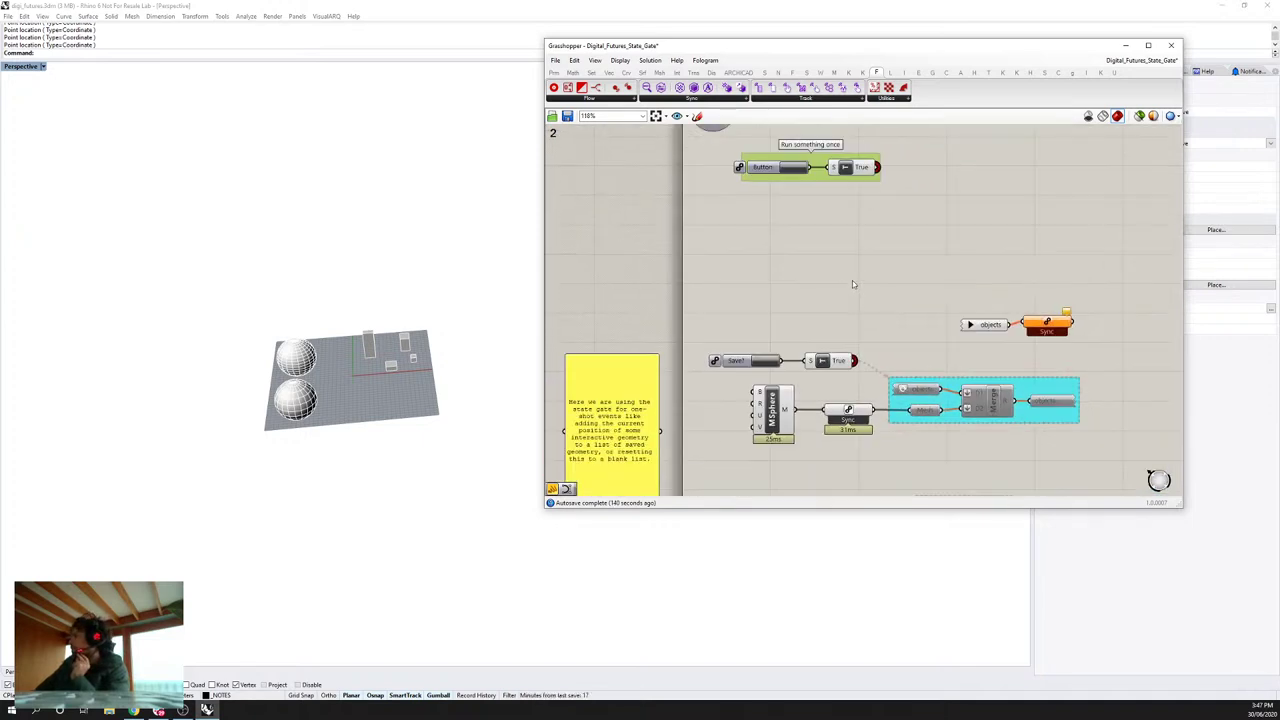
right_click_drag(854, 277, 846, 228)
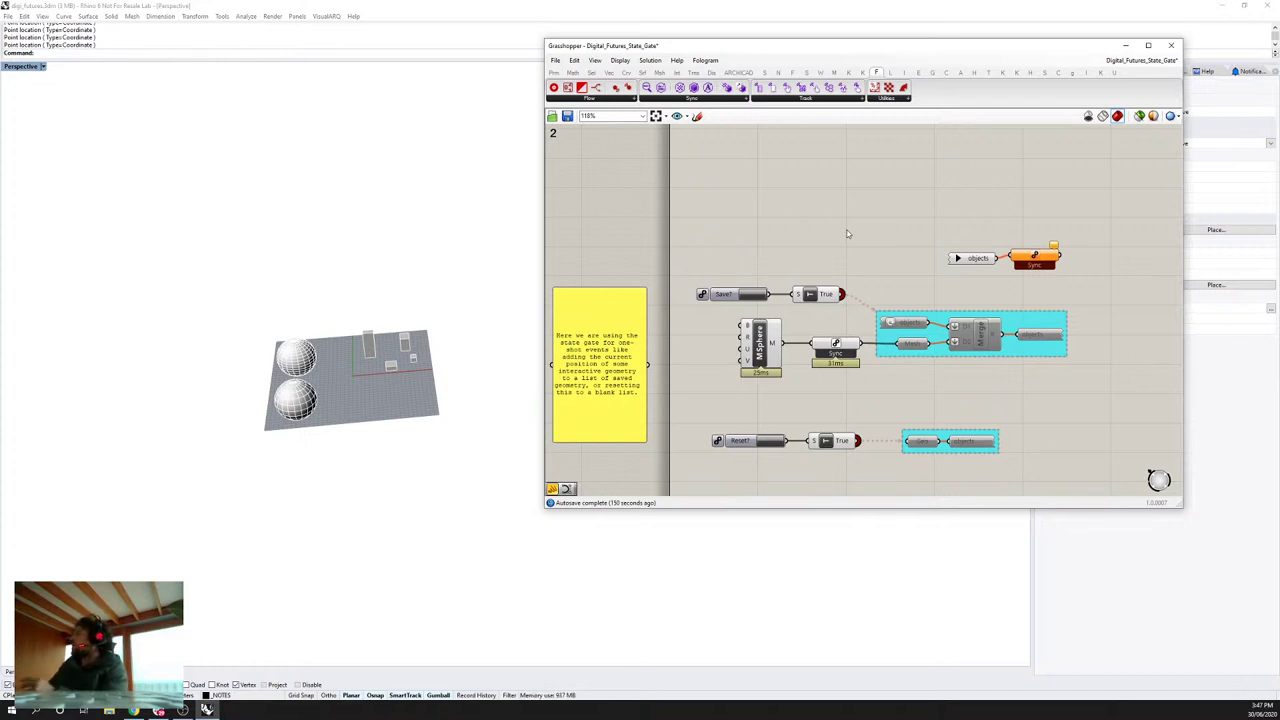
left_click_drag(983, 261, 979, 254)
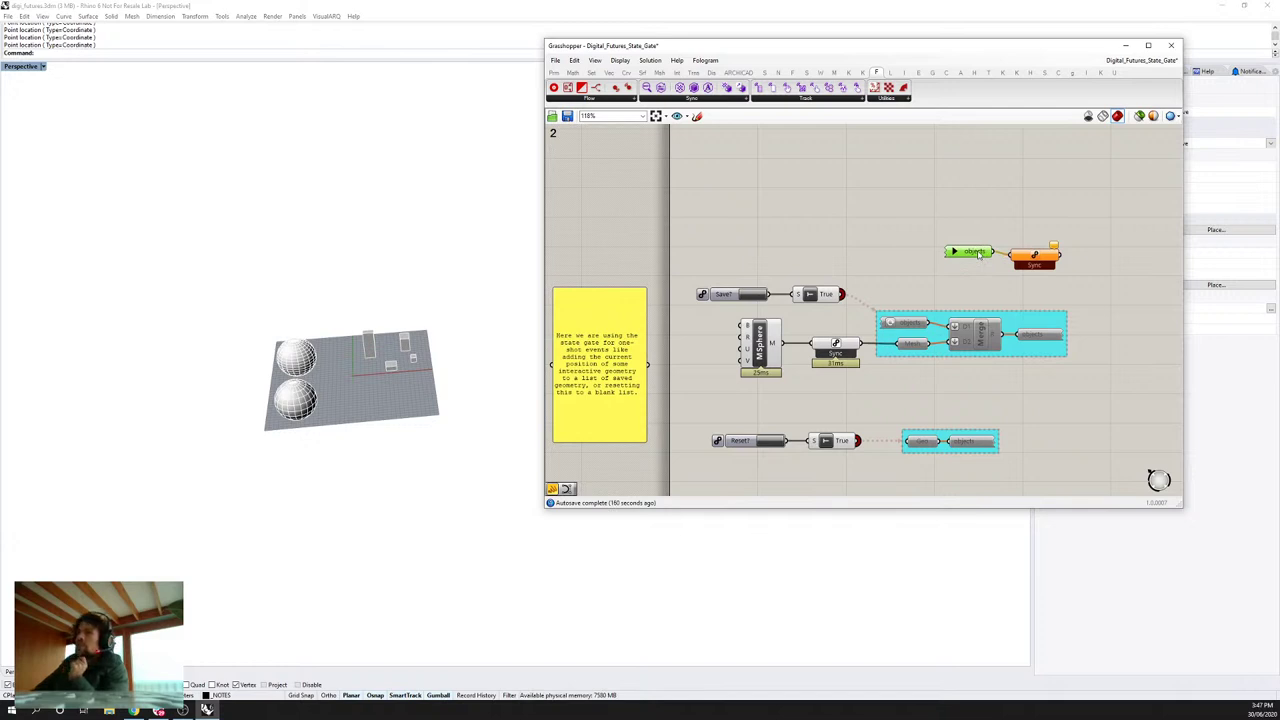
left_click_drag(979, 254, 978, 257)
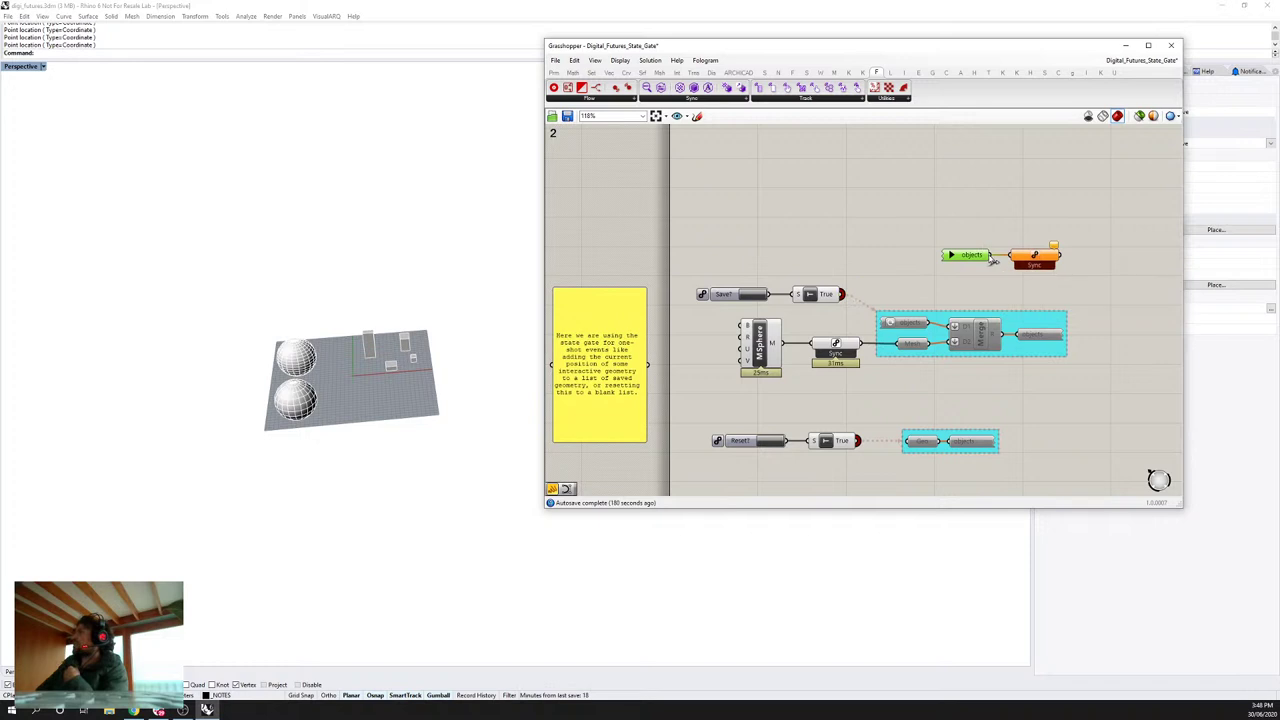
left_click_drag(1062, 268, 908, 213)
left_click(946, 271)
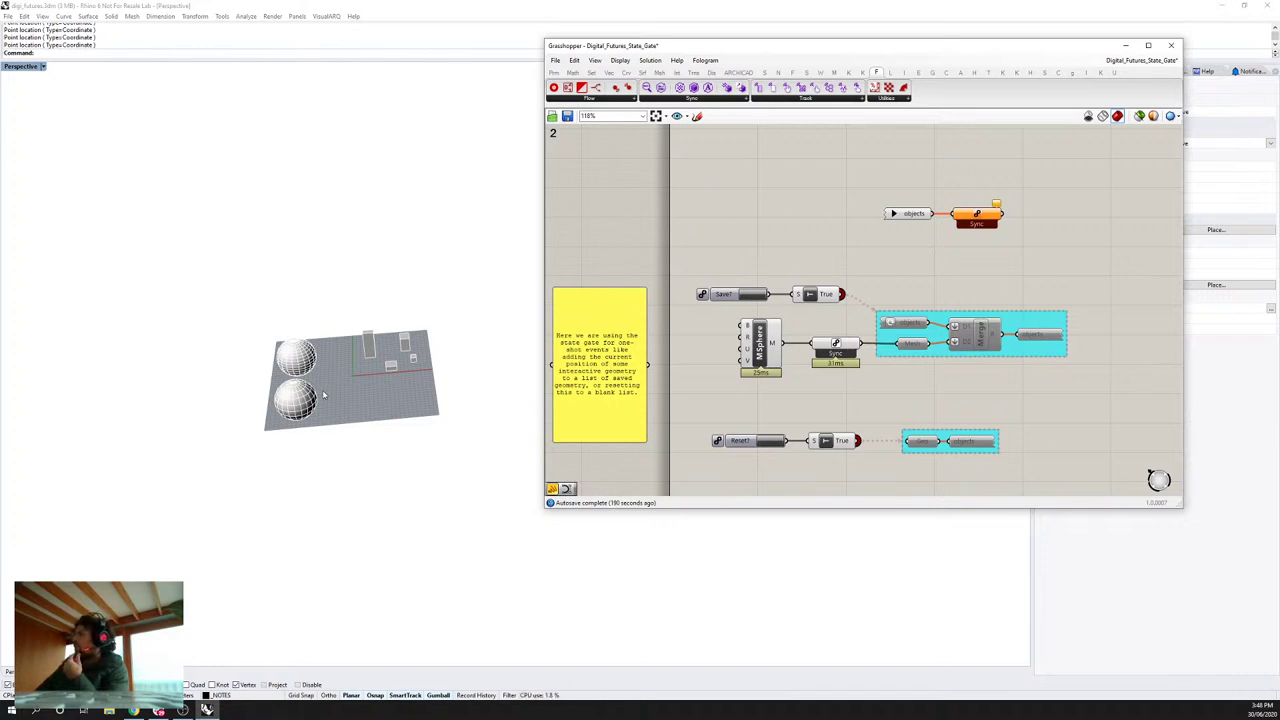
Step: Shift the MSphere component and its connected Sync component slightly left, and view the sphere closer in the Rhino viewport
right_click_drag(326, 395, 342, 433)
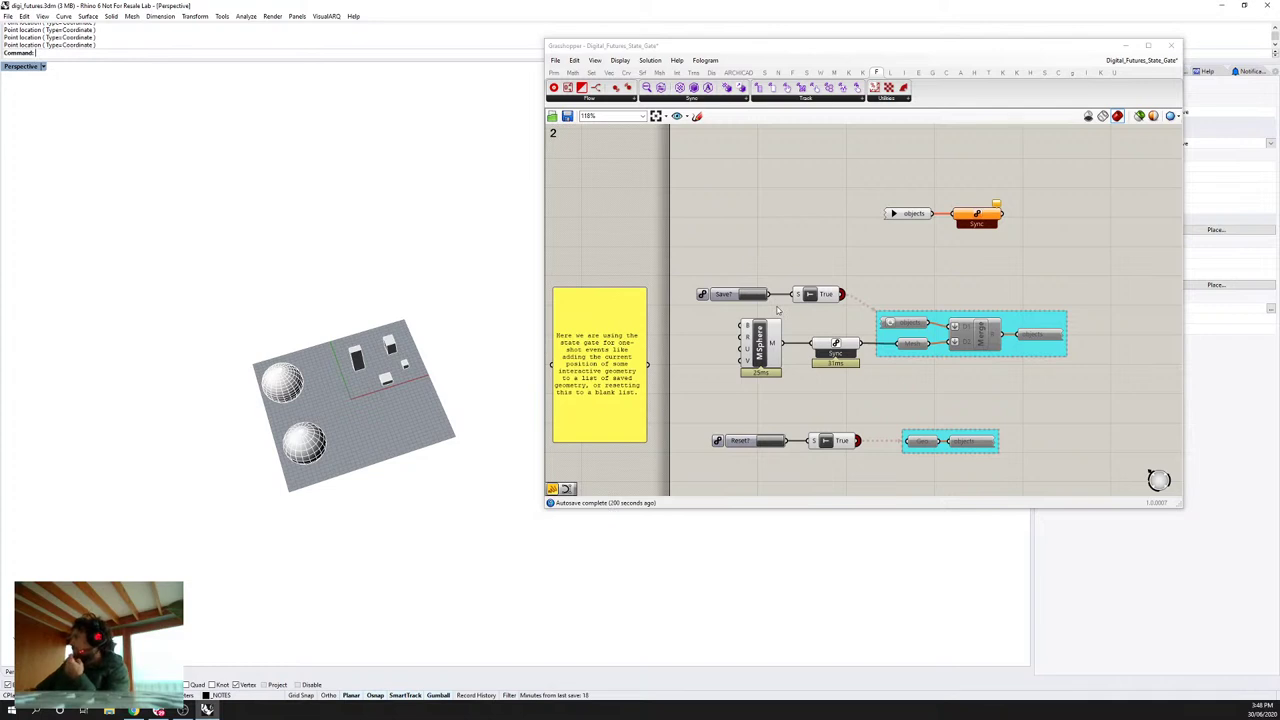
left_click_drag(769, 338, 756, 341)
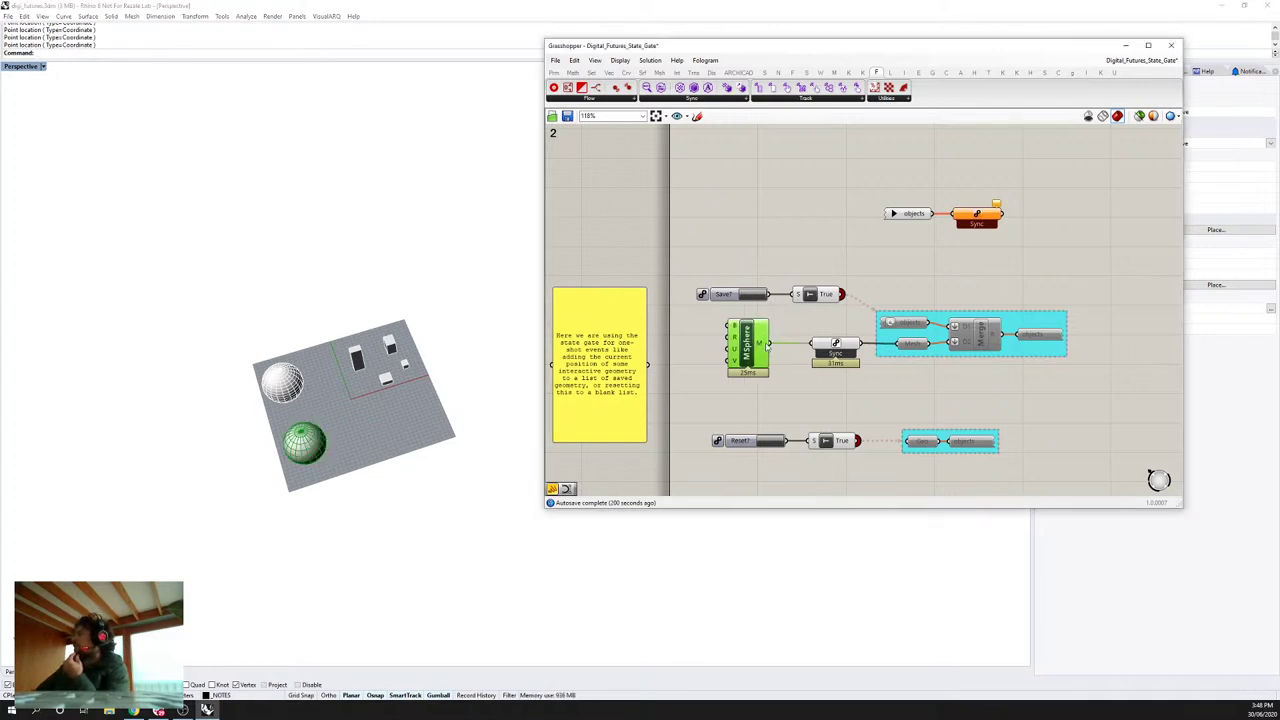
scroll(283, 449, "up", 5)
right_click_drag(345, 411, 398, 407)
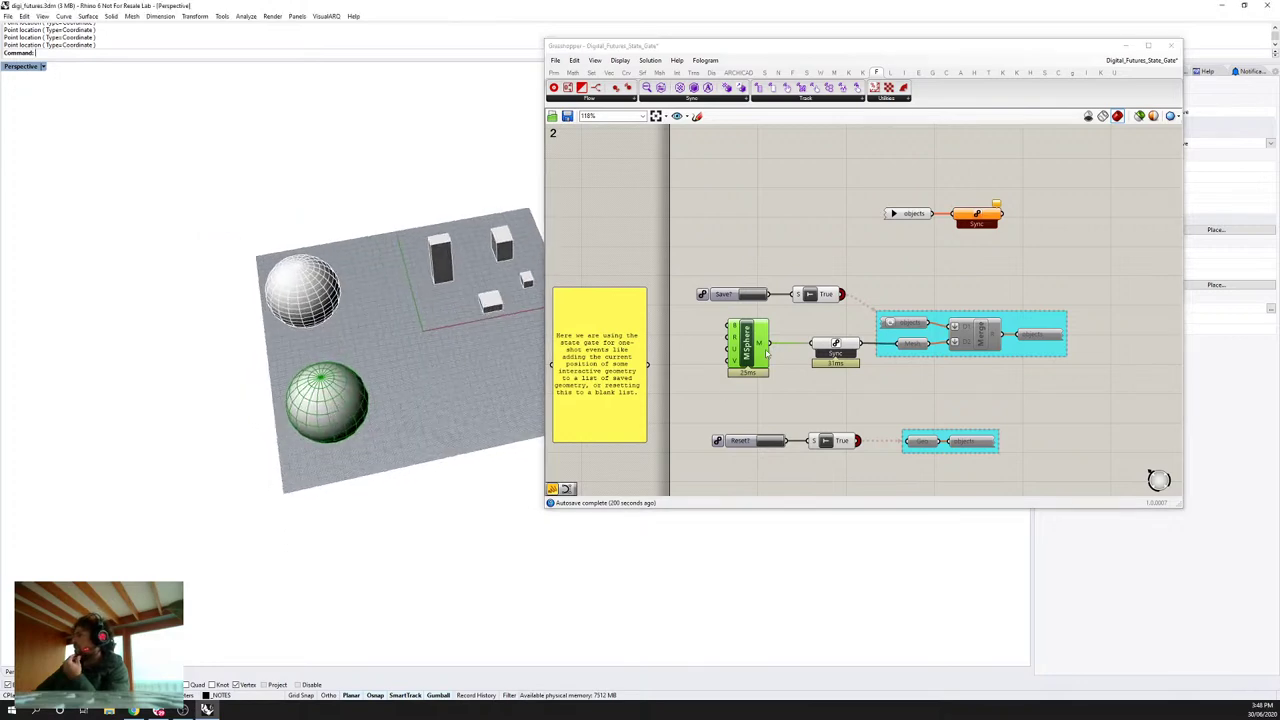
left_click(835, 343)
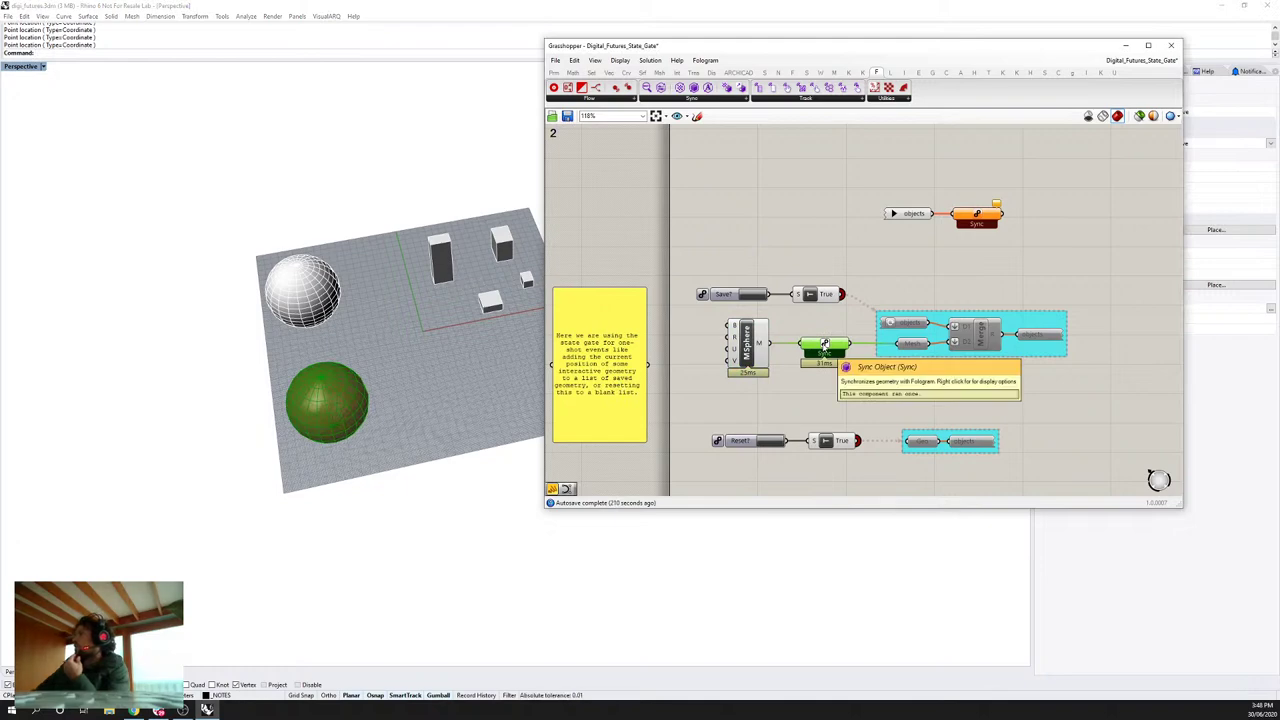
Step: View the options of the Sync component connected to MSphere, including its Moveable setting
right_click(822, 343)
left_click(825, 343)
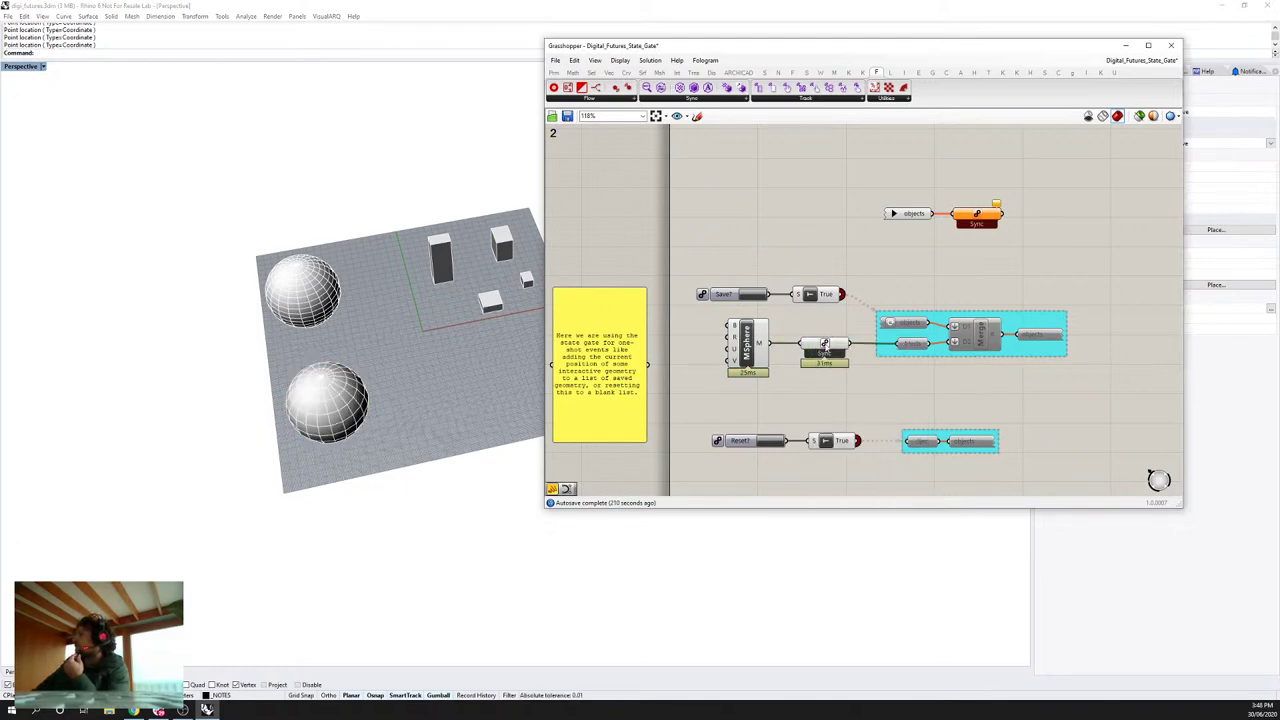
right_click(824, 342)
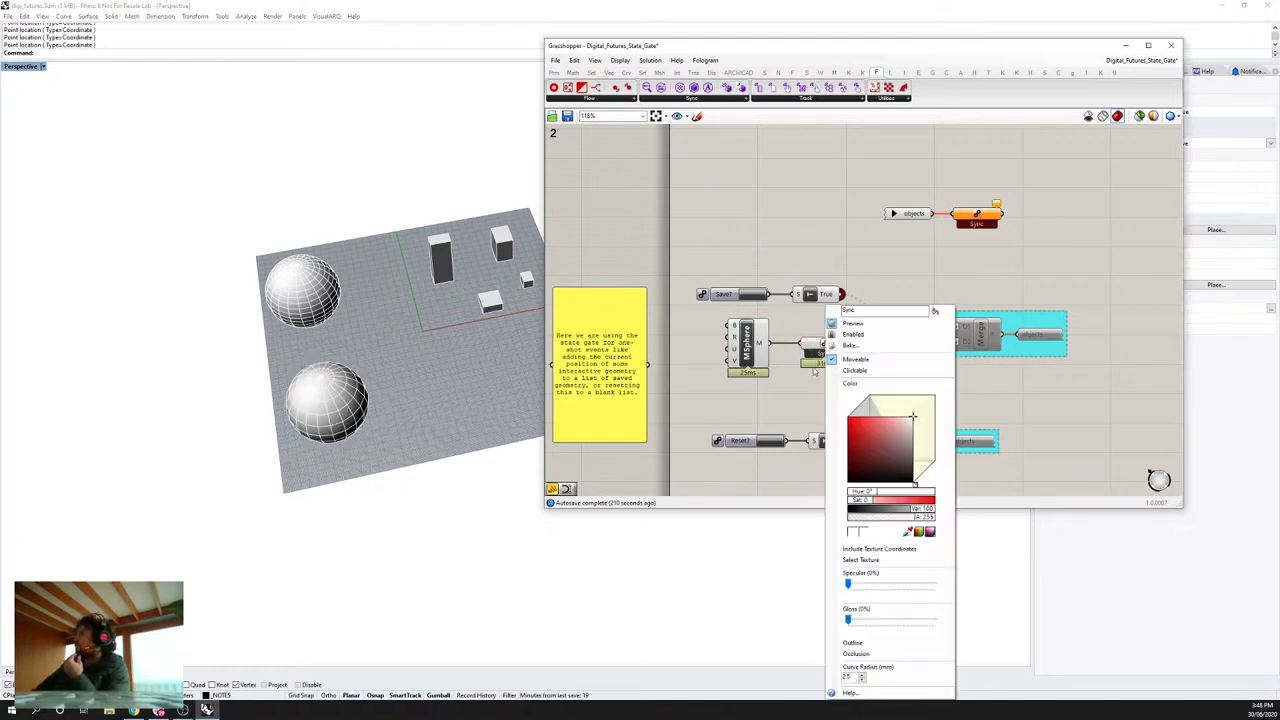
left_click(818, 368)
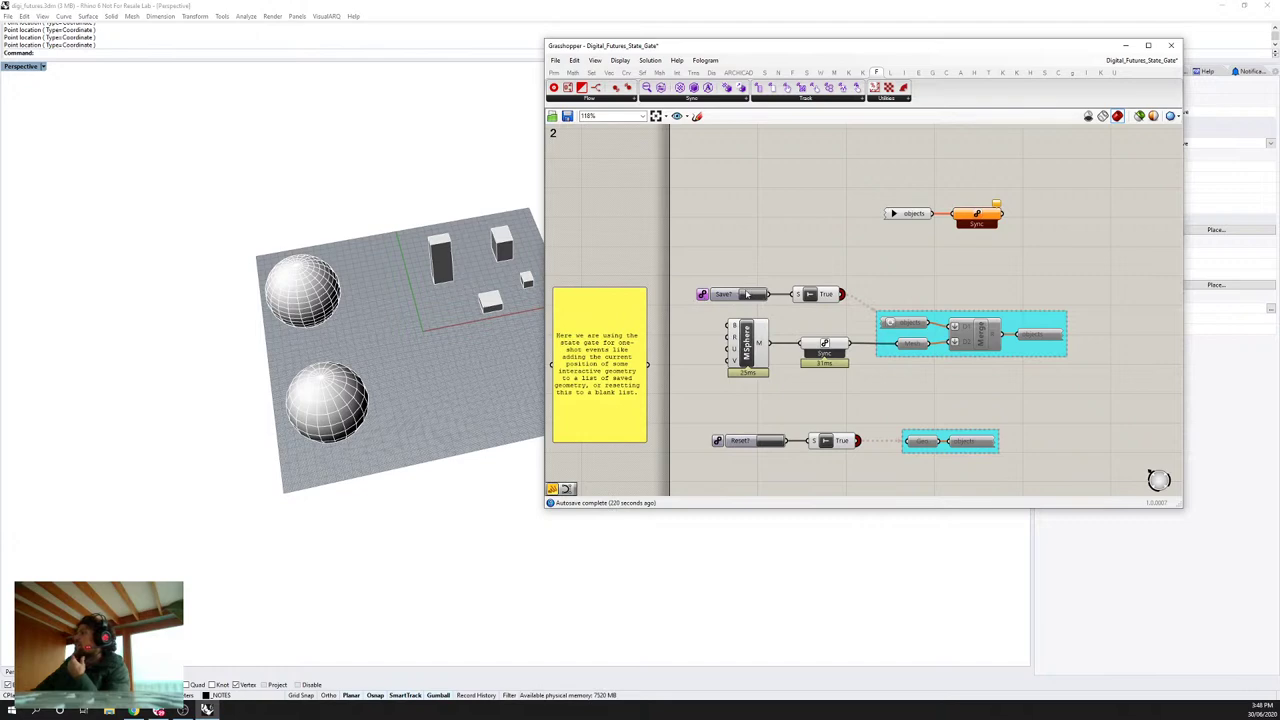
Step: Spread the Save? group by moving its input objects parameter up, the Mesh parameter down and the output objects parameter right
left_click(975, 322)
scroll(975, 322, "up", 2)
left_click_drag(948, 305, 921, 293)
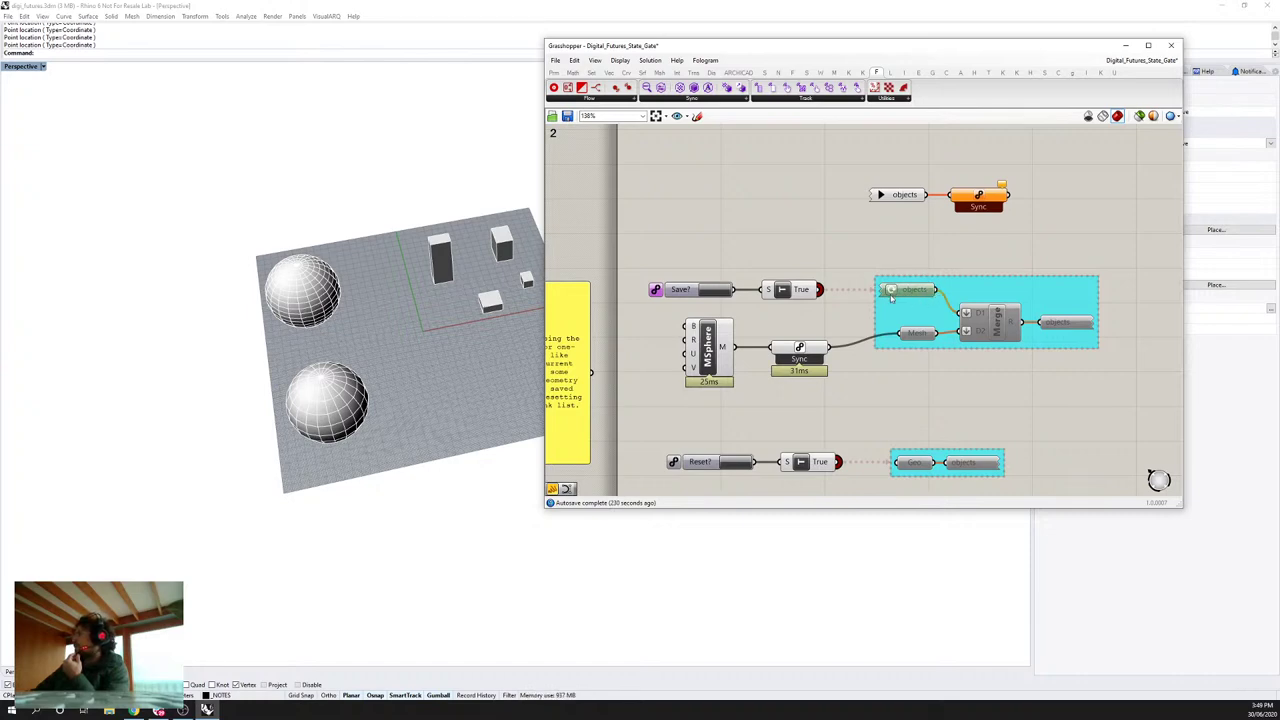
left_click_drag(917, 335, 916, 342)
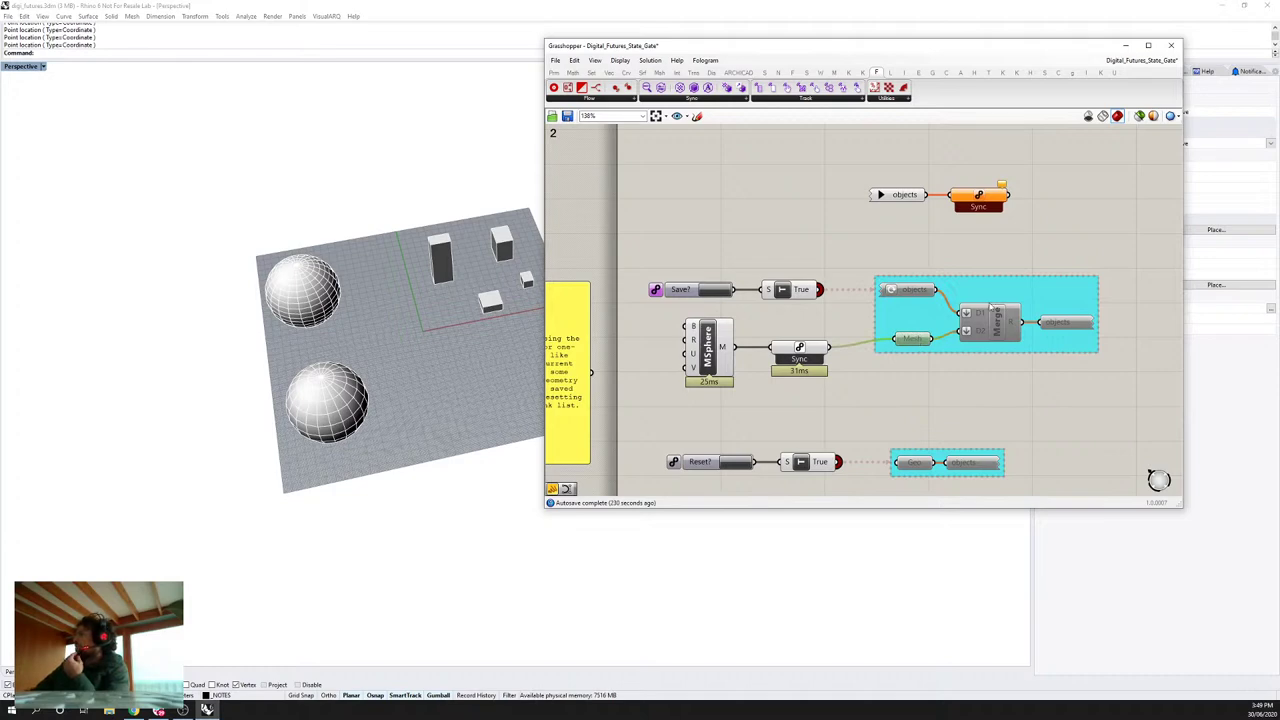
mouse_move(1056, 324)
left_mouse_down()
mouse_move(1080, 326)
mouse_move(1068, 328)
left_mouse_up()
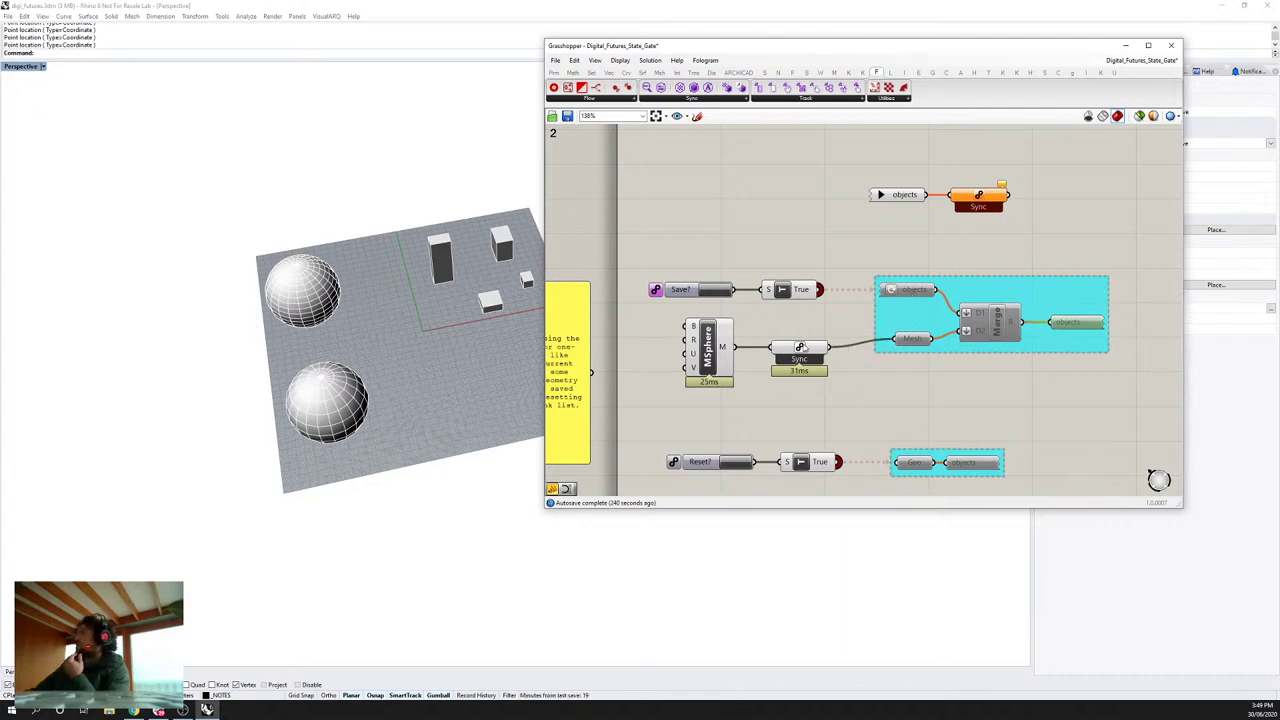
Step: Set a new plane for MSphere's Base input near the front middle of the grid, trigger Save? and select the standalone objects parameter
right_click(693, 326)
left_click(726, 420)
left_click(443, 414)
left_click(538, 412)
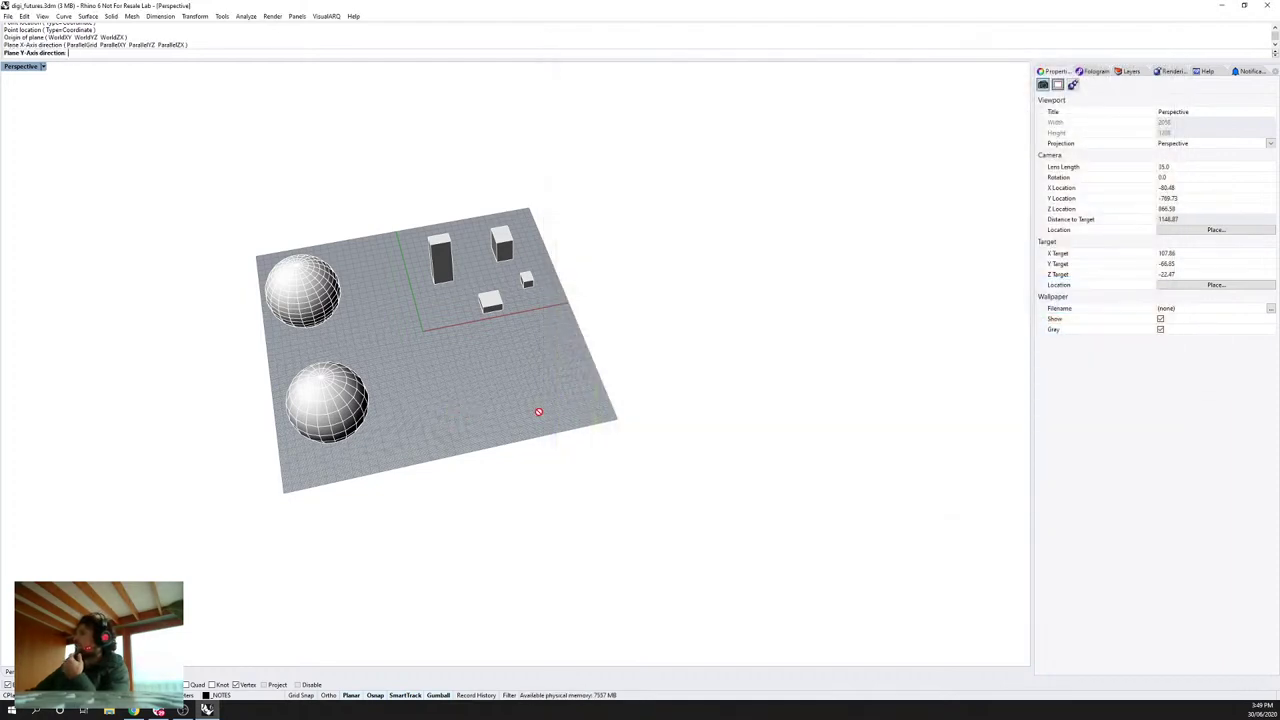
left_click(466, 384)
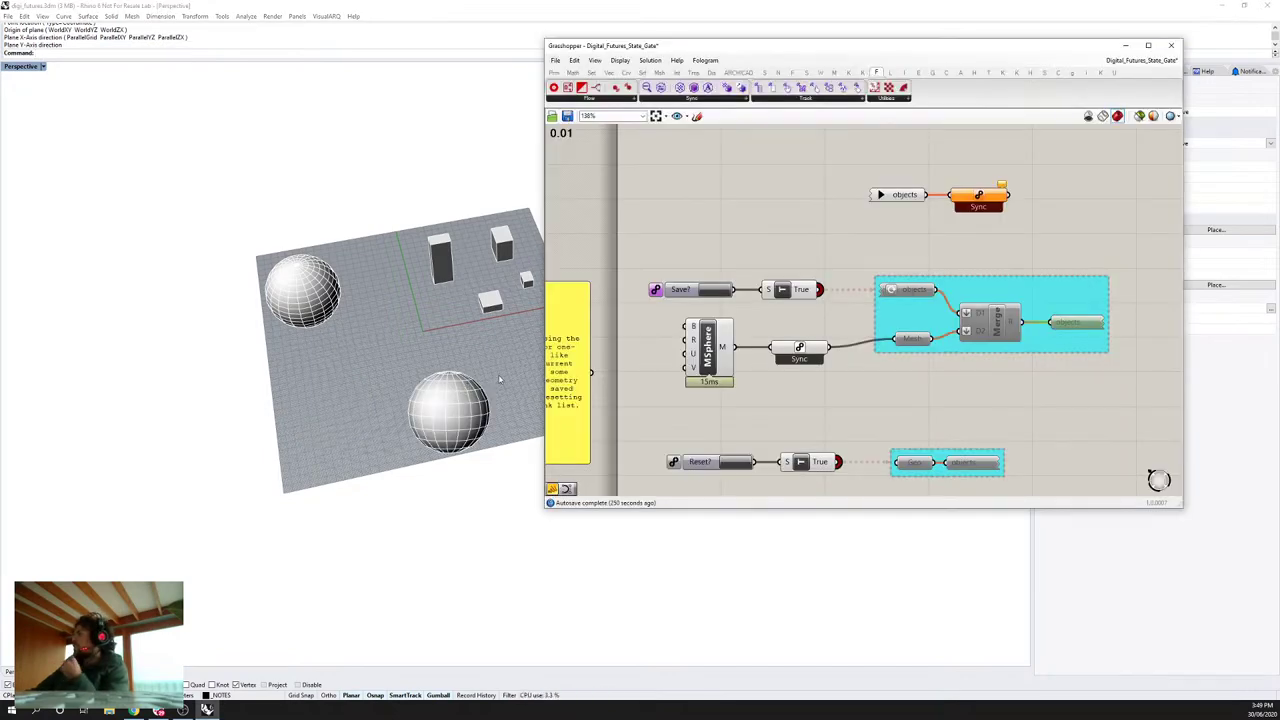
left_click(711, 291)
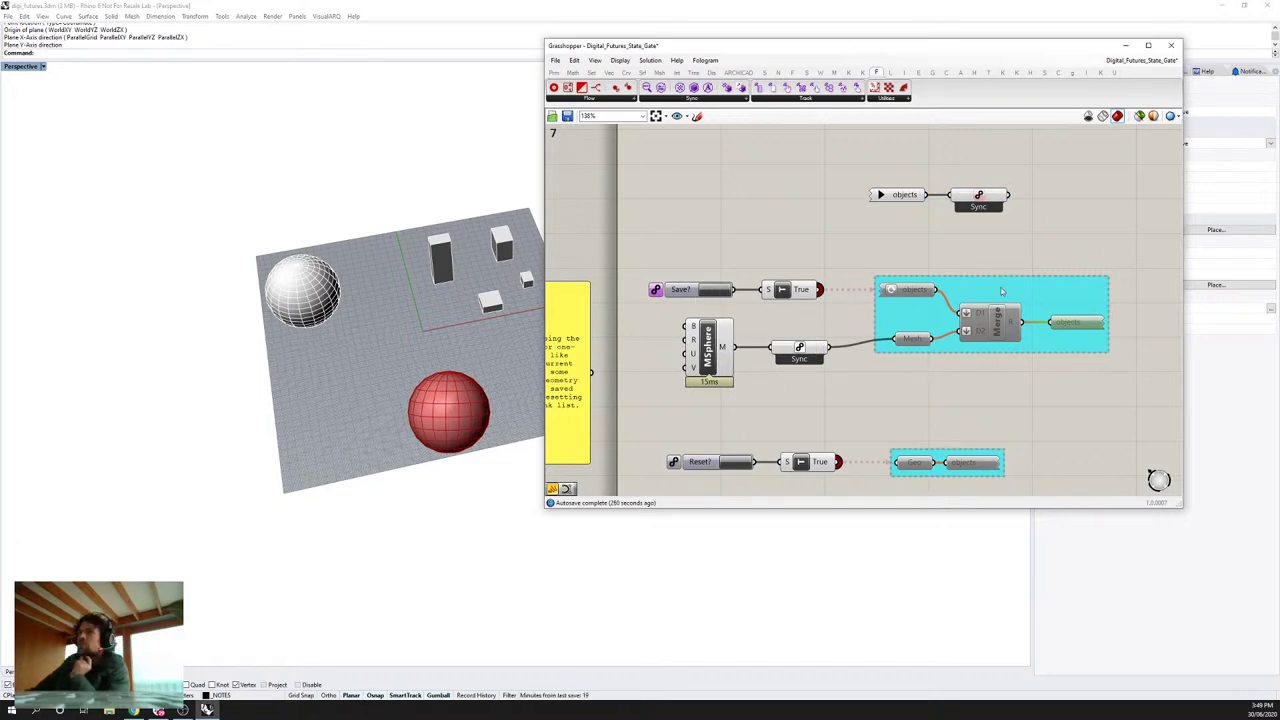
left_click(899, 196)
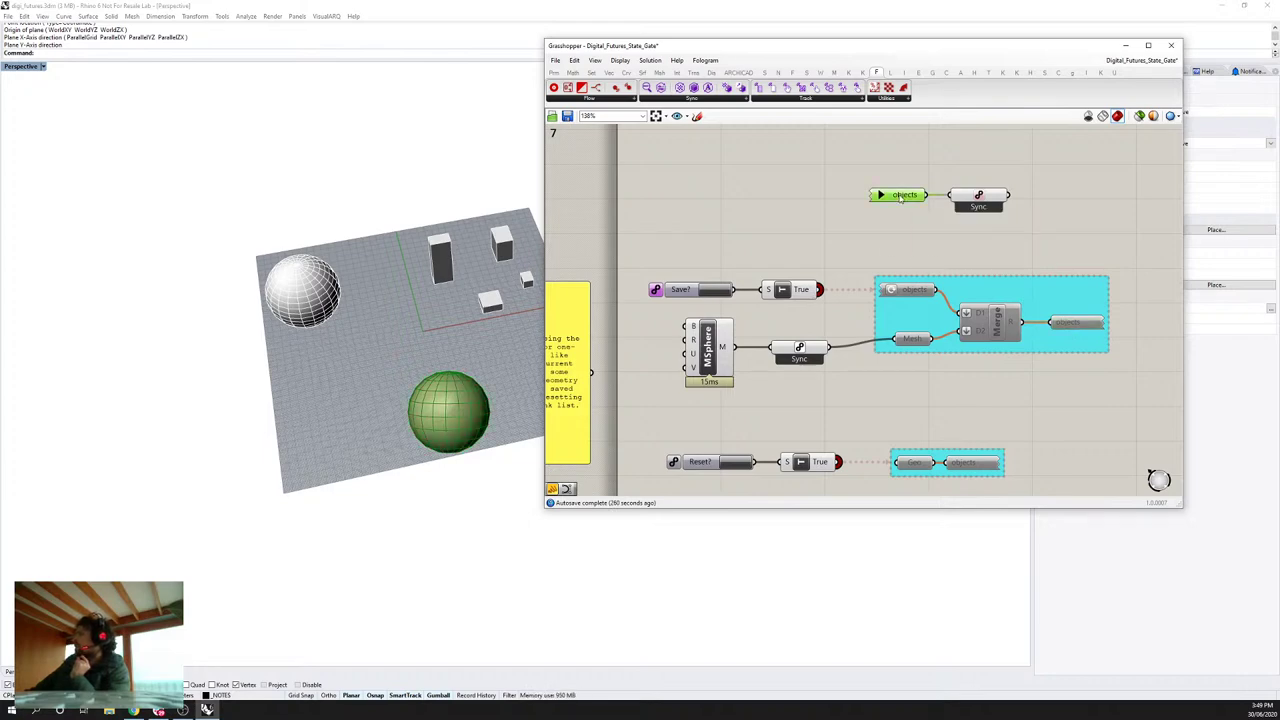
Step: Set another plane for MSphere's Base input at the left edge of the grid, in front of the existing white sphere
right_click(693, 326)
left_click(745, 428)
left_click(290, 387)
left_click(249, 369)
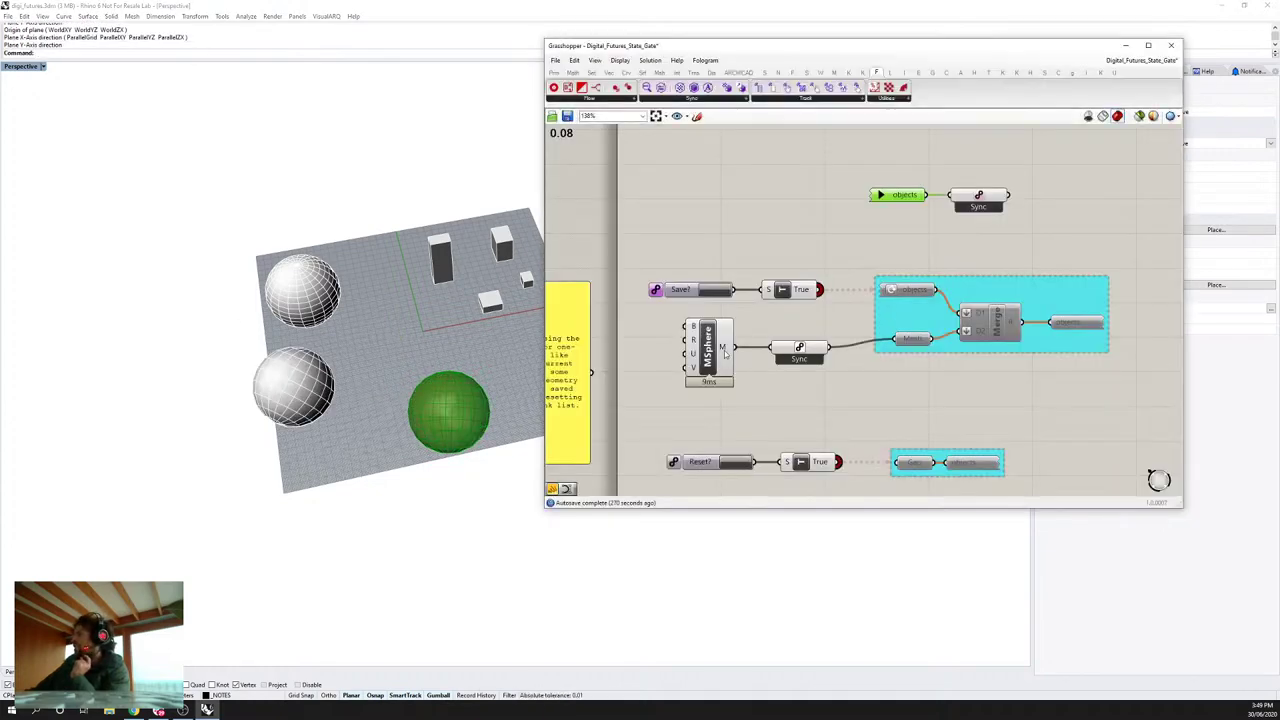
Step: Trigger Save? to store the sphere at the grid's left edge in the objects list, and shift the Save? group slightly
left_click(710, 290)
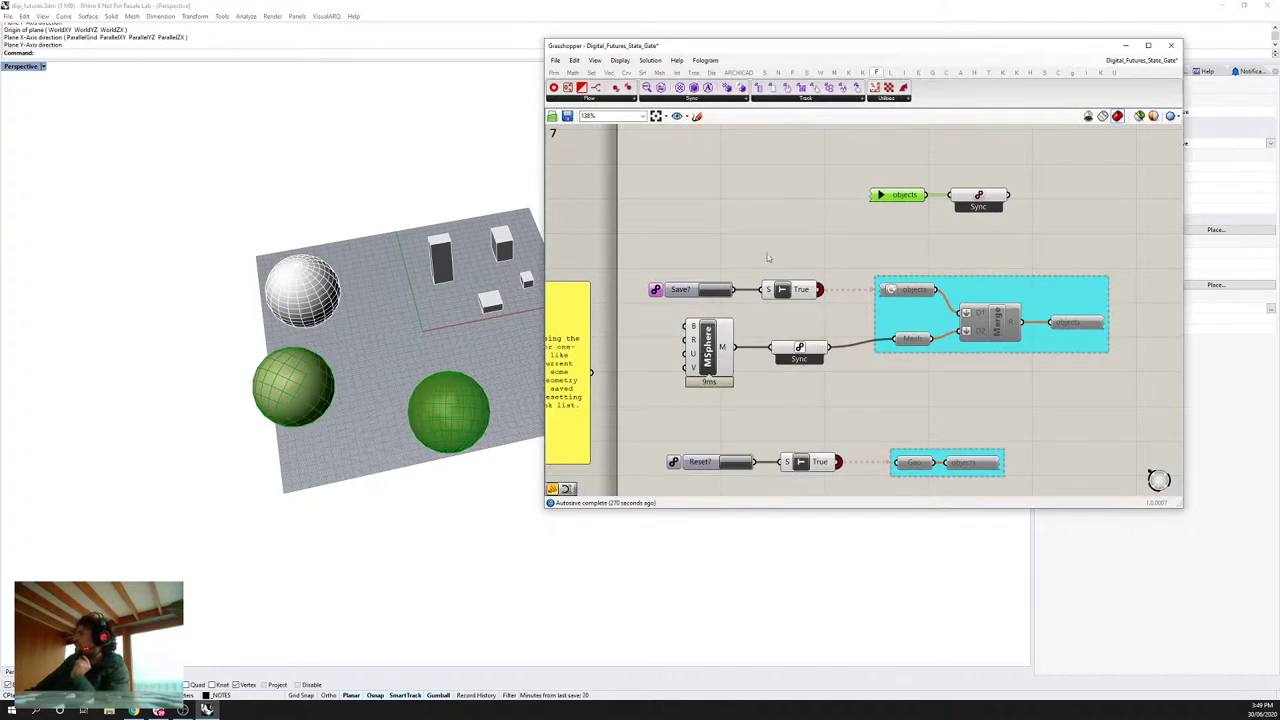
mouse_move(915, 198)
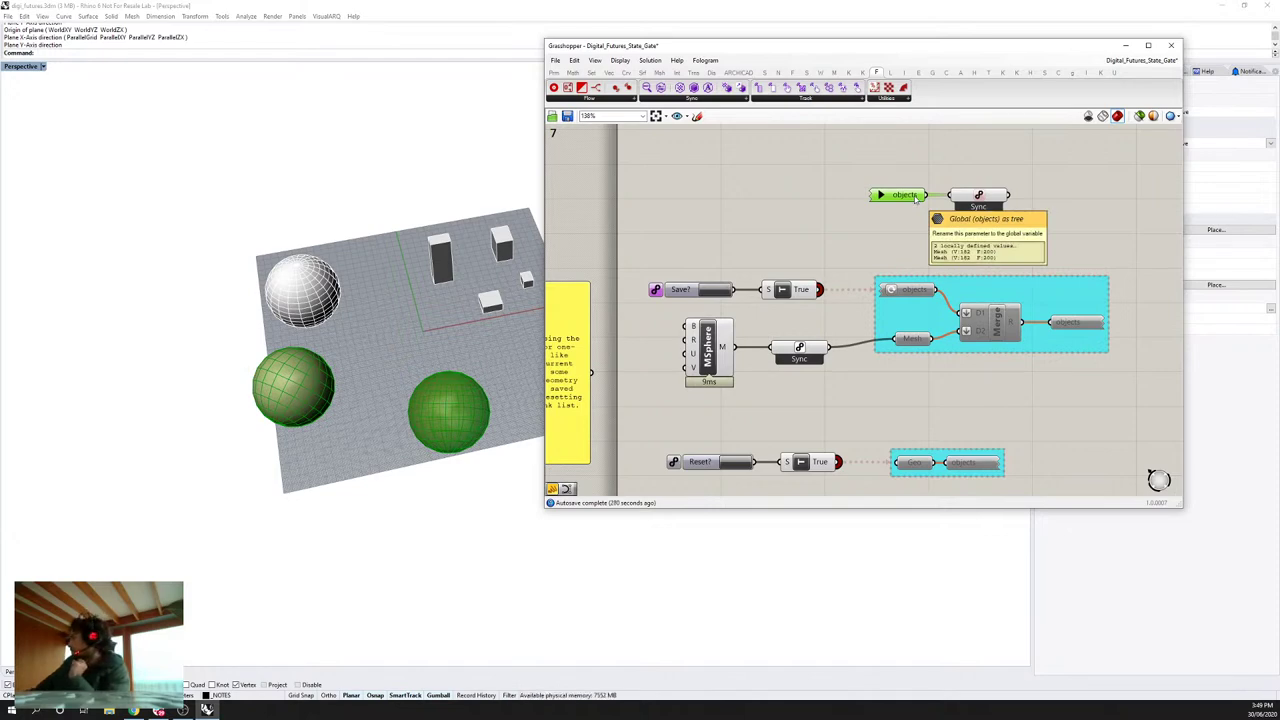
left_click(996, 290)
mouse_move(996, 290)
left_mouse_down()
mouse_move(974, 280)
mouse_move(1022, 292)
mouse_move(992, 282)
mouse_move(979, 295)
left_mouse_up()
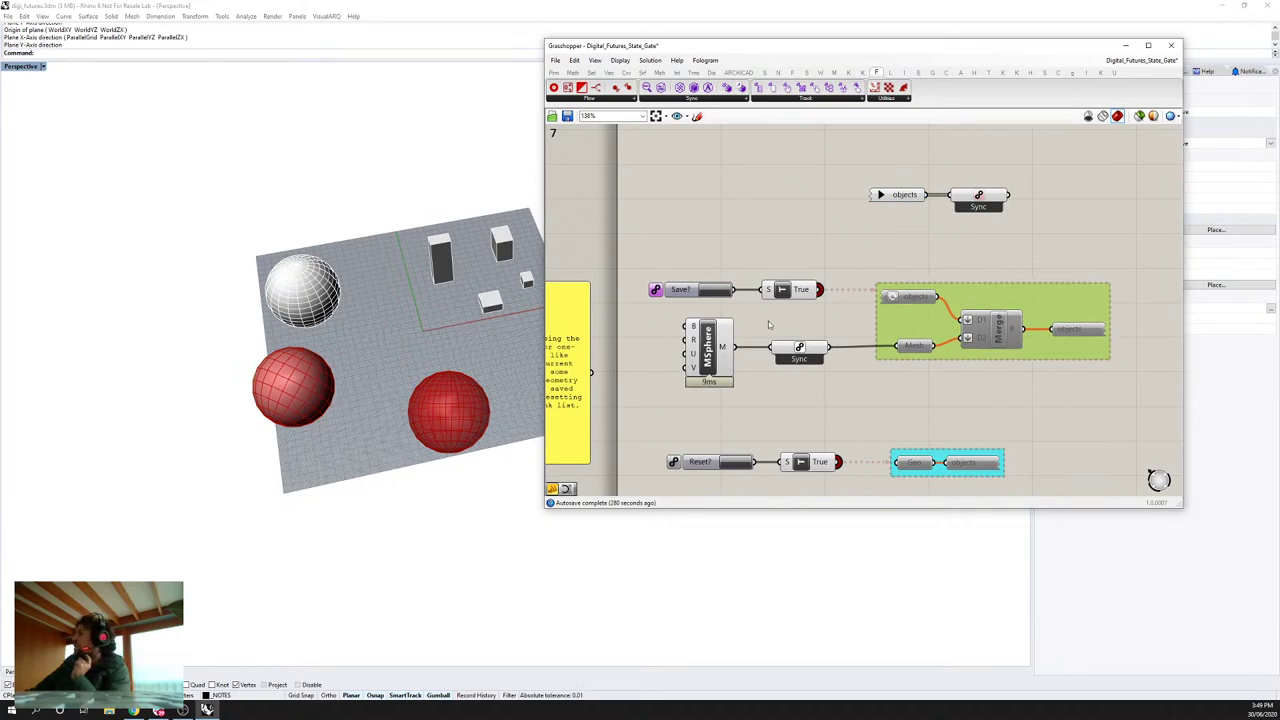
Step: Set a new plane for MSphere's Base input just off the grid's front edge, between the left corner and the saved front sphere
right_click(694, 328)
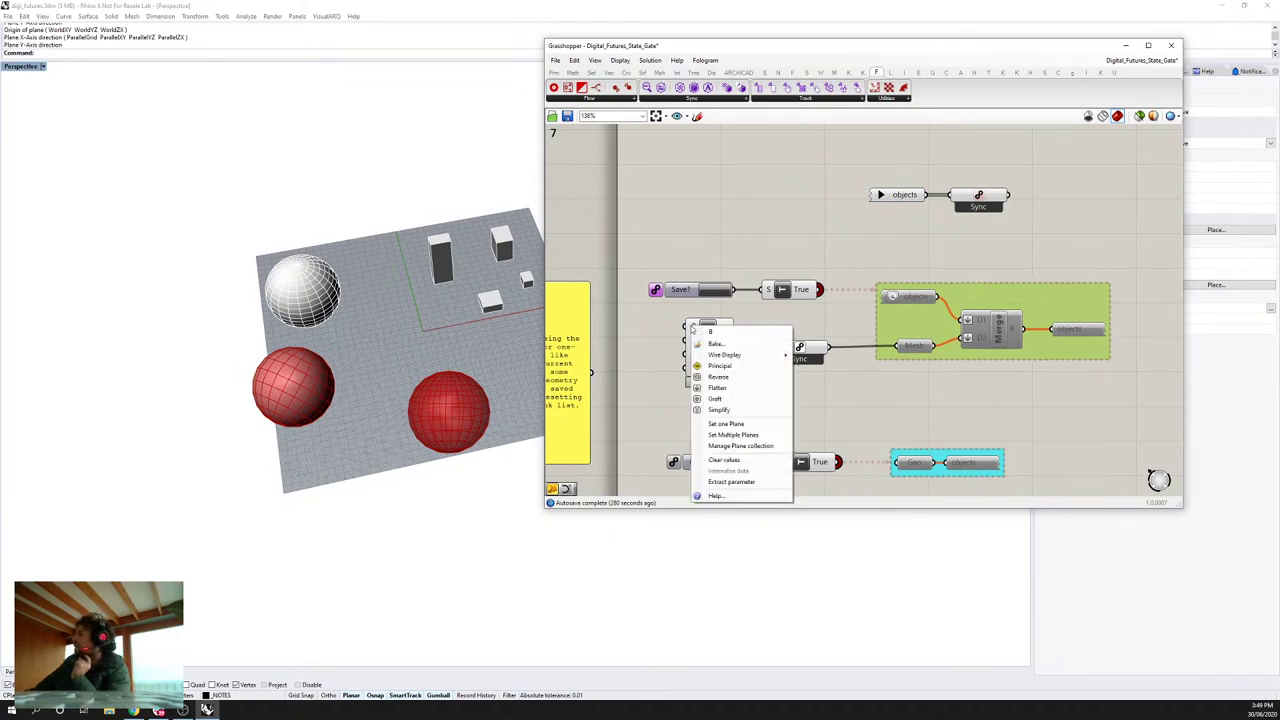
left_click(738, 426)
left_click(343, 491)
left_click(362, 452)
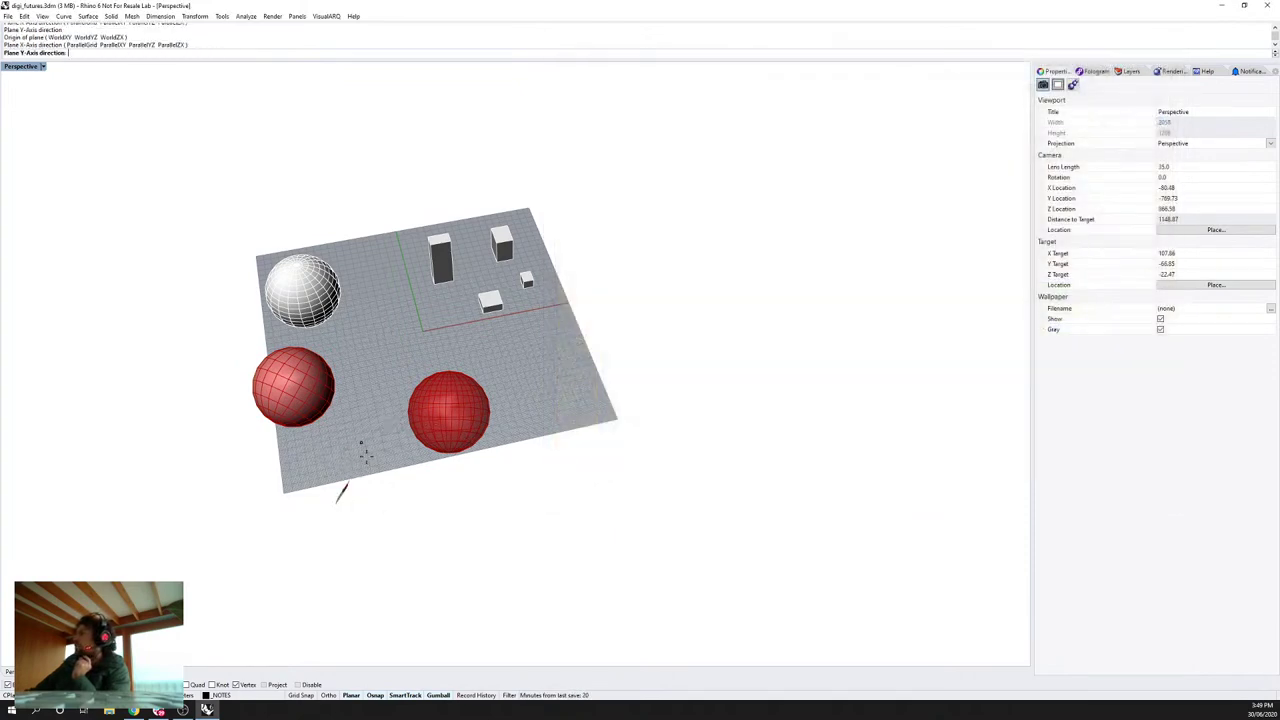
left_click(358, 443)
Step: Tidy the canvas by moving MSphere, its Sync component and the Save? and Reset? buttons slightly to the left
left_click(689, 349)
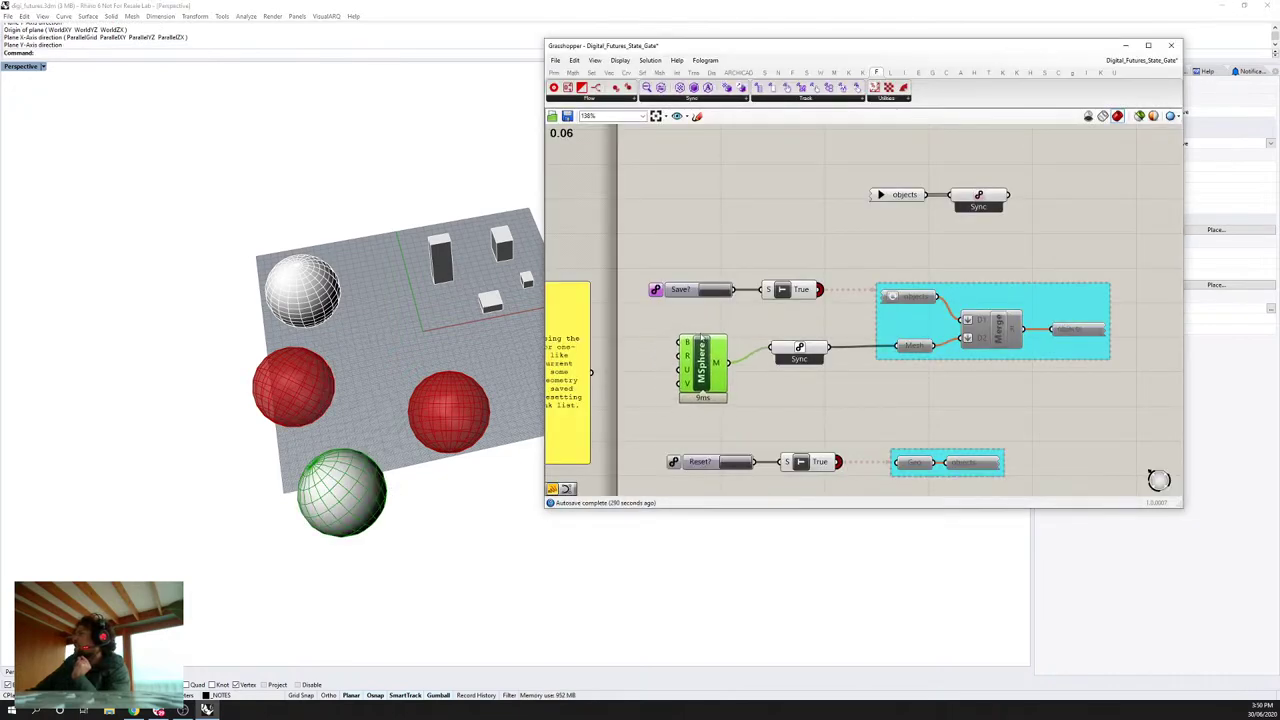
mouse_move(783, 350)
left_mouse_down()
mouse_move(772, 321)
mouse_move(767, 358)
left_mouse_up()
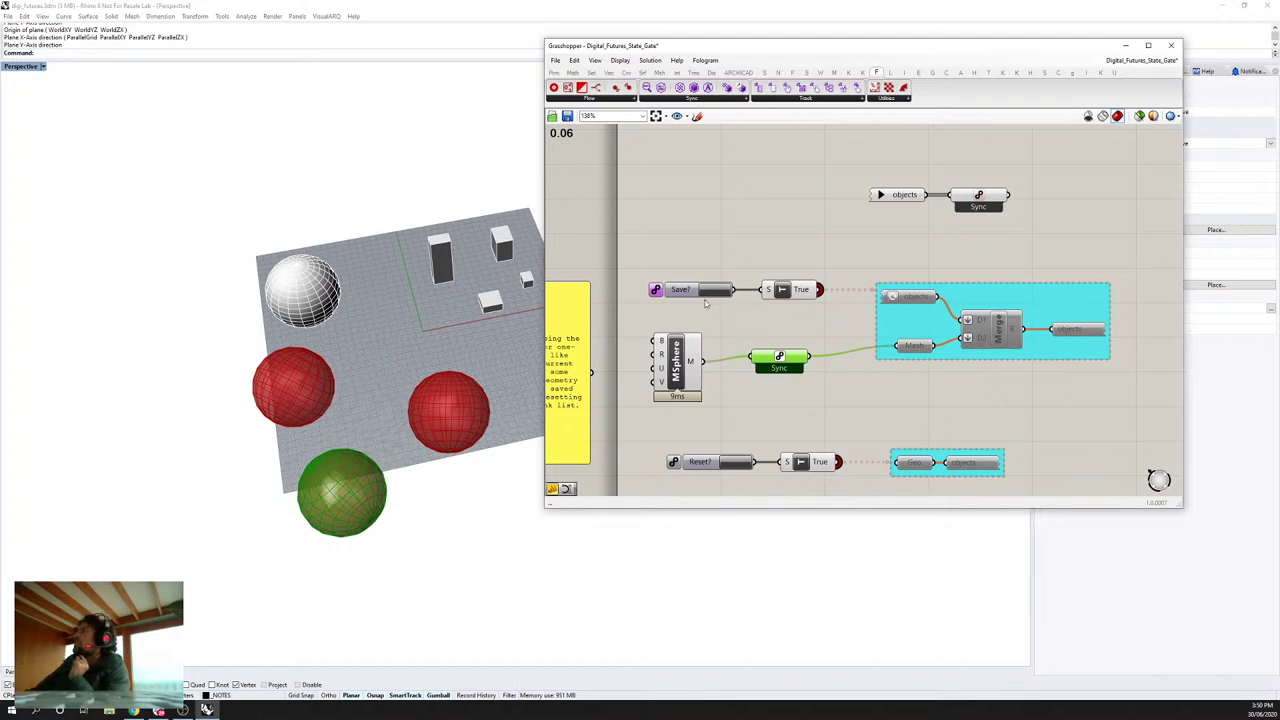
mouse_move(694, 293)
left_mouse_down()
mouse_move(689, 281)
mouse_move(681, 292)
left_mouse_up()
left_click_drag(1162, 273, 874, 381)
left_click(668, 290)
right_click_drag(727, 364, 731, 269)
left_click_drag(1053, 318, 671, 371)
left_click_drag(822, 352, 819, 378)
left_click(701, 336)
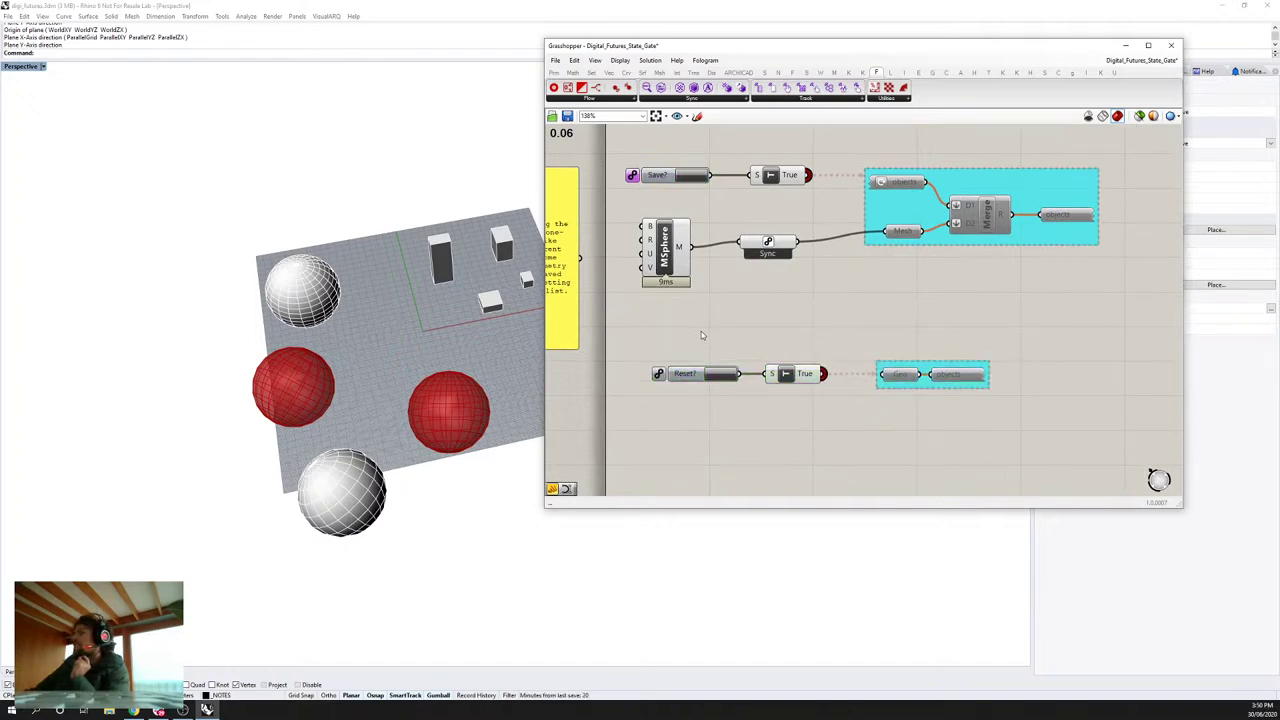
left_click_drag(682, 373, 655, 376)
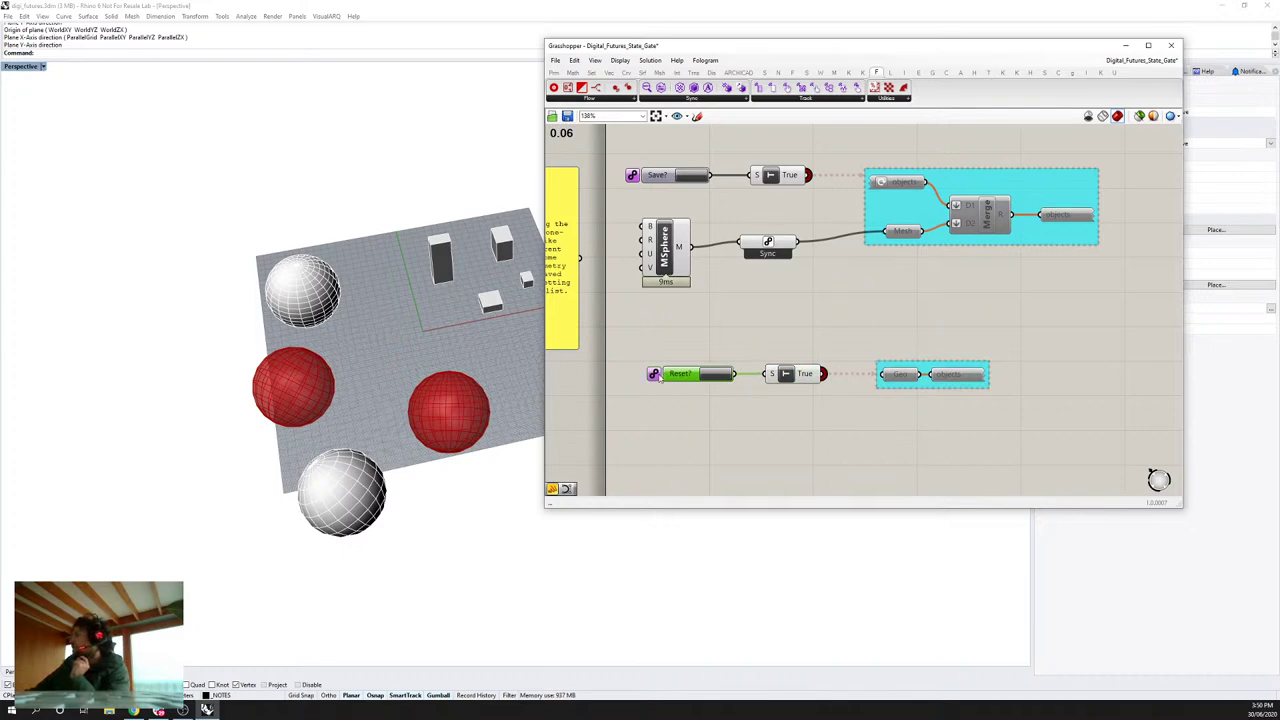
Step: Duplicate the Reset? group's Geo and objects parameters directly above the group and enable the copies to clear the list
left_click_drag(1005, 341, 882, 368)
scroll(898, 374, "up", 4)
left_click(890, 377)
scroll(882, 370, "down", 1)
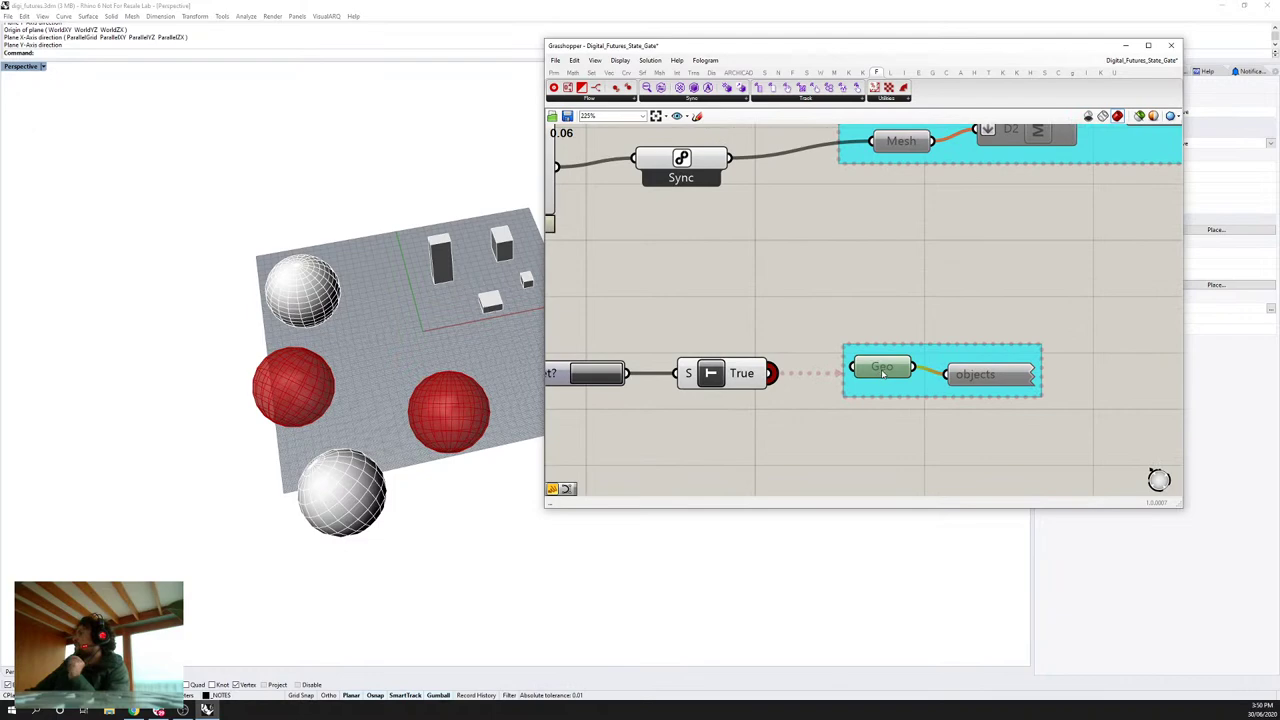
left_click(968, 376, "shift")
left_click_drag(968, 376, 963, 298, "alt")
right_click(841, 233)
left_click(870, 247)
left_click(832, 241)
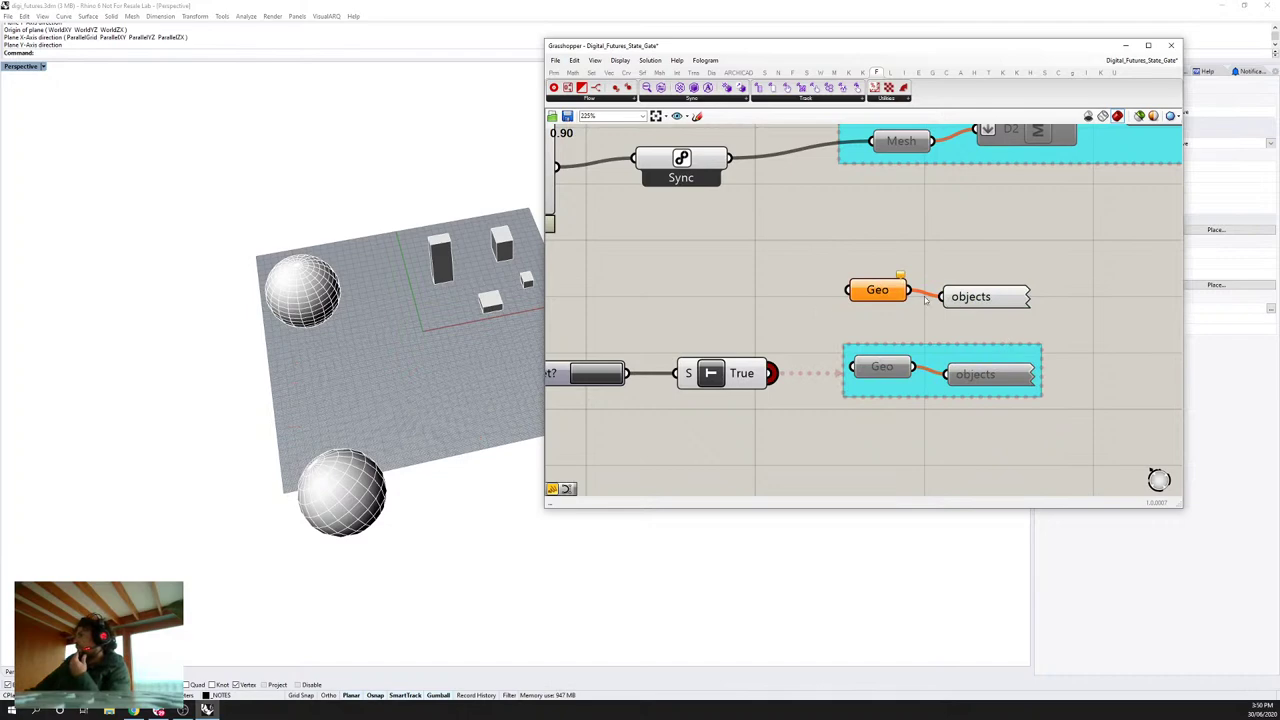
Step: Delete the duplicated Geo and objects parameters above the Reset? group
scroll(880, 293, "down", 1)
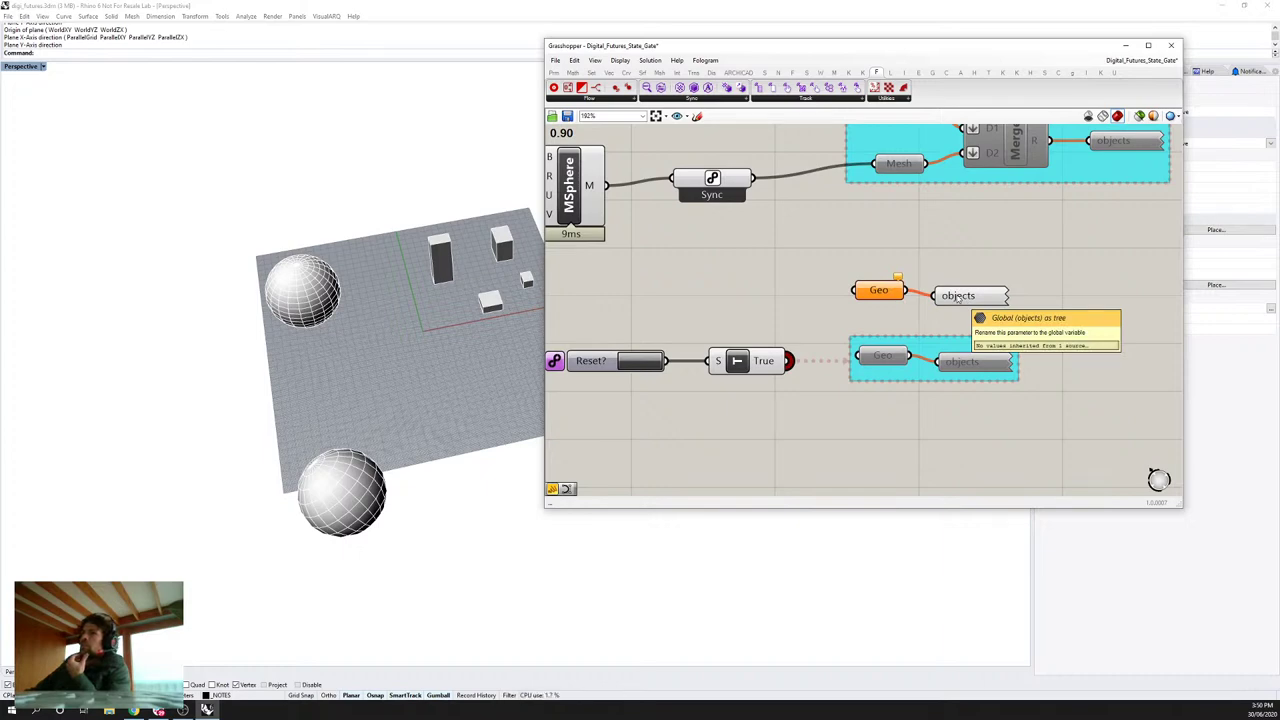
left_click_drag(958, 297, 835, 272)
key("Delete")
scroll(835, 260, "down", 3)
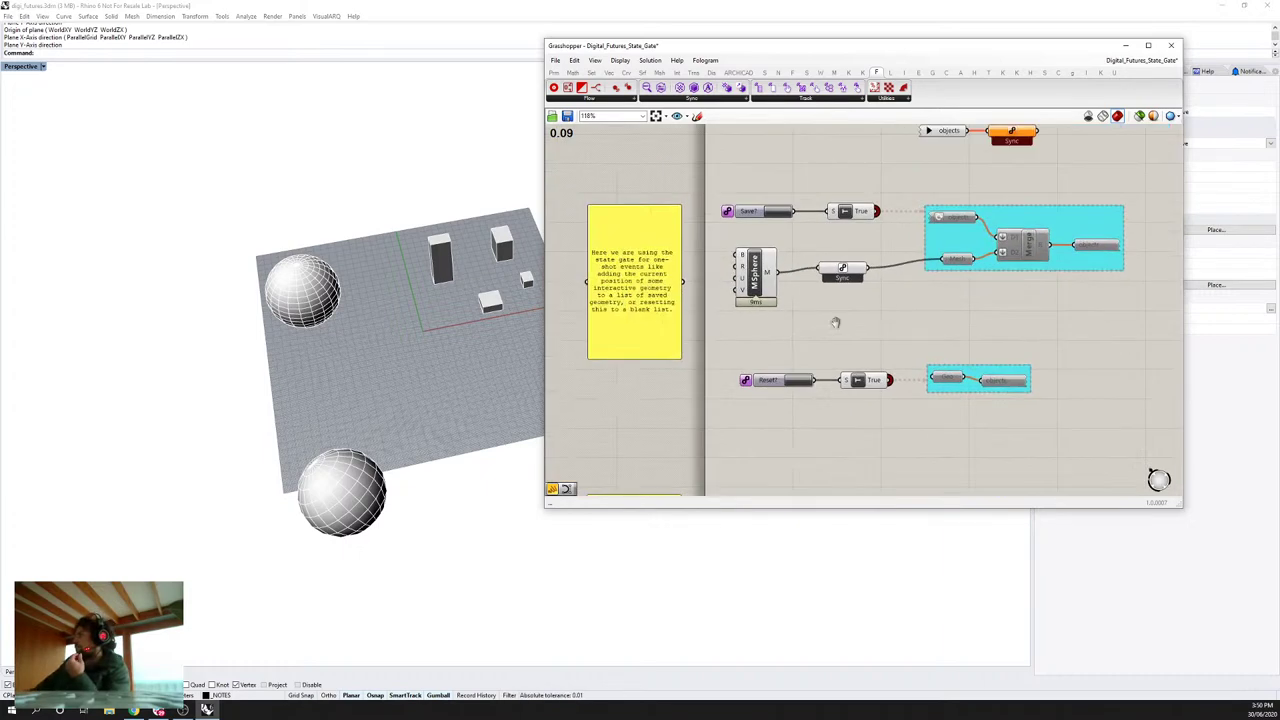
Step: Set a new plane for MSphere's Base input inside the left half of the grid and trigger Save?
right_click(757, 268)
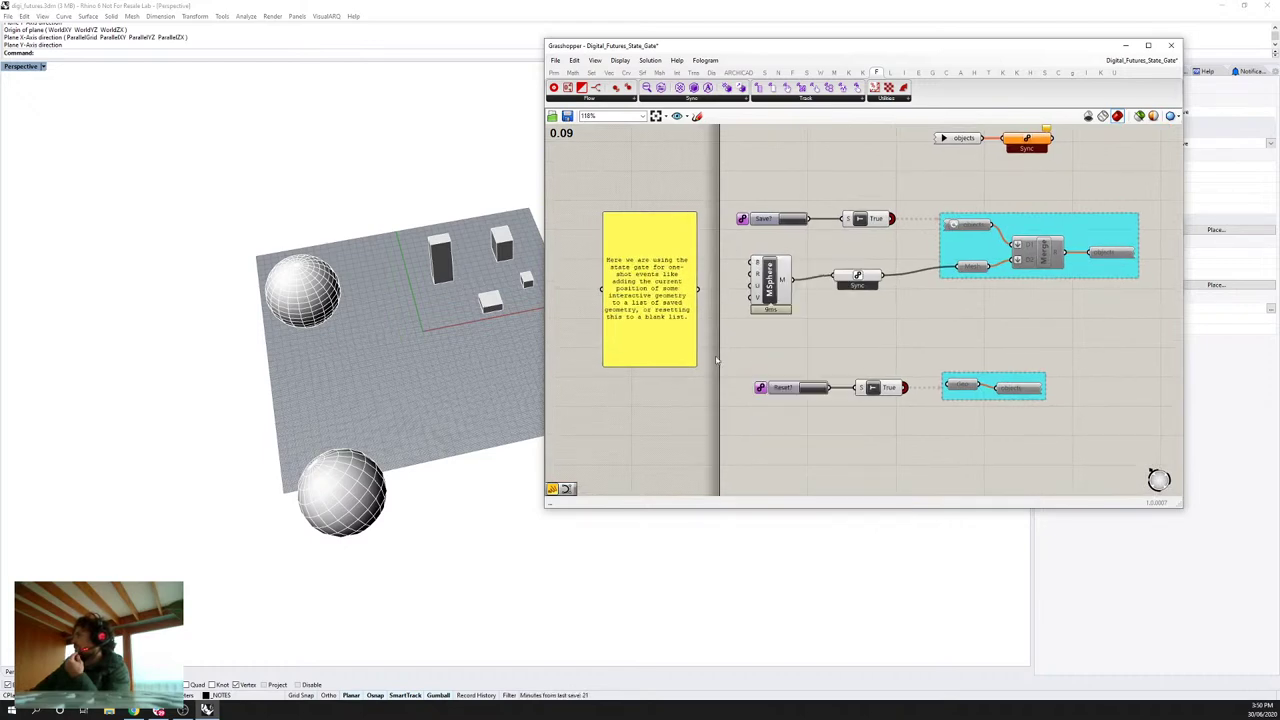
left_click(794, 360)
left_click(377, 345)
key("Return")
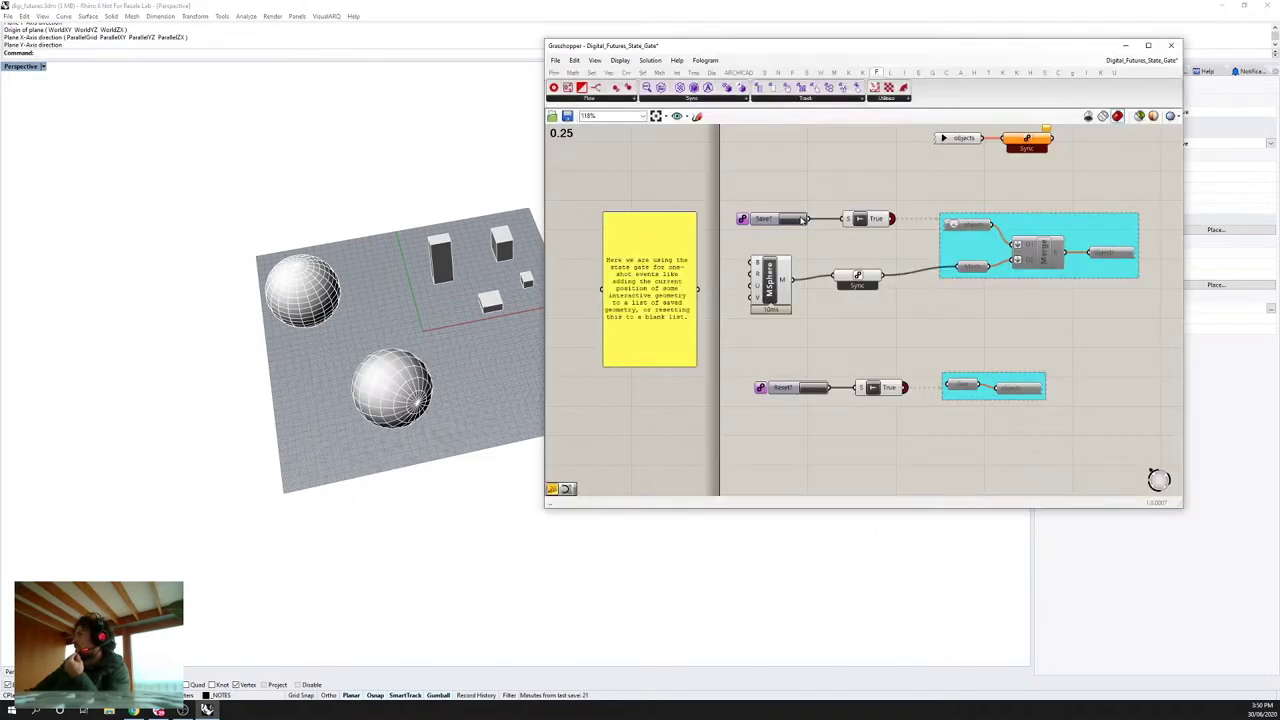
Step: Set another plane for MSphere's Base input outside the grid's left edge and trigger Reset? to clear the objects list
right_click(757, 268)
left_click(698, 370)
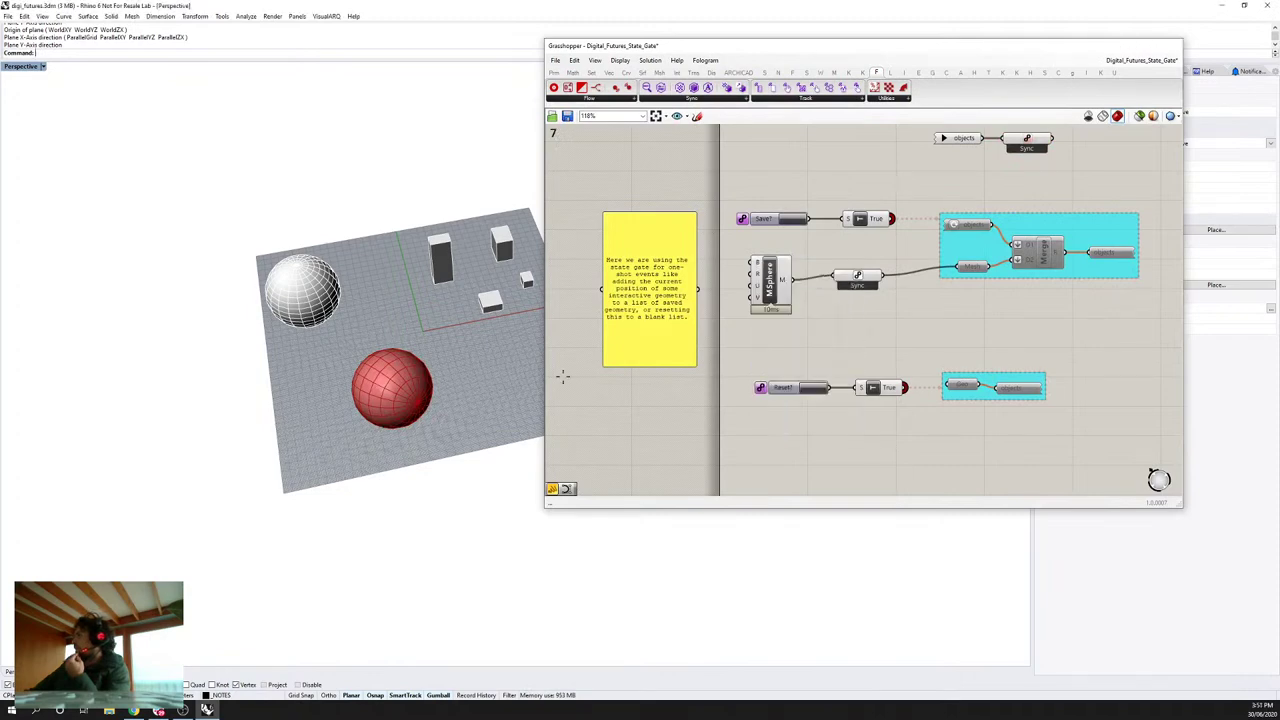
left_click(229, 430)
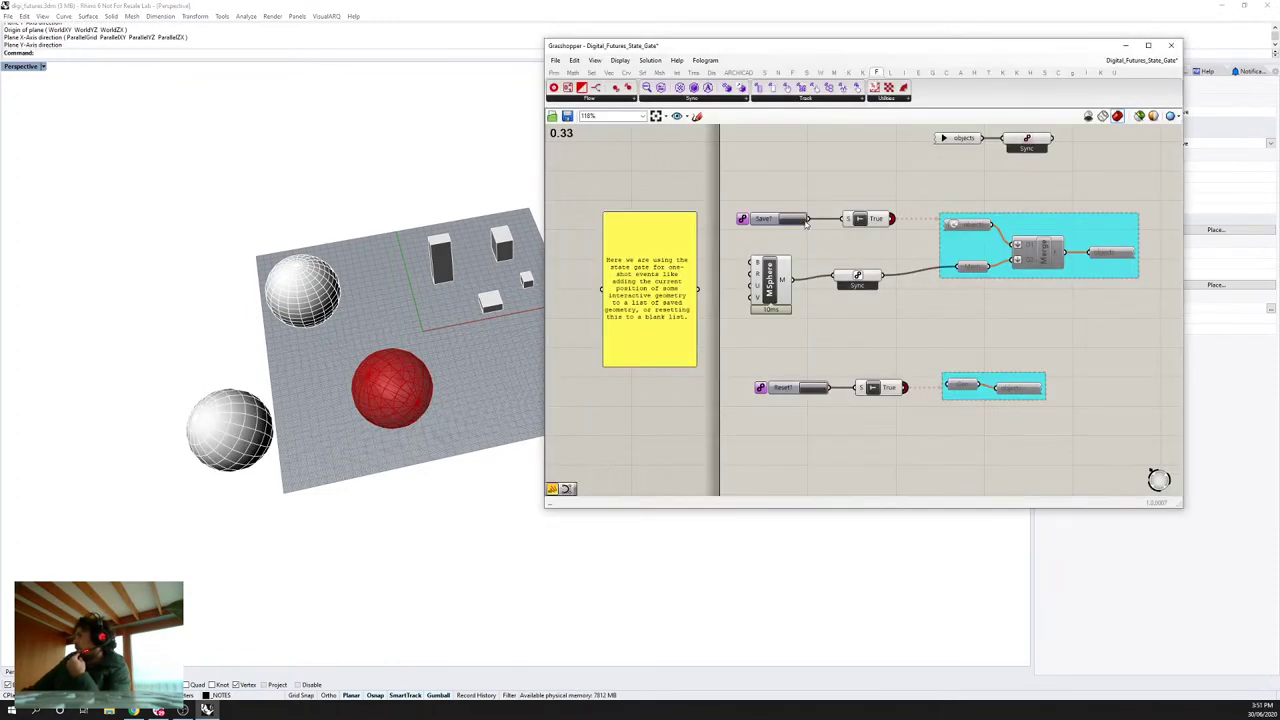
left_click(815, 388)
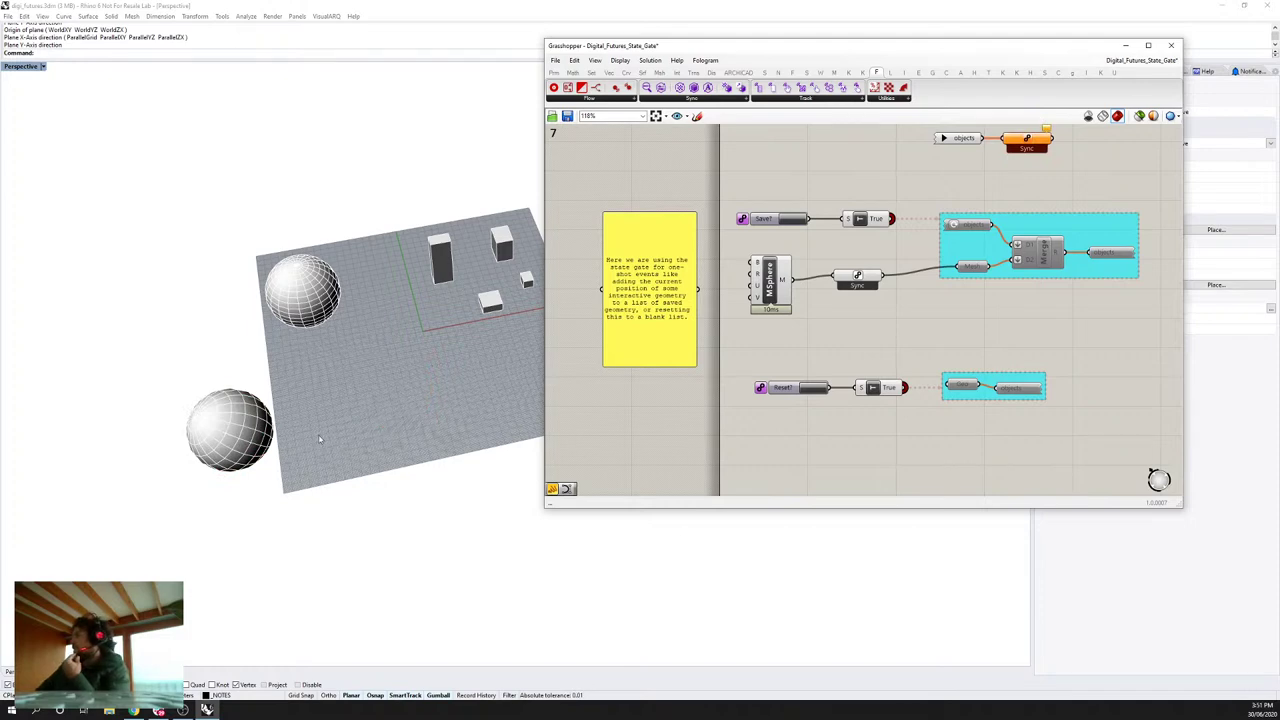
Step: In the Add button's group, move the number slider down, away from the myNumber input parameter
scroll(820, 390, "down", 3)
right_click_drag(840, 395, 794, 191)
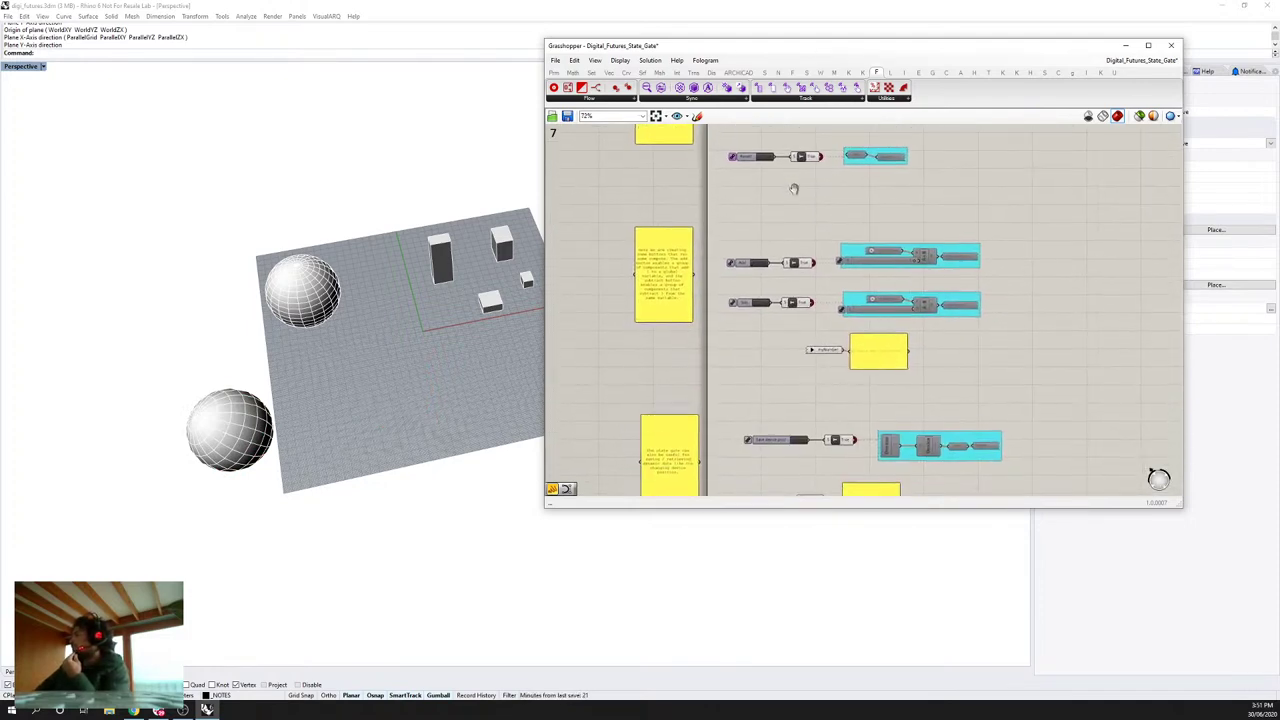
scroll(836, 249, "up", 2)
scroll(836, 249, "up", 2)
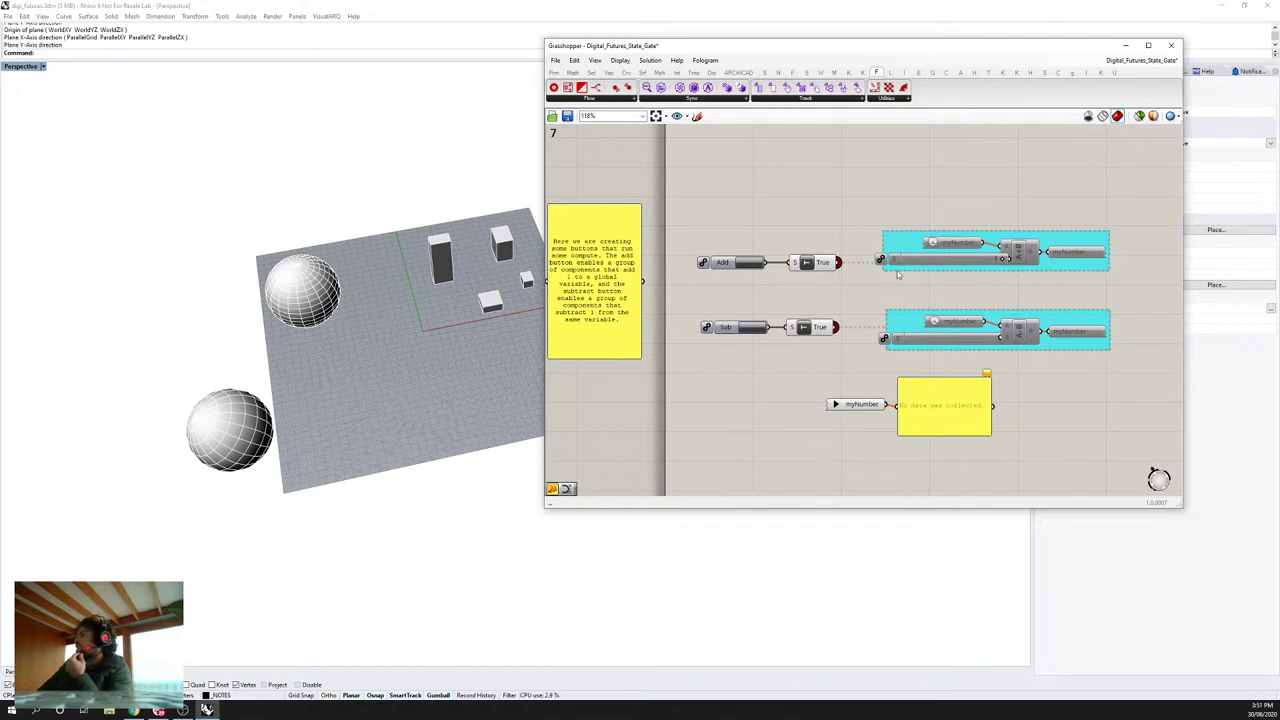
left_click(912, 268)
left_click_drag(912, 272, 900, 289)
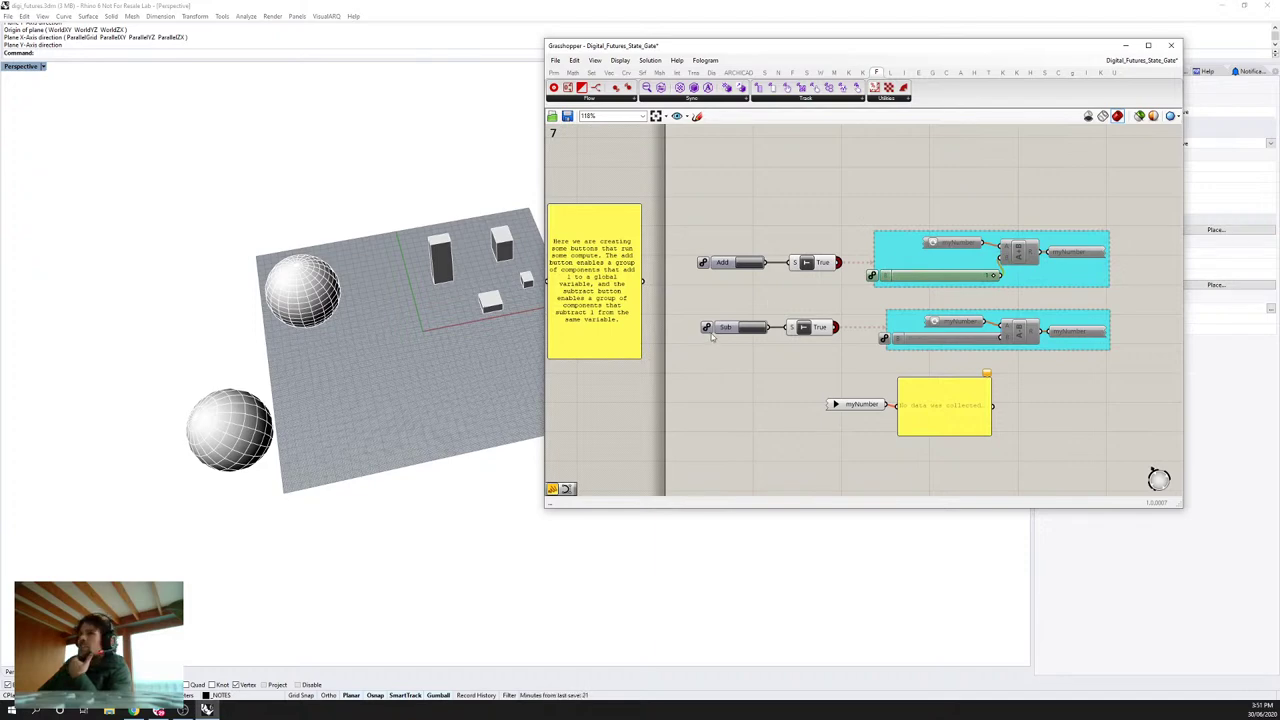
Step: Move the Add group upward above the Sub group and select its myNumber input parameter
scroll(1070, 282, "up", 2)
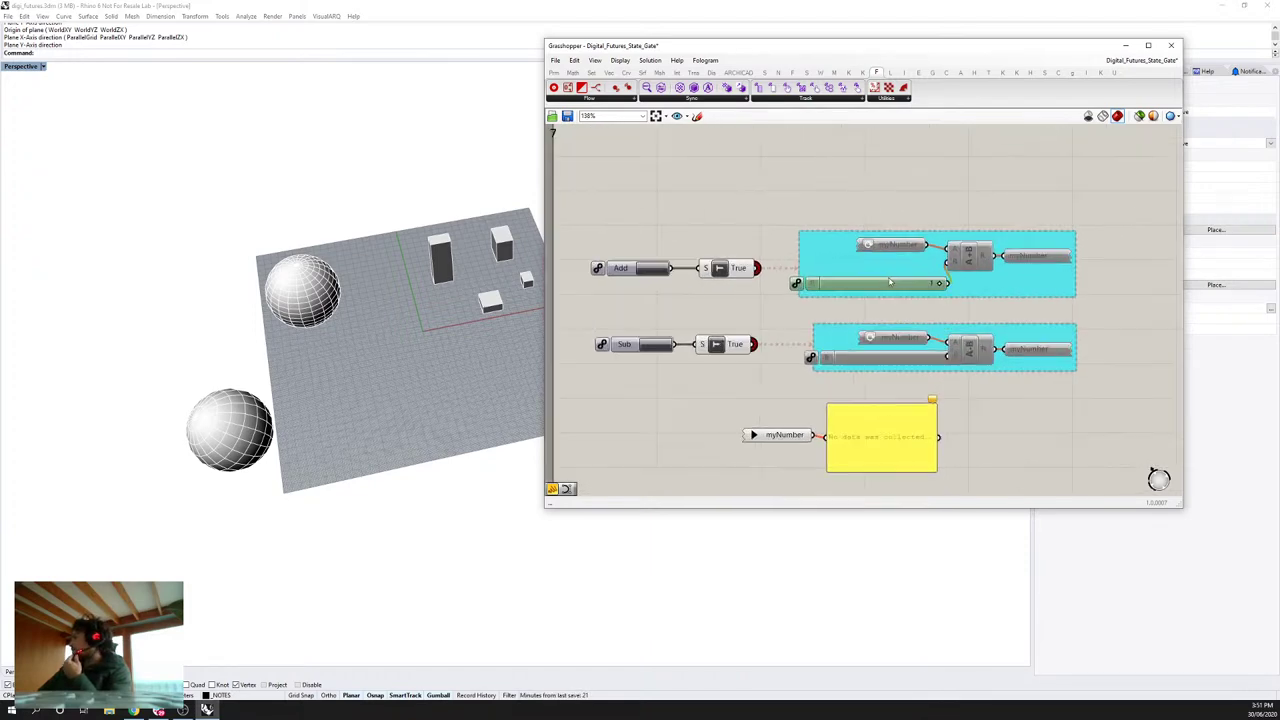
left_click(908, 242)
left_click_drag(911, 258, 902, 250)
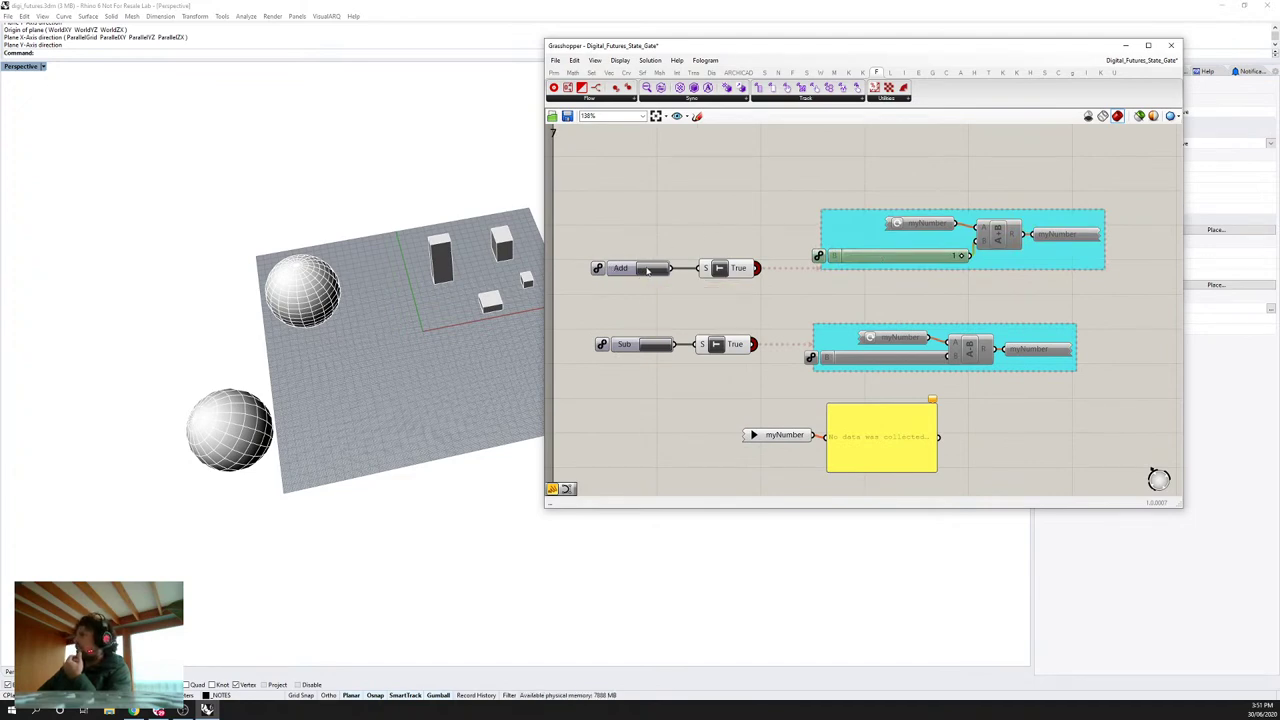
left_click_drag(852, 227, 899, 241)
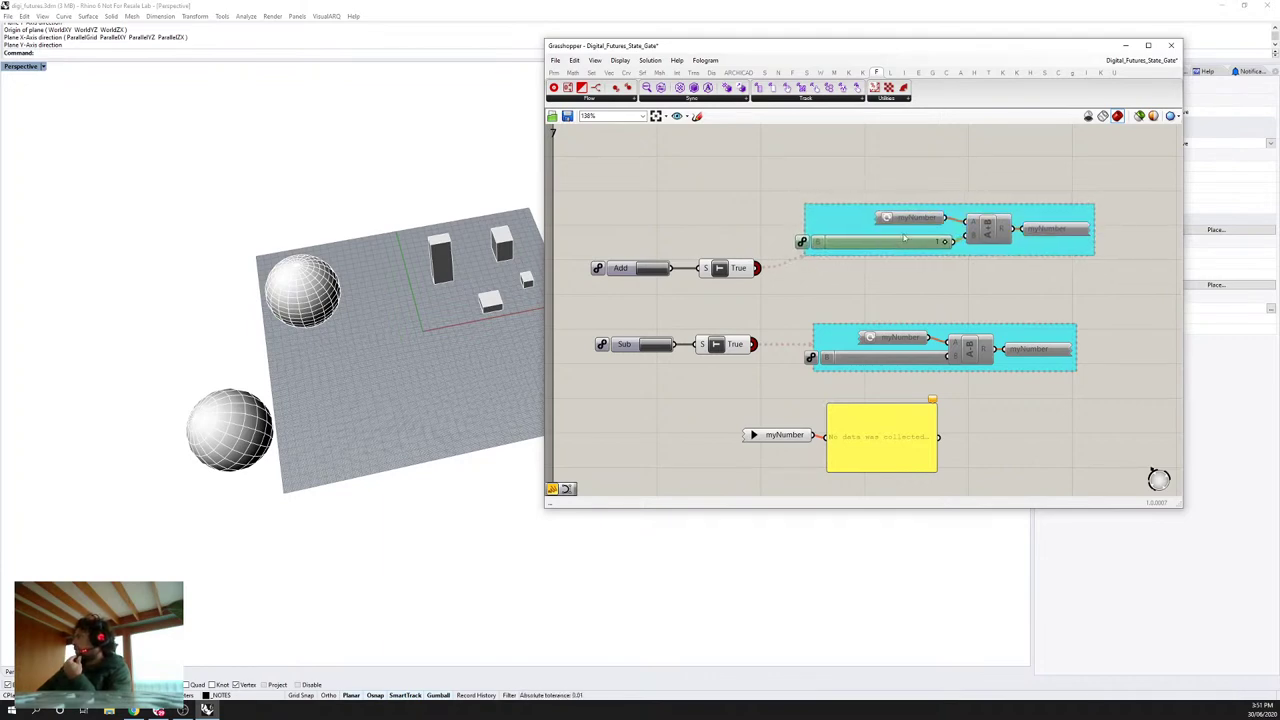
left_click(907, 216)
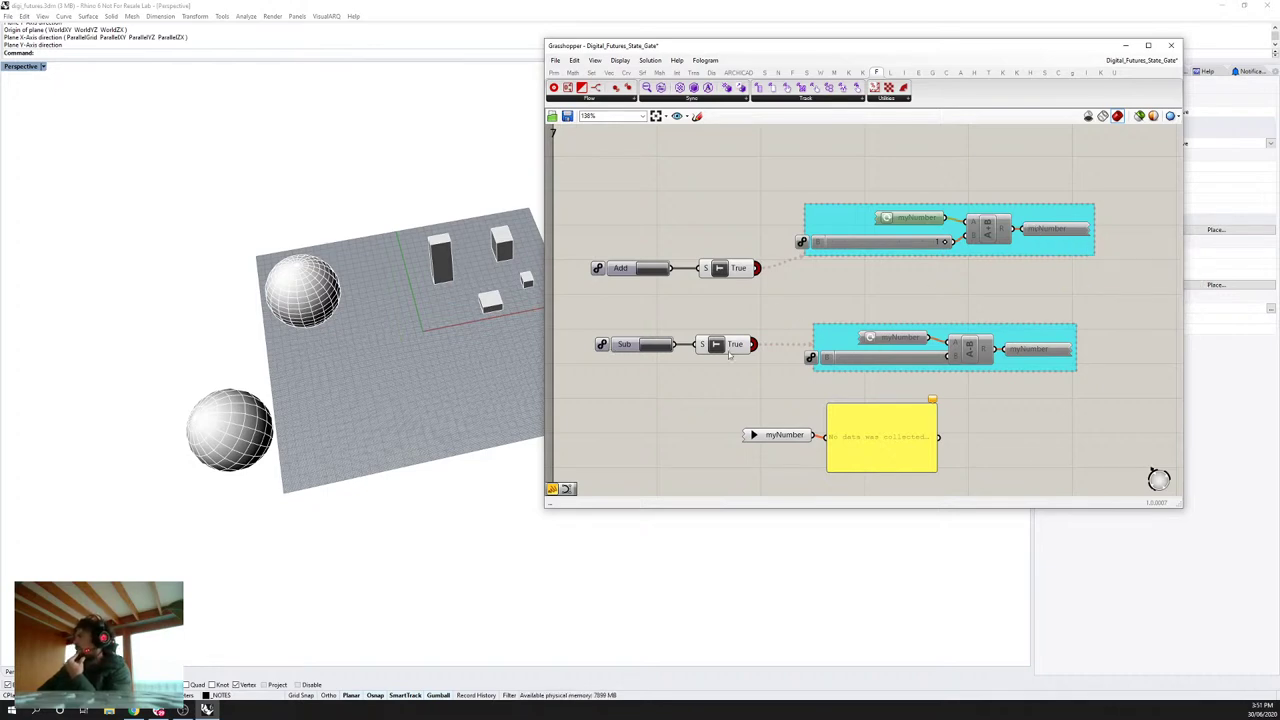
Step: Trigger Add several times and then Sub to change myNumber, and move the A-B component right in the Sub group
left_click(655, 270)
left_click(656, 270)
left_click_drag(858, 432, 866, 426)
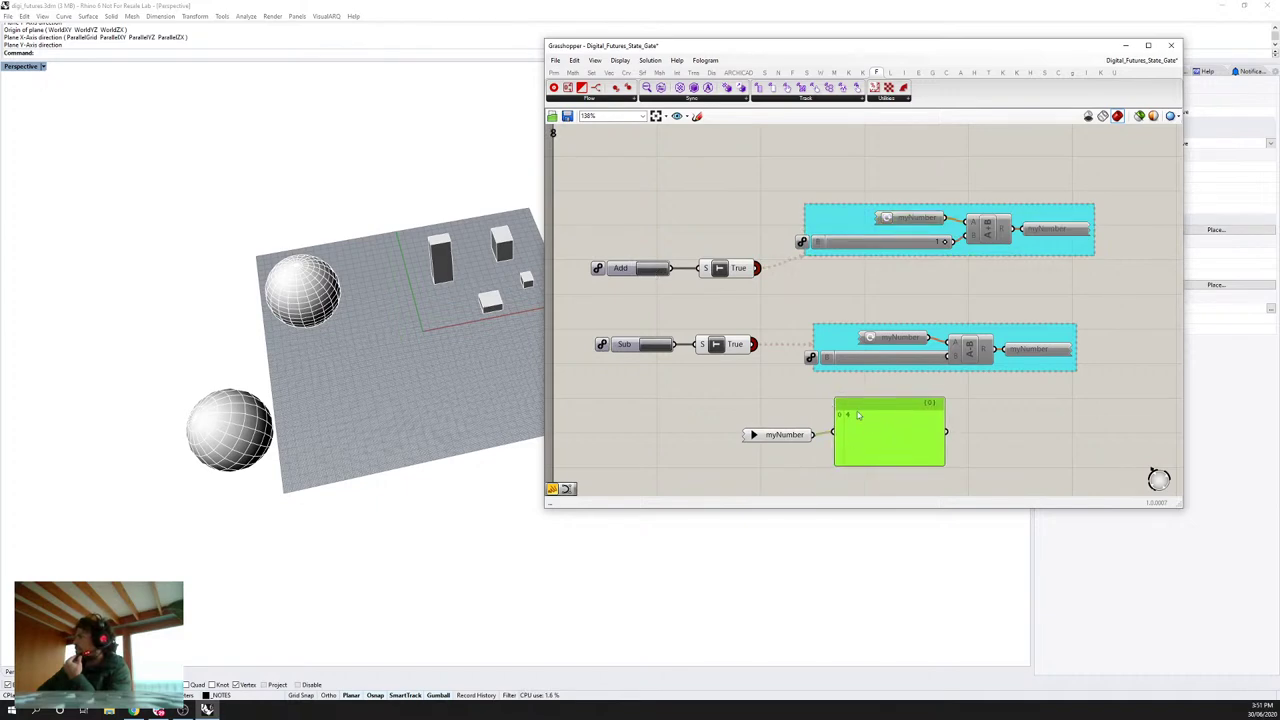
left_click(648, 270)
left_click(656, 345)
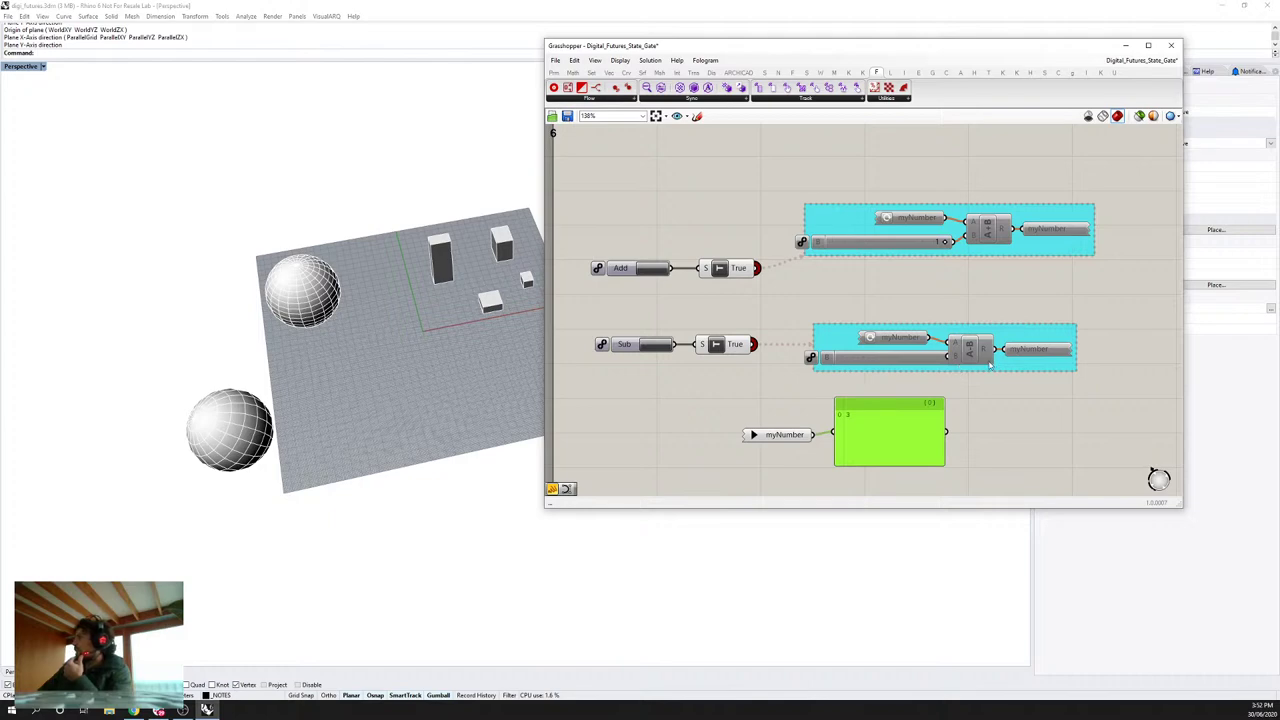
left_click_drag(968, 350, 997, 349)
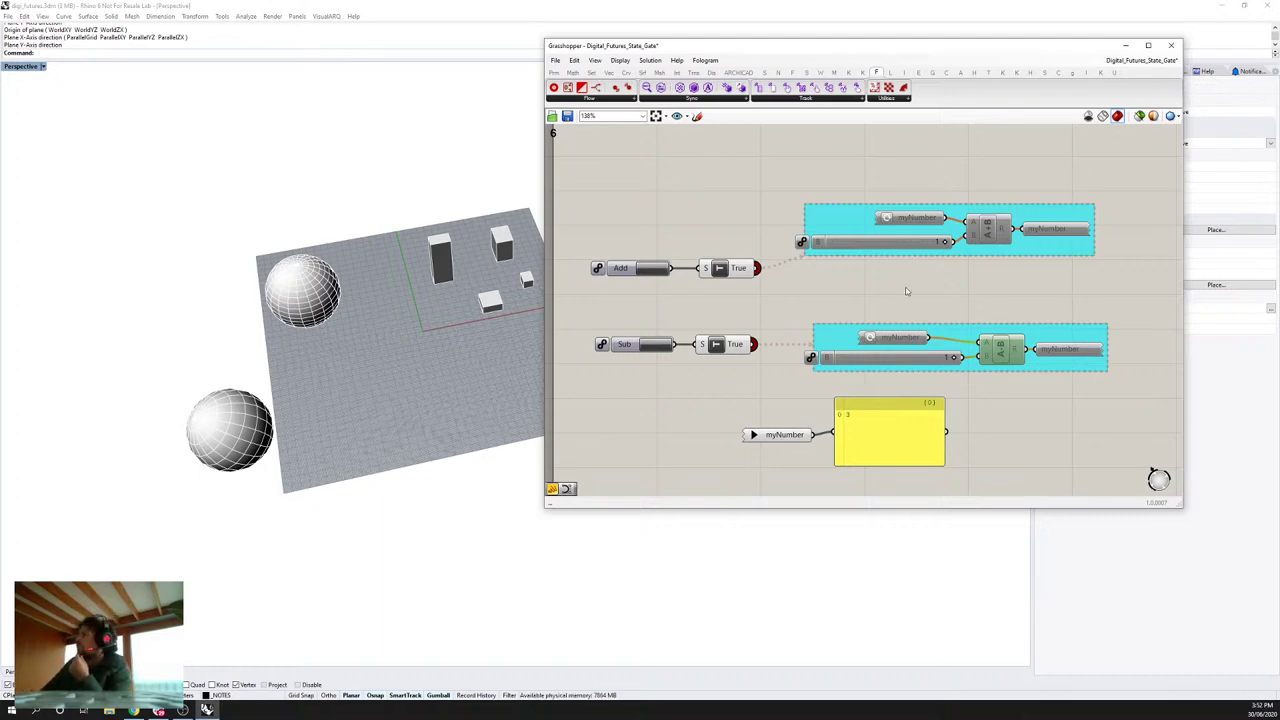
Step: Move the Save device pos? group slightly up and right, and shift its device output parameter away from the Pln parameter
scroll(790, 388, "down", 4)
scroll(782, 365, "up", 4)
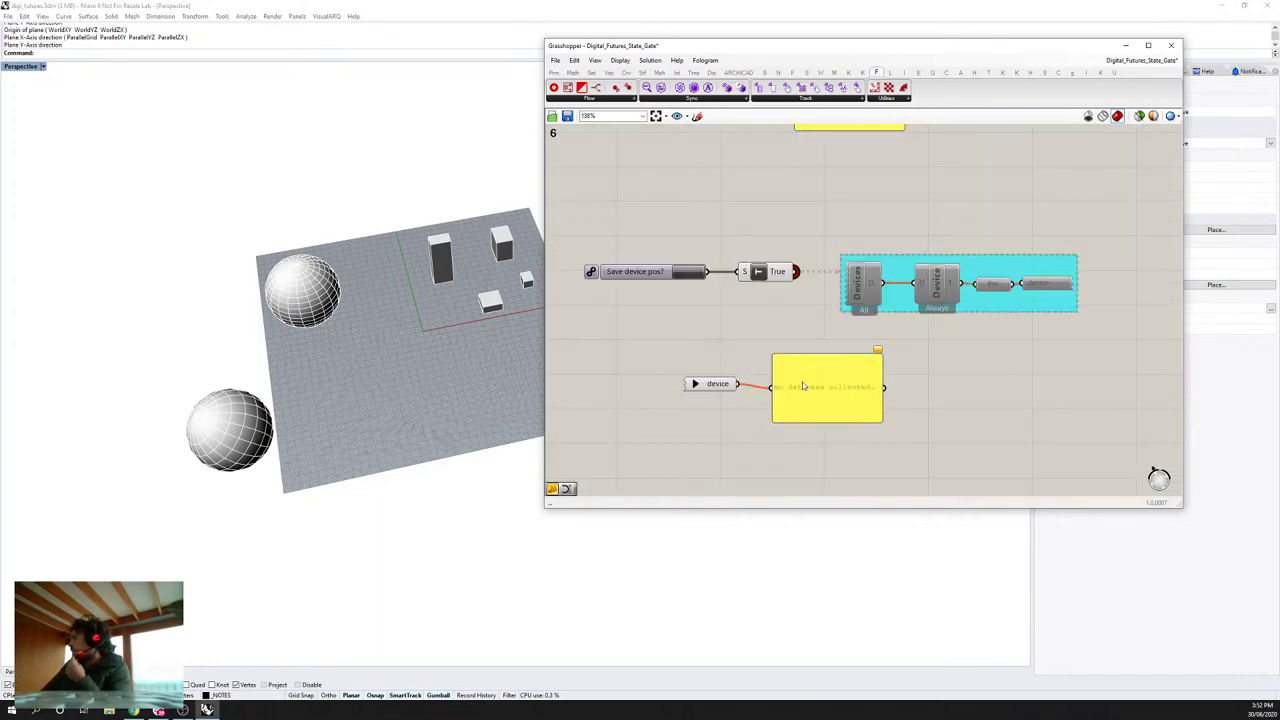
right_click_drag(778, 357, 878, 363)
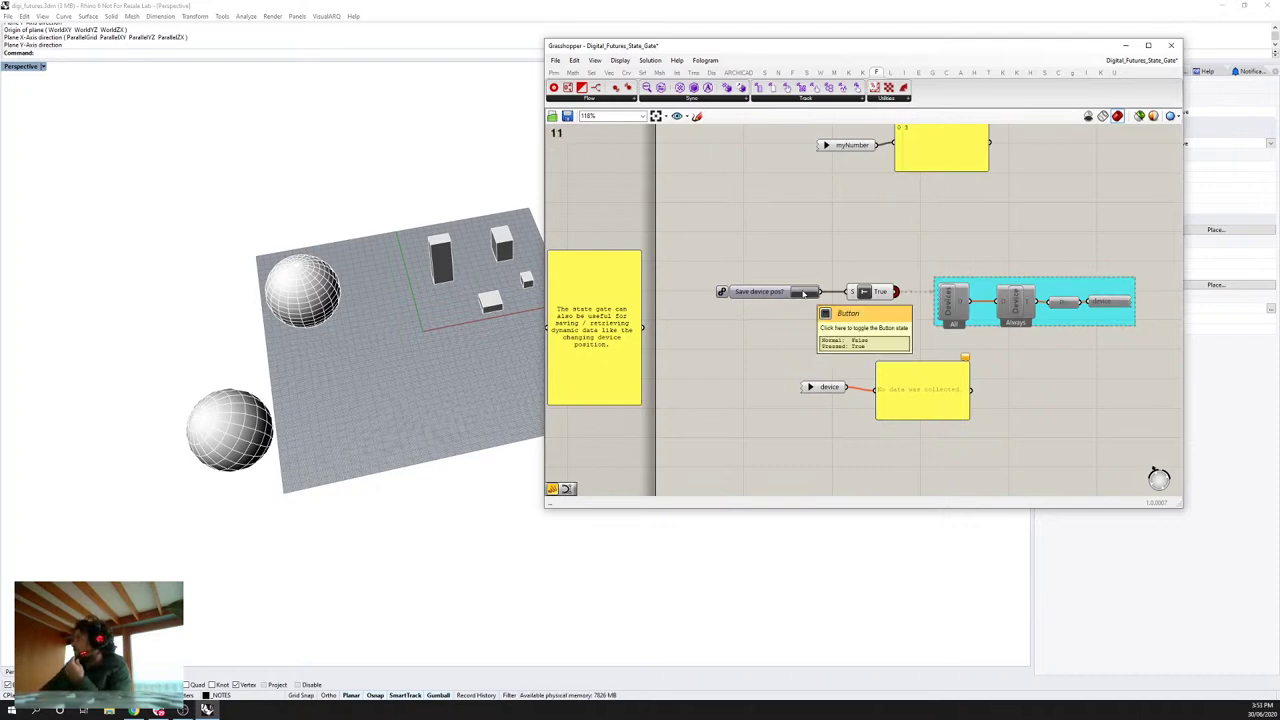
left_click_drag(1040, 289, 1008, 270)
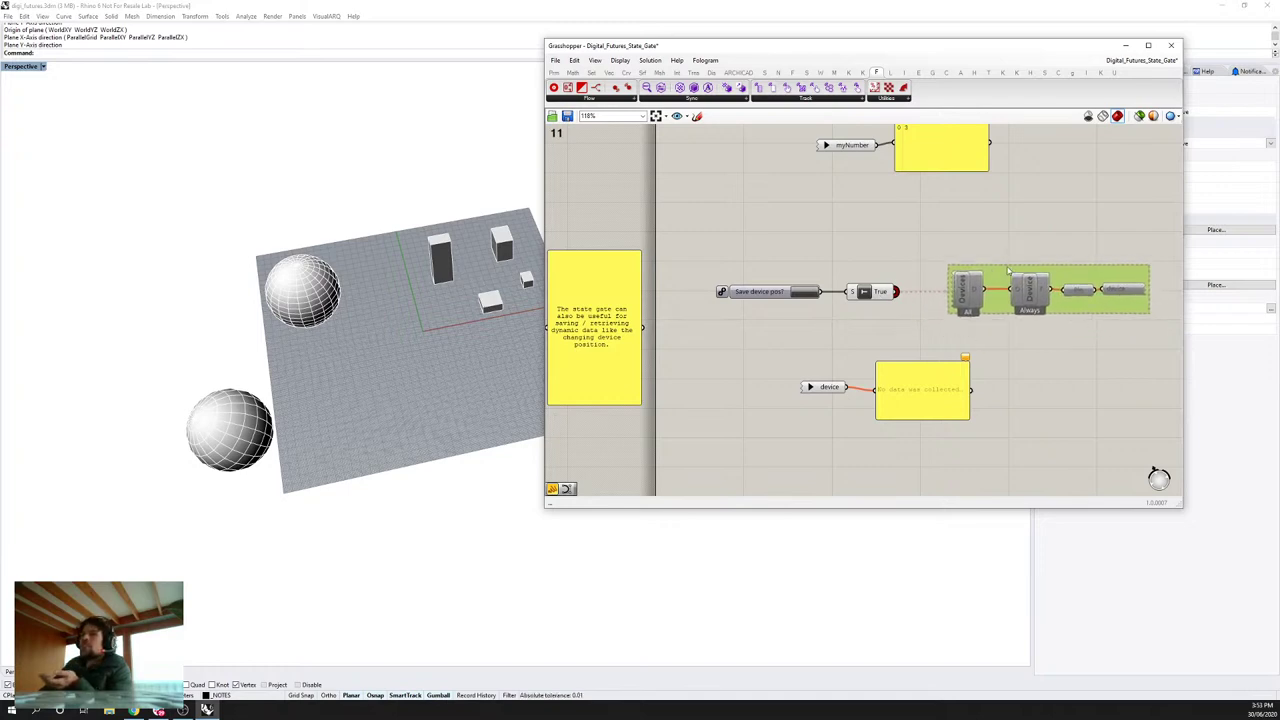
scroll(1008, 270, "up", 2)
right_click_drag(1008, 270, 891, 273)
left_click(850, 297)
left_click_drag(922, 298, 1023, 286)
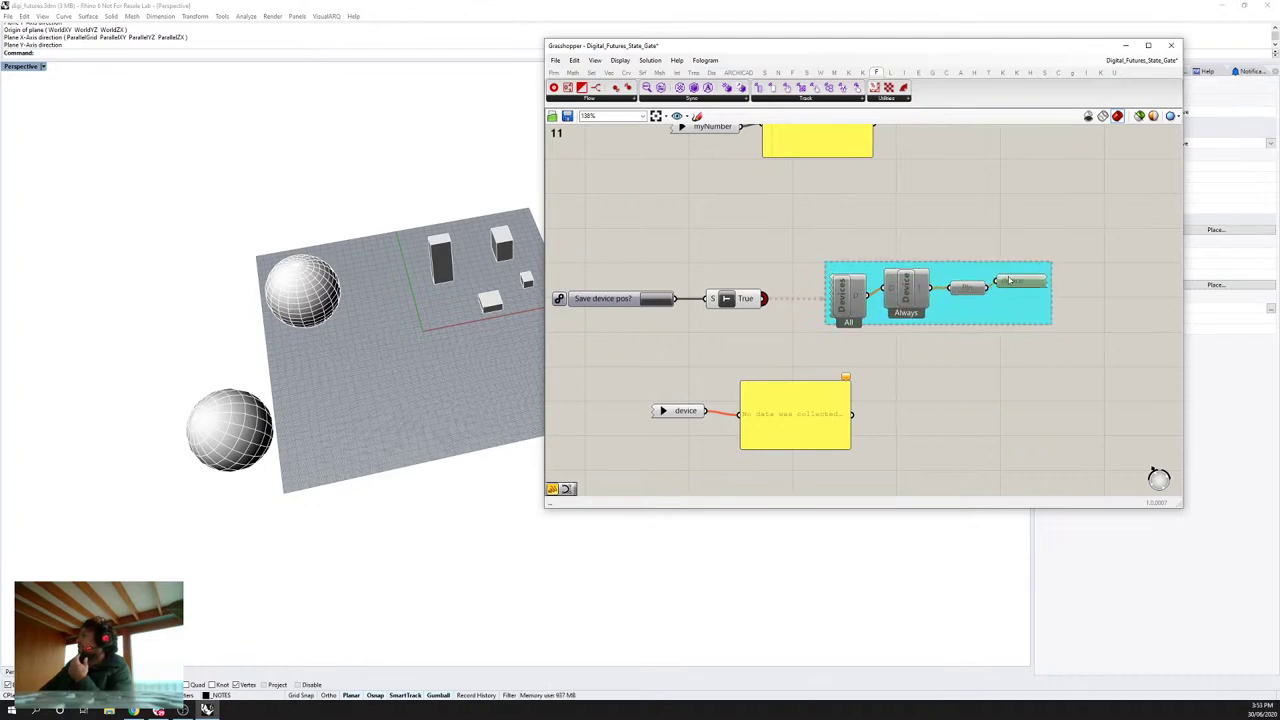
Step: Move the standalone device parameter closer to its panel and trigger Save device pos?
left_click_drag(686, 410, 700, 414)
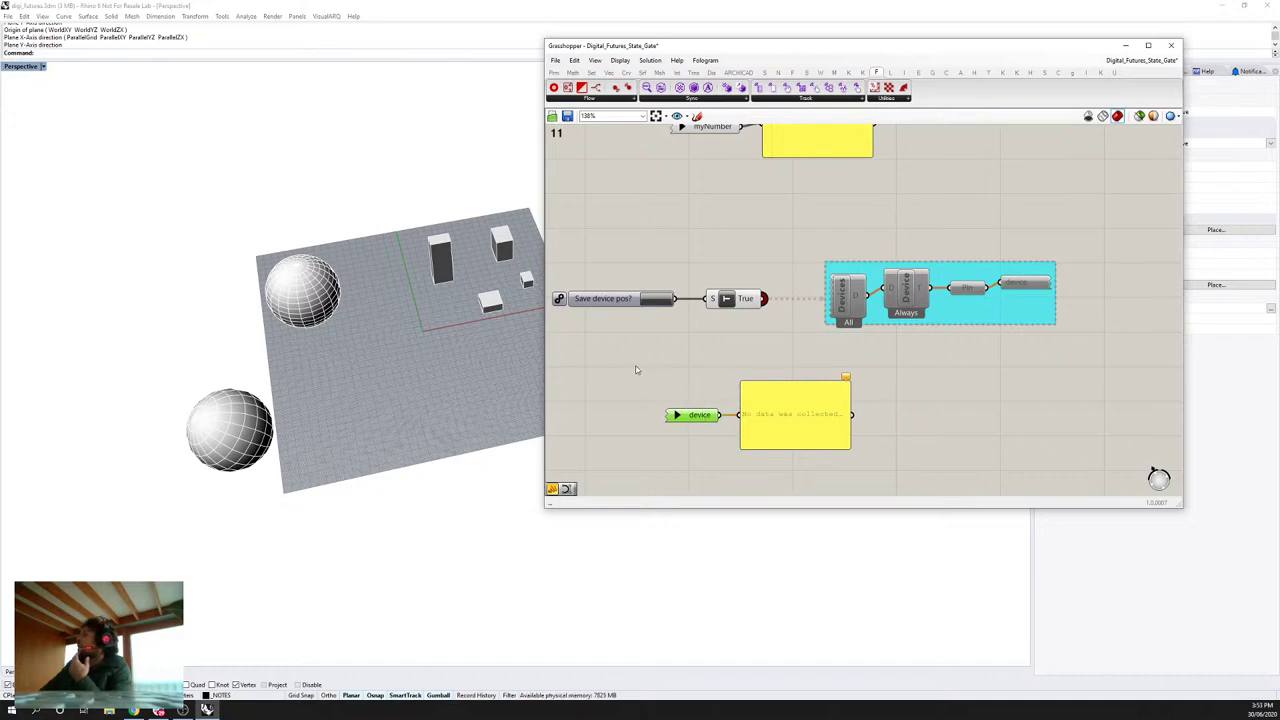
right_click_drag(645, 356, 748, 352)
left_click(761, 297)
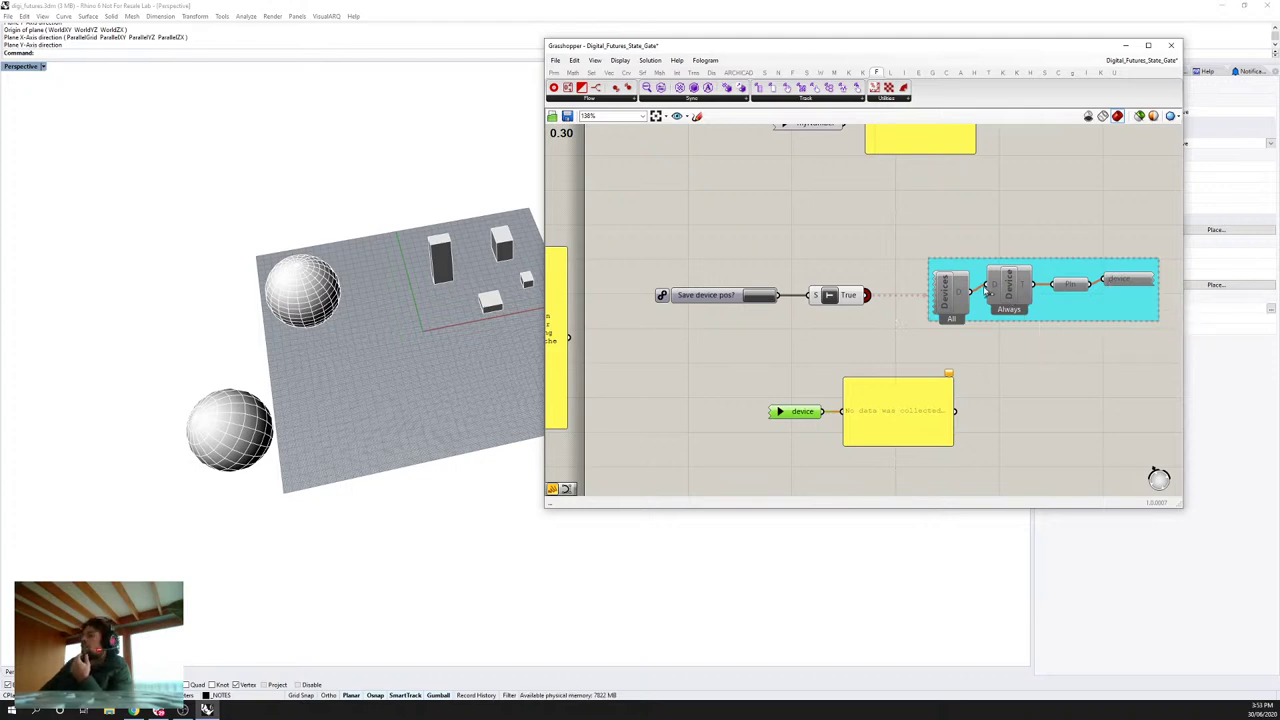
scroll(842, 302, "down", 3)
scroll(842, 302, "down", 4)
right_click_drag(950, 230, 901, 344)
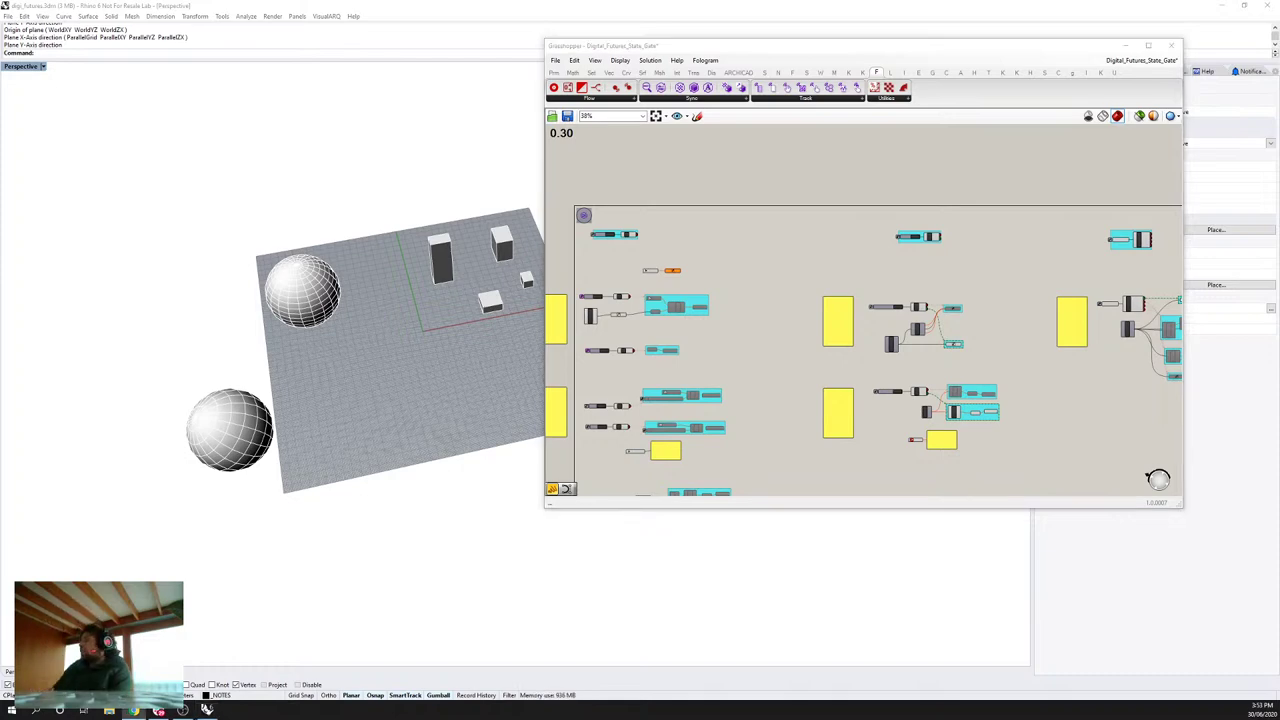
Step: Examine the True and False outputs of the state gate in the "Run one of two options" example
scroll(695, 330, "up", 2)
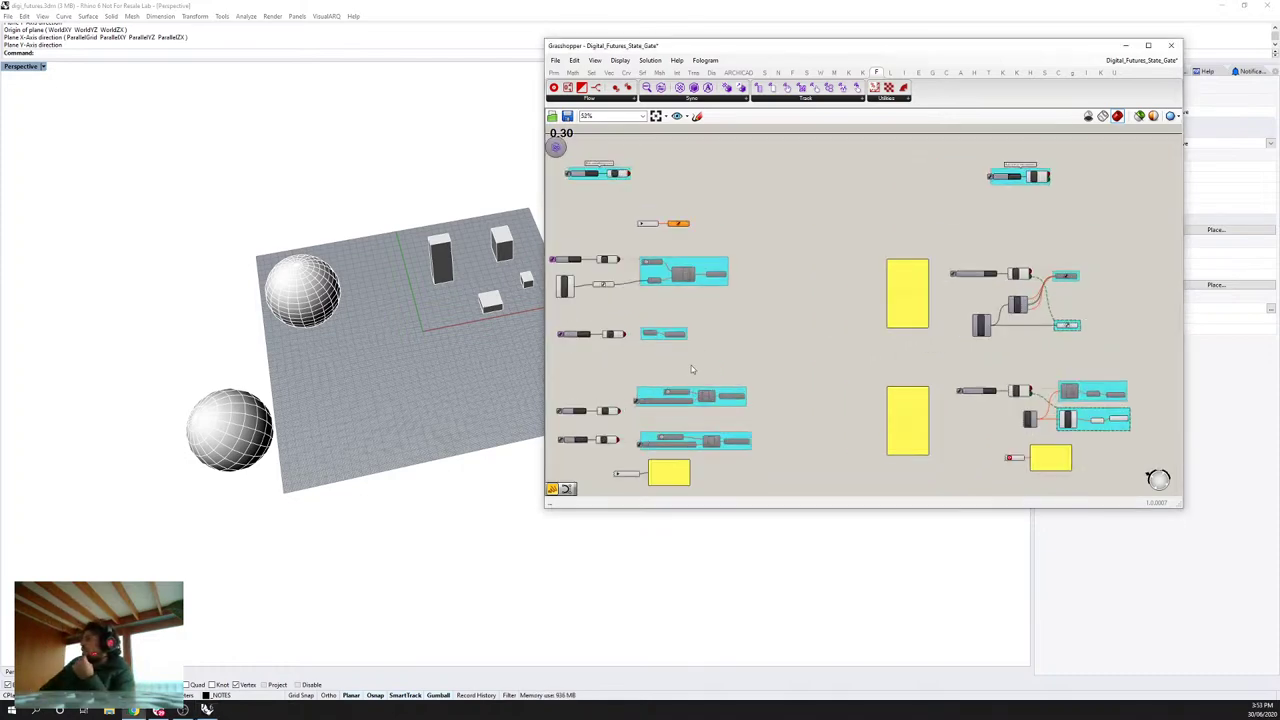
scroll(719, 355, "up", 5)
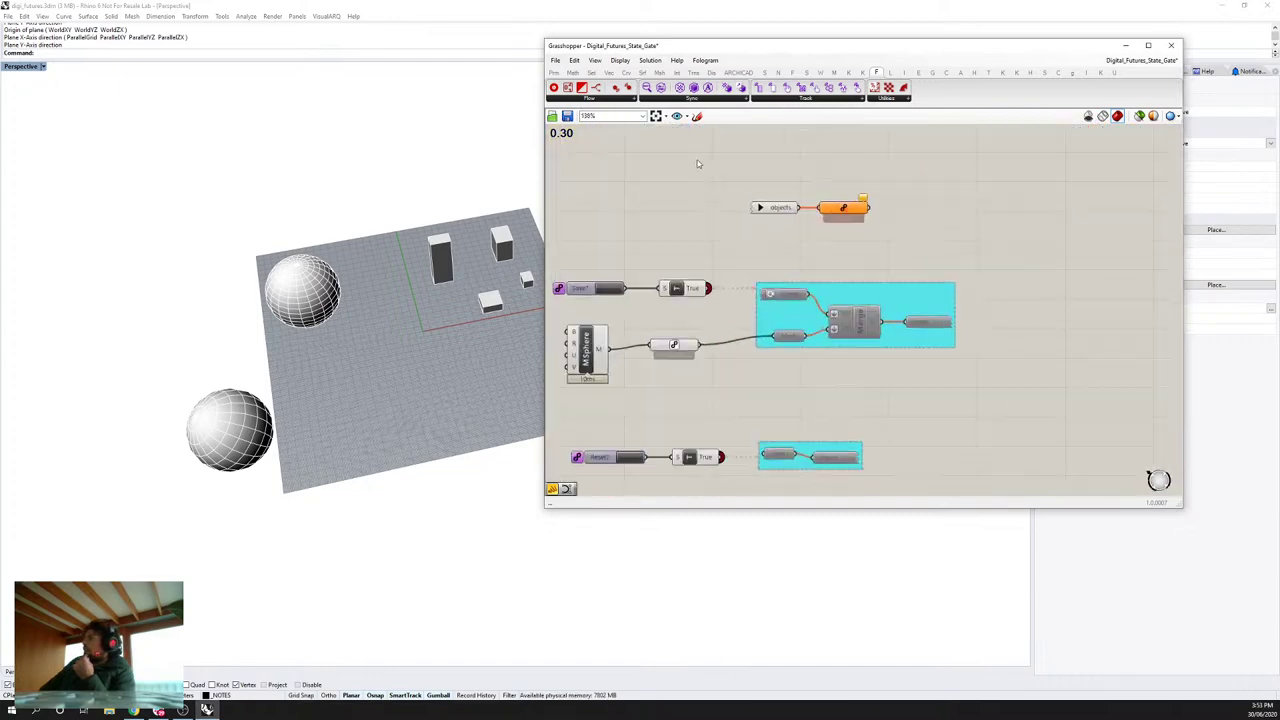
scroll(722, 268, "up", 3)
scroll(813, 298, "down", 5)
scroll(815, 275, "up", 5)
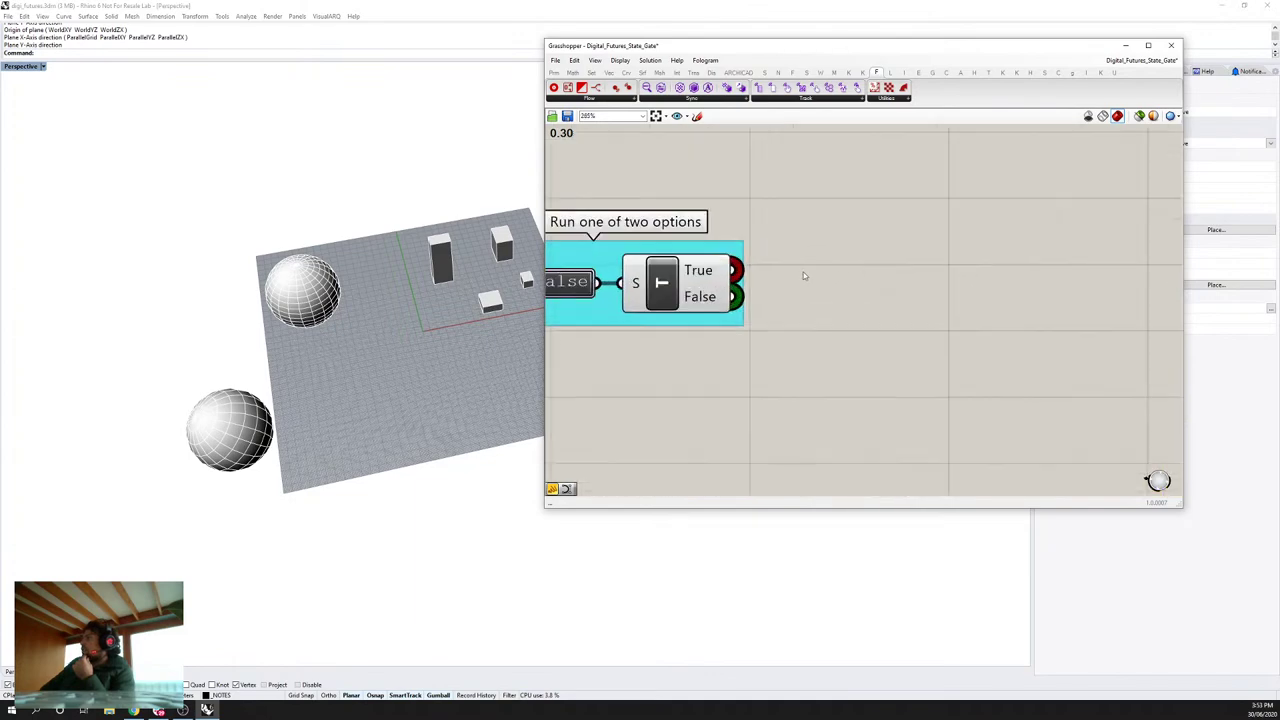
mouse_move(704, 274)
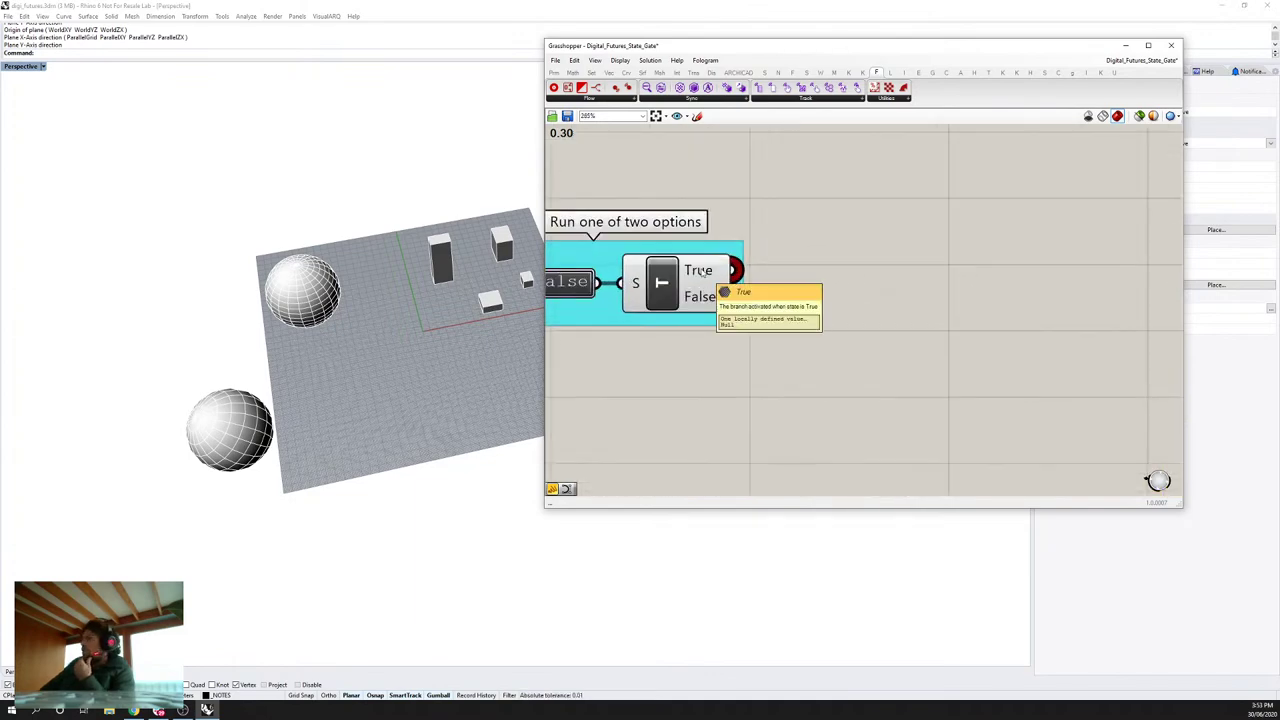
left_click_drag(735, 270, 971, 383)
scroll(971, 383, "down", 2)
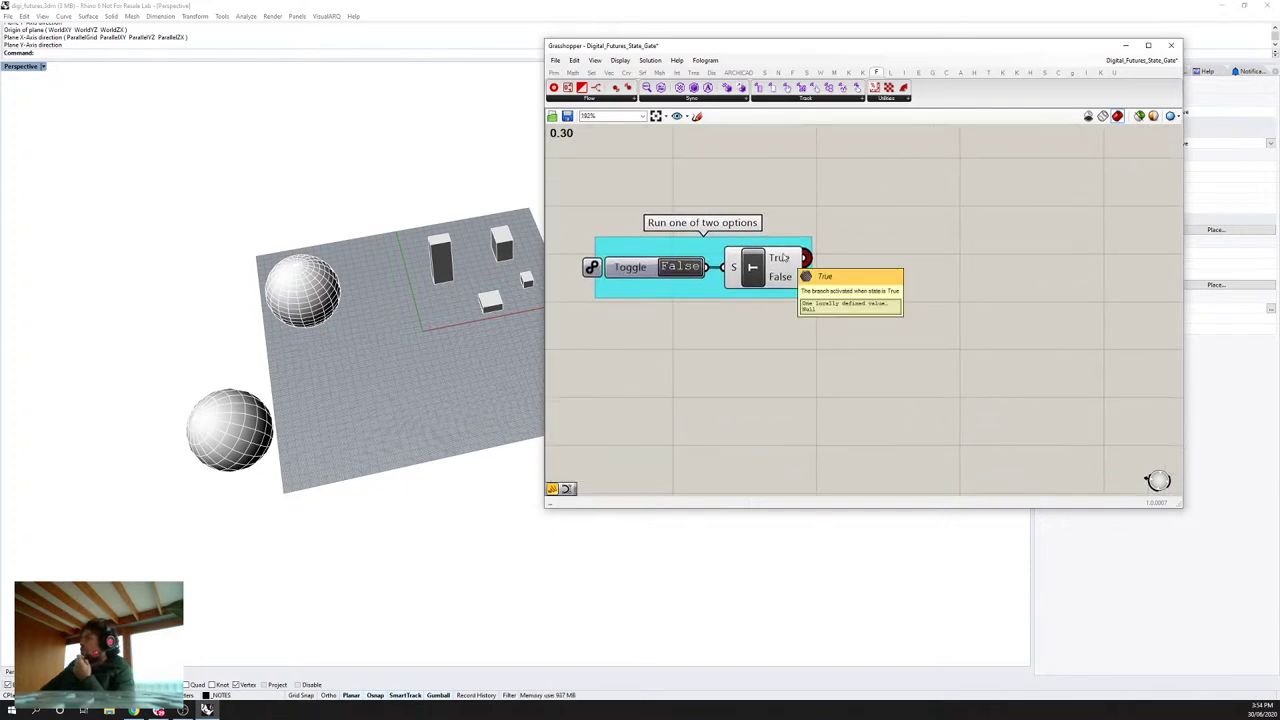
Step: Examine the gate outputs and the value list's options in the "Switch between an arbitrary number of modes" example
scroll(812, 366, "down", 4)
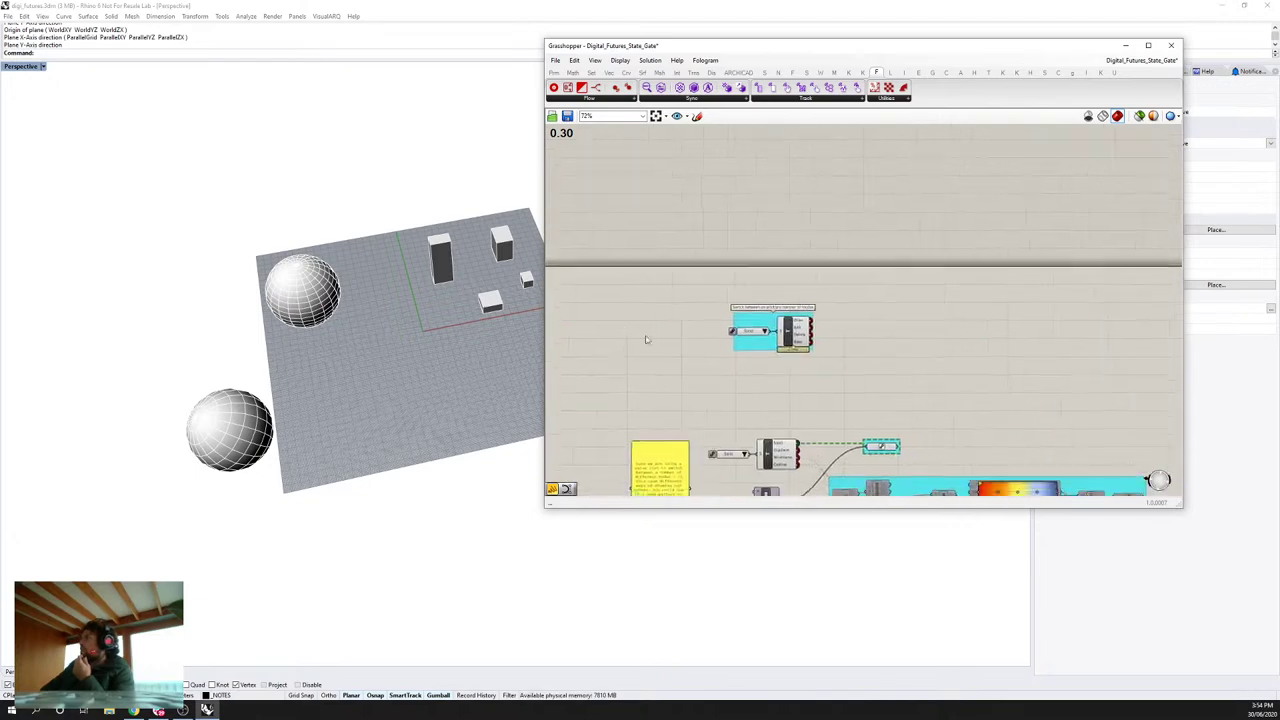
scroll(790, 337, "up", 7)
left_click(849, 296)
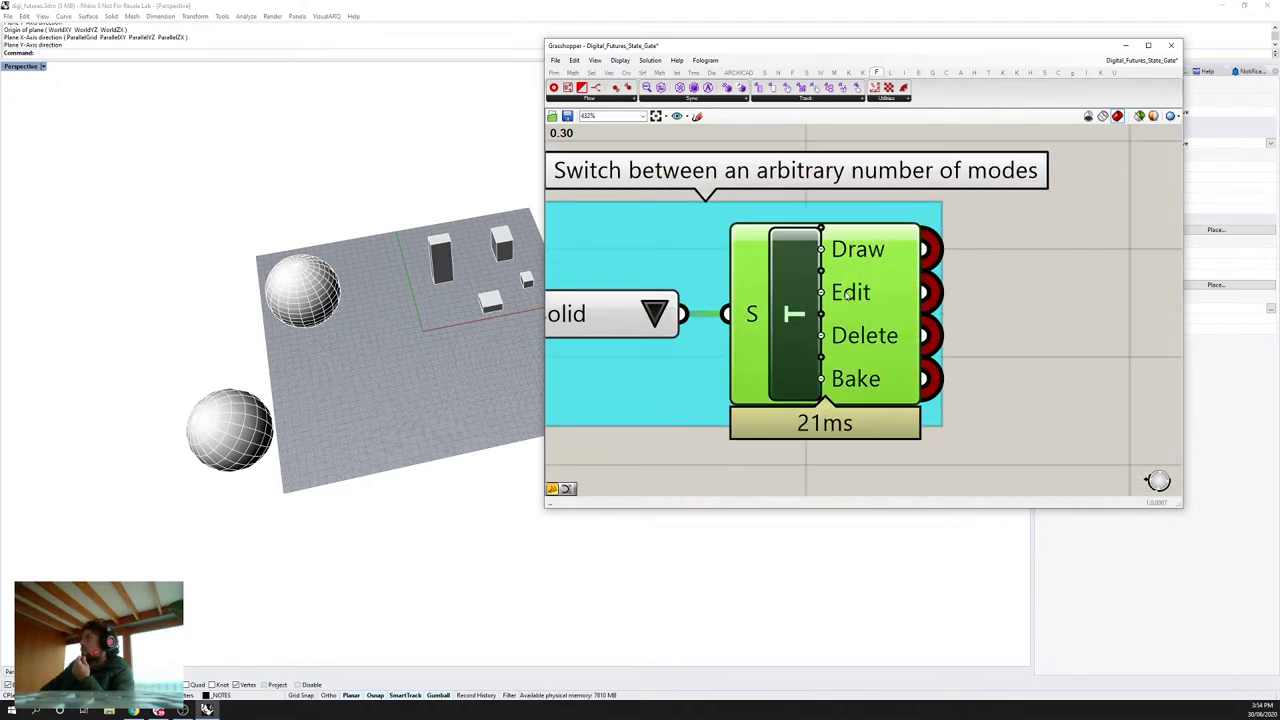
right_click(848, 295)
right_click(836, 338)
left_click(968, 313)
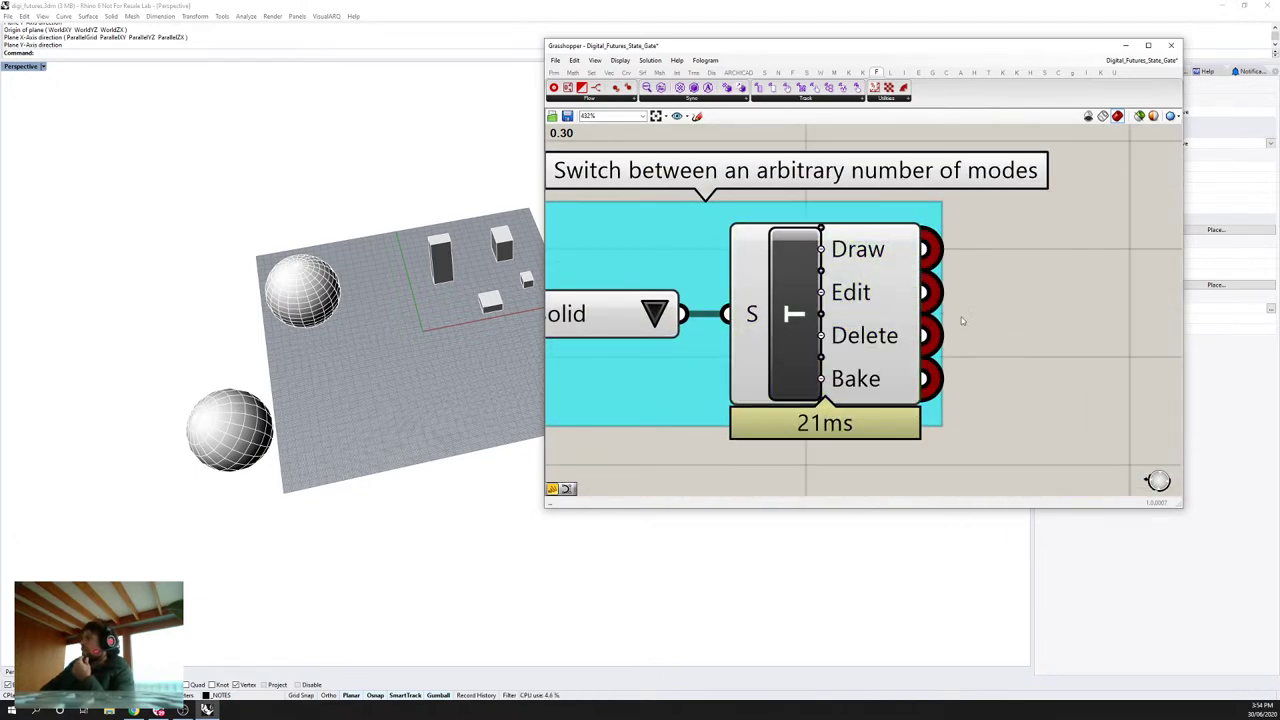
scroll(640, 300, "down", 2)
right_click_drag(640, 300, 726, 286)
left_click(736, 305)
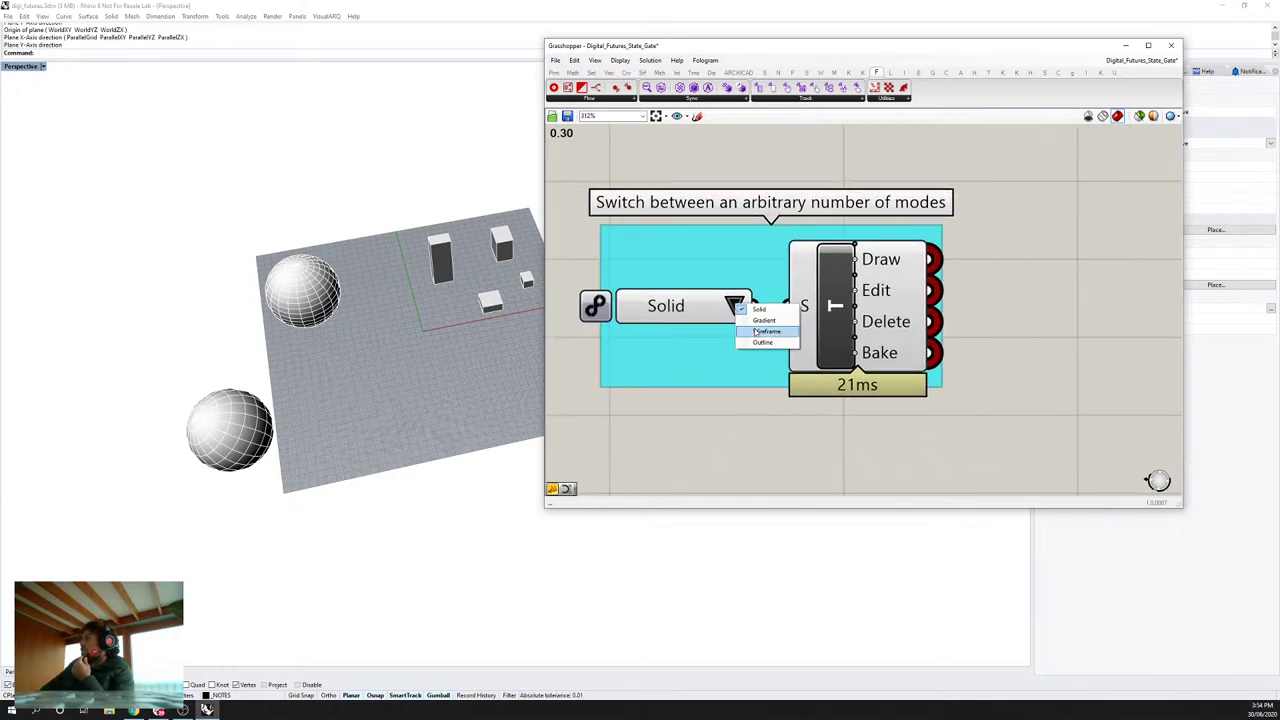
left_click(760, 310)
left_click(735, 304)
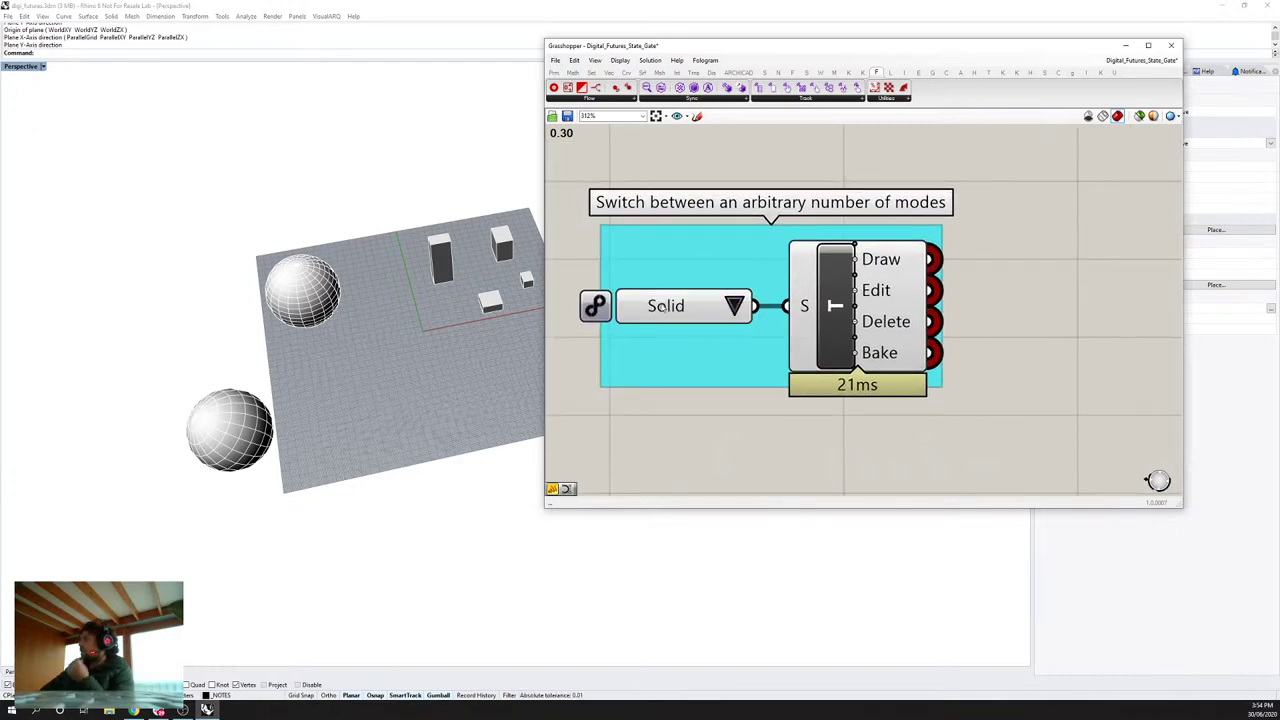
Step: Replace the mode-switching value list's entries with Draw, Edit, Delete and Bake, and check the new list of options
double_click(662, 310)
key("ctrl+a")
type("Draw")
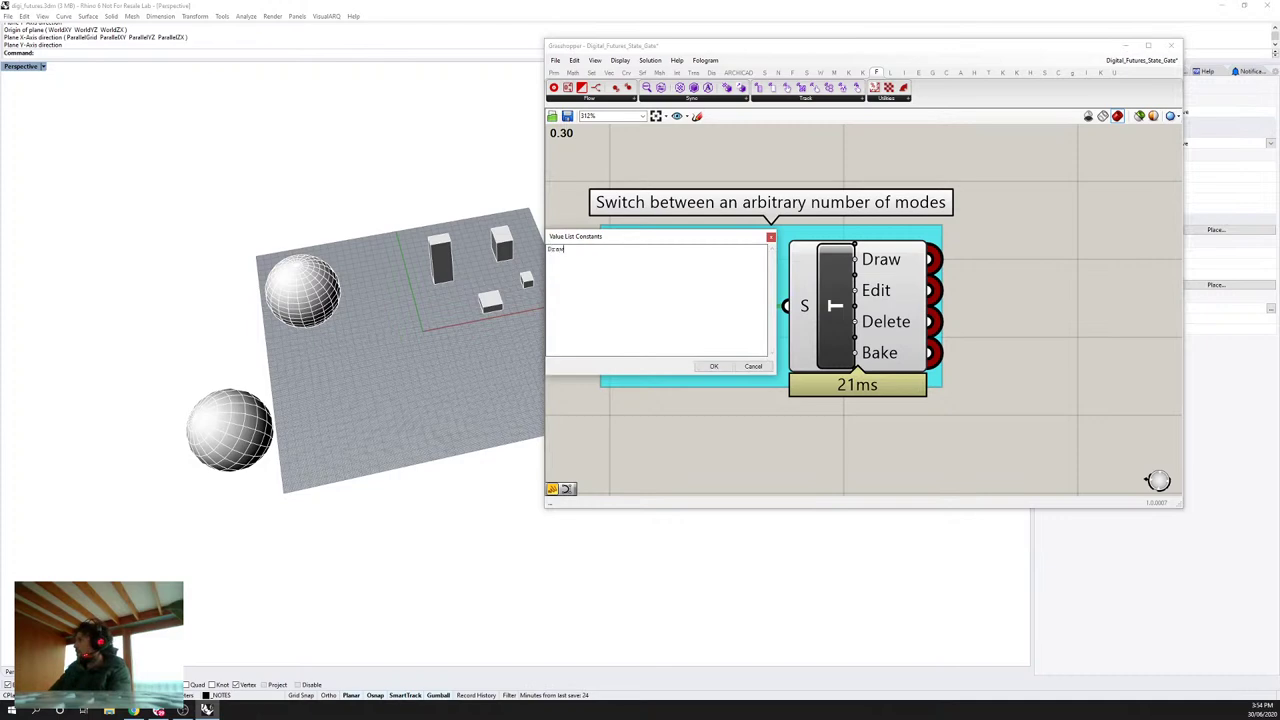
type(" Edit Delete Bake")
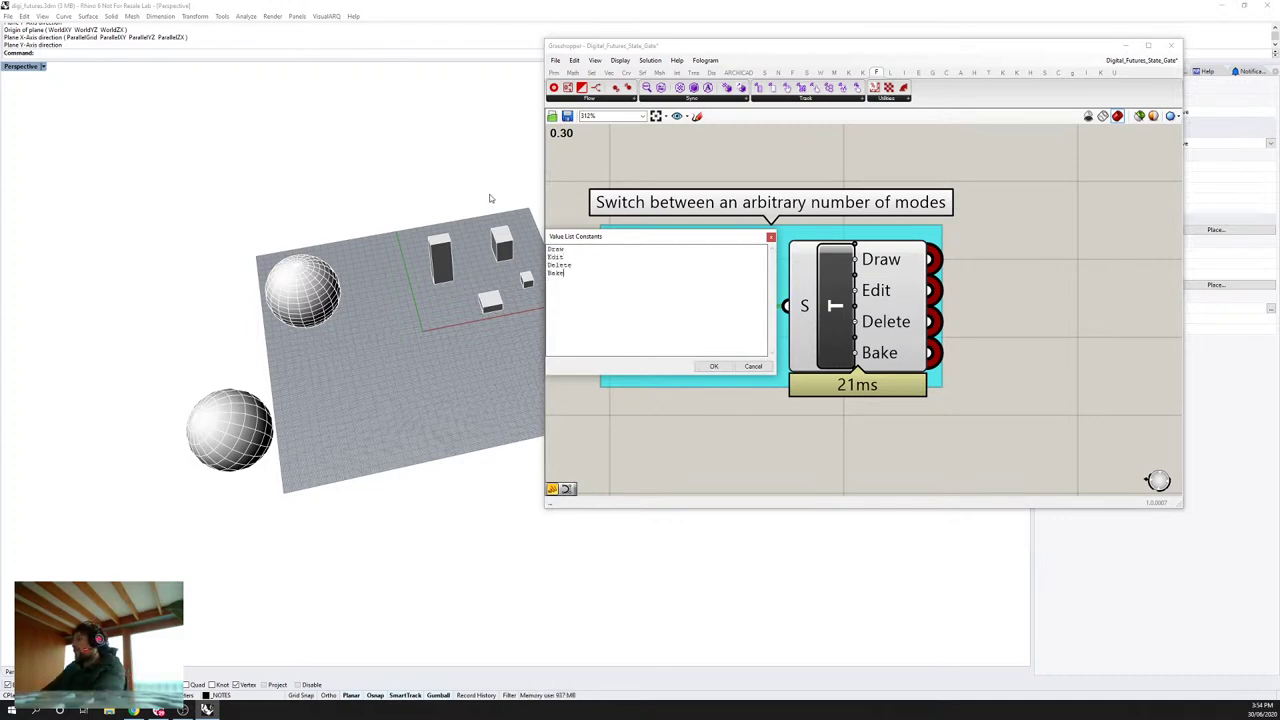
mouse_move(597, 277)
left_mouse_down()
mouse_move(530, 232)
mouse_move(569, 254)
left_mouse_up()
left_click(569, 254)
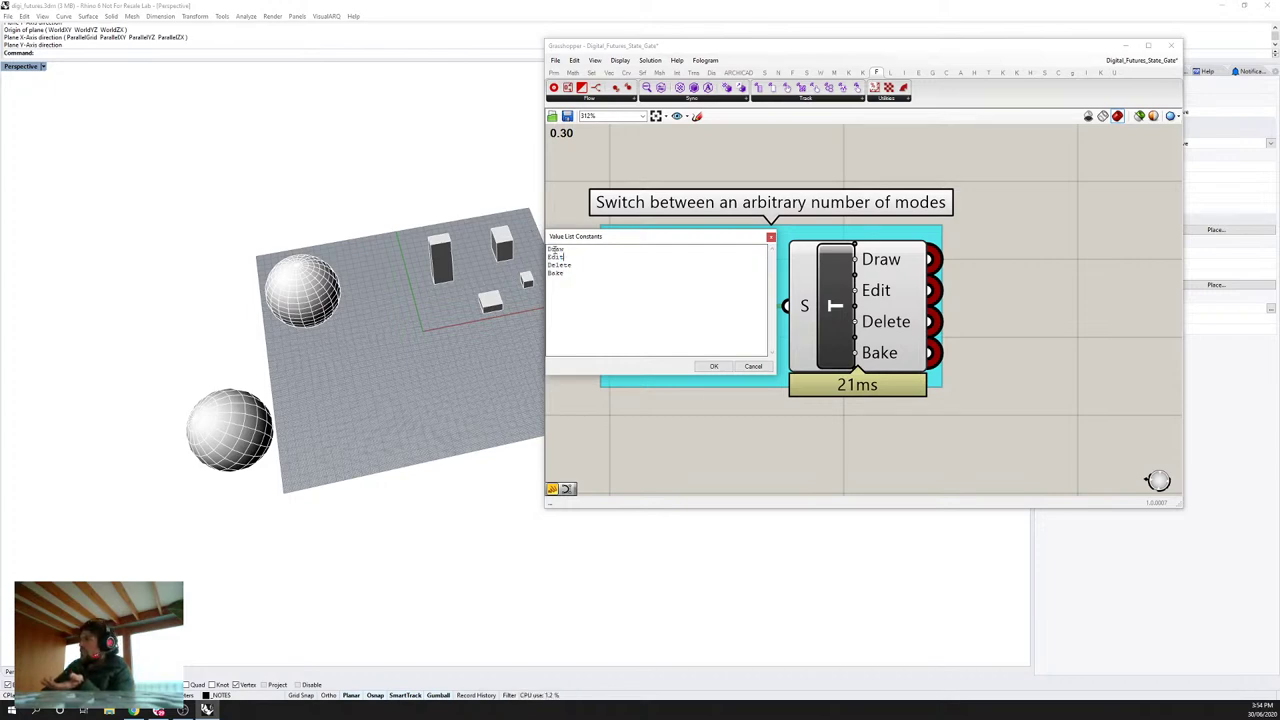
left_click(737, 368)
left_click(704, 306)
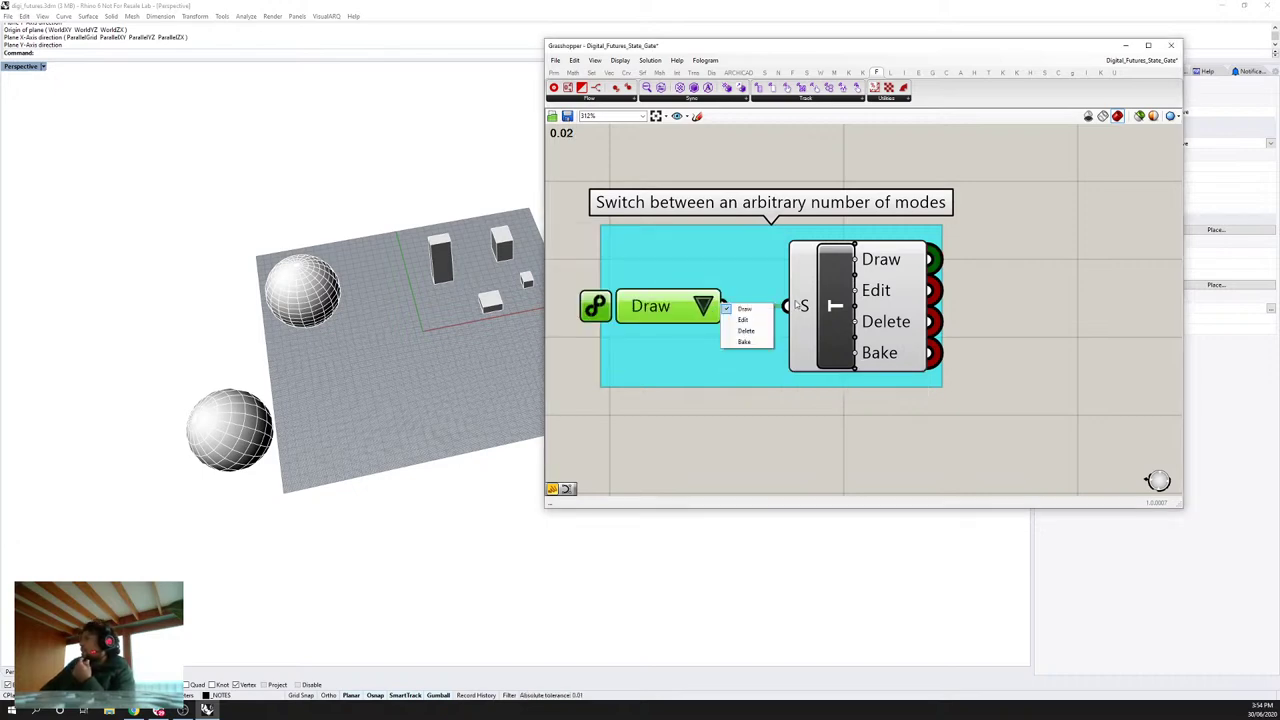
left_click_drag(795, 305, 726, 305)
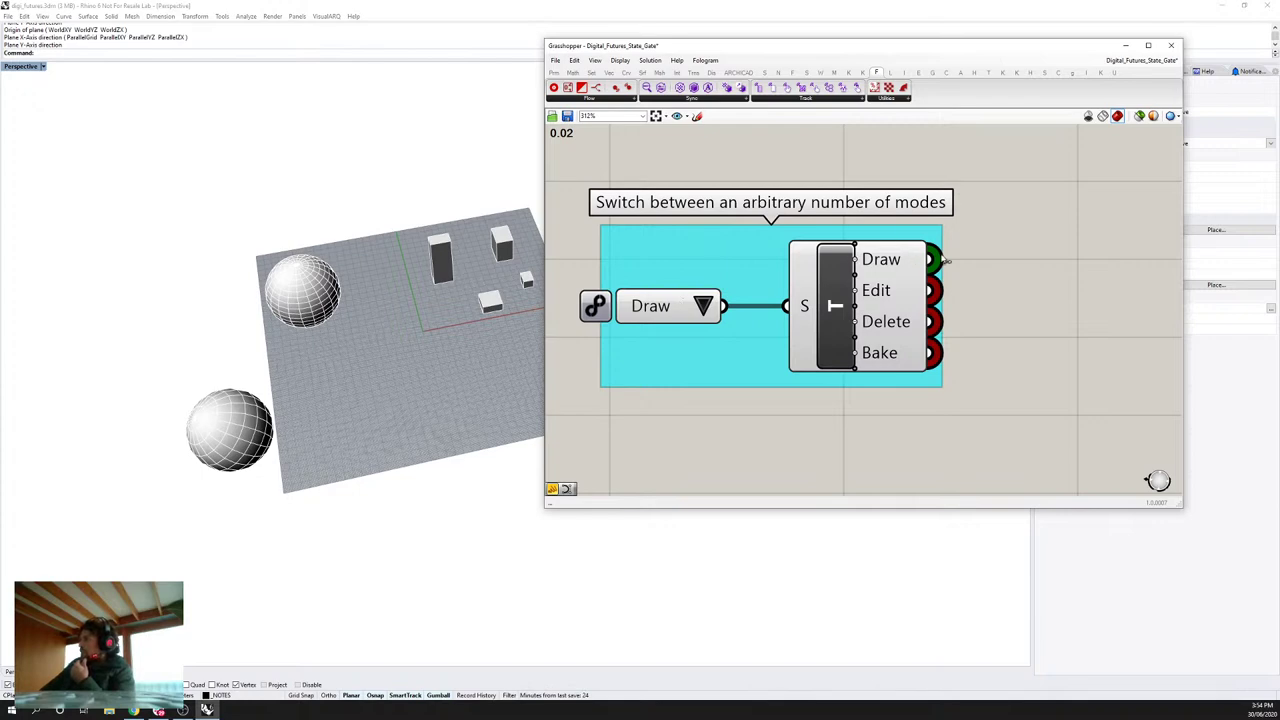
mouse_move(932, 259)
left_mouse_down()
mouse_move(1055, 216)
mouse_move(940, 256)
mouse_move(1090, 218)
mouse_move(942, 270)
left_mouse_up()
left_click_drag(928, 259, 1076, 237)
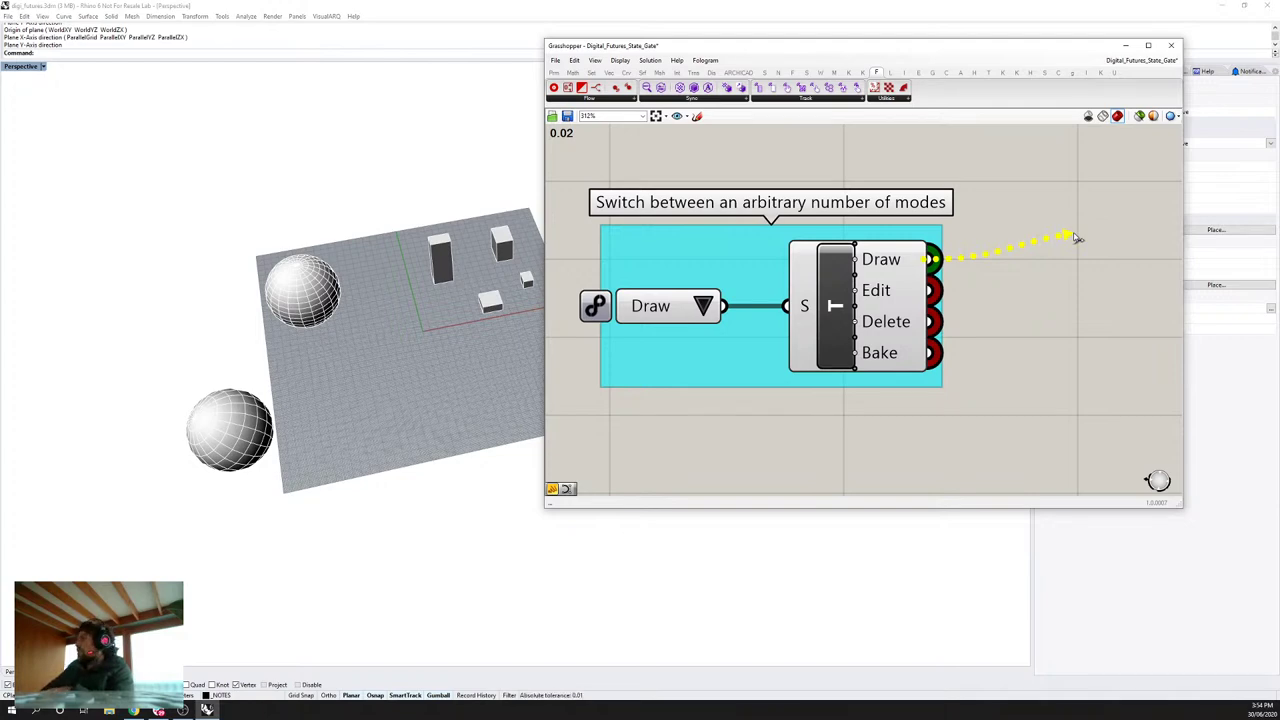
mouse_move(1076, 237)
left_mouse_down()
mouse_move(1117, 195)
mouse_move(112, 396)
left_mouse_up()
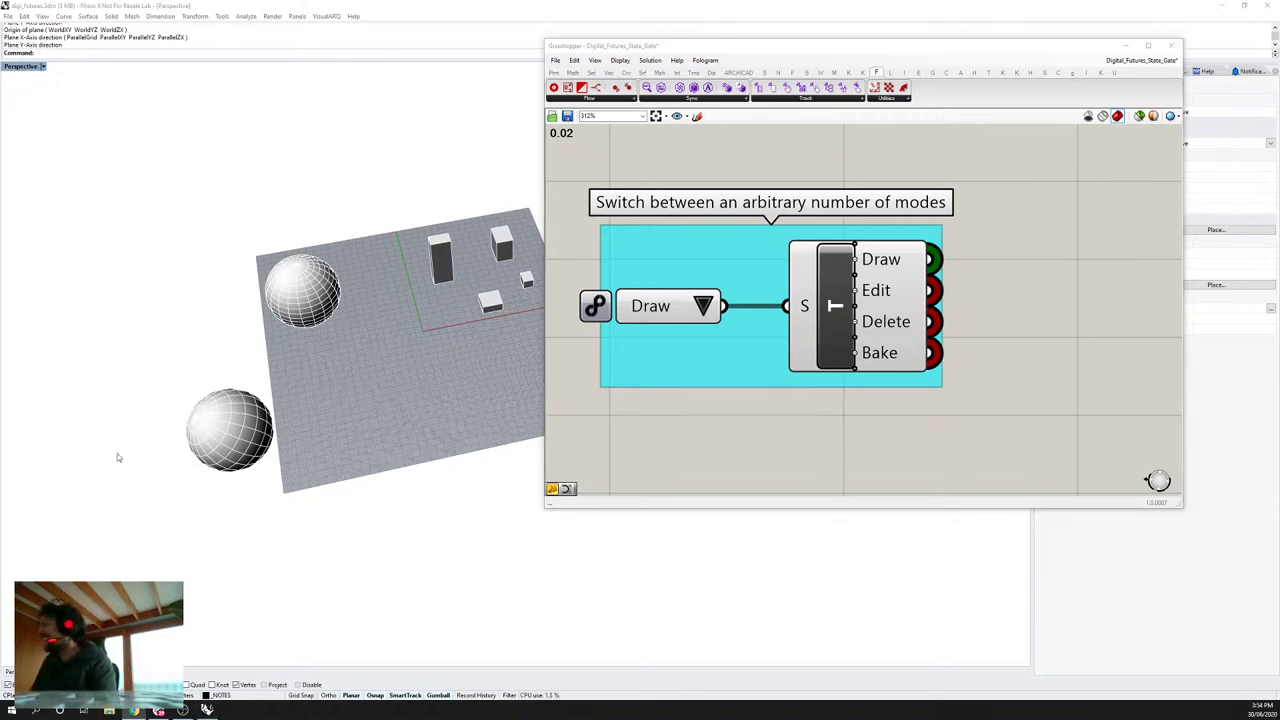
left_click(829, 426)
Step: Move the Toggle in the "Run one of two options" group slightly left, away from its state gate
scroll(829, 426, "down", 6)
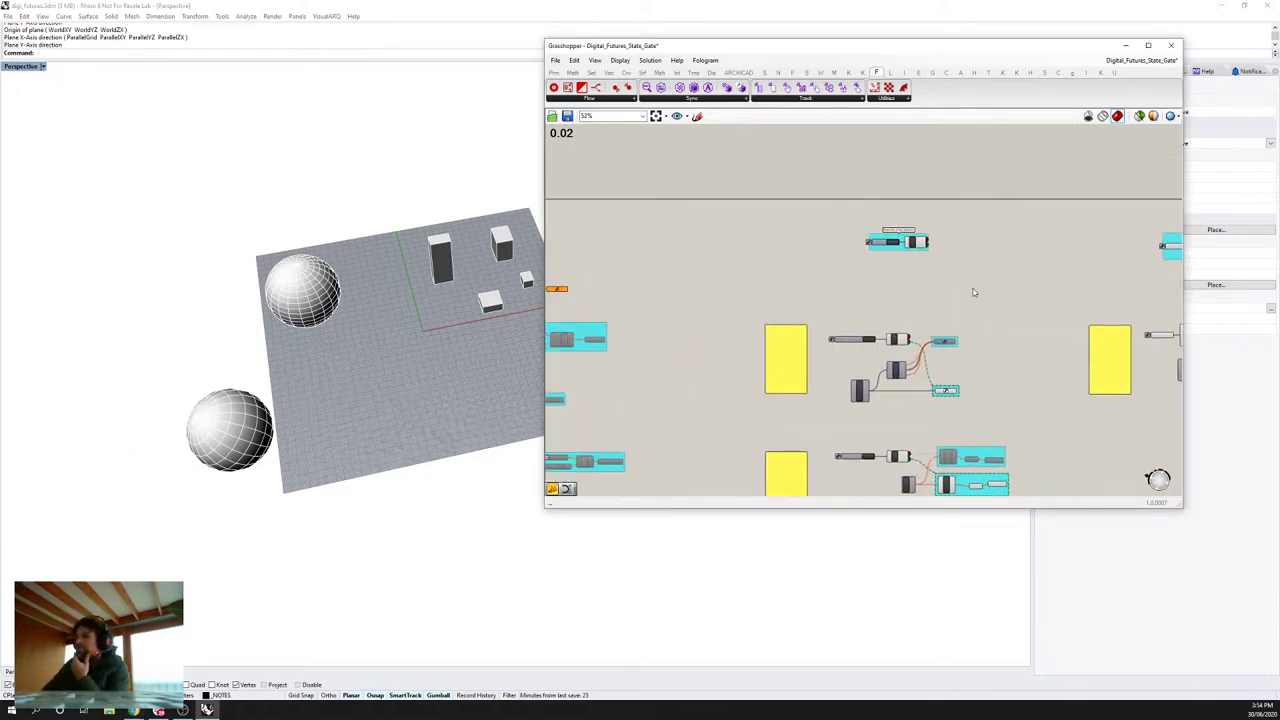
scroll(914, 240, "up", 5)
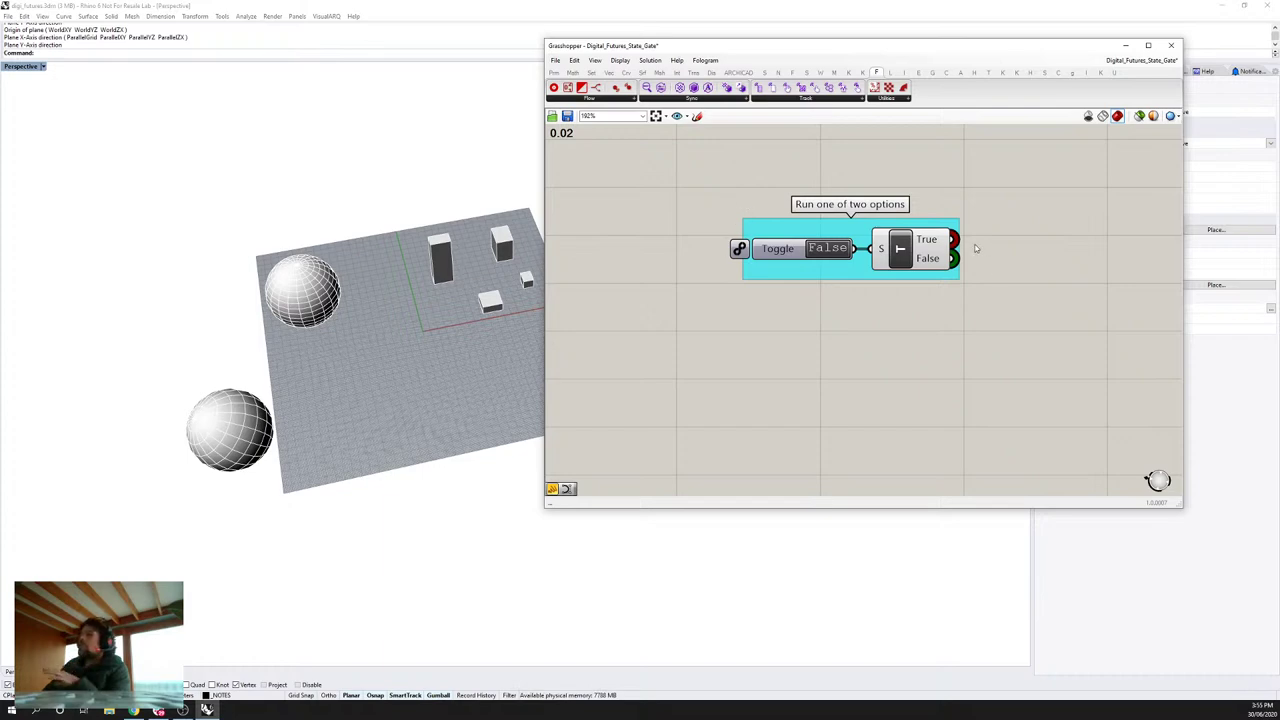
left_click_drag(774, 249, 755, 249)
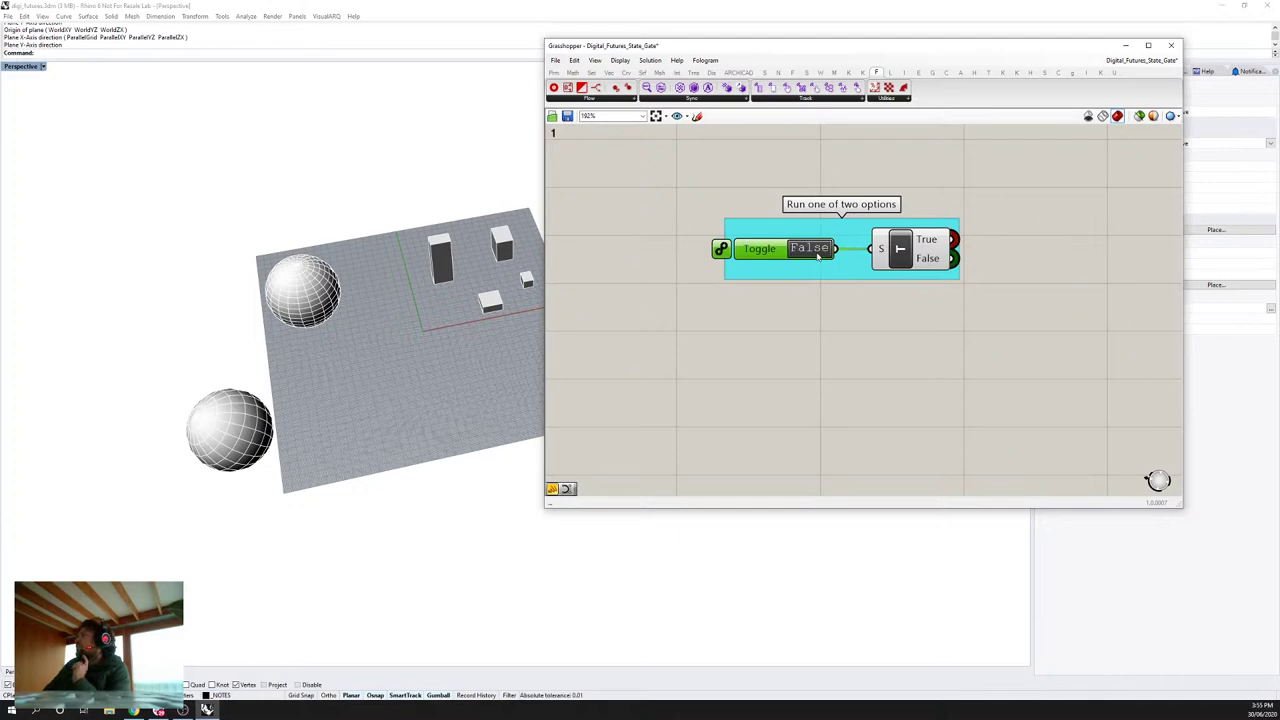
Step: Switch the Show Wireframe? toggle on, off and on again, and inspect the sphere in the Rhino viewport
key("ctrl+2")
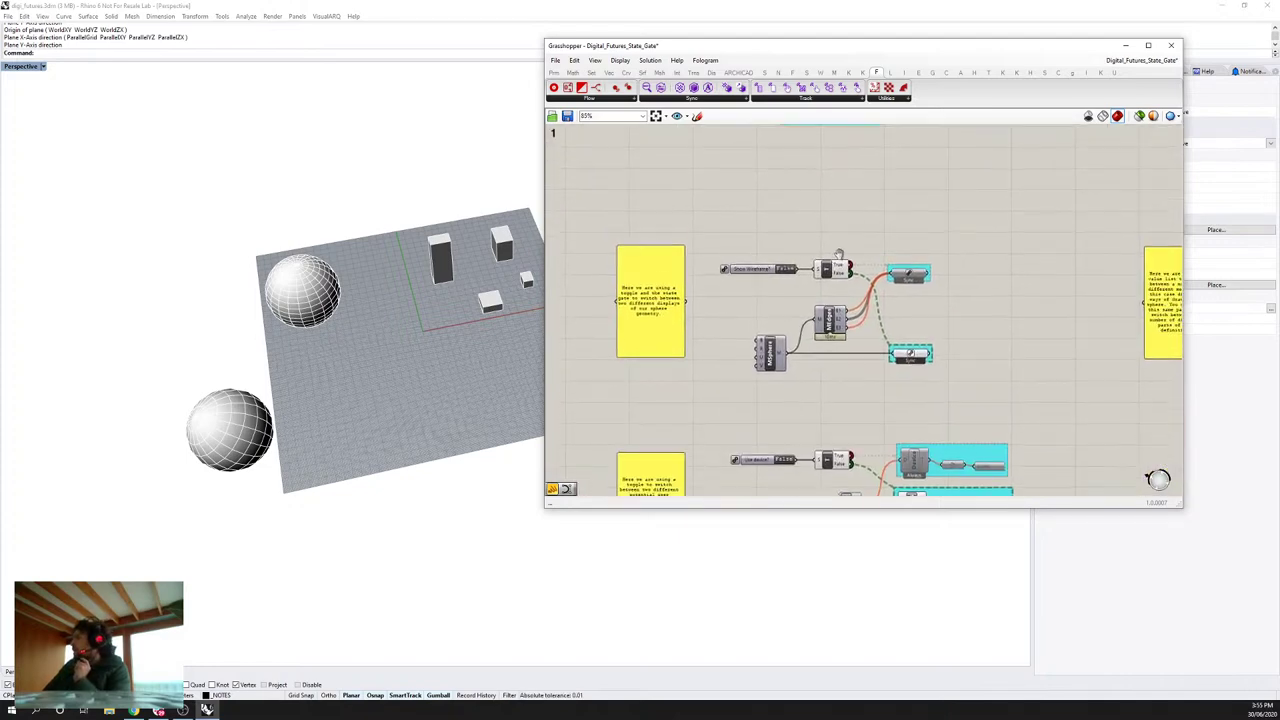
key("ctrl+1")
right_click_drag(831, 290, 873, 289)
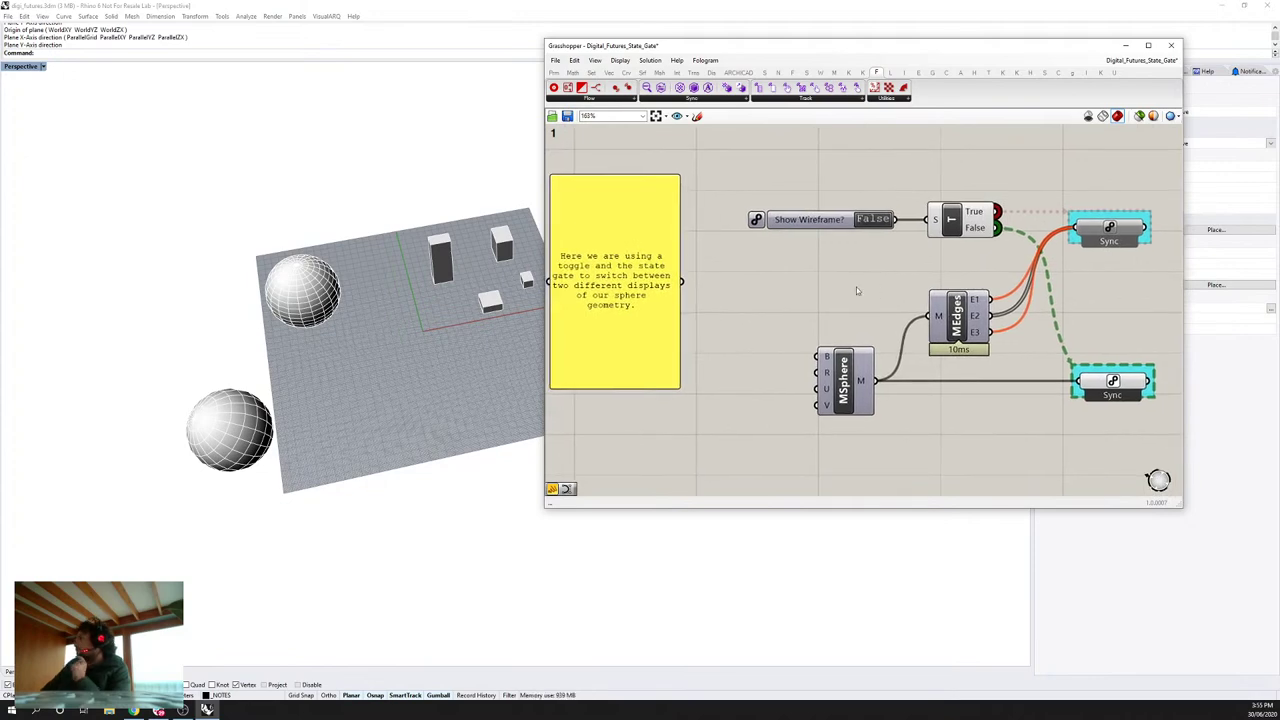
double_click(873, 219)
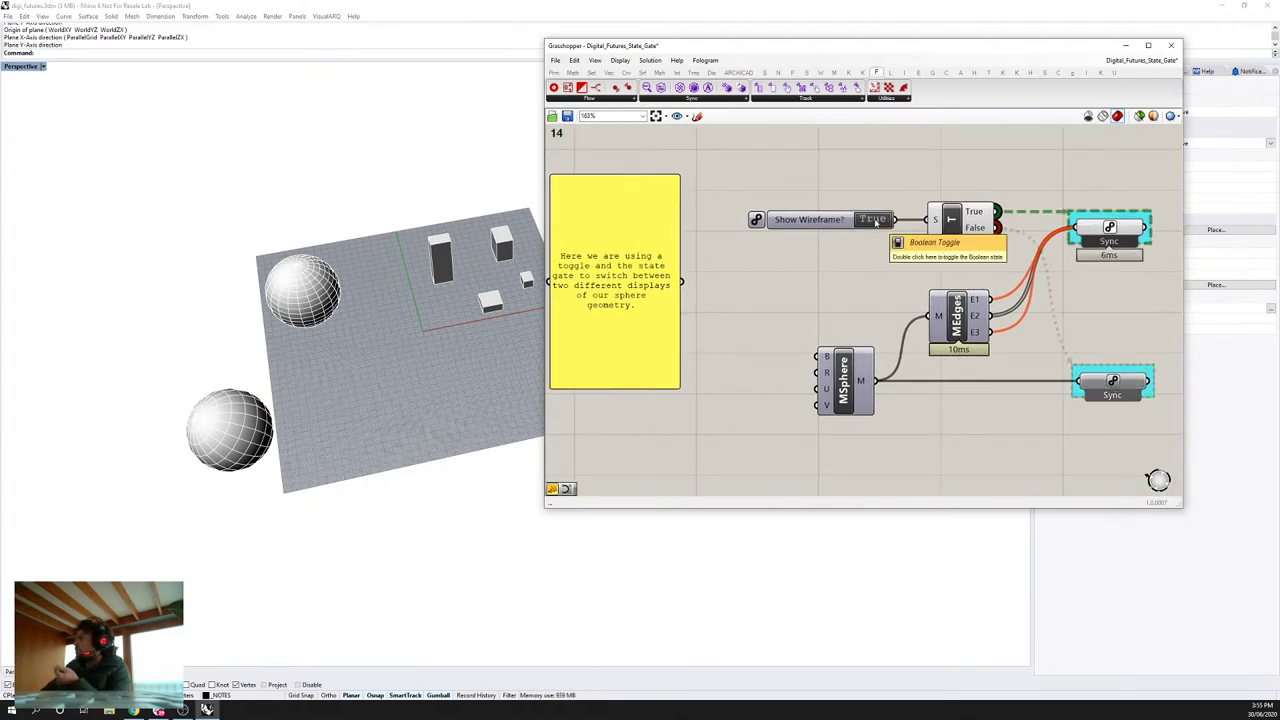
double_click(873, 219)
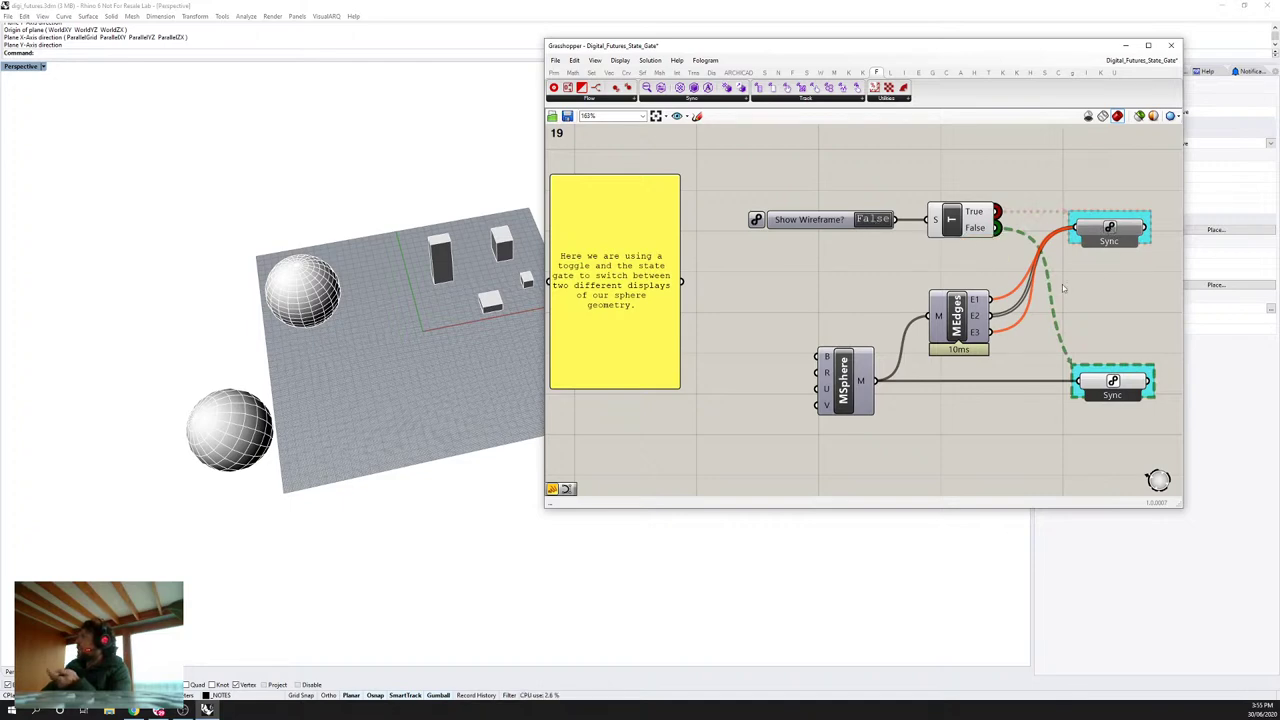
double_click(873, 219)
scroll(457, 291, "down", 5)
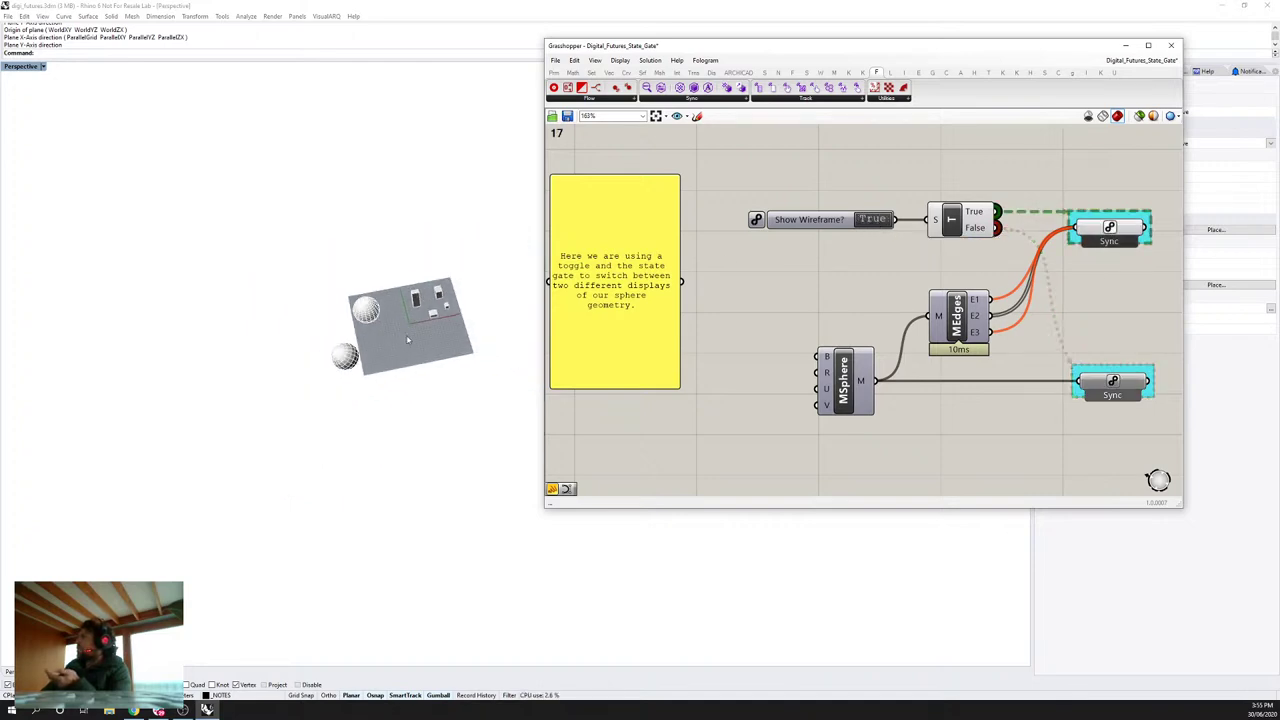
scroll(457, 291, "up", 6)
scroll(714, 379, "down", 6)
Step: Hide the geometry of the one-shot event definitions and of the mode-switching definitions on either side of the two-option examples
scroll(714, 379, "down", 4)
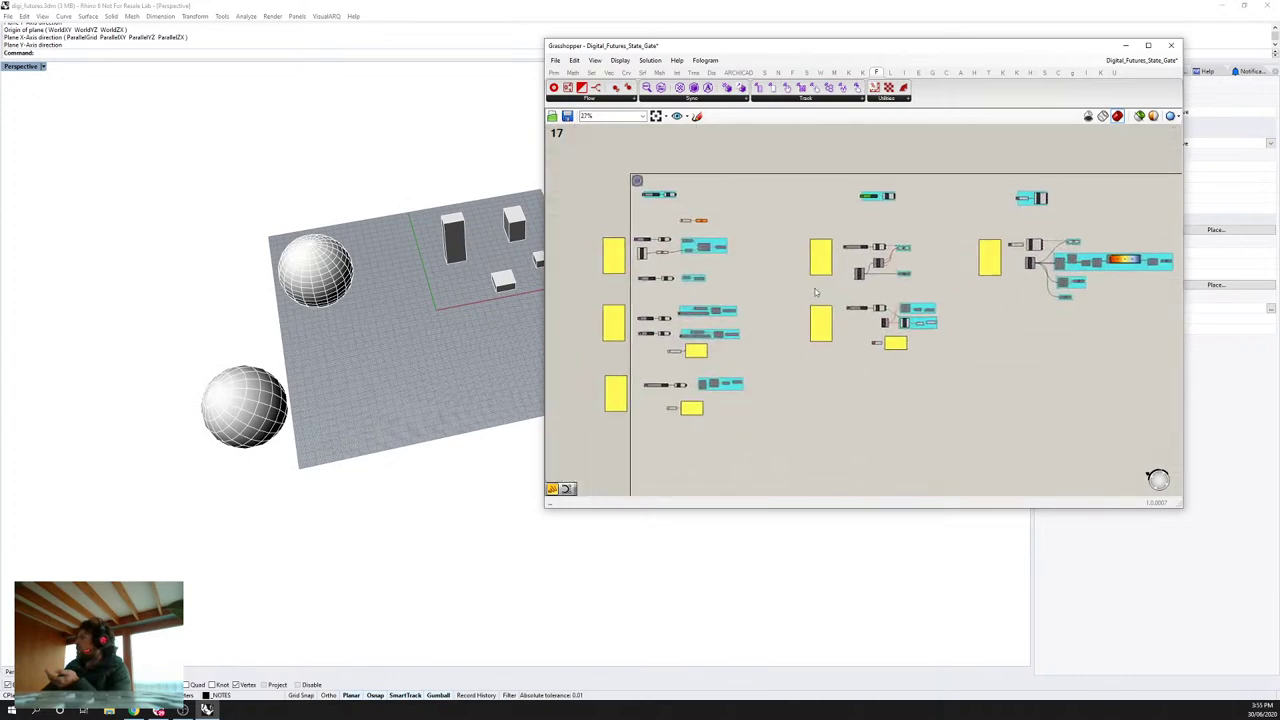
left_click_drag(760, 408, 608, 178)
left_click(613, 184)
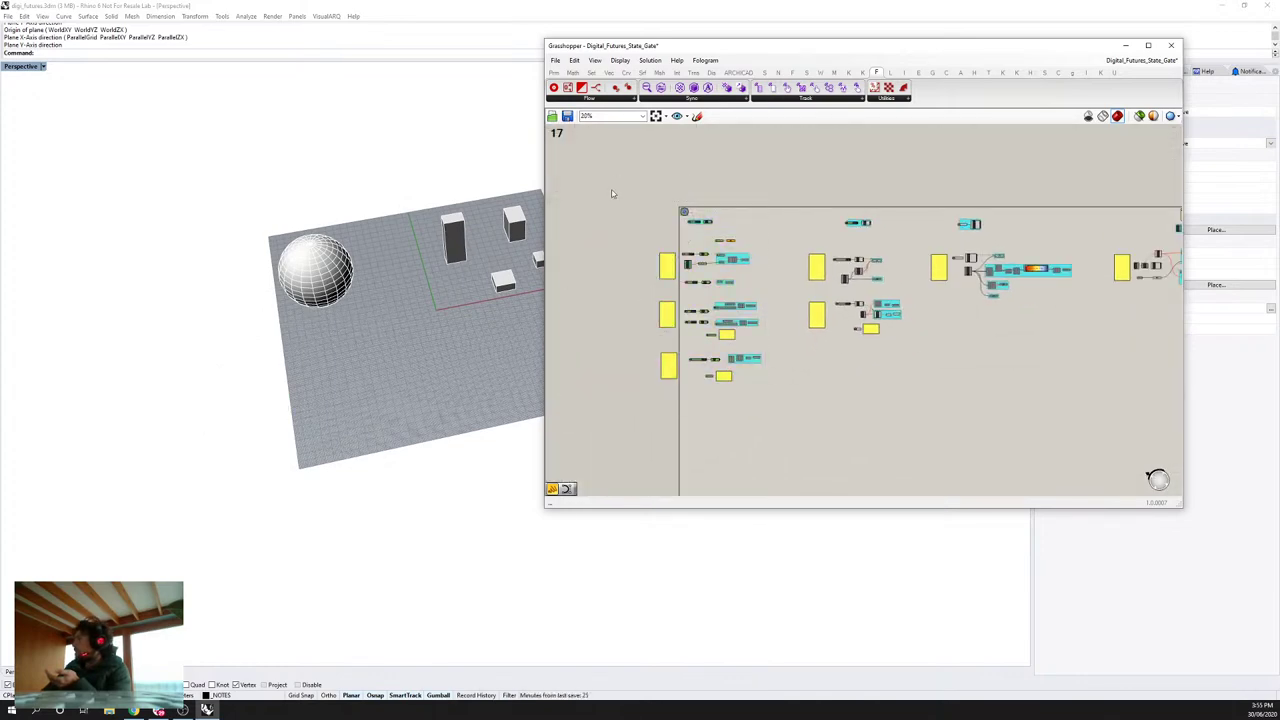
right_click_drag(999, 268, 844, 258)
left_click_drag(1123, 323, 790, 137)
right_click(779, 142)
left_click(801, 178)
Step: Set the Show Wireframe? toggle to False and move the lower Sync component slightly up and left
scroll(662, 238, "up", 10)
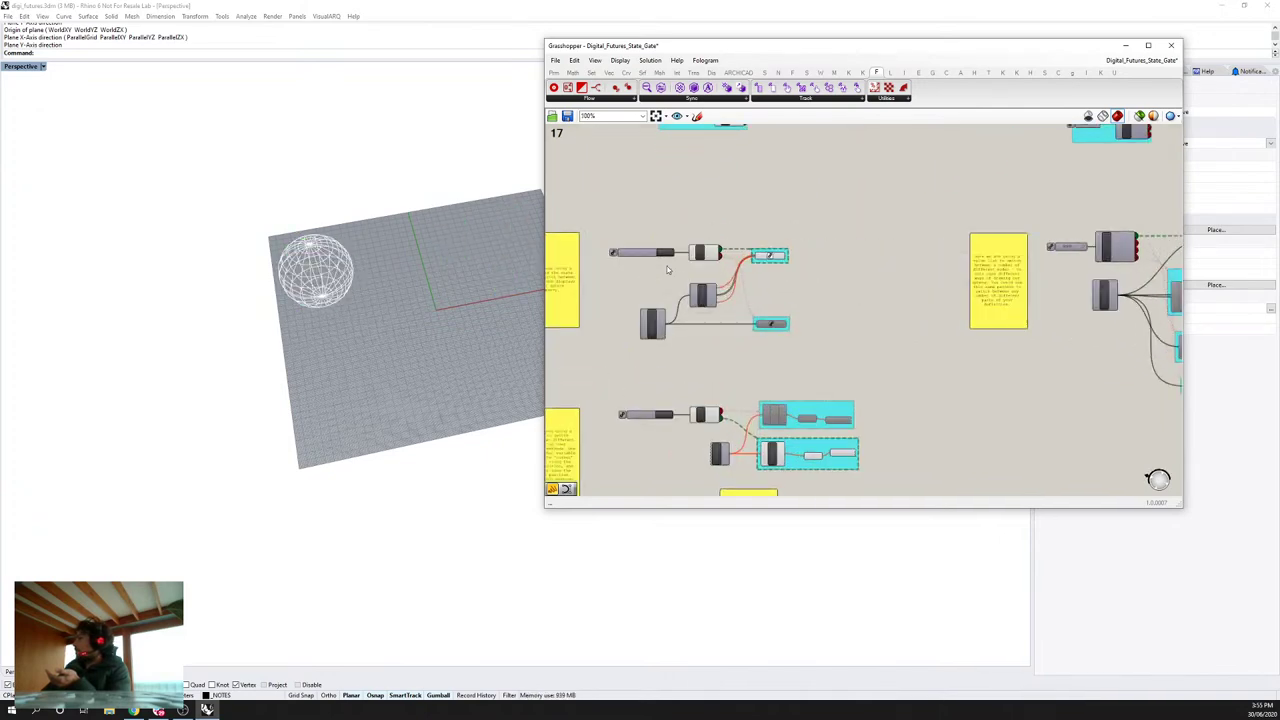
double_click(662, 238)
scroll(638, 252, "down", 2)
right_click_drag(638, 252, 734, 210)
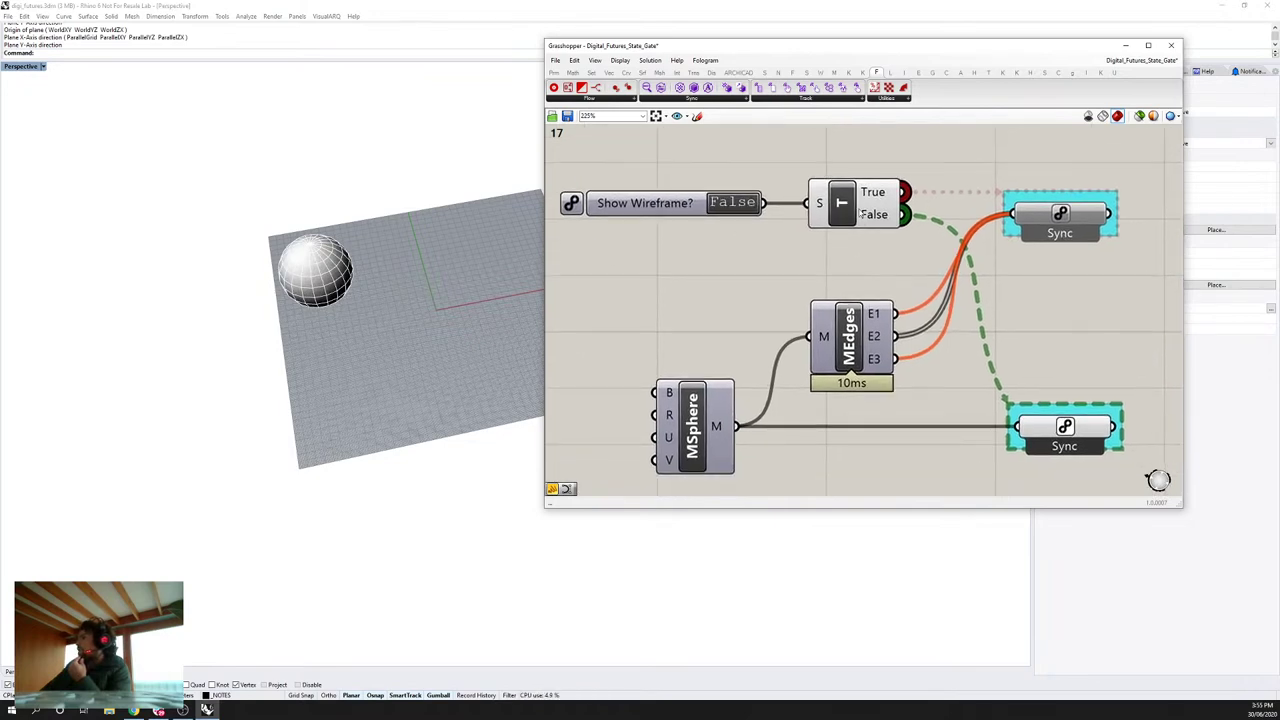
left_click_drag(905, 215, 997, 315)
mouse_move(1054, 428)
left_mouse_down()
mouse_move(1038, 426)
mouse_move(1045, 416)
left_mouse_up()
Step: Set the Show Wireframe? toggle to True and move the MEdges component slightly up
left_click(699, 197)
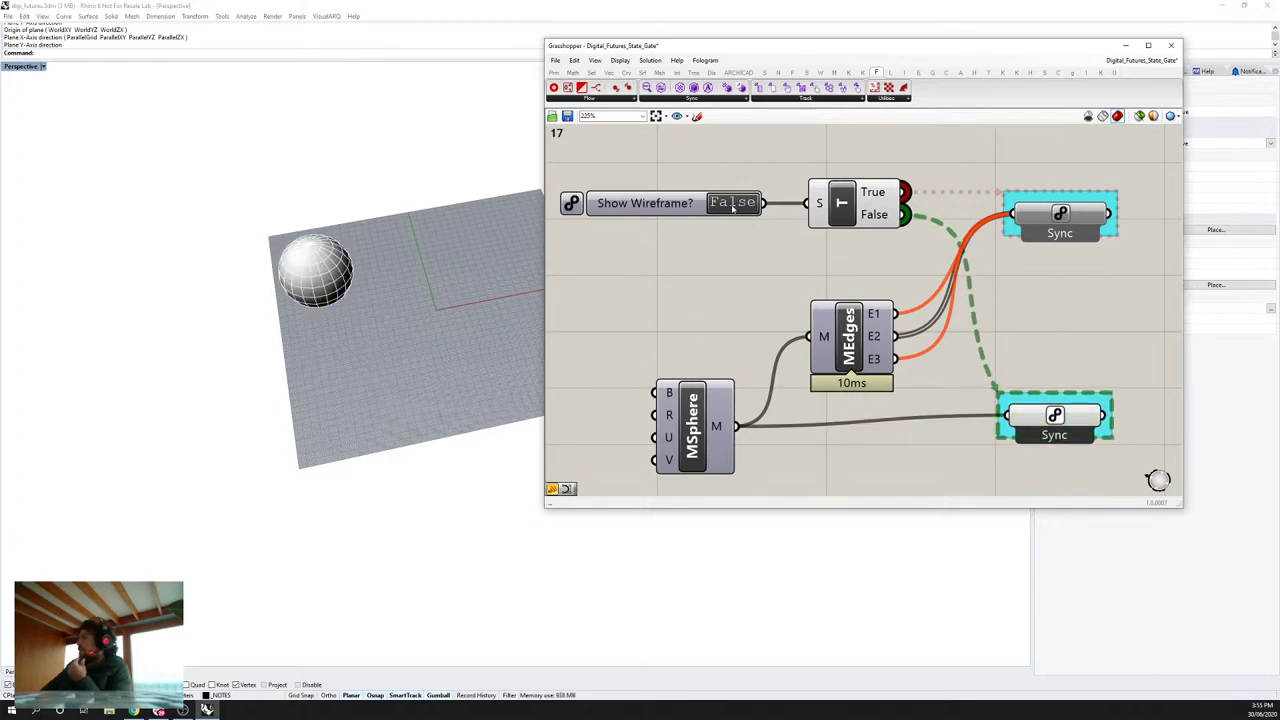
double_click(733, 202)
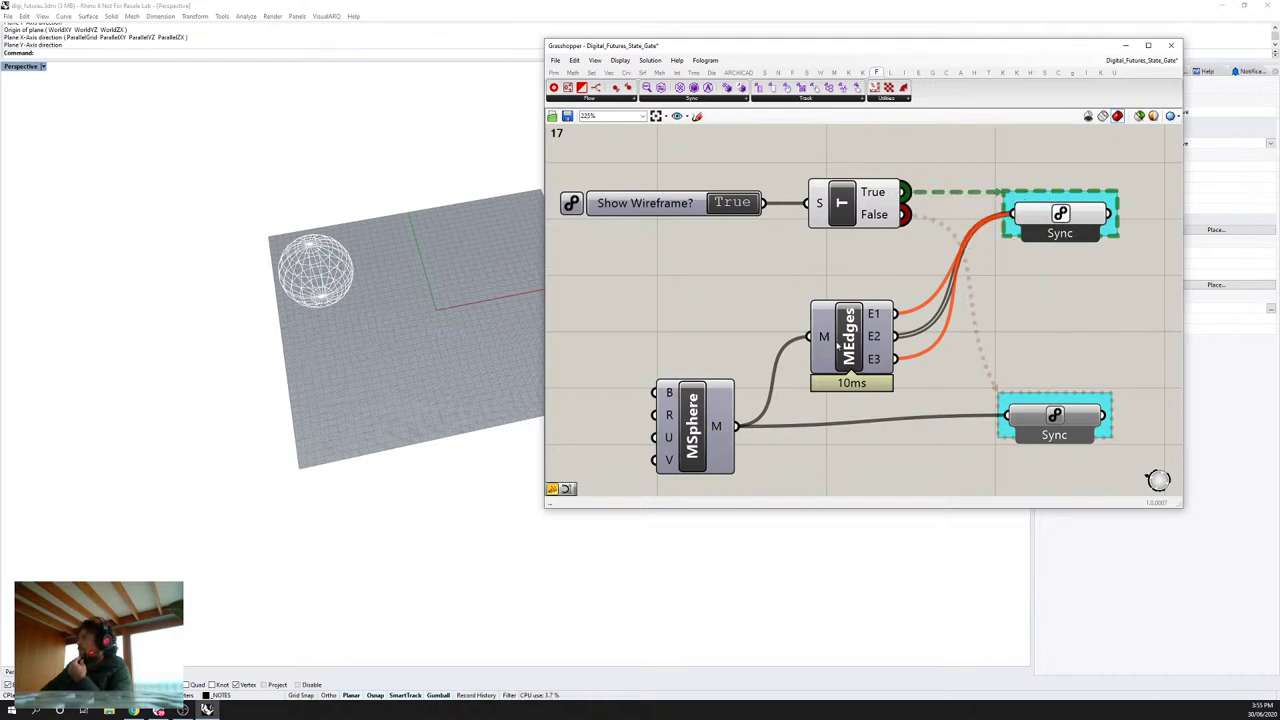
left_click_drag(853, 323, 855, 300)
left_click(977, 278)
Step: Nudge the Use device? toggle in the cursor-source example slightly and set it to True
scroll(977, 278, "down", 3)
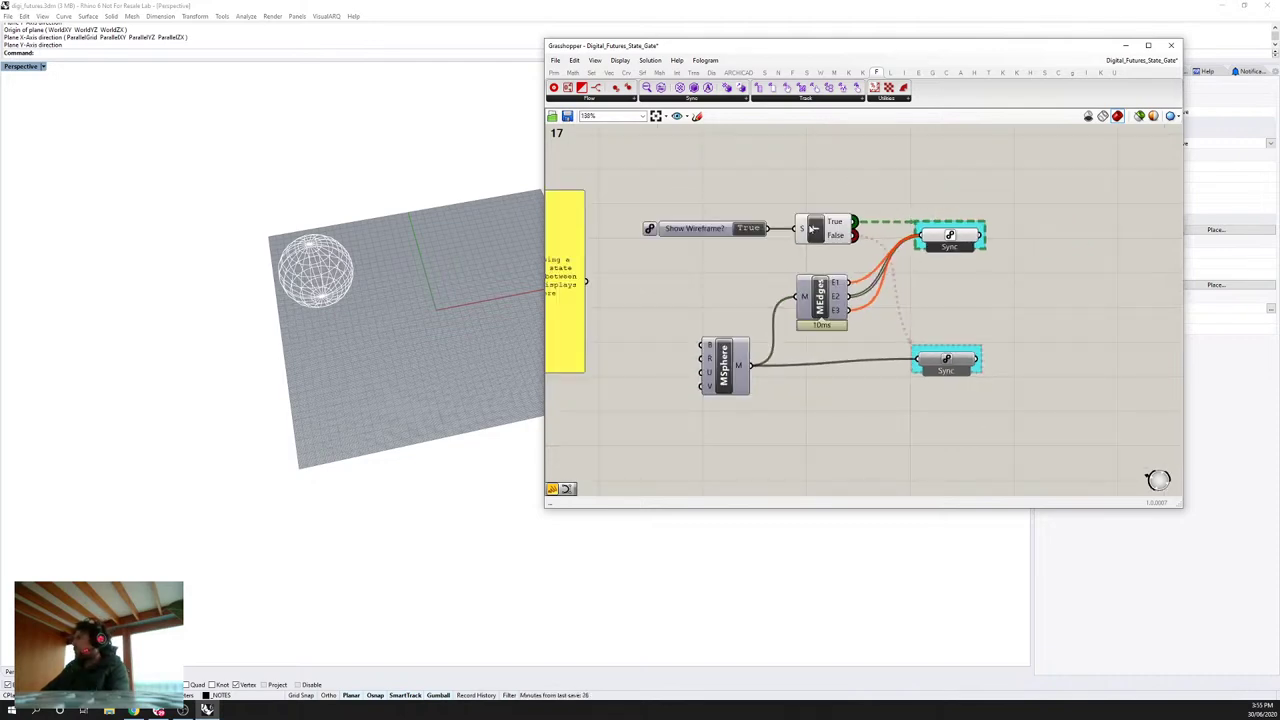
scroll(820, 284, "down", 2)
right_click_drag(793, 360, 798, 150)
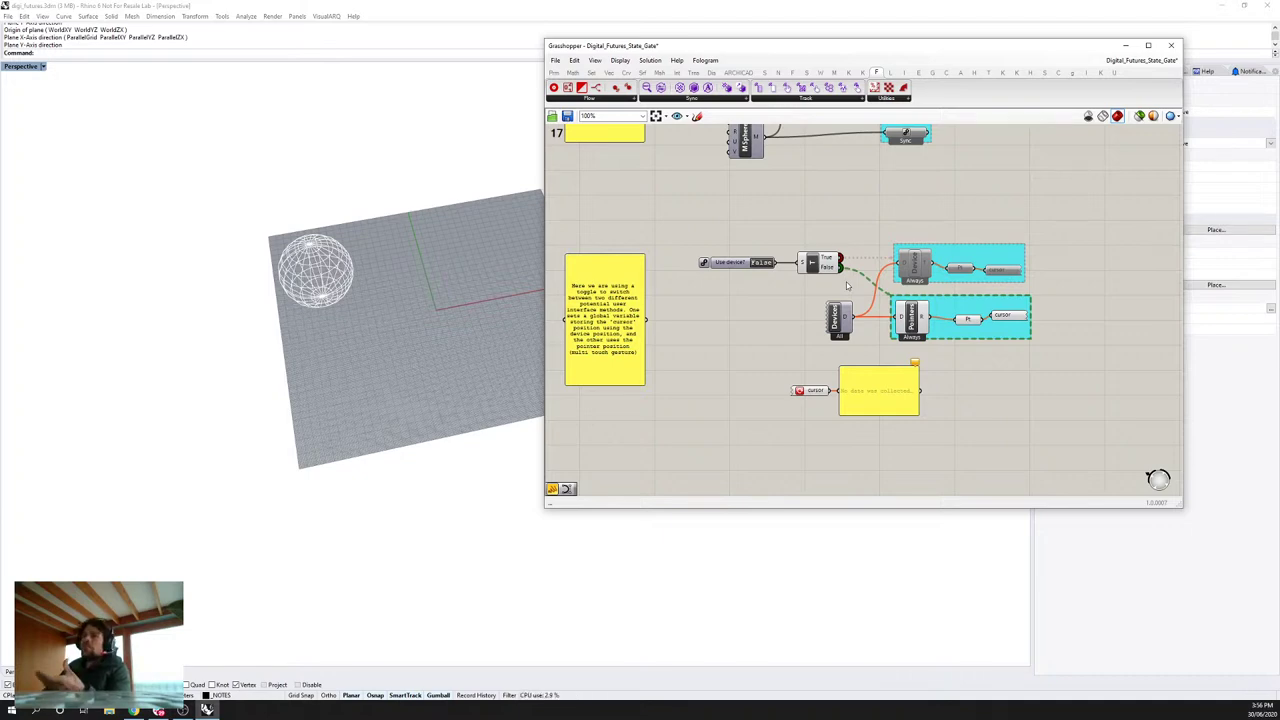
scroll(846, 285, "up", 2)
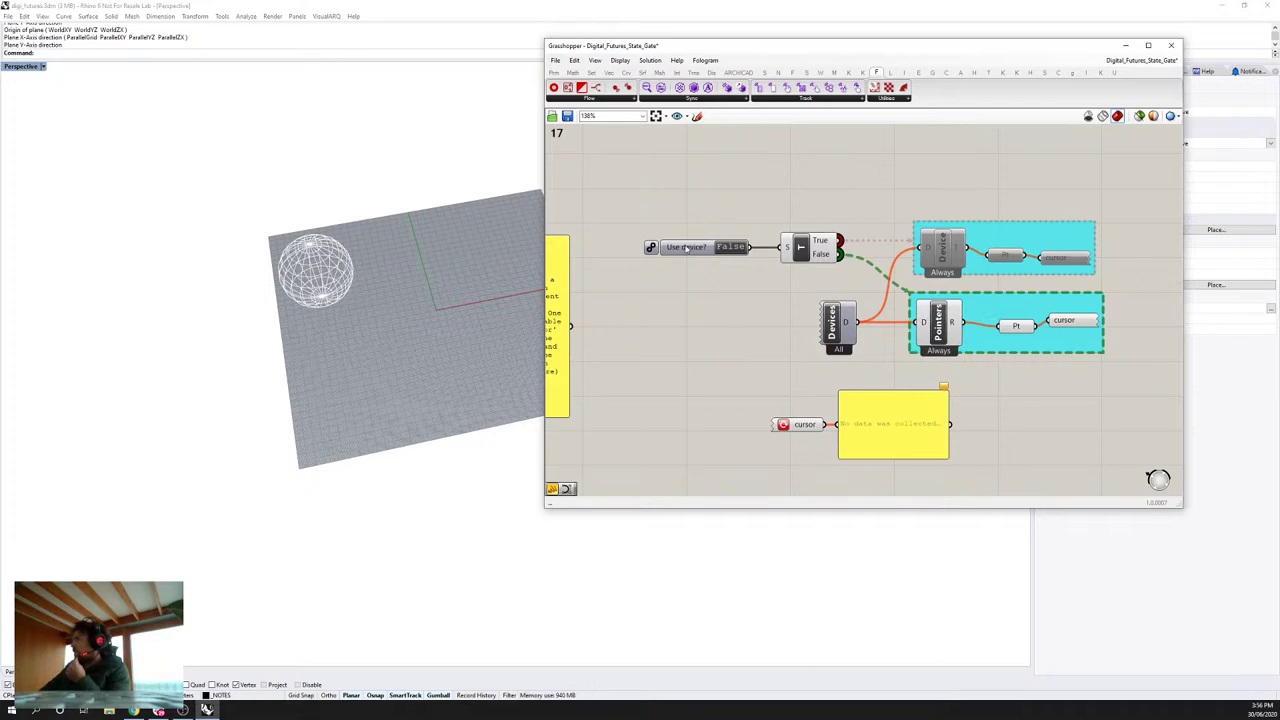
scroll(670, 252, "up", 2)
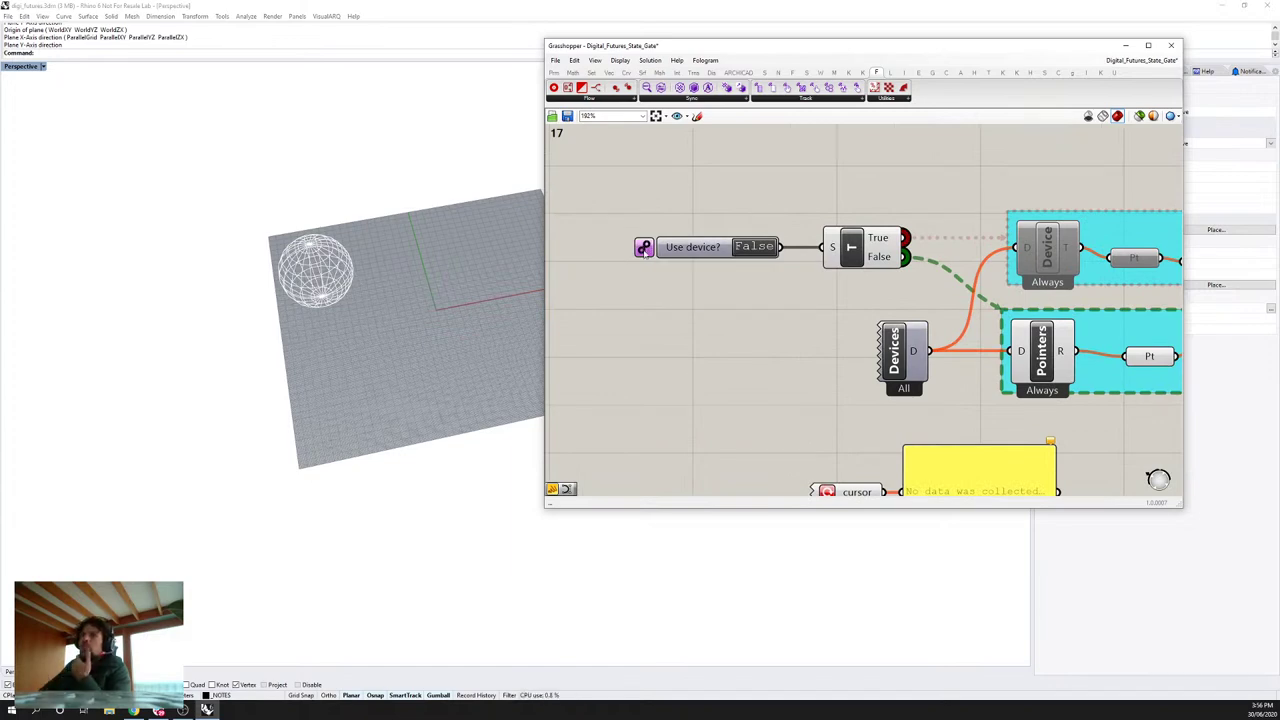
scroll(645, 250, "down", 1)
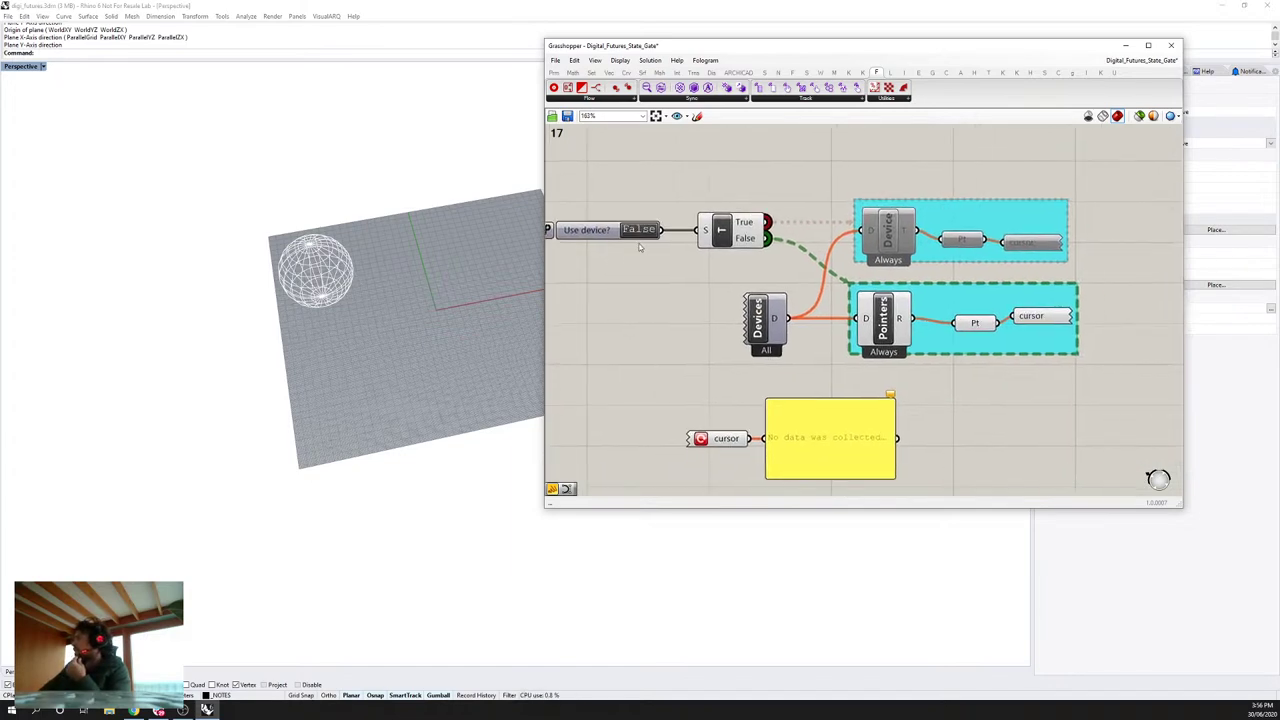
left_click_drag(598, 232, 604, 237)
left_click_drag(1119, 283, 1076, 344)
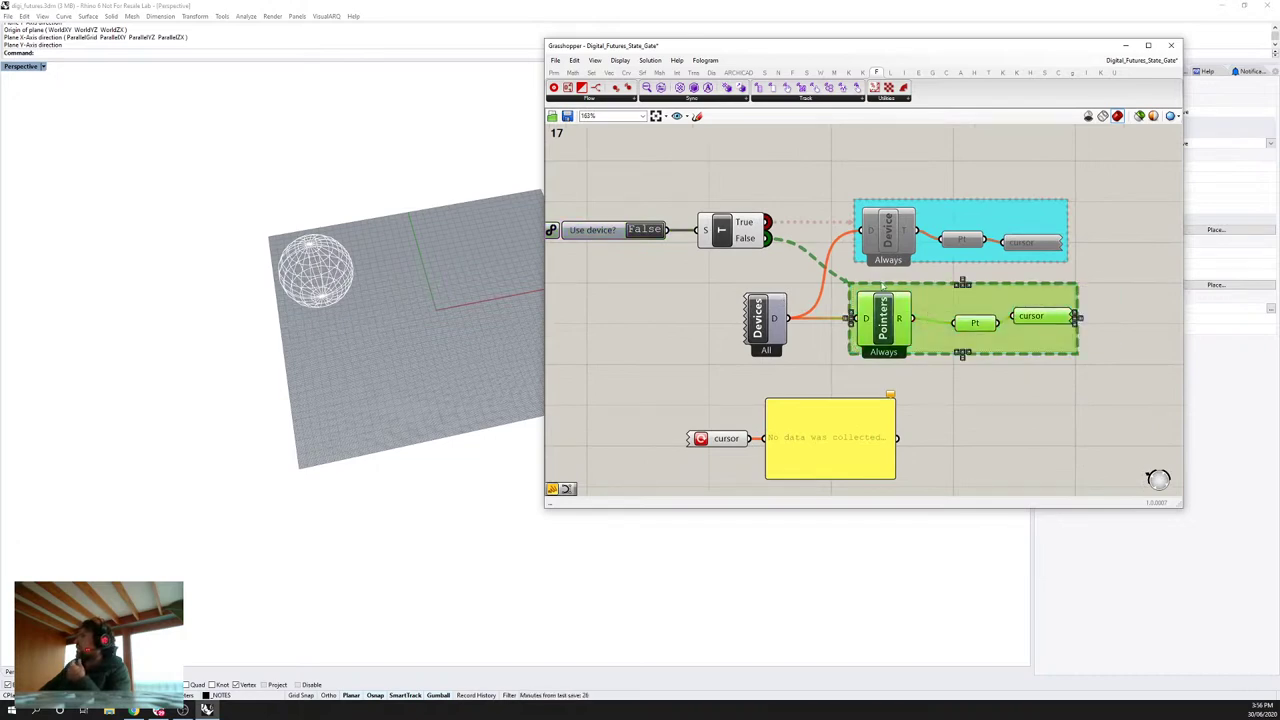
left_click(932, 357)
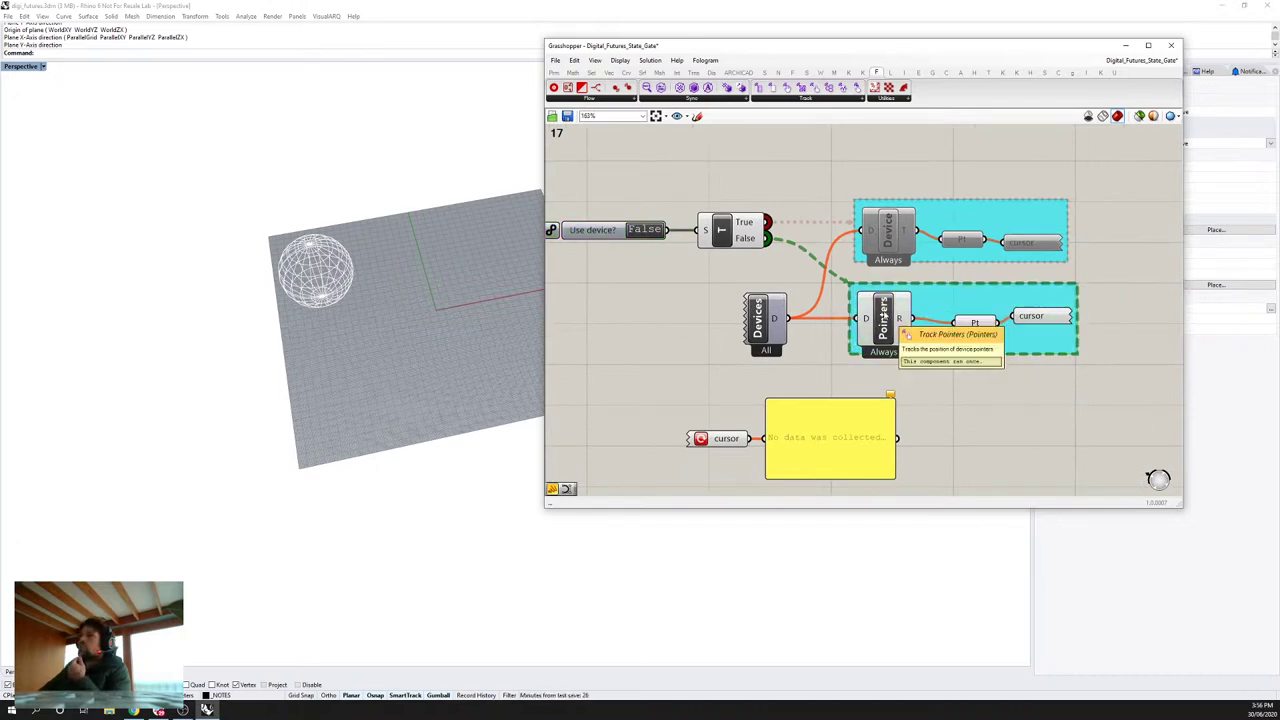
double_click(645, 230)
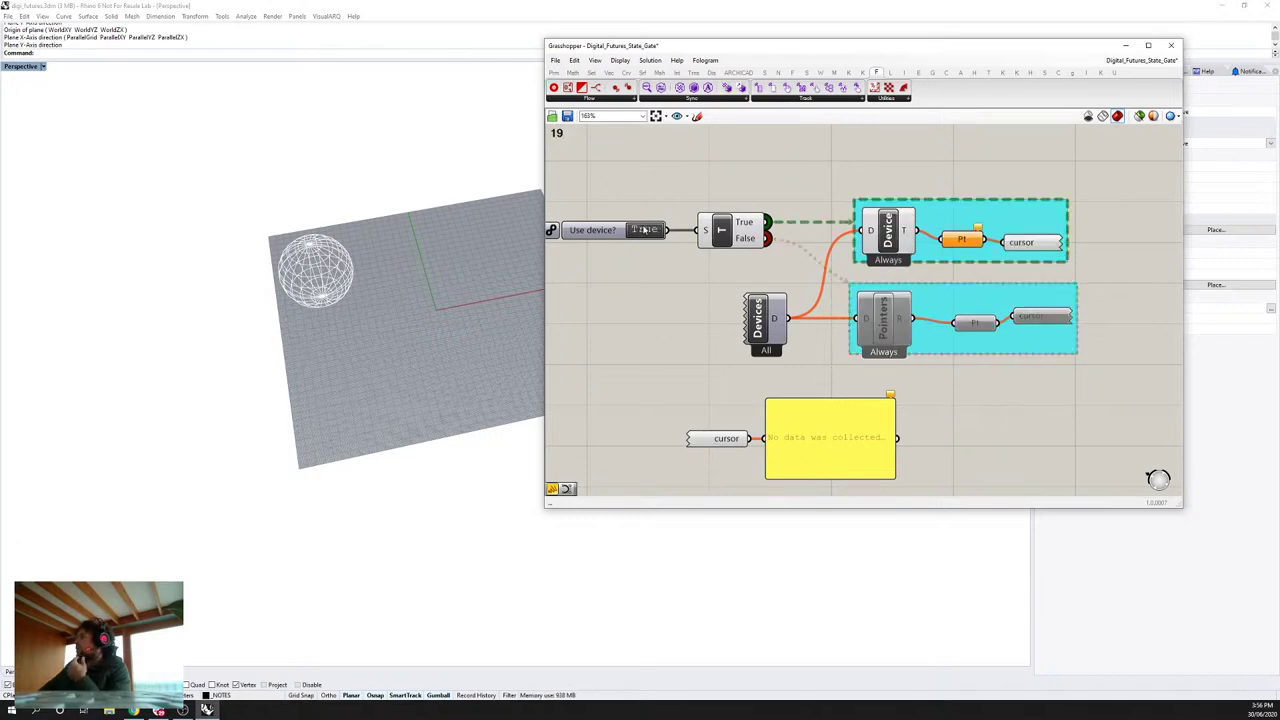
Step: Move the cursor parameter in the Device group slightly right so it lines up with its Pt parameter
left_click_drag(1146, 204, 839, 189)
left_click_drag(1030, 250, 1038, 247)
left_click(770, 184)
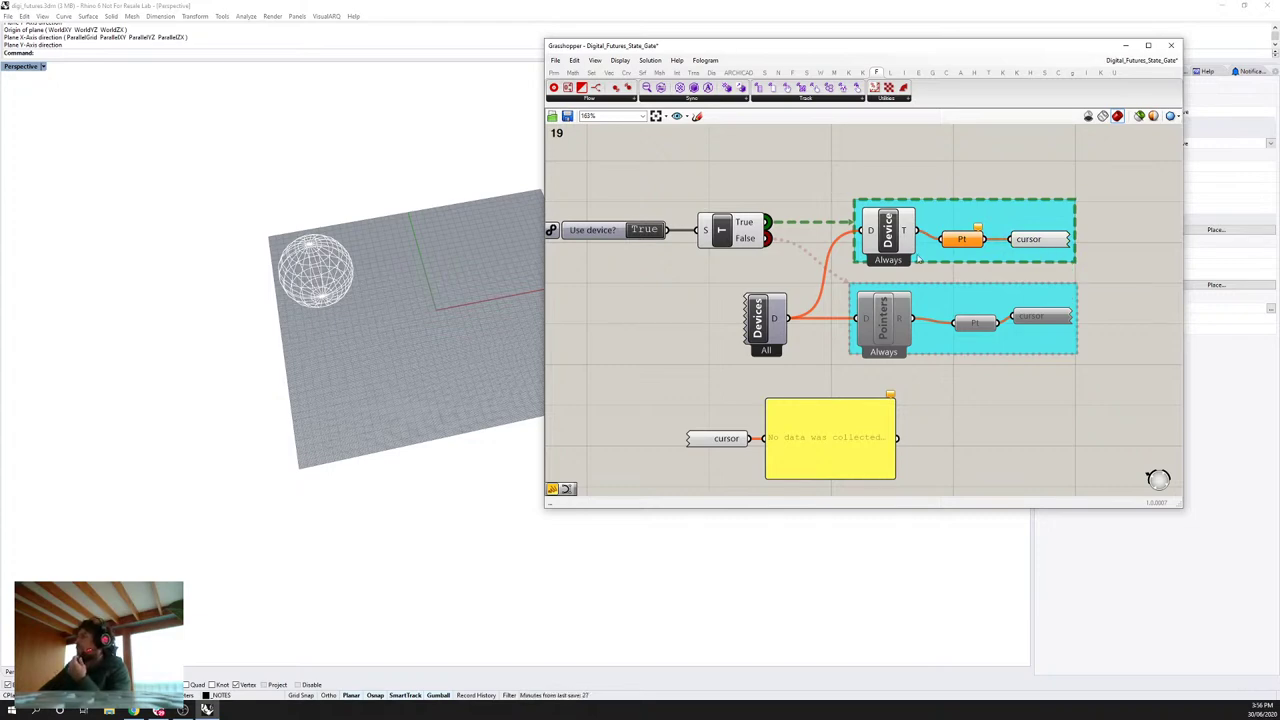
left_click_drag(1034, 244, 1032, 243)
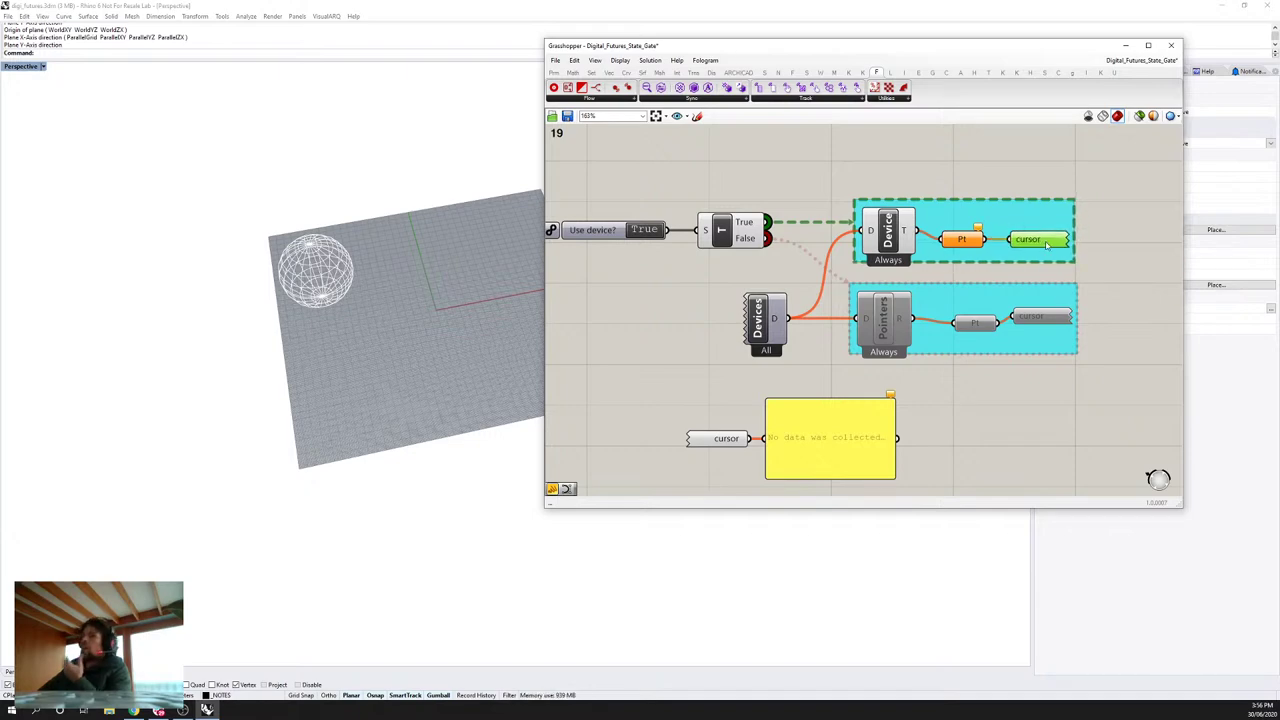
Step: Add a Fologram toggle on the empty canvas below the cursor-source example and shift it slightly right
right_click_drag(698, 445, 726, 368)
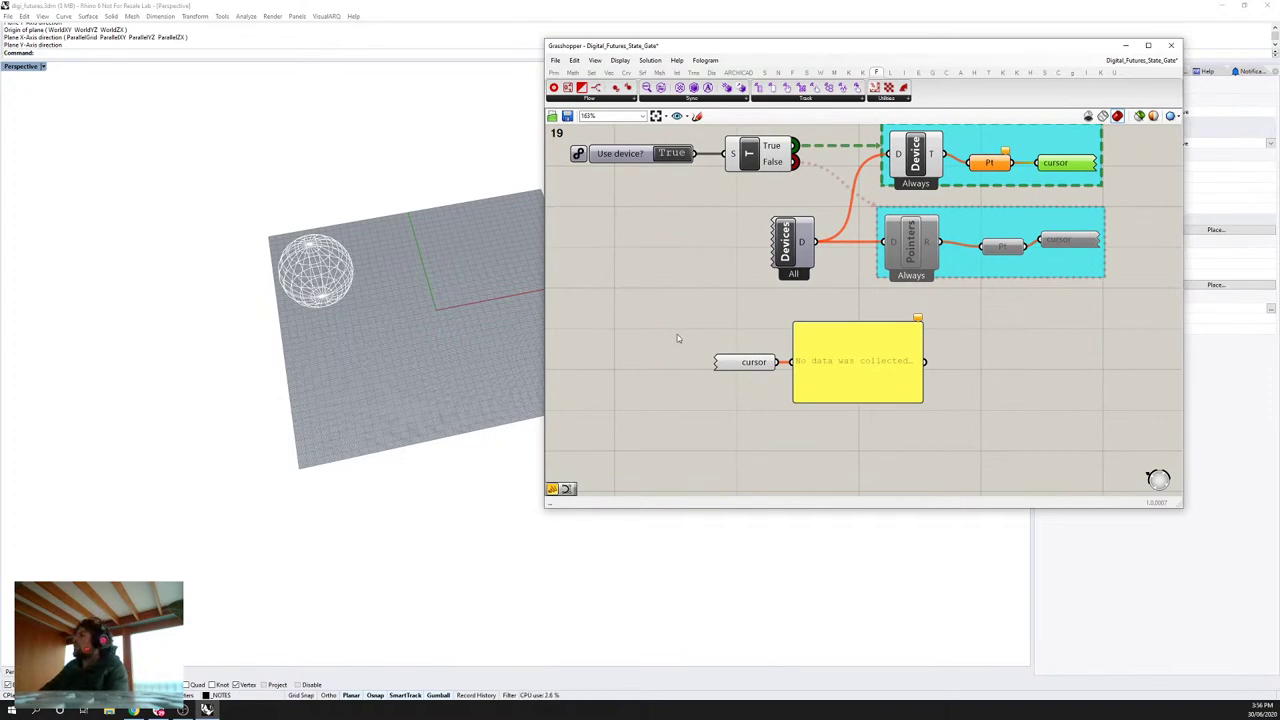
scroll(665, 400, "down", 1)
double_click(661, 389)
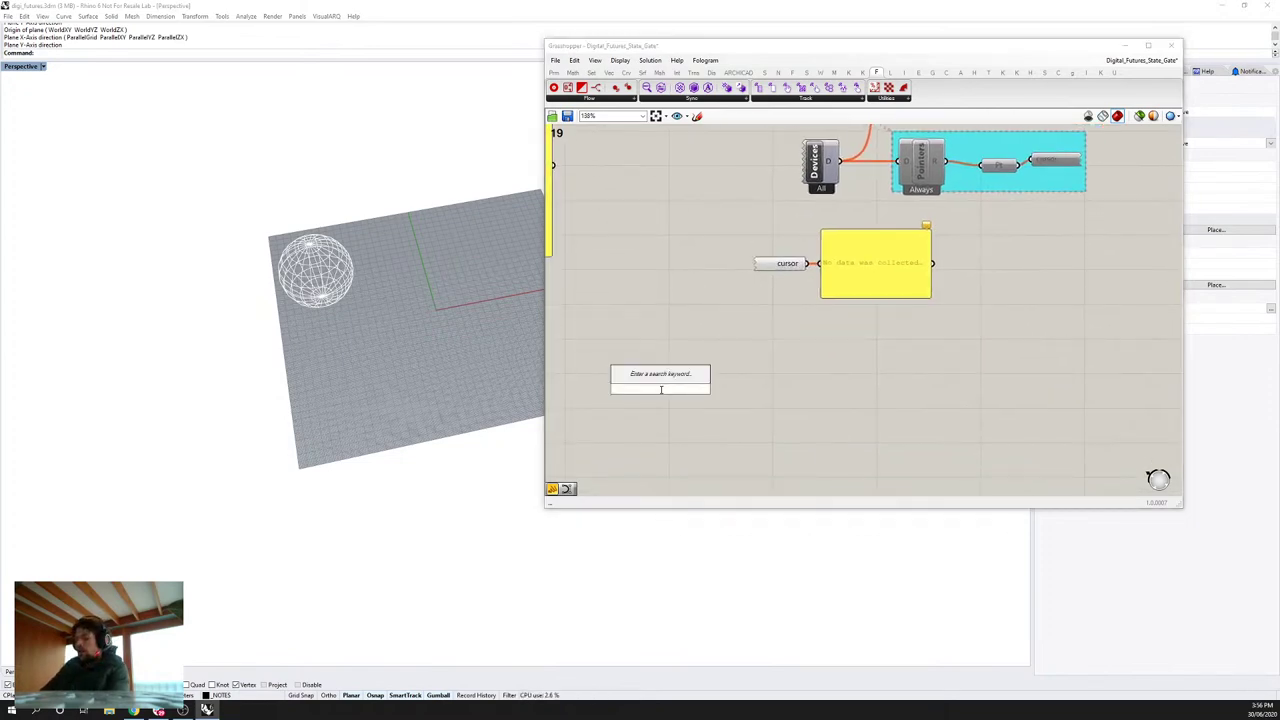
type("toggle")
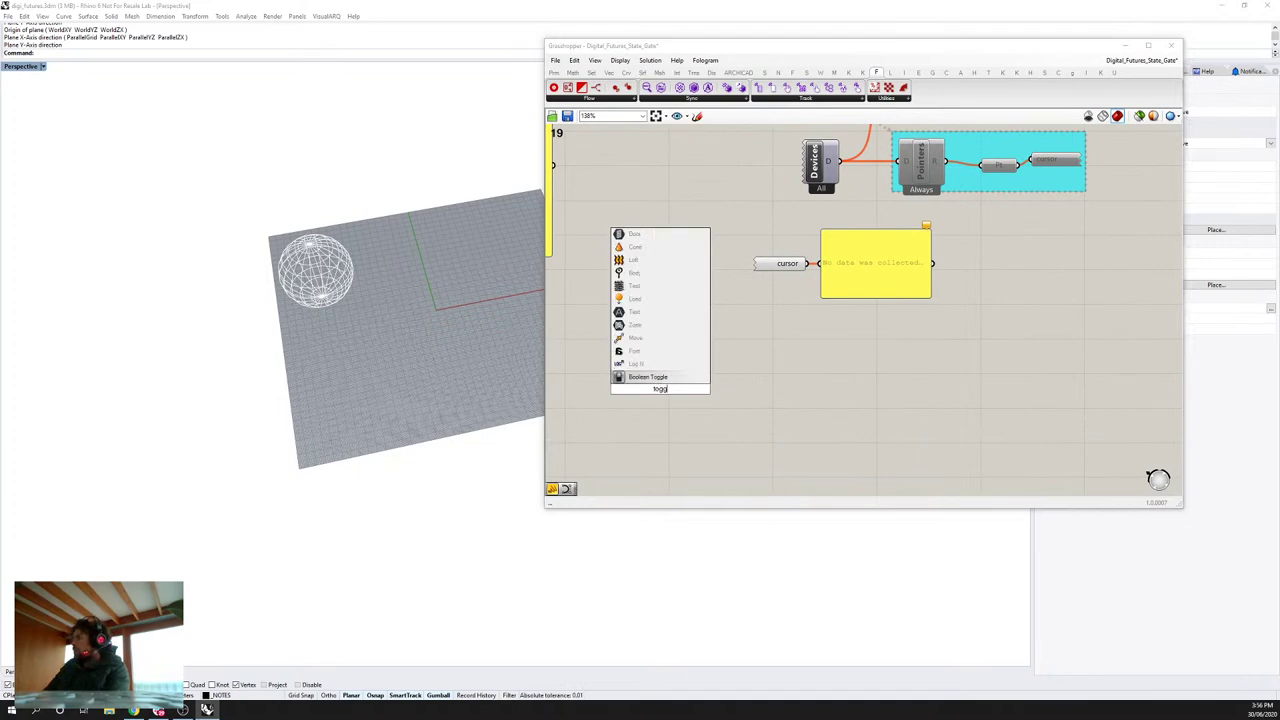
key("Return")
left_click_drag(641, 390, 683, 386)
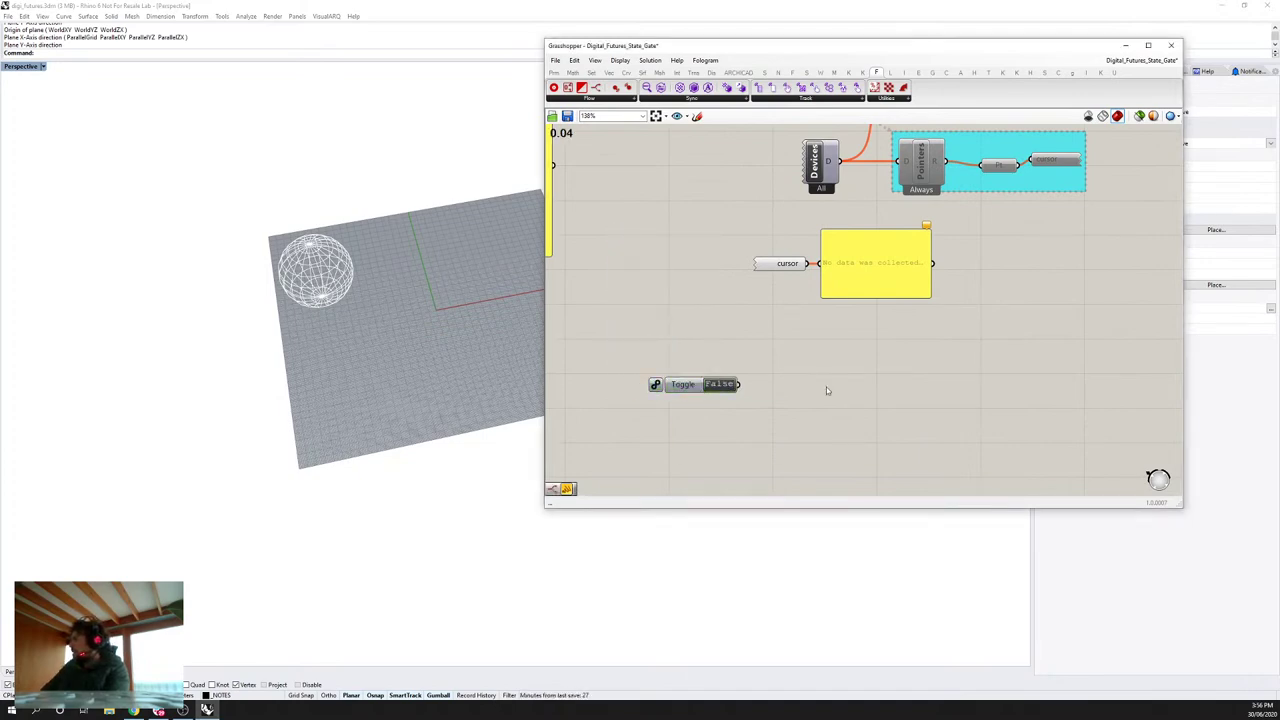
Step: Add a State Gate beside the new toggle, connect the toggle to its S input and align the two
double_click(826, 386)
type("gate")
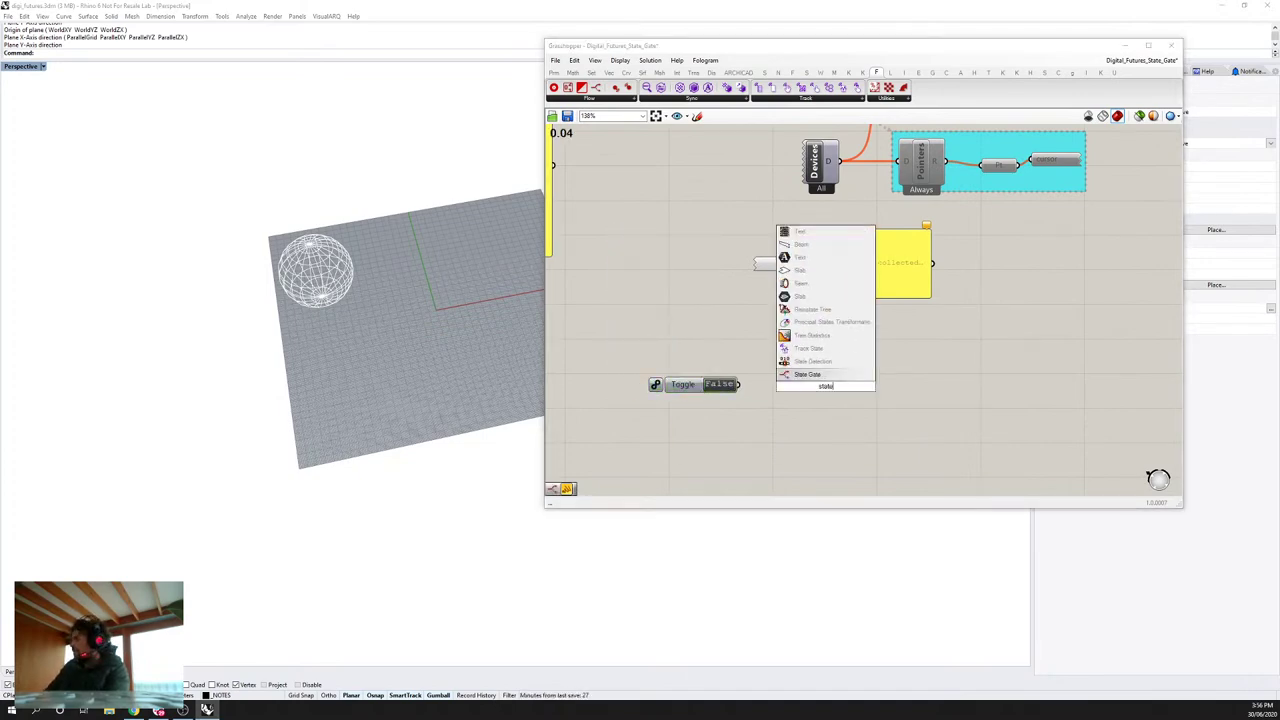
key("Return")
left_click_drag(806, 381, 738, 384)
left_click_drag(830, 386, 811, 381)
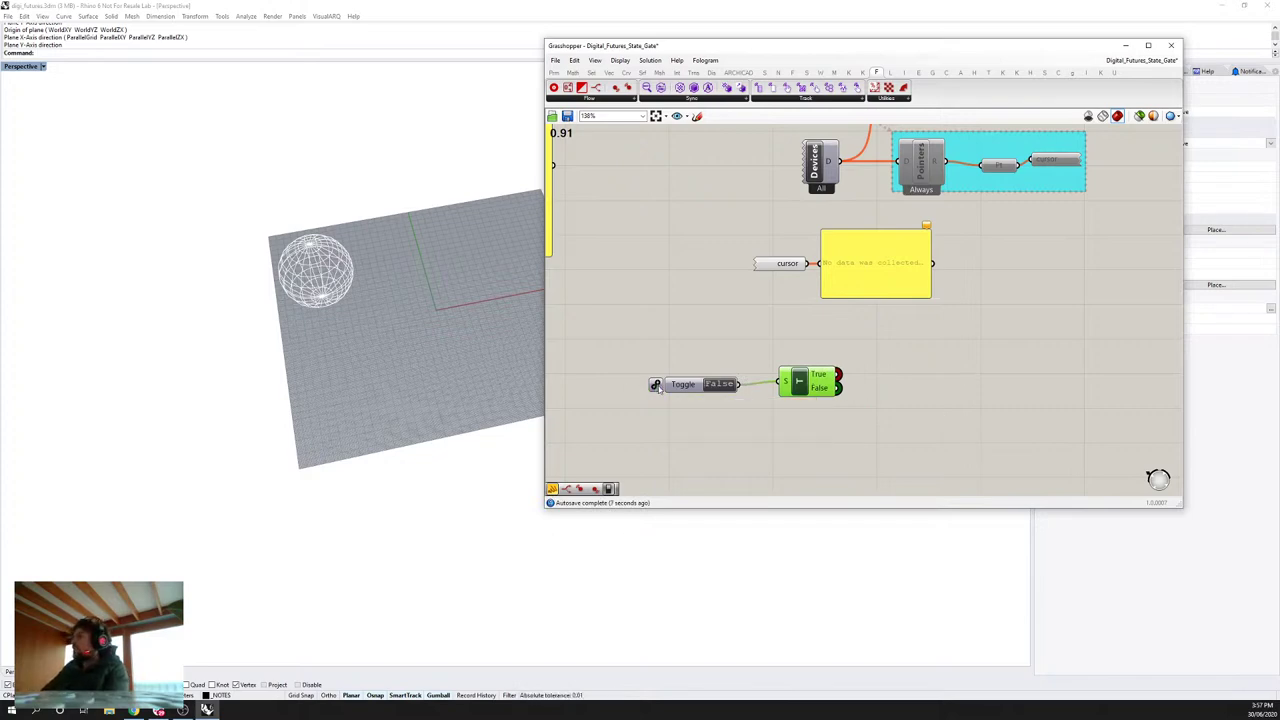
scroll(655, 390, "up", 4)
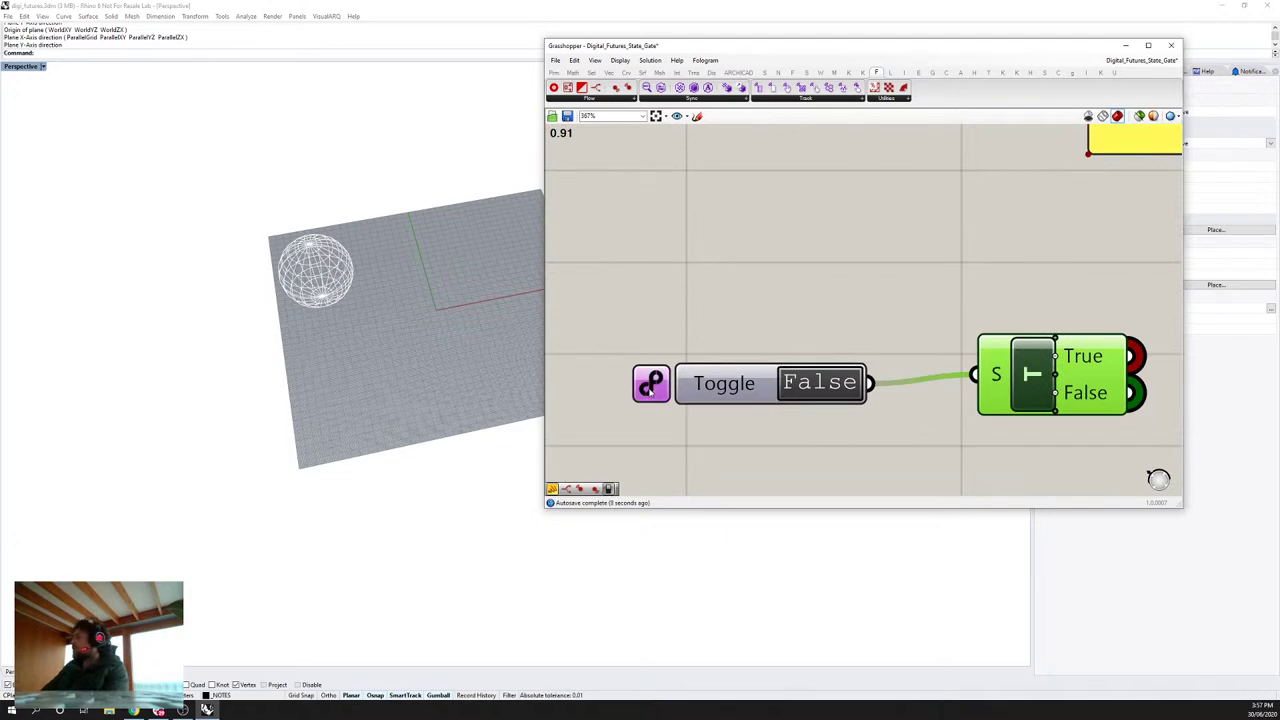
scroll(680, 415, "down", 2)
scroll(838, 421, "down", 1)
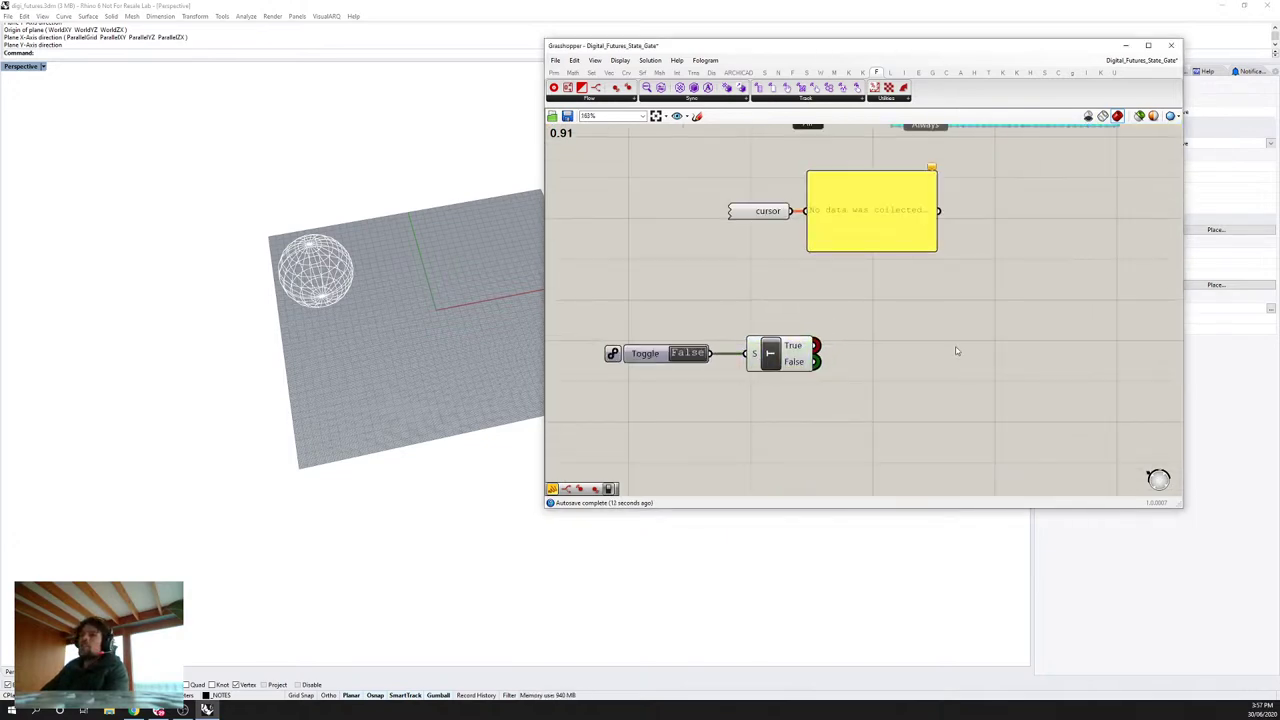
Step: Add a Timer component beyond the outputs of the new State Gate
double_click(915, 367)
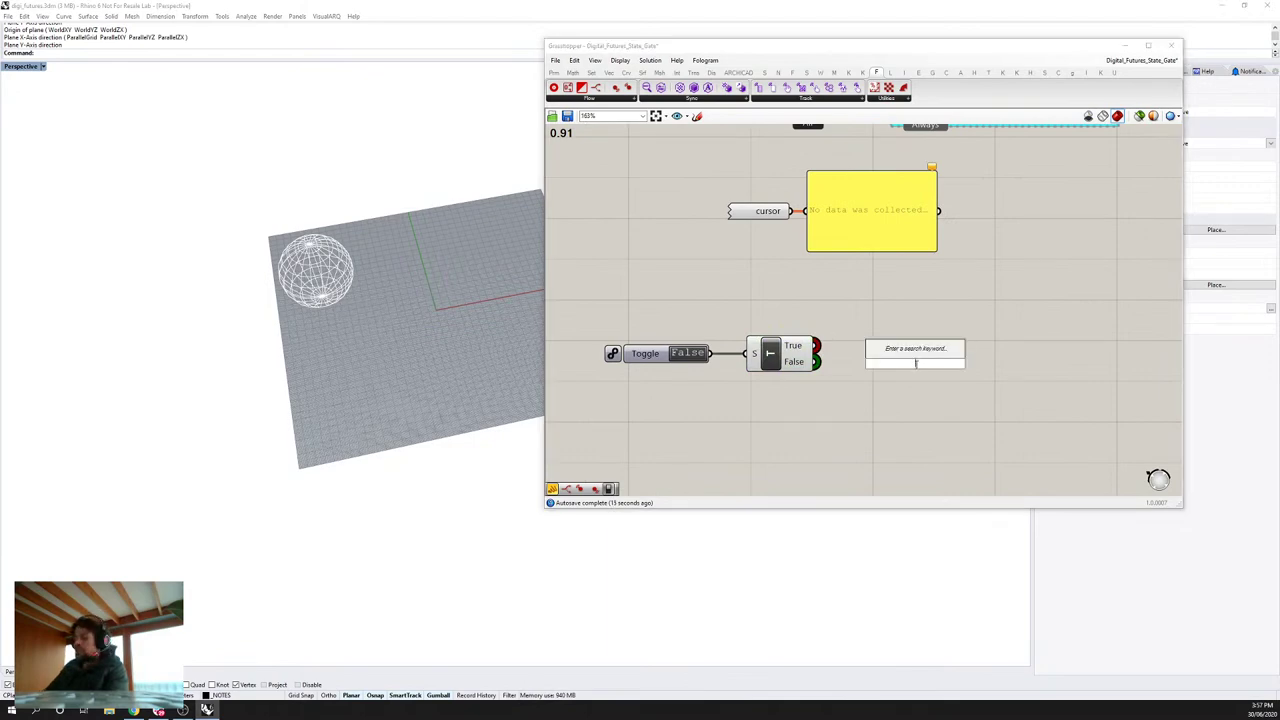
type("timer")
left_click(891, 352)
left_click(930, 368)
Step: Add the timer-driven Counter component beside the Timer and attach the Timer to it
double_click(1014, 325)
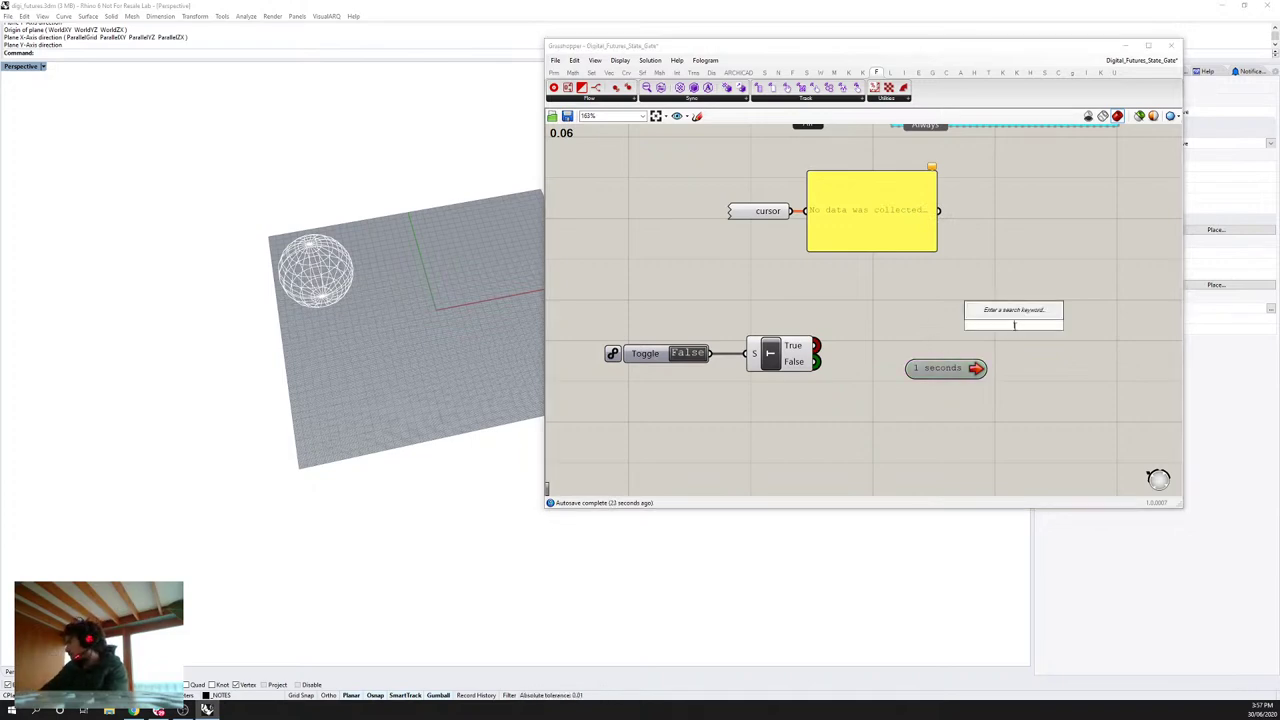
left_click(1013, 344)
double_click(1008, 345)
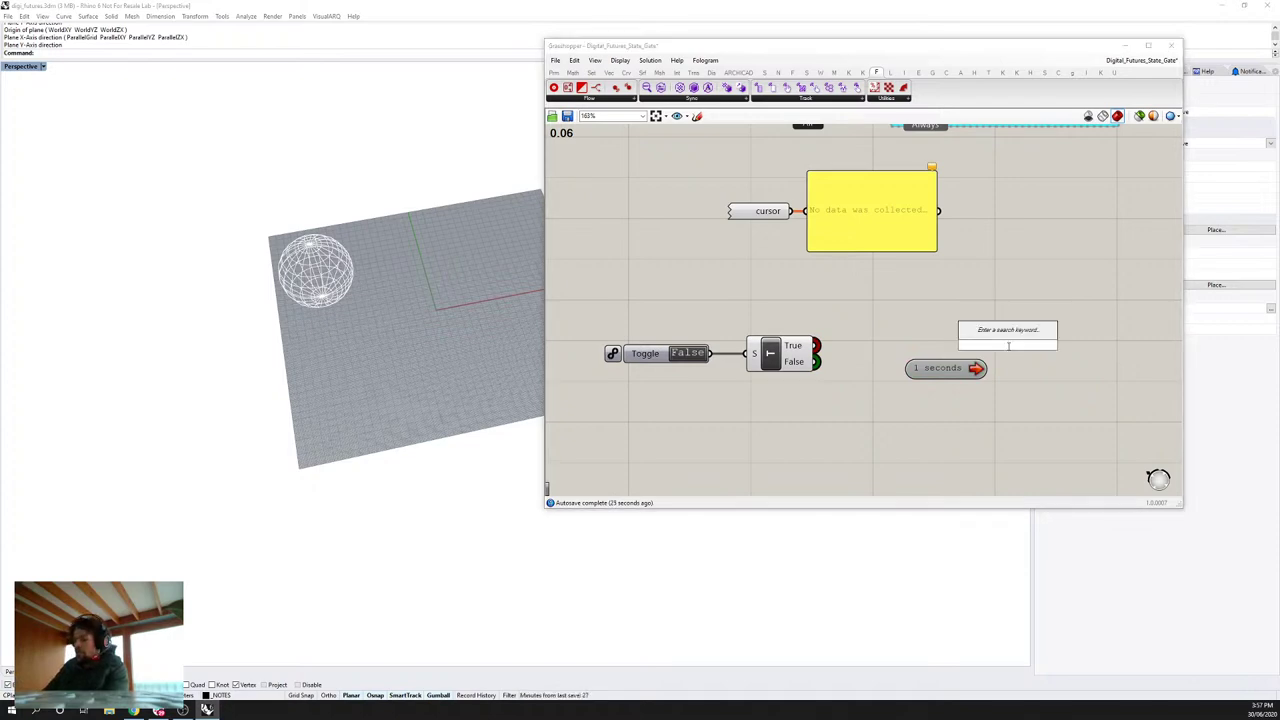
type("counter")
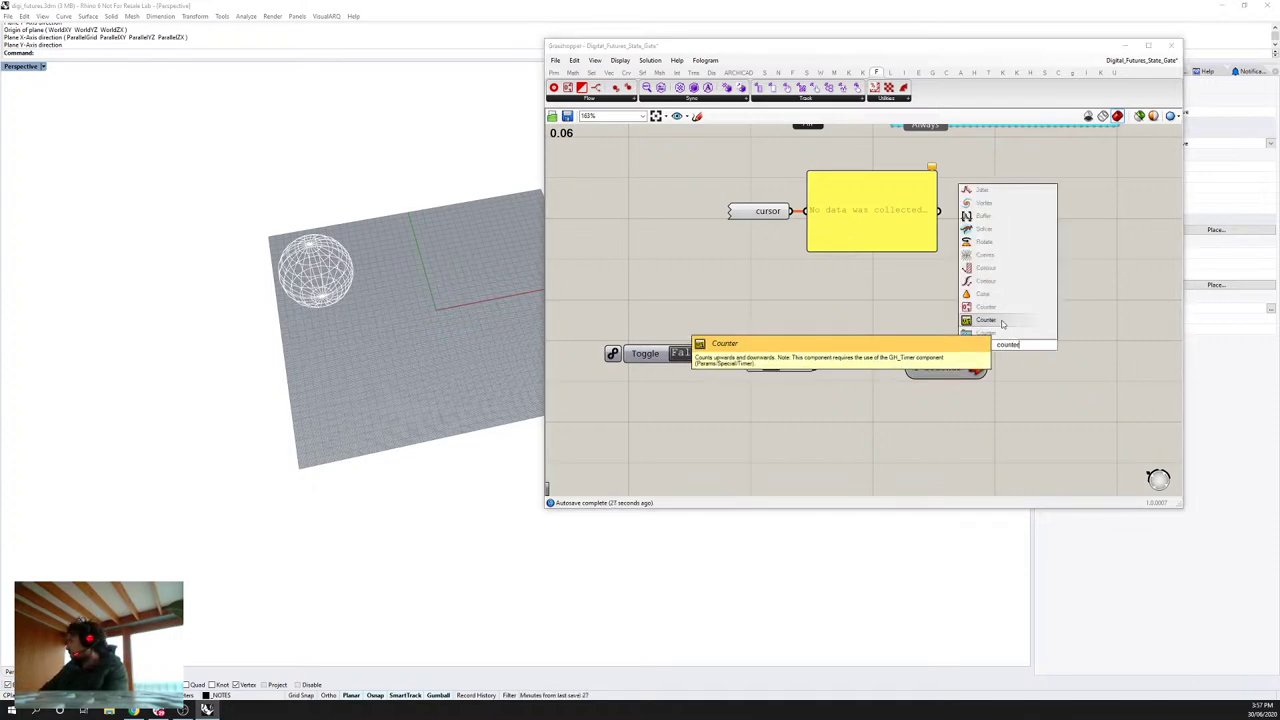
left_click(996, 316)
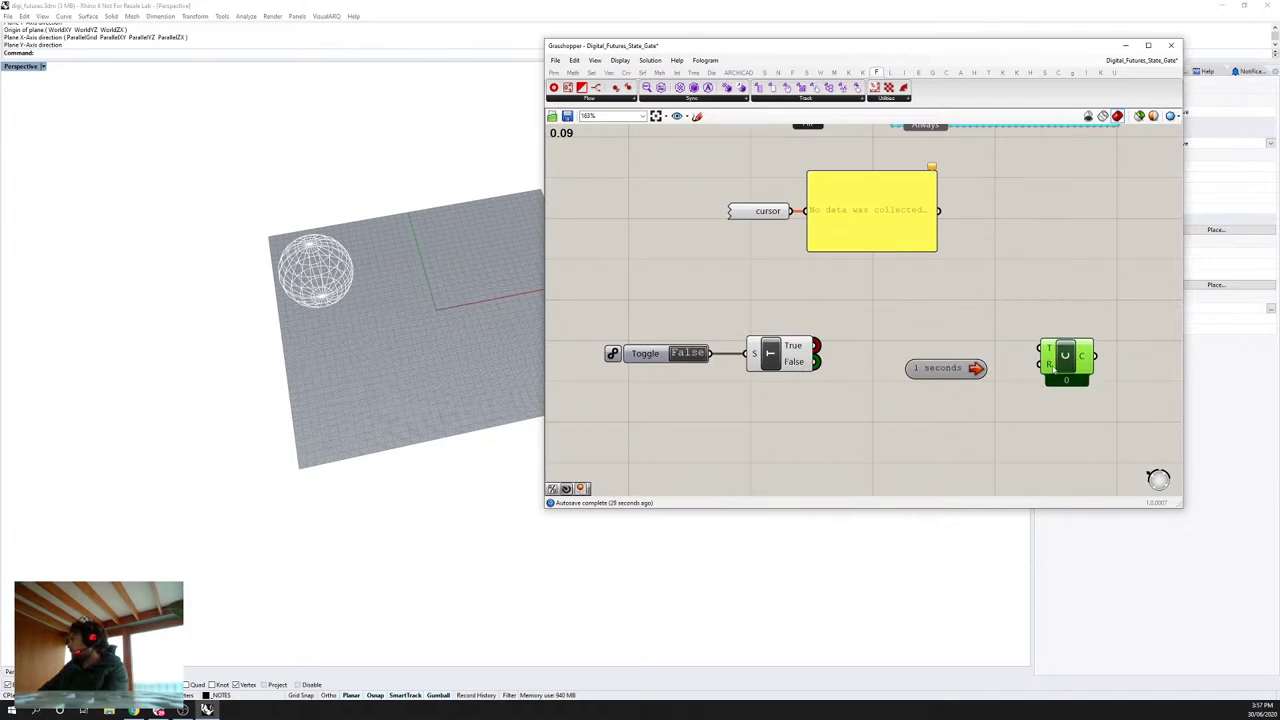
left_click_drag(982, 370, 1057, 372)
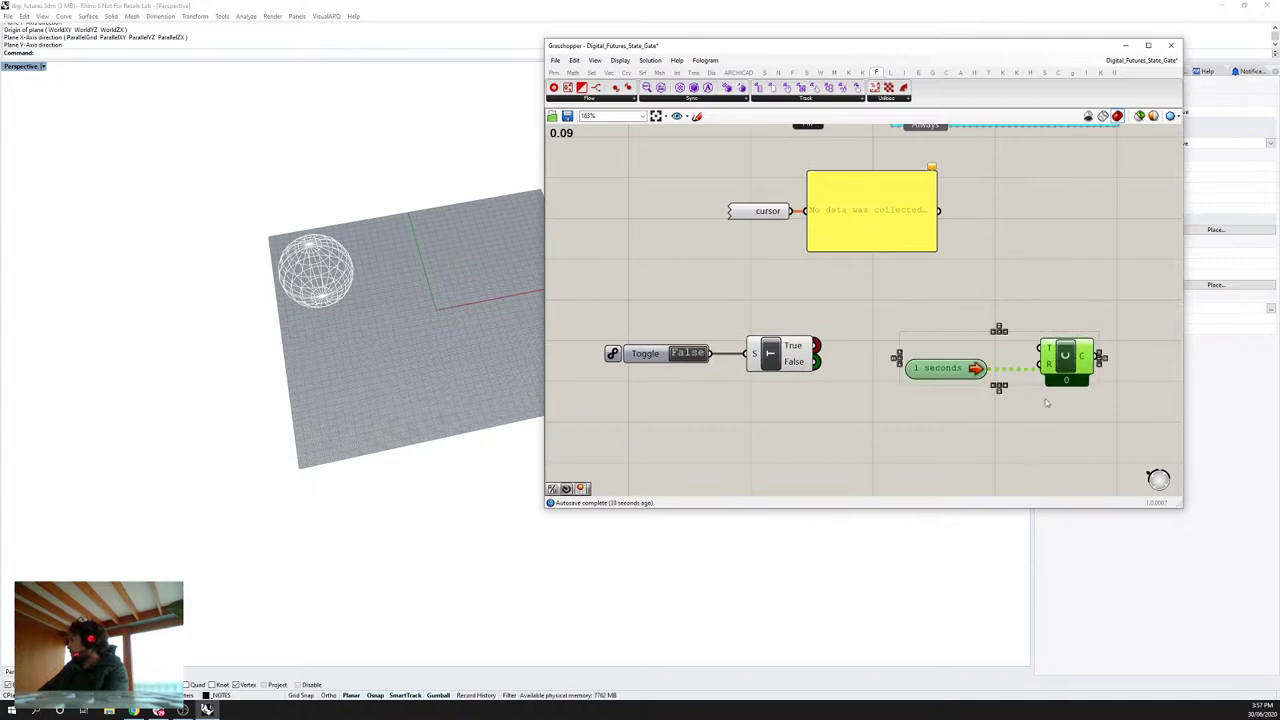
left_click(1065, 298)
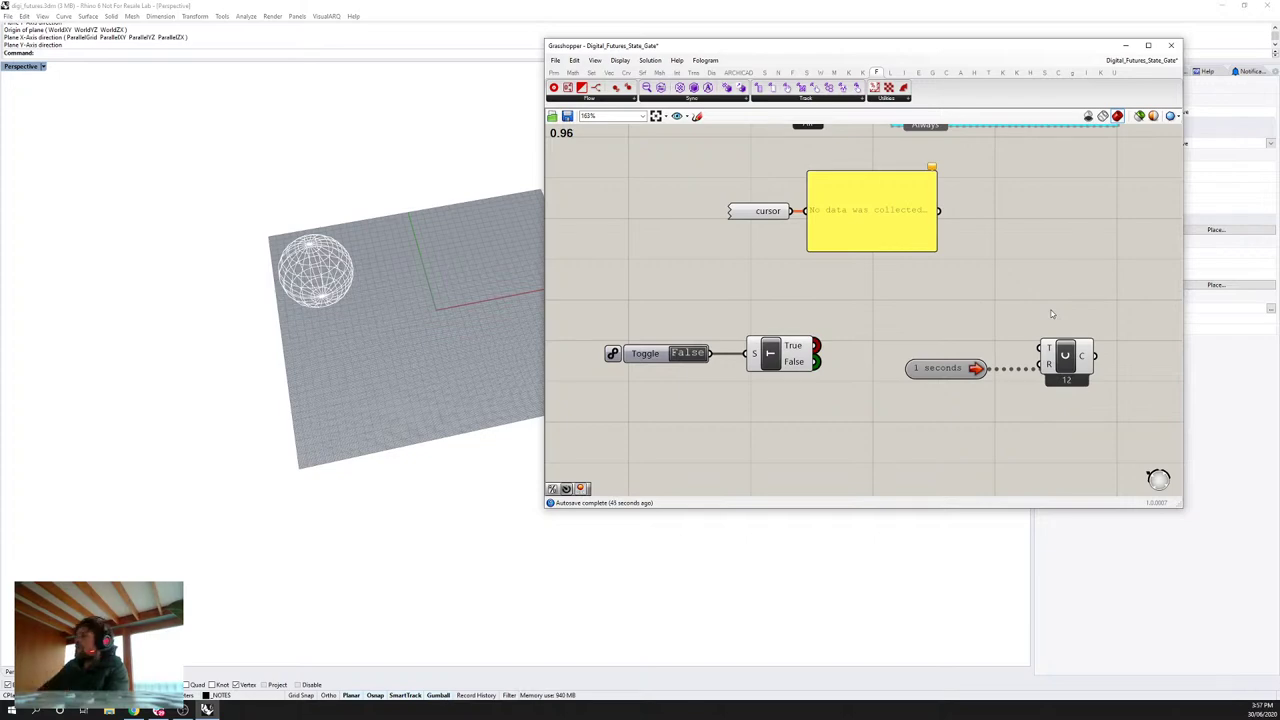
Step: Group the Timer and Counter and connect the State Gate's True output to the group
left_click_drag(1118, 308, 883, 405)
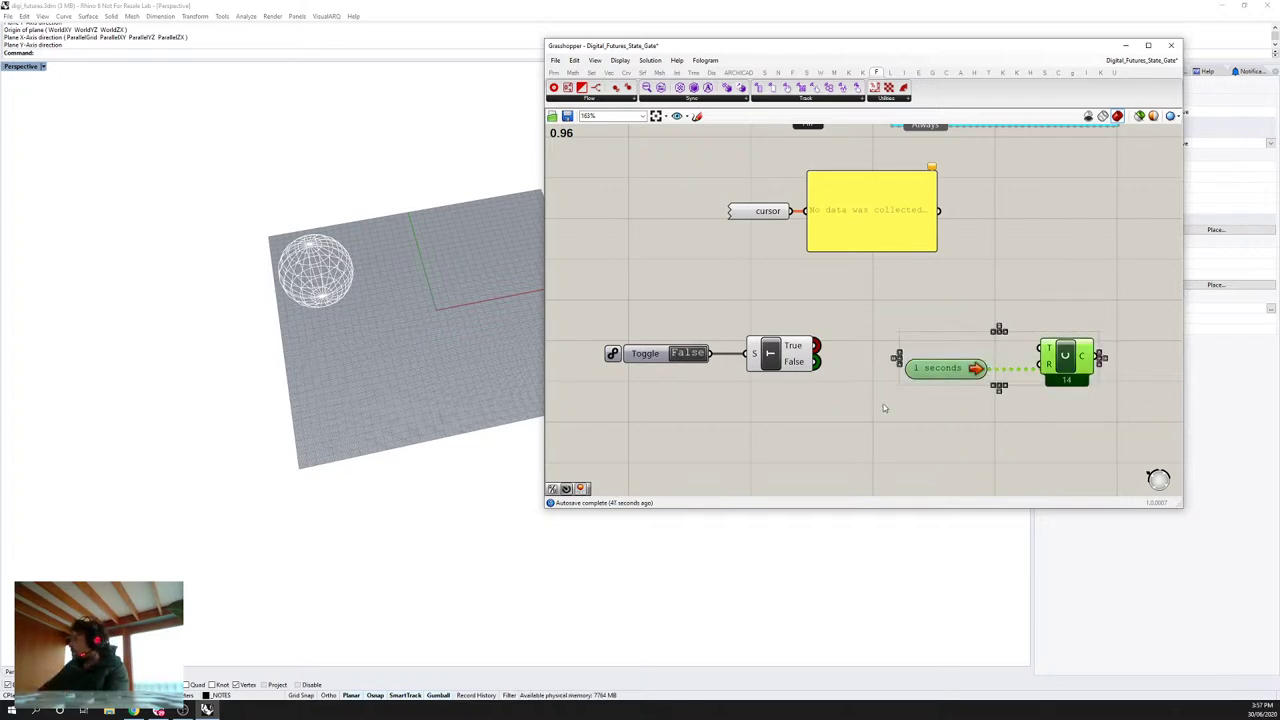
key("ctrl+g")
left_click(848, 312)
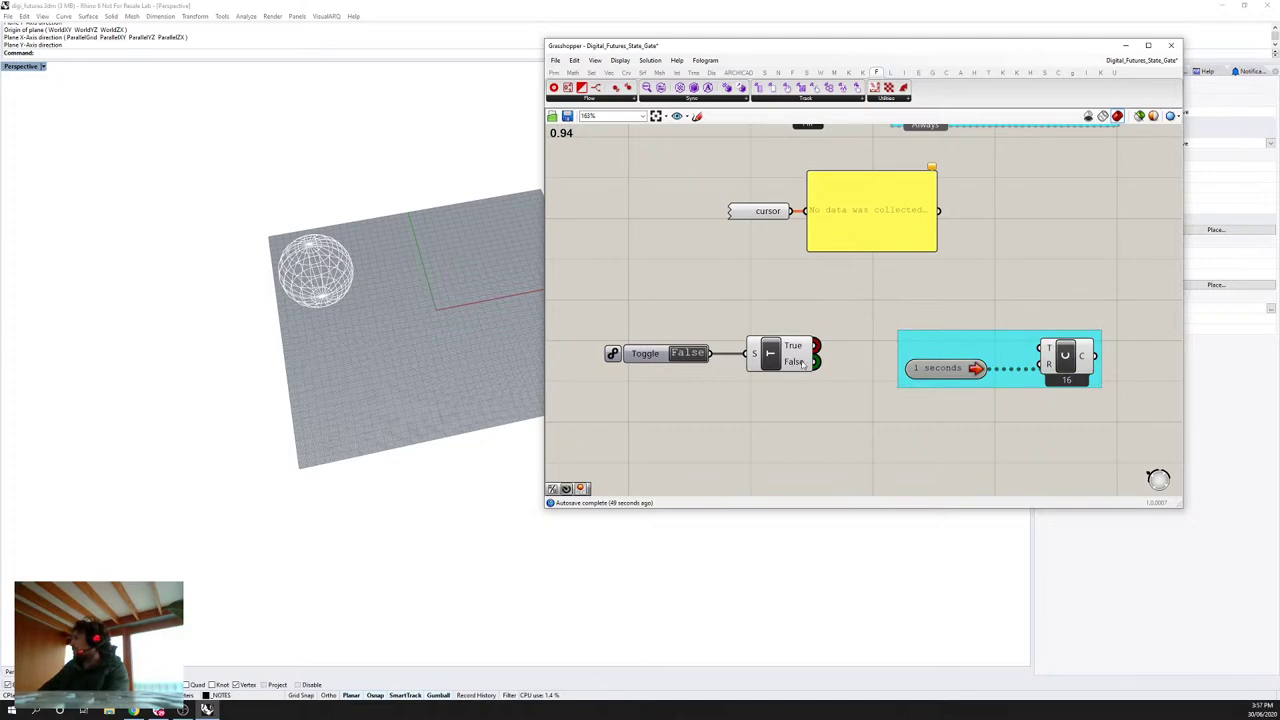
left_click_drag(815, 345, 1045, 348)
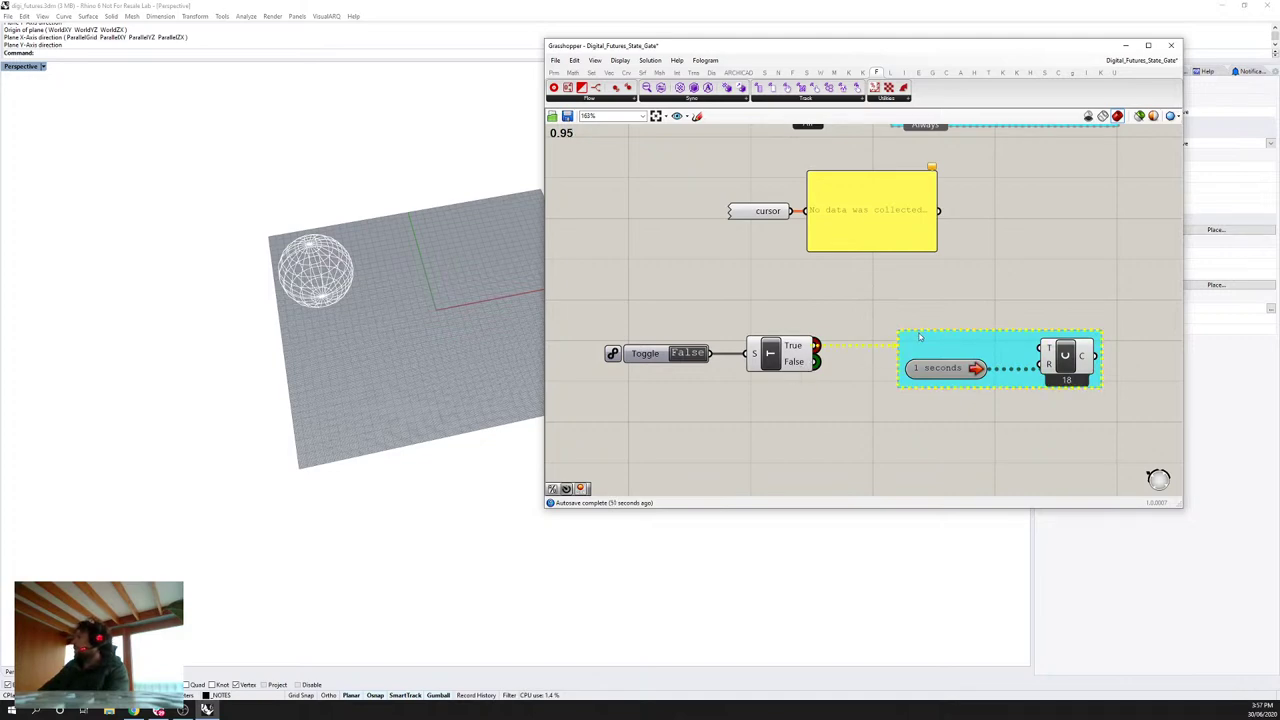
Step: Rename the new toggle as Use Timer? and move it left, away from the State Gate
right_click(656, 356)
type("Use Timer?")
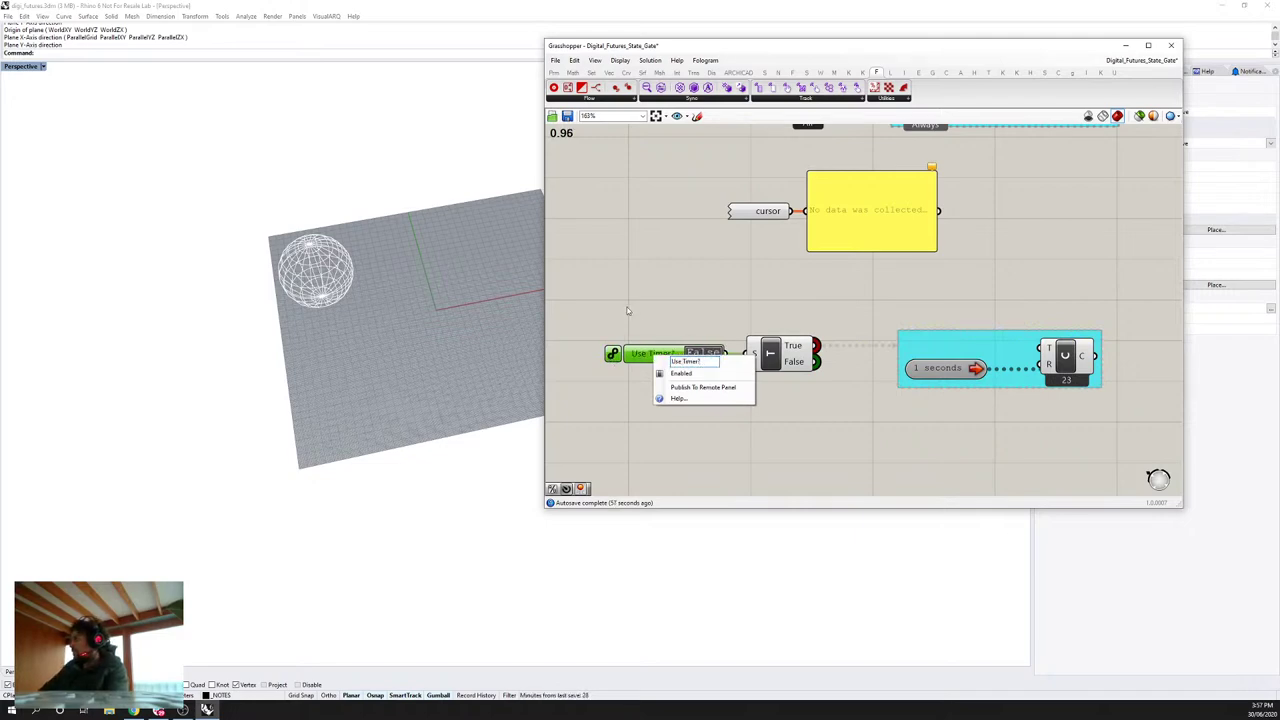
key("Return")
left_click_drag(650, 354, 605, 349)
Step: Switch the Use Timer? toggle to True and back to False, and realign it with the State Gate input
double_click(660, 349)
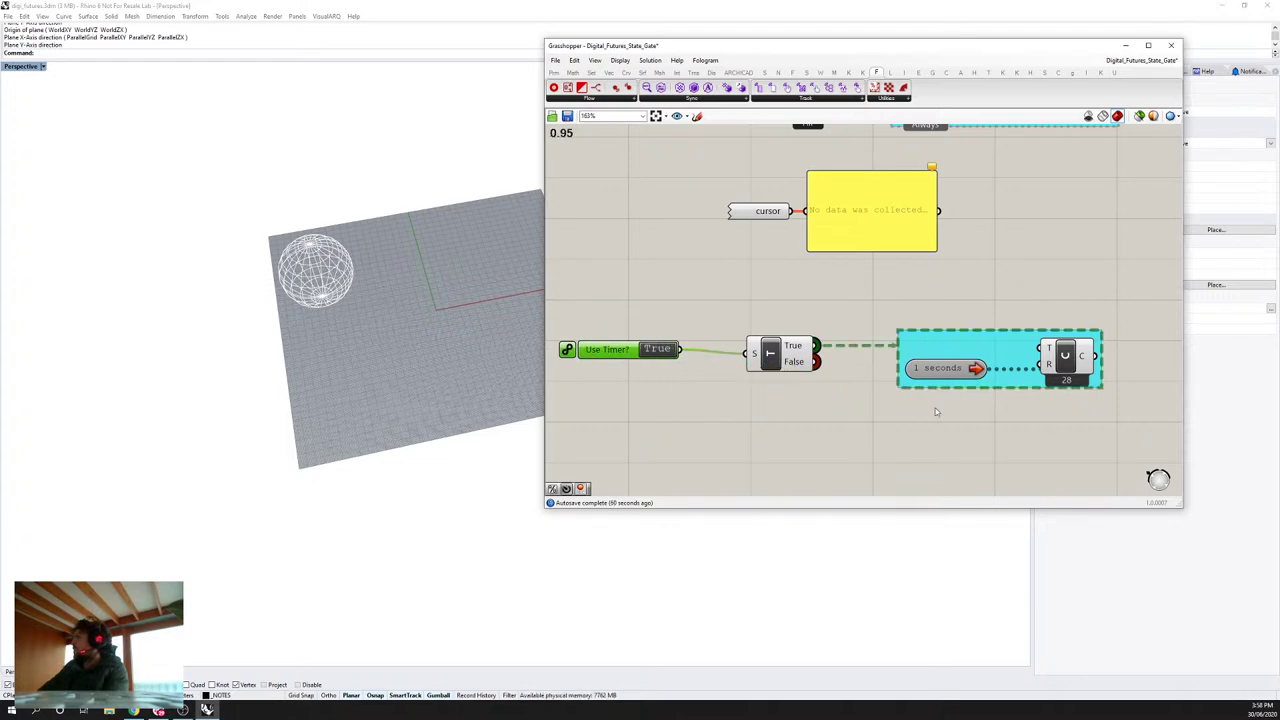
double_click(658, 349)
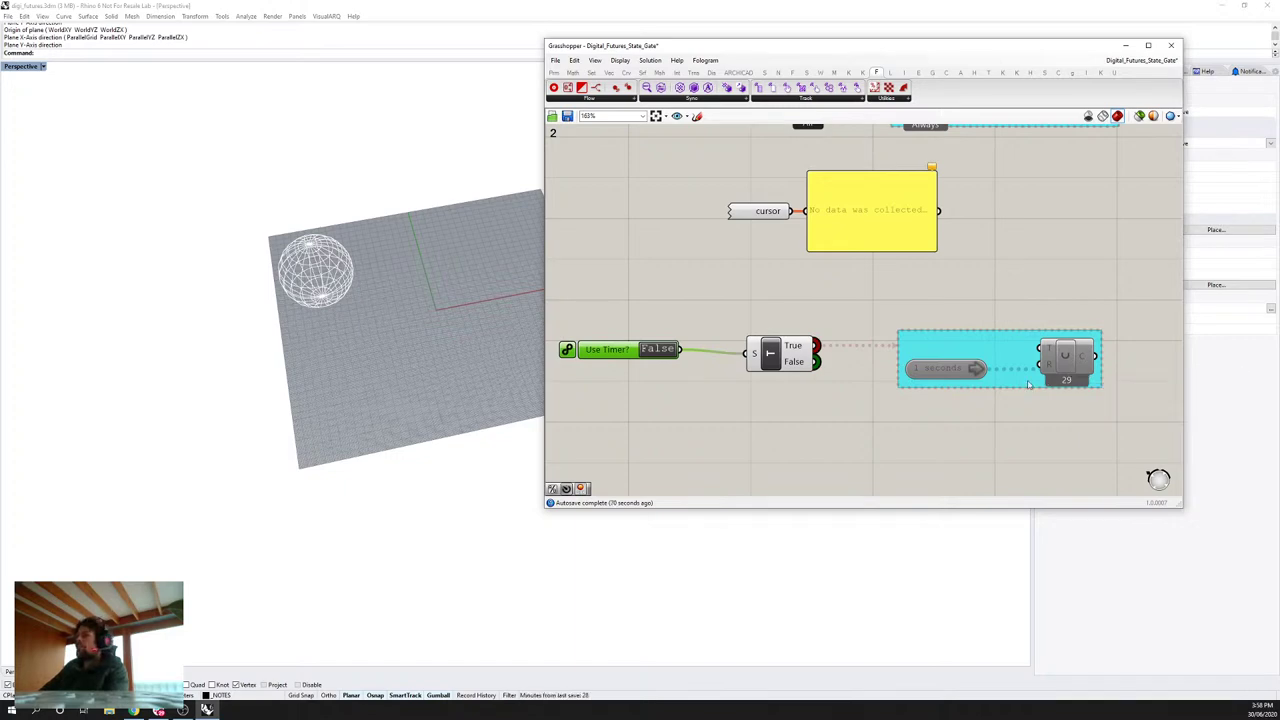
left_click(1003, 434)
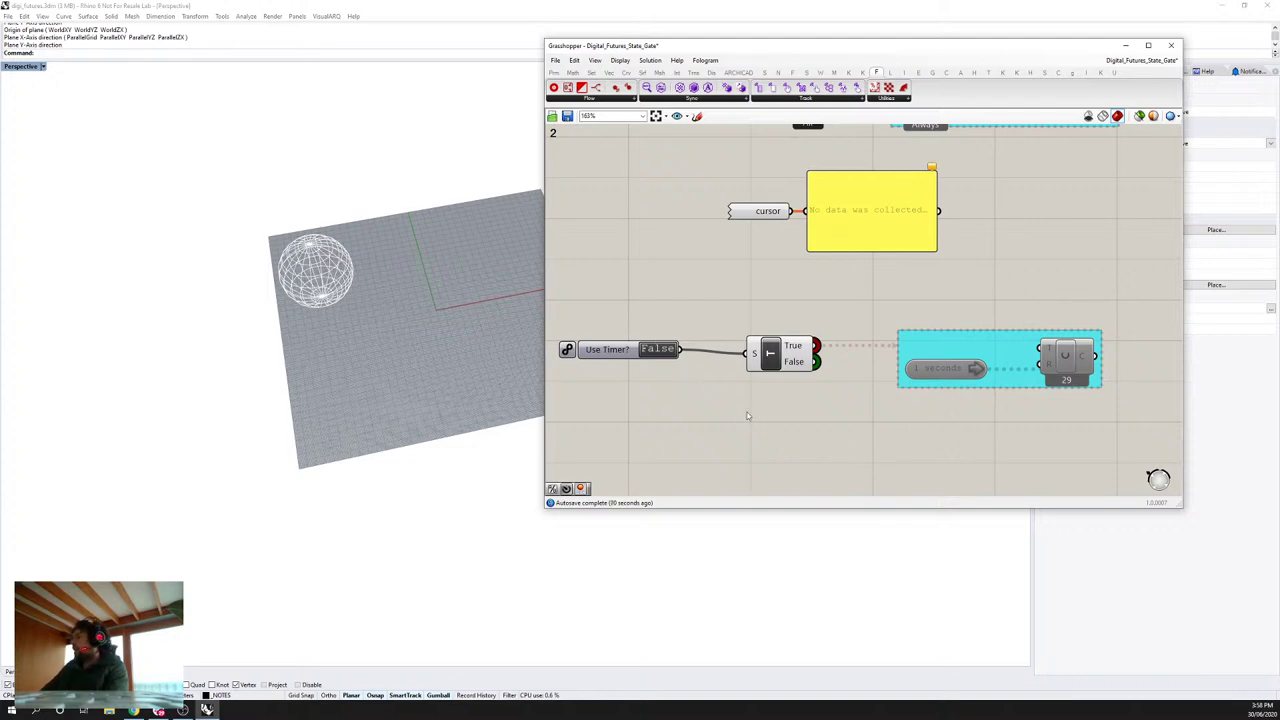
left_click_drag(614, 352, 640, 355)
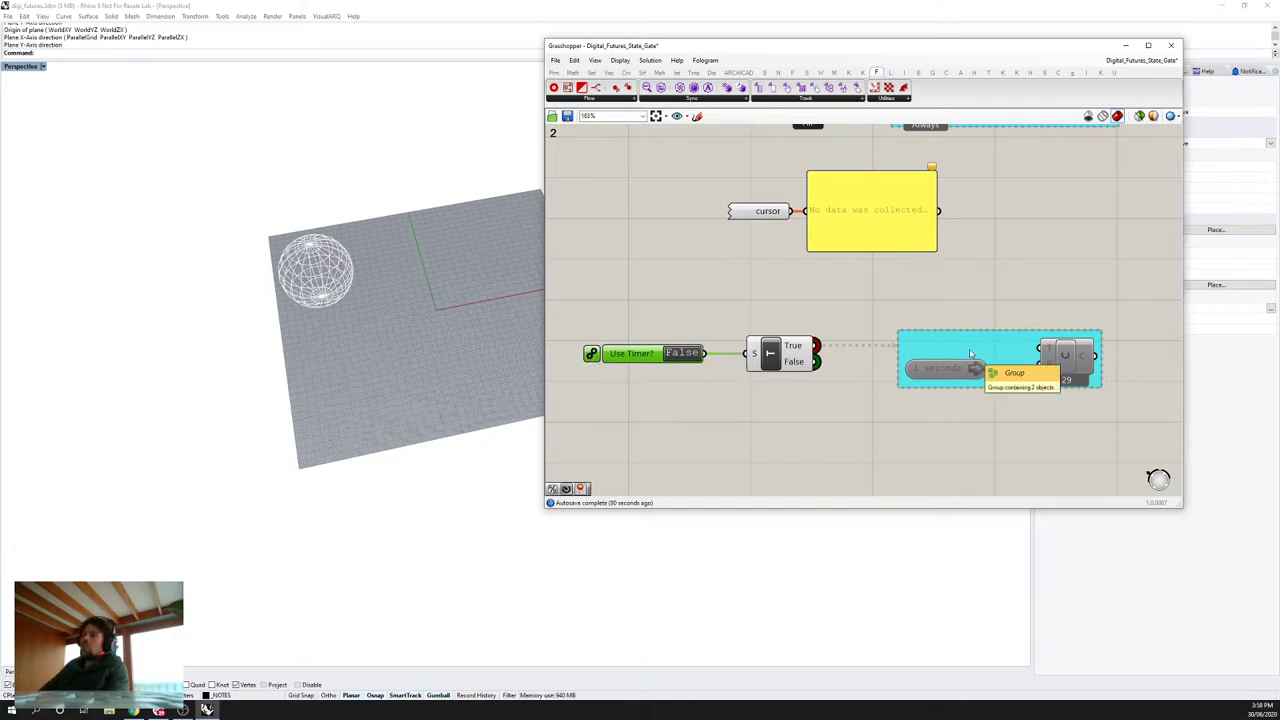
Step: Examine the State Gate example for switching between an arbitrary number of modes
scroll(926, 370, "down", 6)
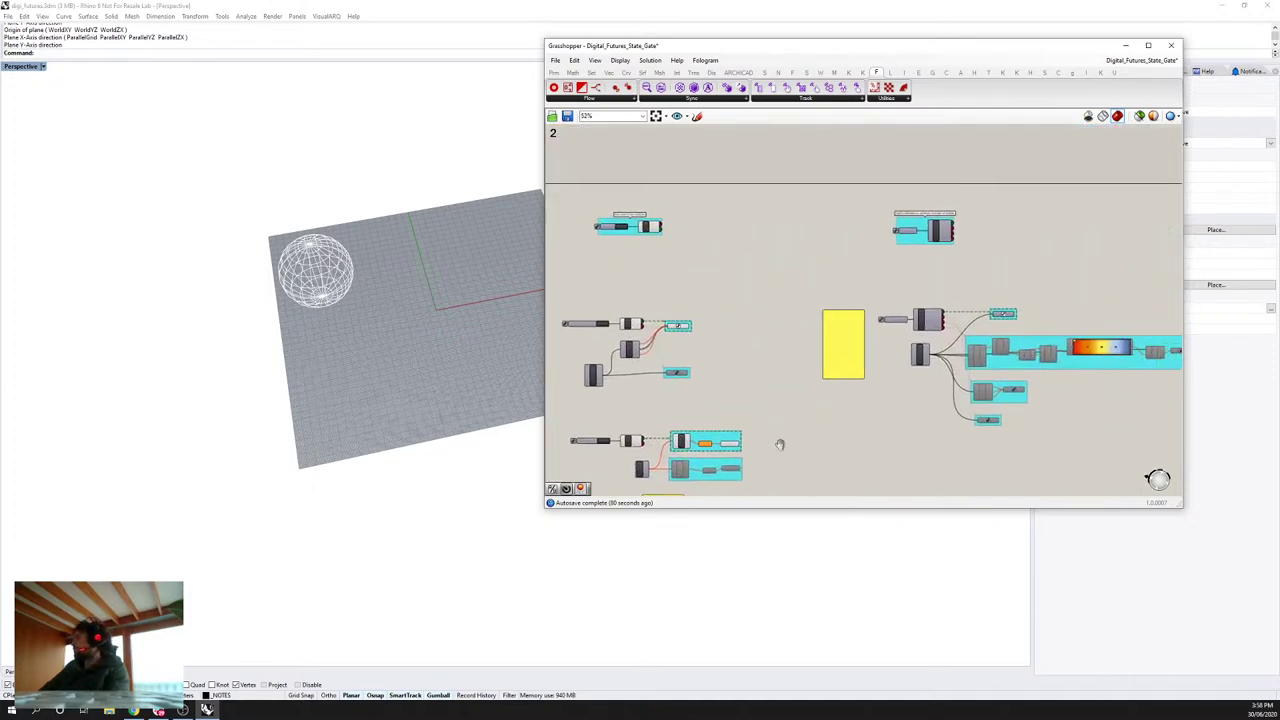
scroll(890, 275, "up", 2)
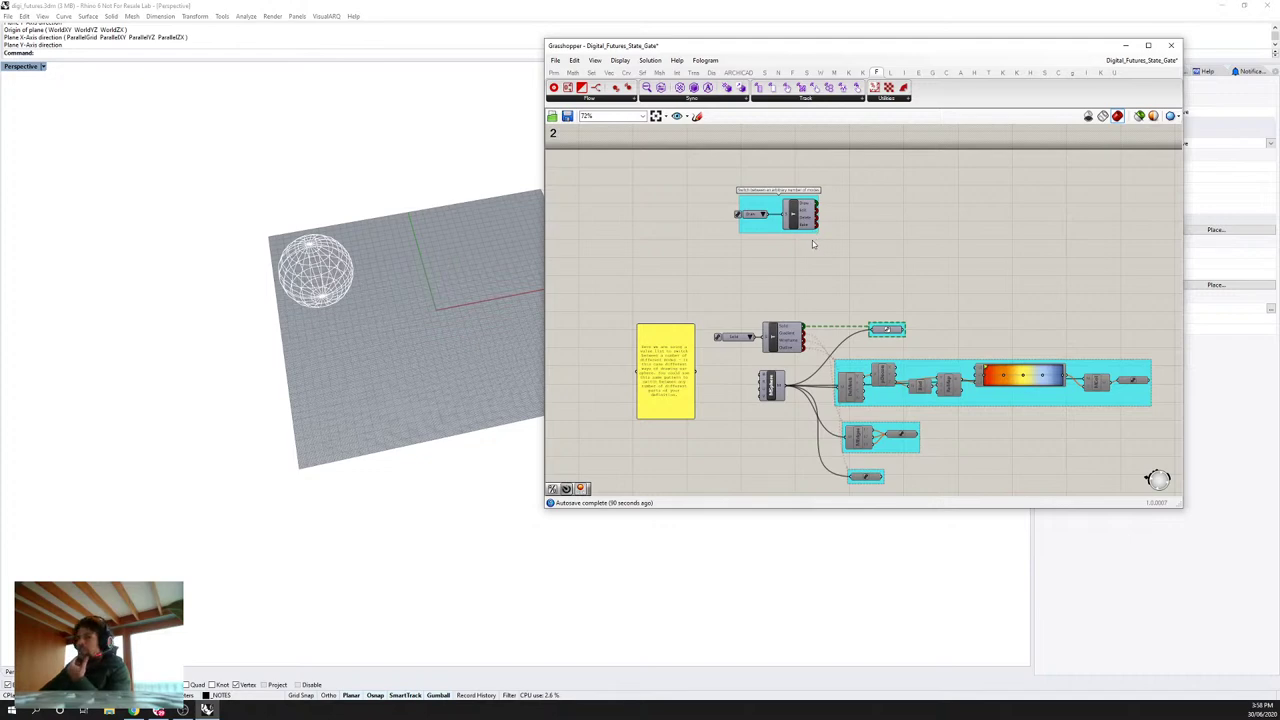
scroll(812, 243, "up", 4)
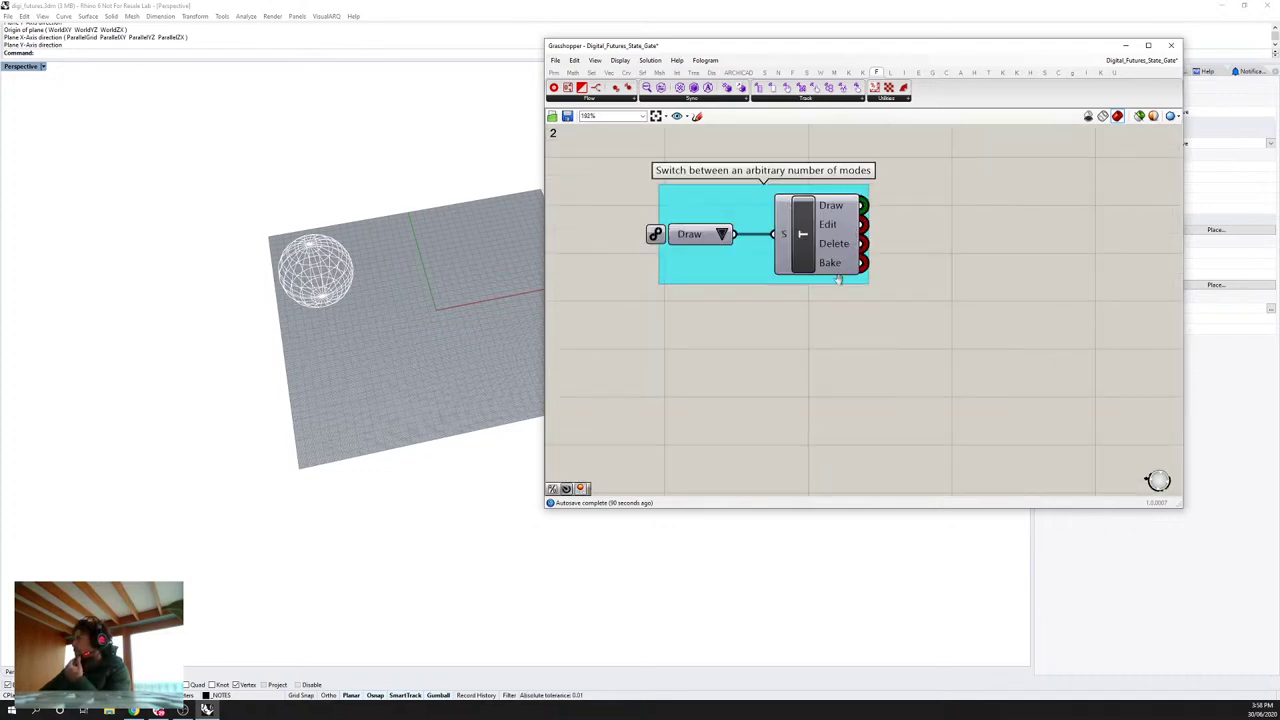
right_click_drag(838, 280, 857, 313)
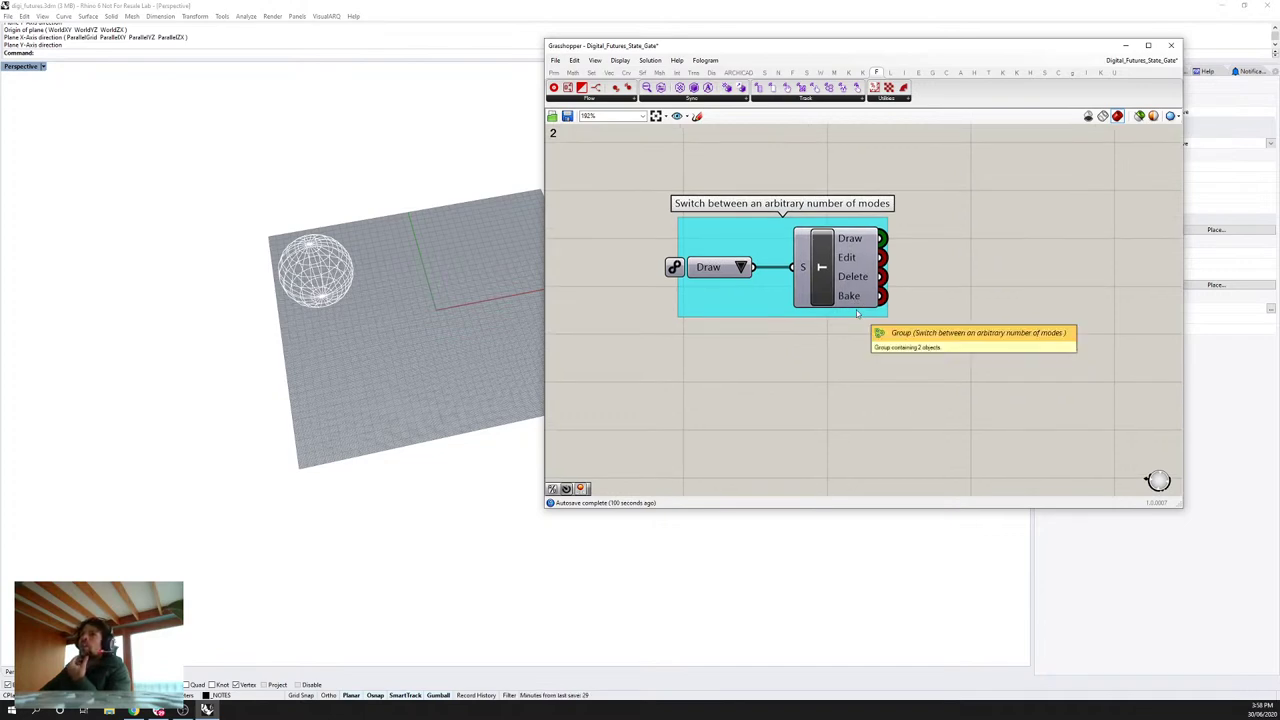
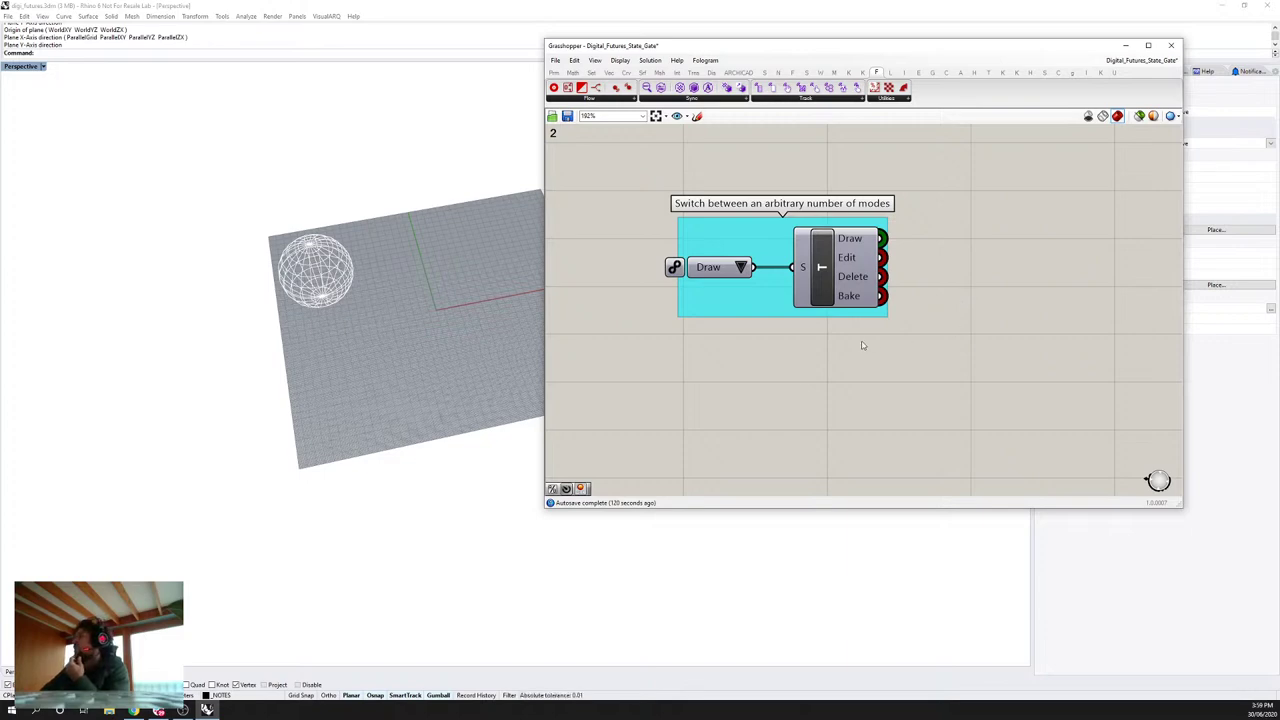
Step: Examine the mode options Solid, Gradient, Wireframe and Outline in the value list of the mesh sphere example
scroll(862, 345, "down", 4)
right_click_drag(862, 345, 818, 138)
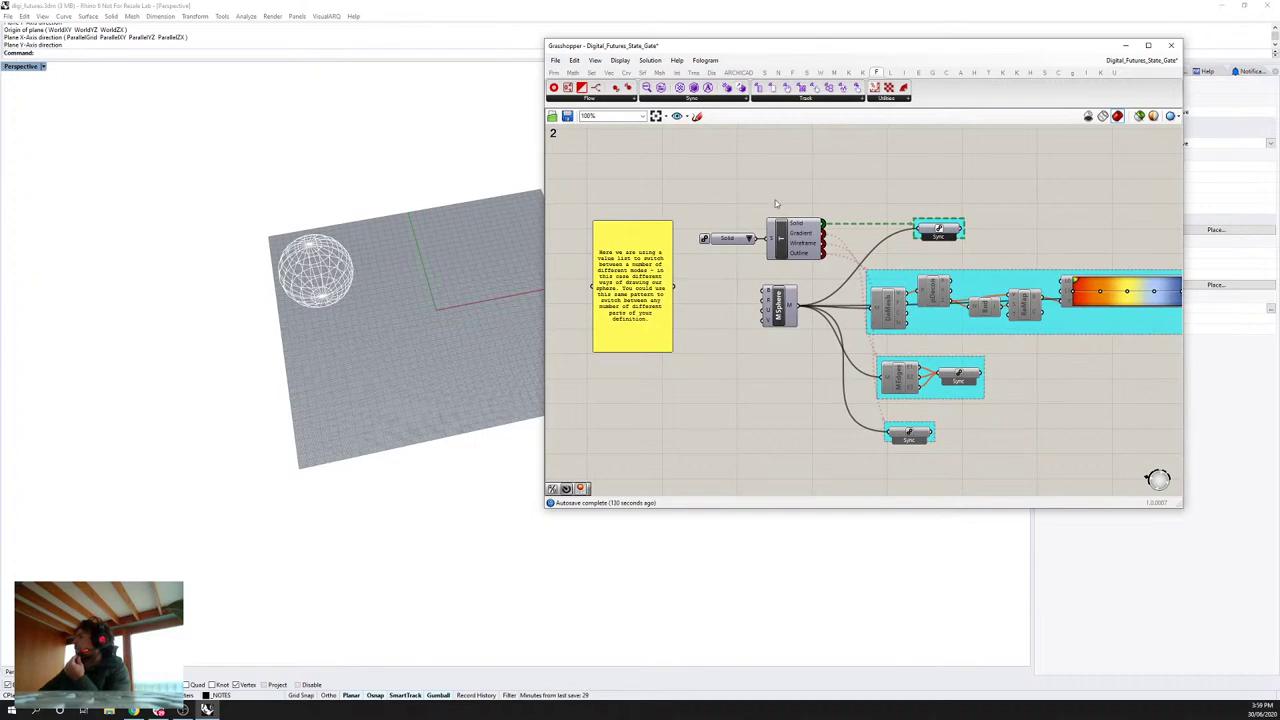
scroll(734, 243, "up", 4)
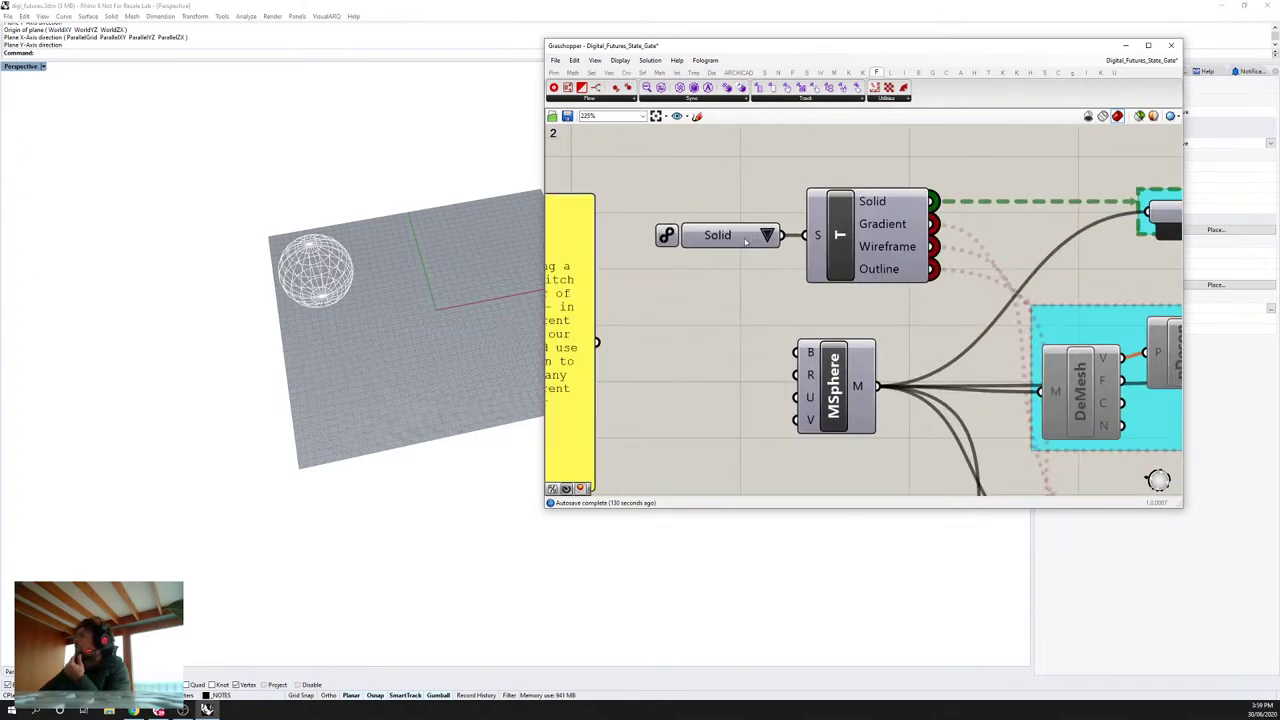
right_click_drag(750, 236, 860, 243)
left_click(840, 238)
left_click(889, 238)
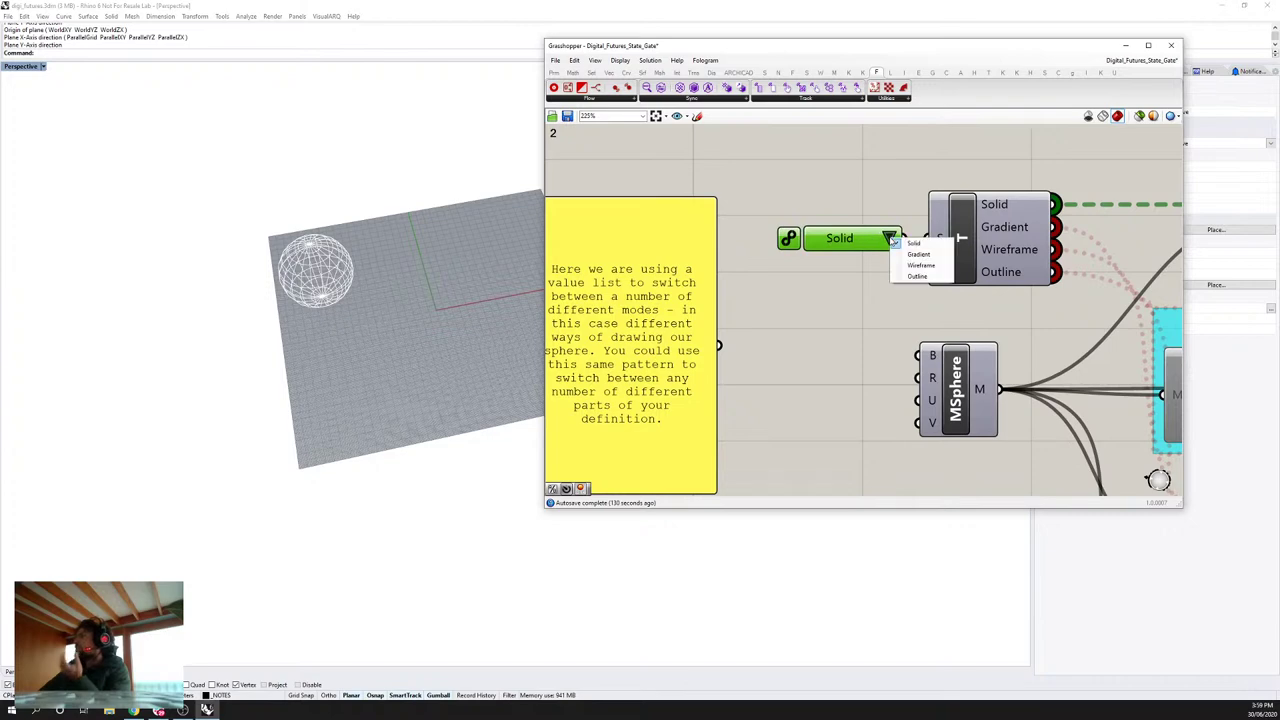
left_click(840, 186)
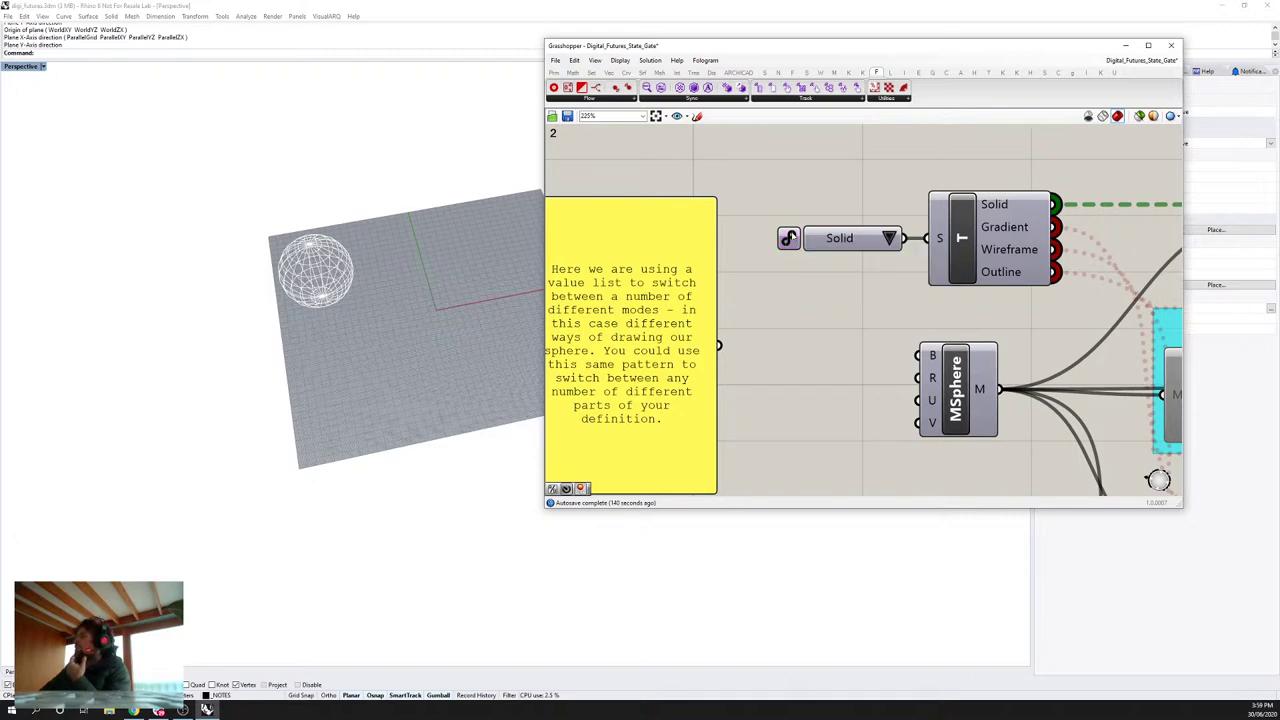
scroll(828, 260, "down", 1)
left_click(886, 240)
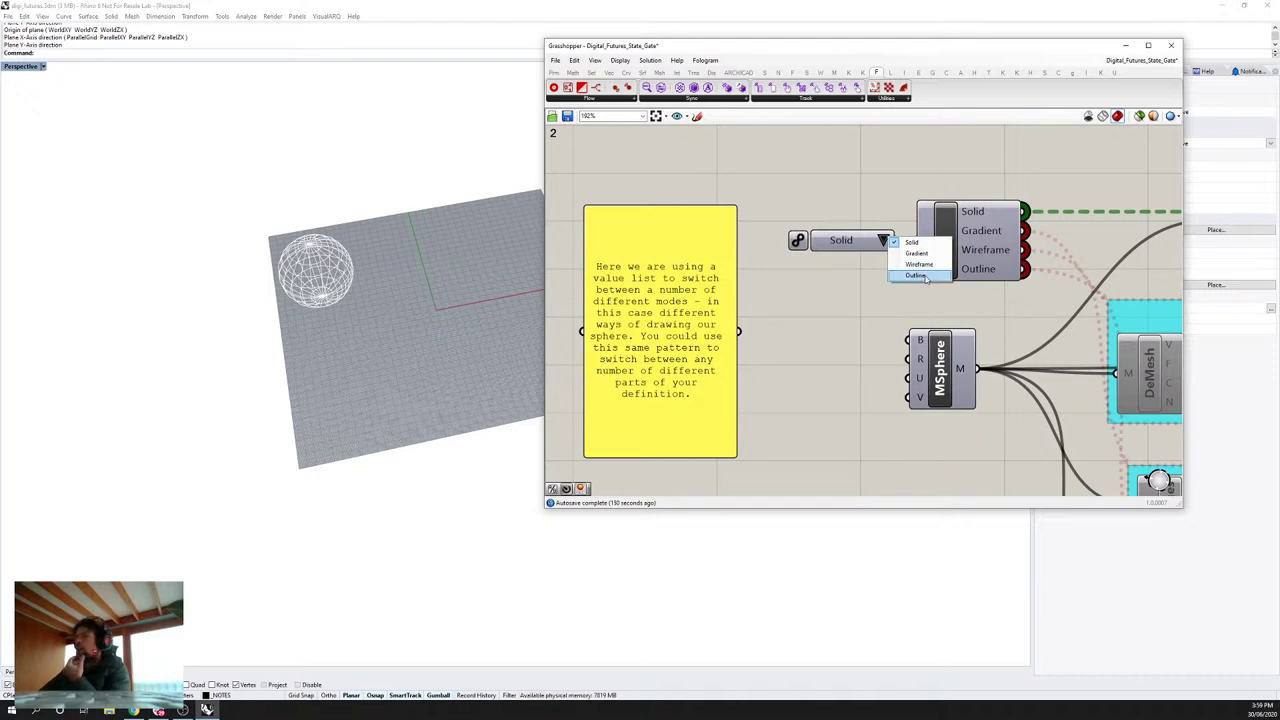
left_click(798, 289)
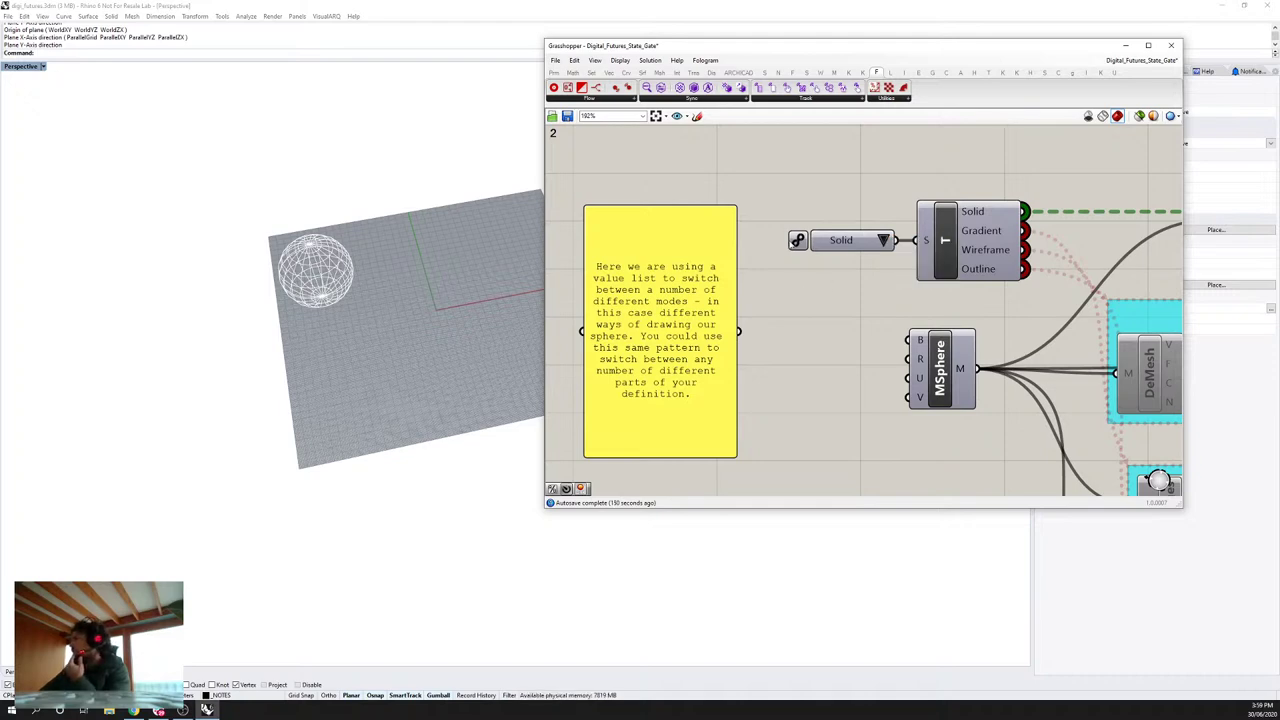
Step: Move the mode value list slightly left, away from the State Gate, and review its options
left_click_drag(847, 246, 826, 246)
left_click(864, 241)
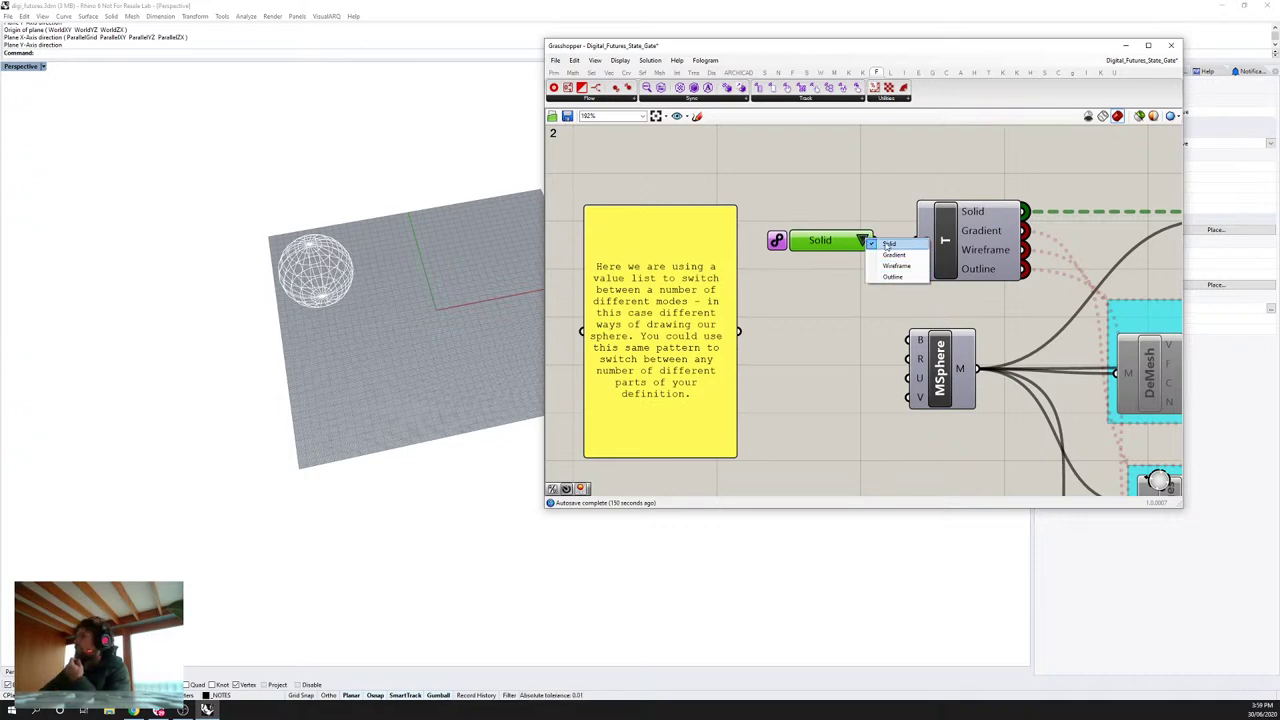
left_click(799, 207)
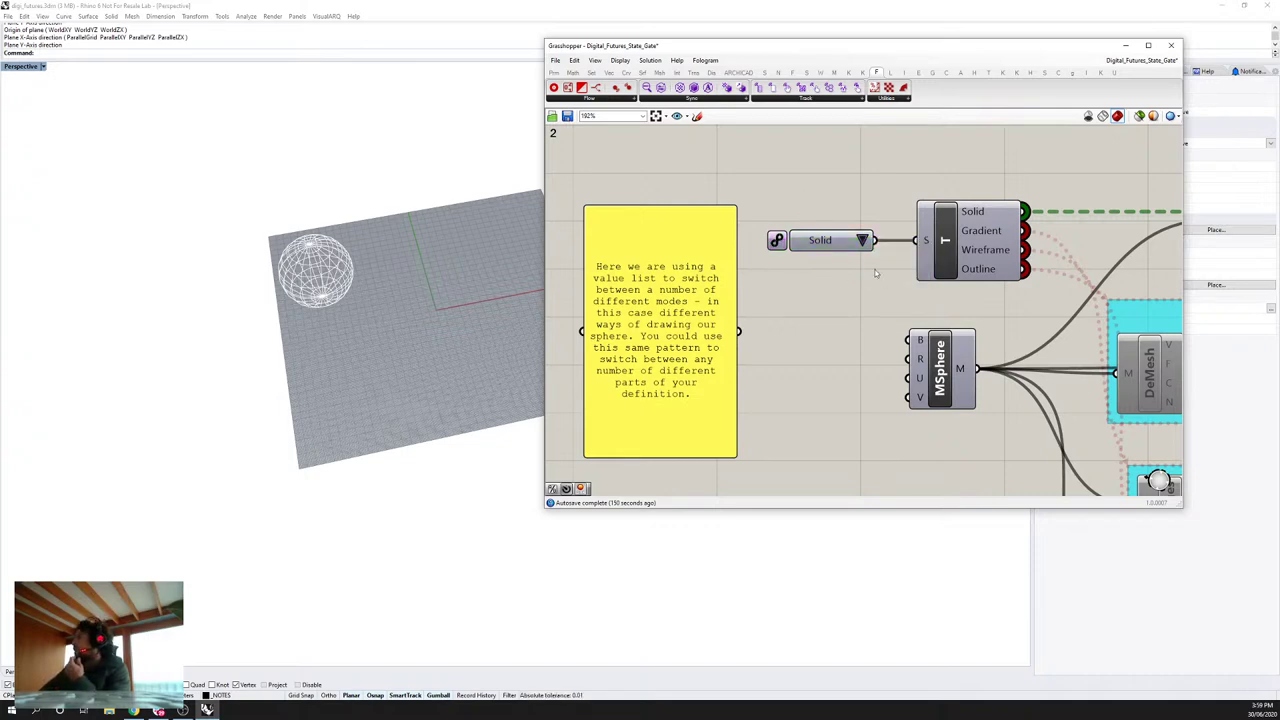
right_click_drag(867, 276, 771, 278)
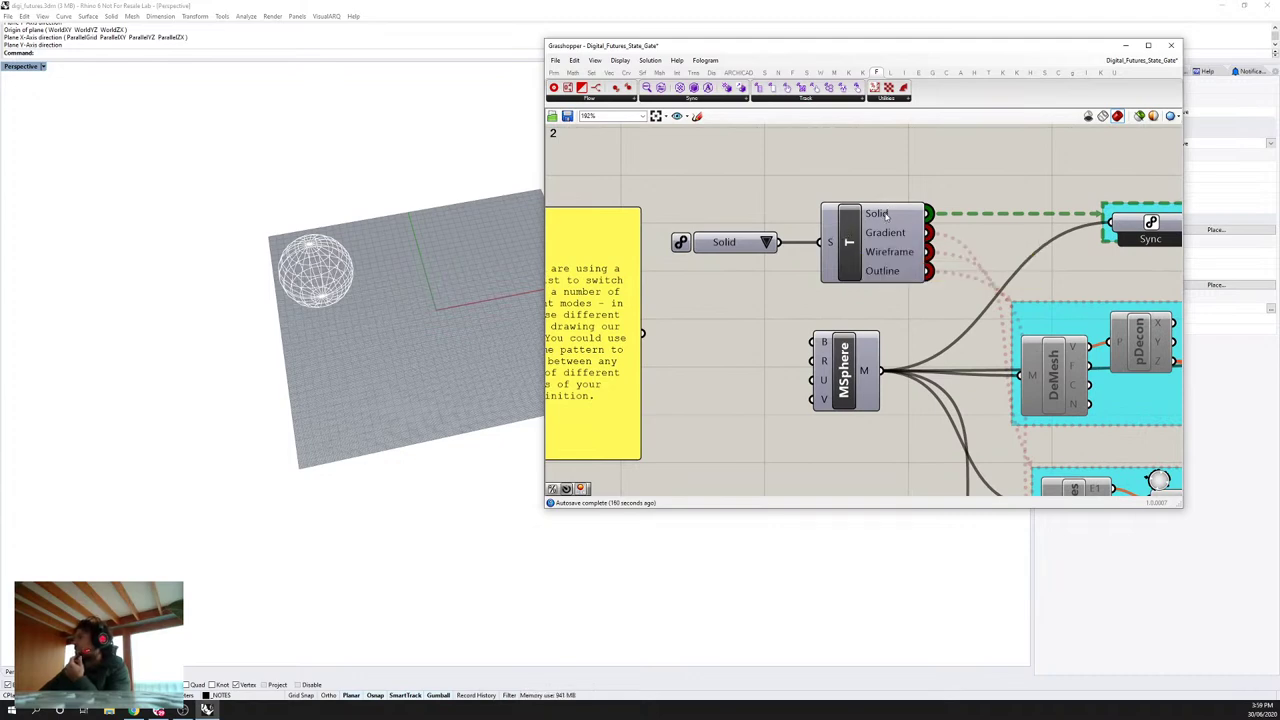
left_click(766, 242)
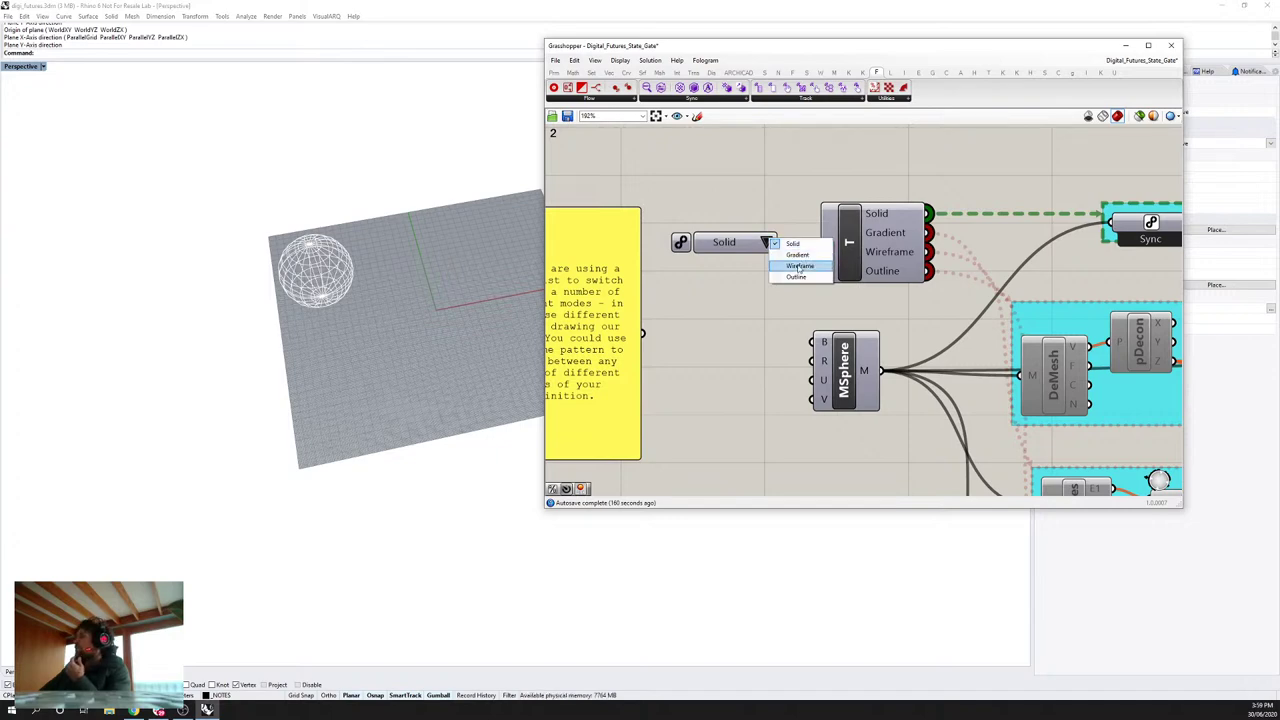
Step: Inspect the State Gate's Solid, Gradient, Wireframe and Outline outputs one by one
right_click(887, 214)
right_click(886, 232)
left_click(876, 184)
right_click(888, 251)
left_click(880, 175)
right_click(886, 272)
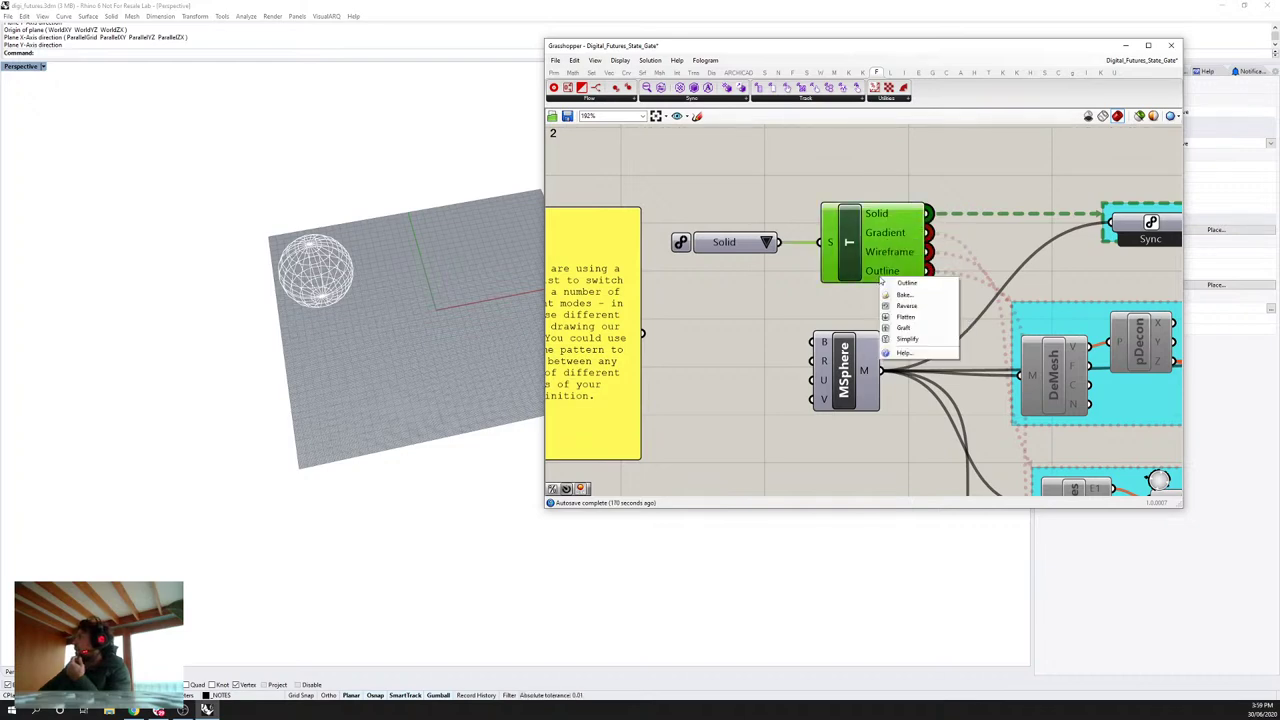
left_click(887, 186)
Step: Shift the Solid, Gradient and Wireframe groups upward and nudge the Solid group left
scroll(875, 200, "down", 2)
scroll(870, 207, "down", 2)
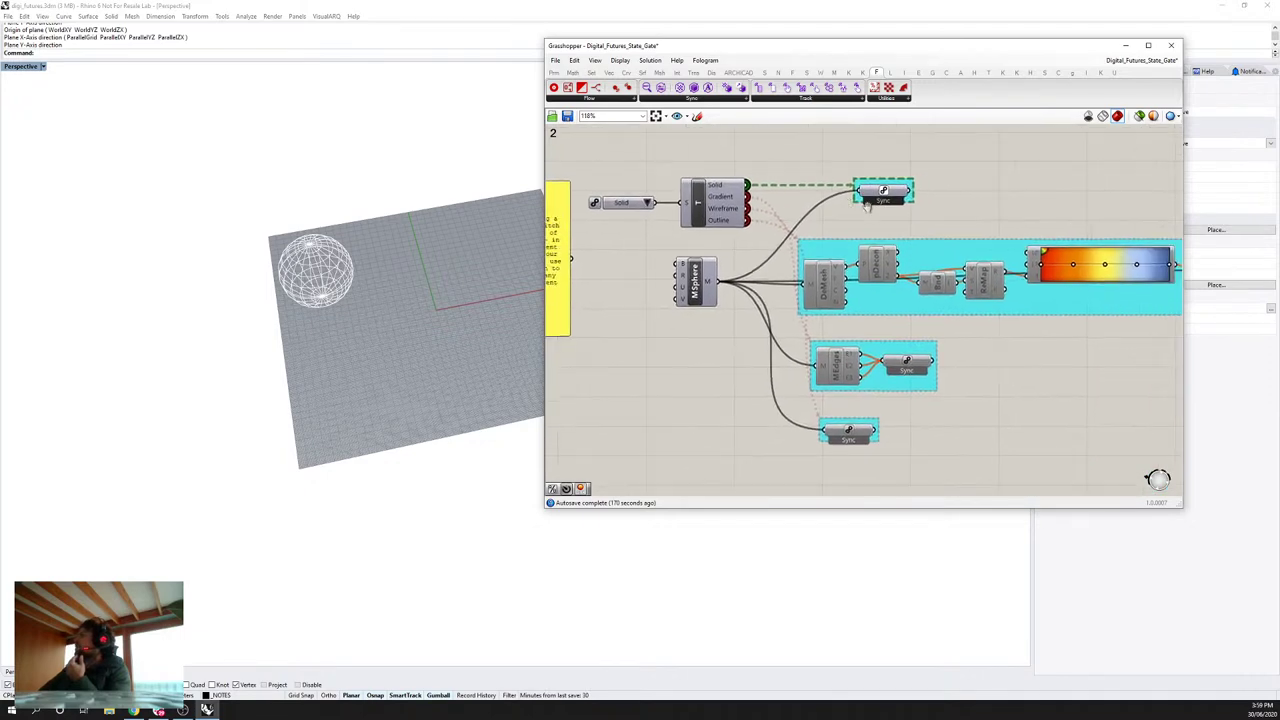
left_click_drag(928, 242, 932, 224)
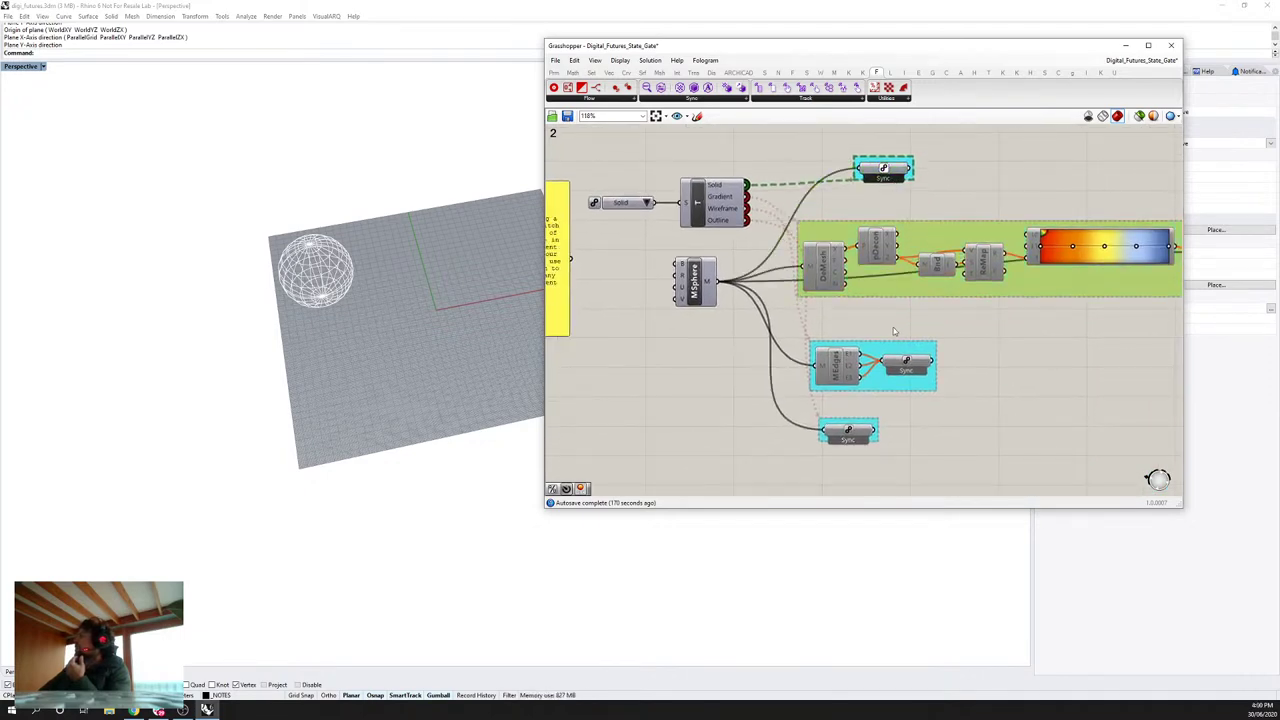
left_click_drag(890, 347, 895, 339)
left_click(945, 303)
scroll(852, 194, "up", 3)
left_click_drag(870, 166, 848, 166)
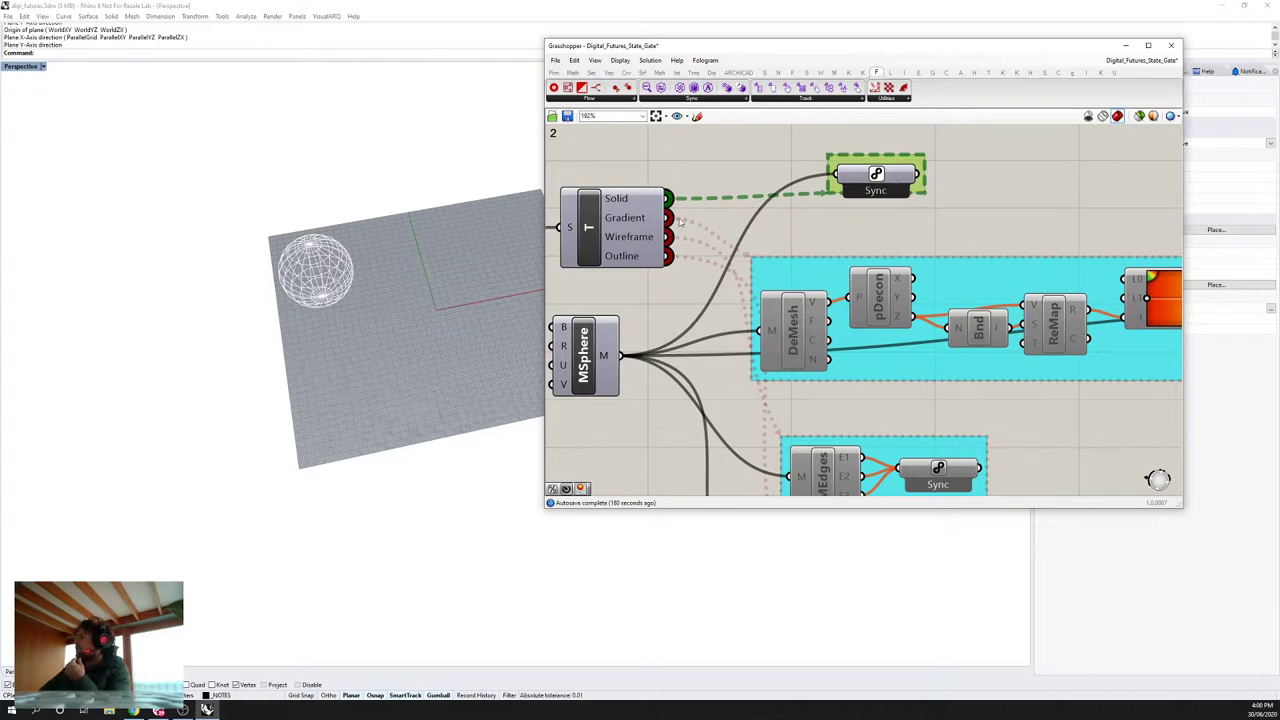
Step: Select the Gradient group for review and nudge its pDecon component slightly beside DeMesh
scroll(773, 260, "down", 3)
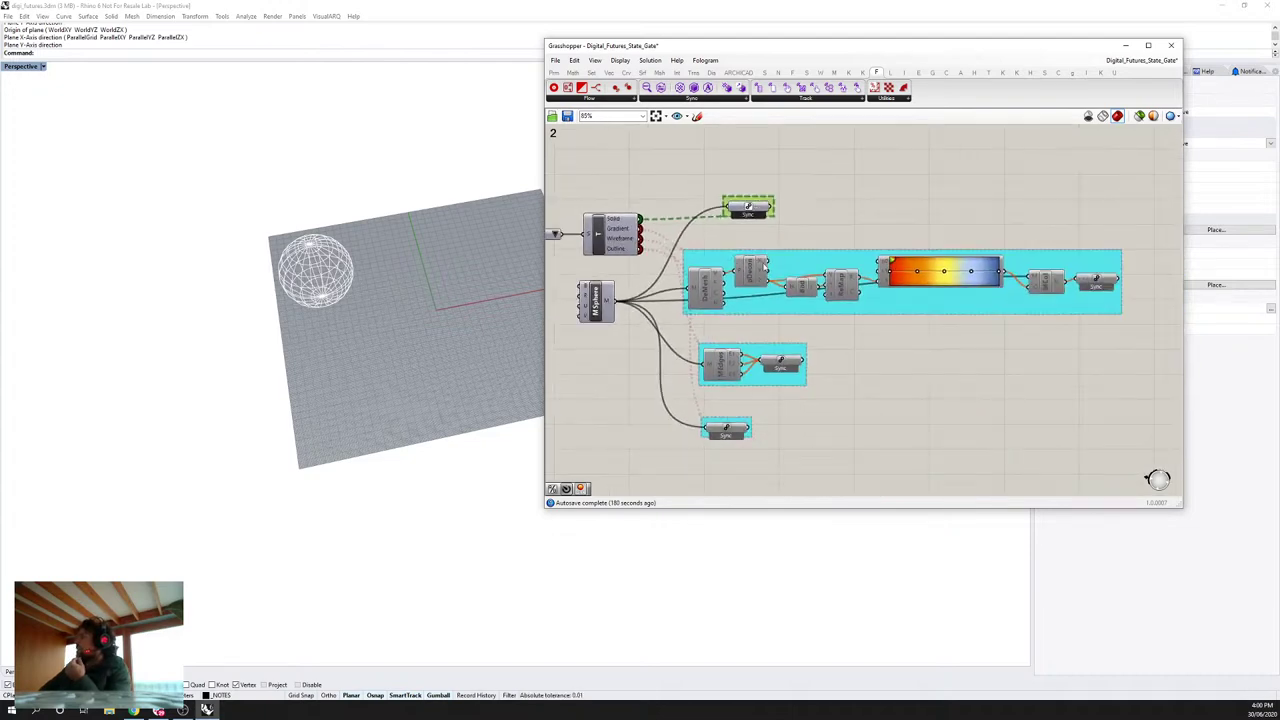
scroll(762, 257, "down", 2)
left_click_drag(1071, 260, 683, 297)
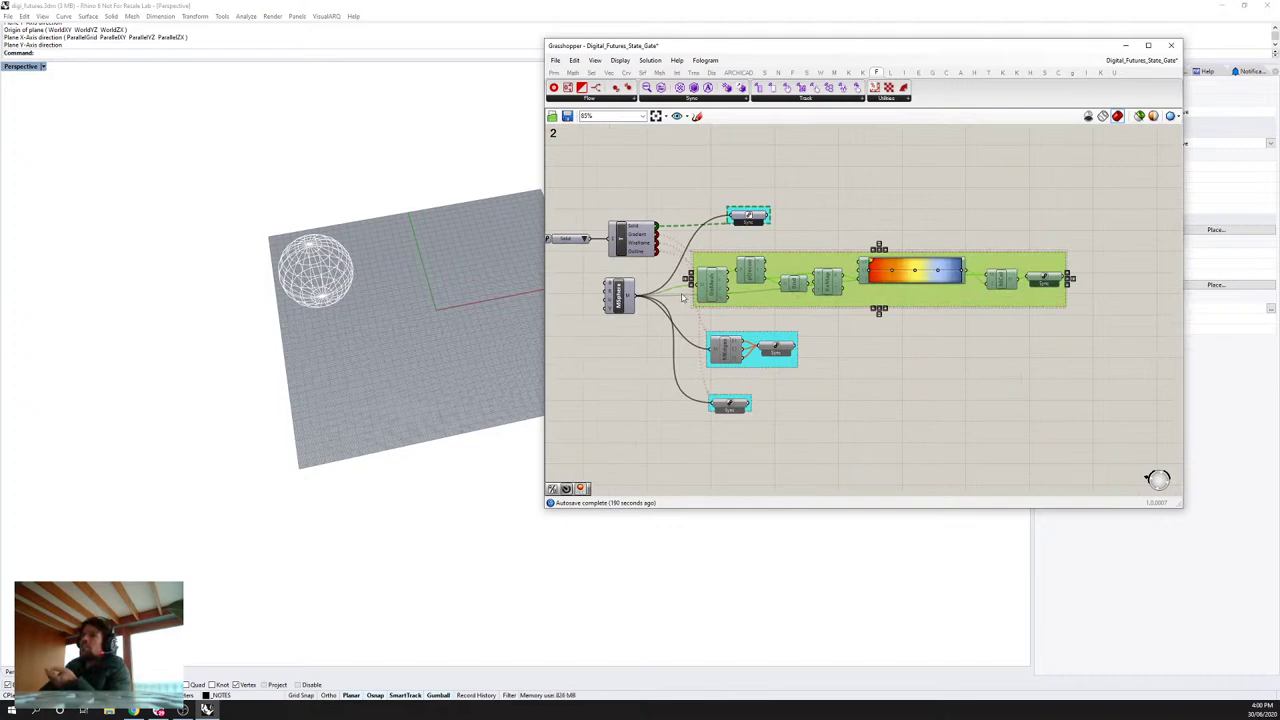
left_click(716, 250)
scroll(707, 272, "up", 4)
left_click_drag(712, 287, 781, 272)
left_click(785, 283)
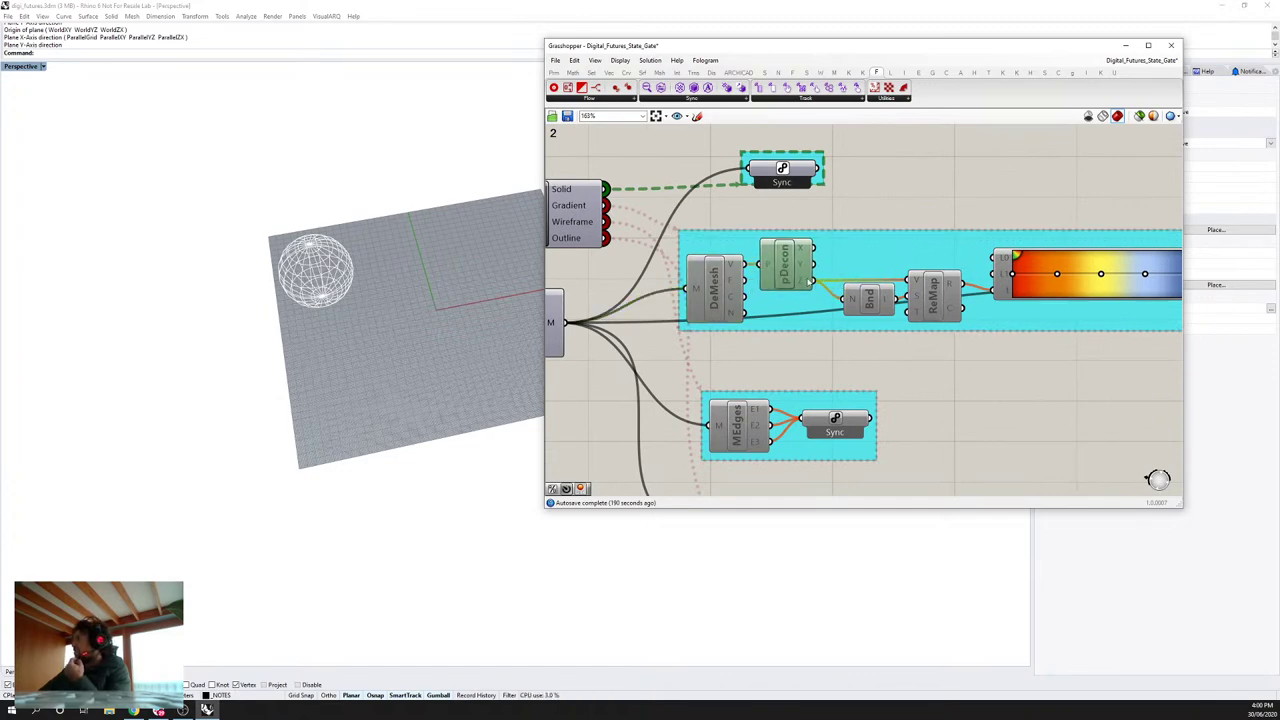
Step: Switch the mode value list to Gradient
scroll(790, 284, "down", 1)
right_click_drag(790, 284, 911, 282)
left_click(637, 222)
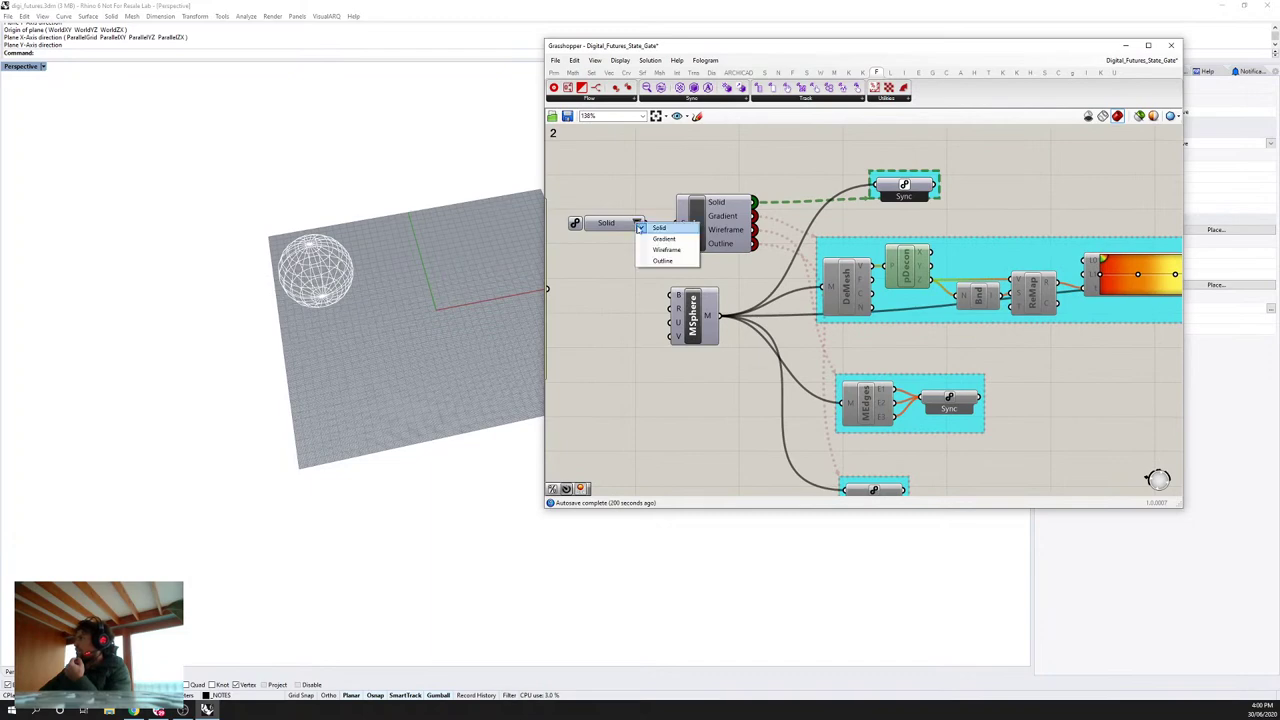
left_click(657, 243)
Step: Turn on the preview of the Sync component at the end of the Gradient group
scroll(982, 228, "down", 2)
scroll(1104, 266, "up", 2)
left_click(1045, 265)
right_click(980, 171)
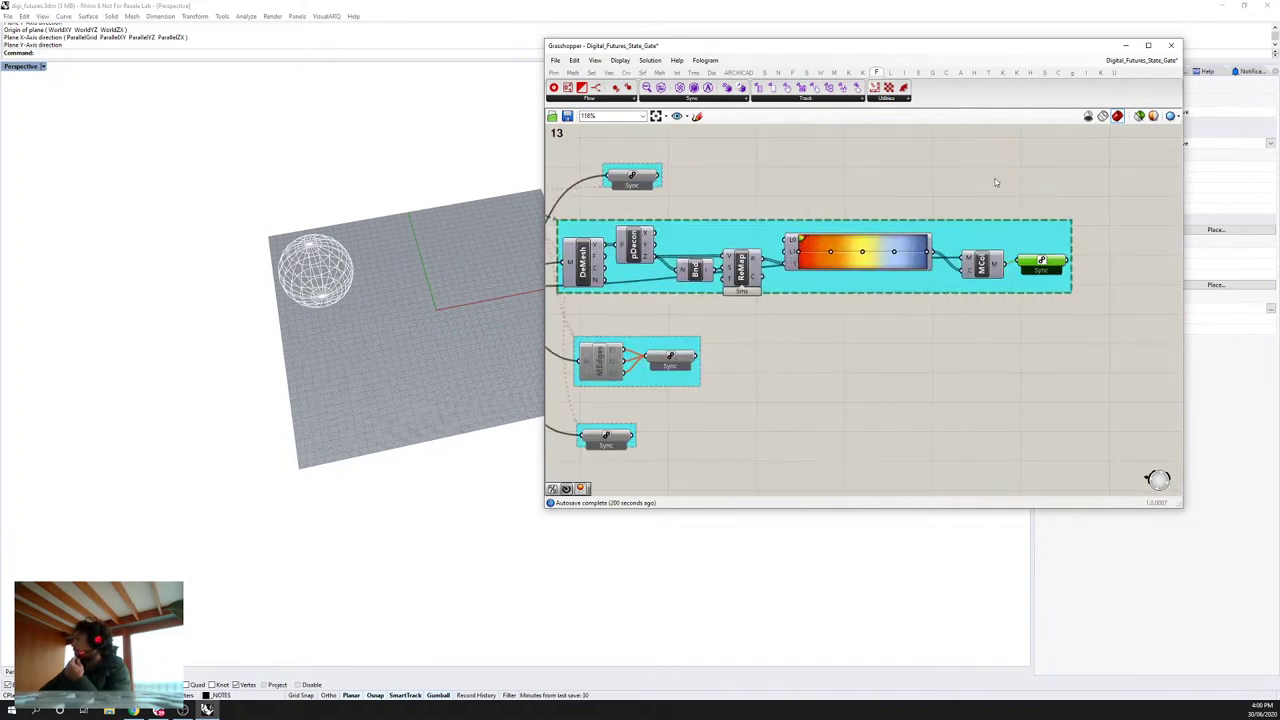
left_click(944, 166)
Step: Trace the Gradient group's components from DeMesh through to Sync and inspect the coloured sphere up close in the Rhino viewport
scroll(775, 250, "up", 3)
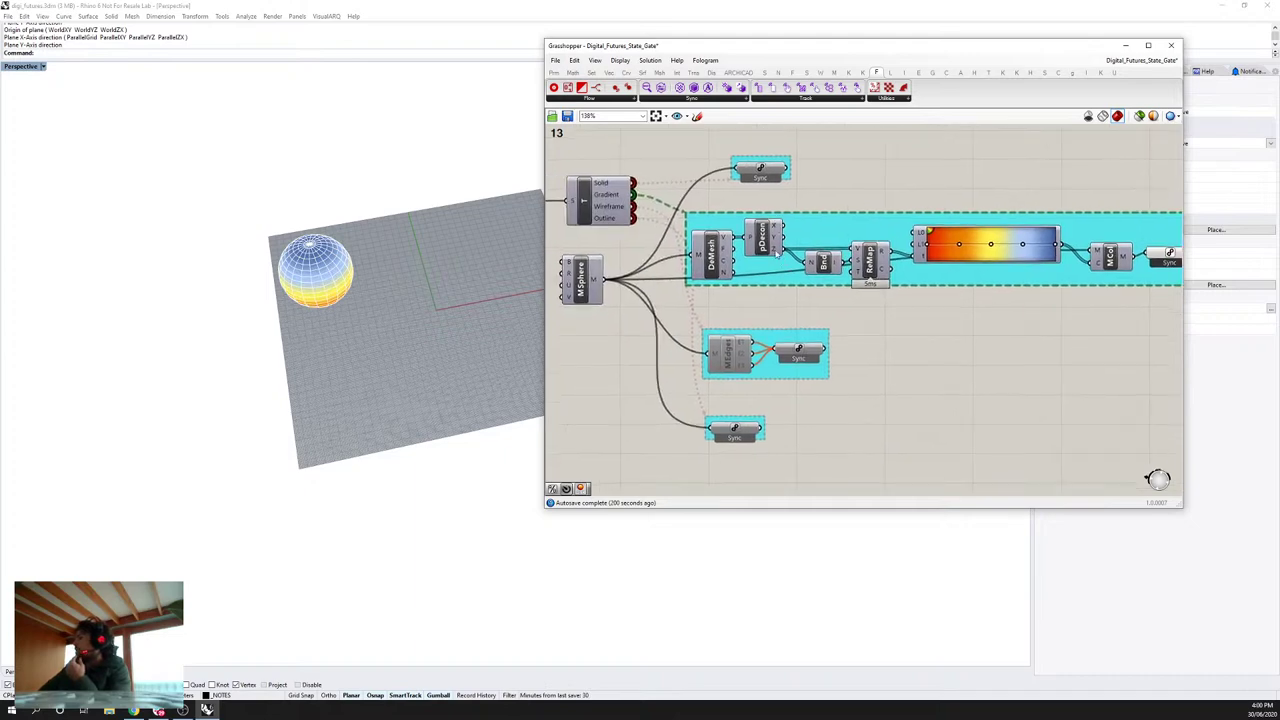
mouse_move(777, 250)
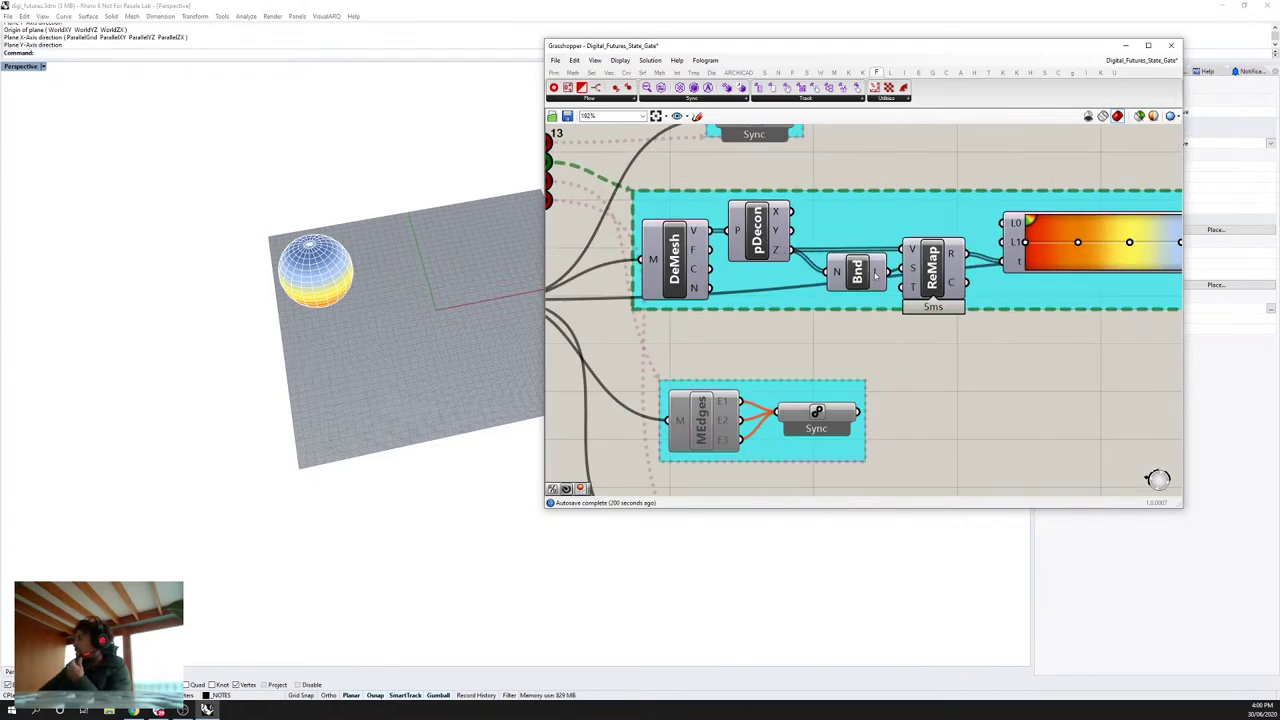
right_click_drag(777, 250, 657, 242)
right_click_drag(930, 234, 745, 232)
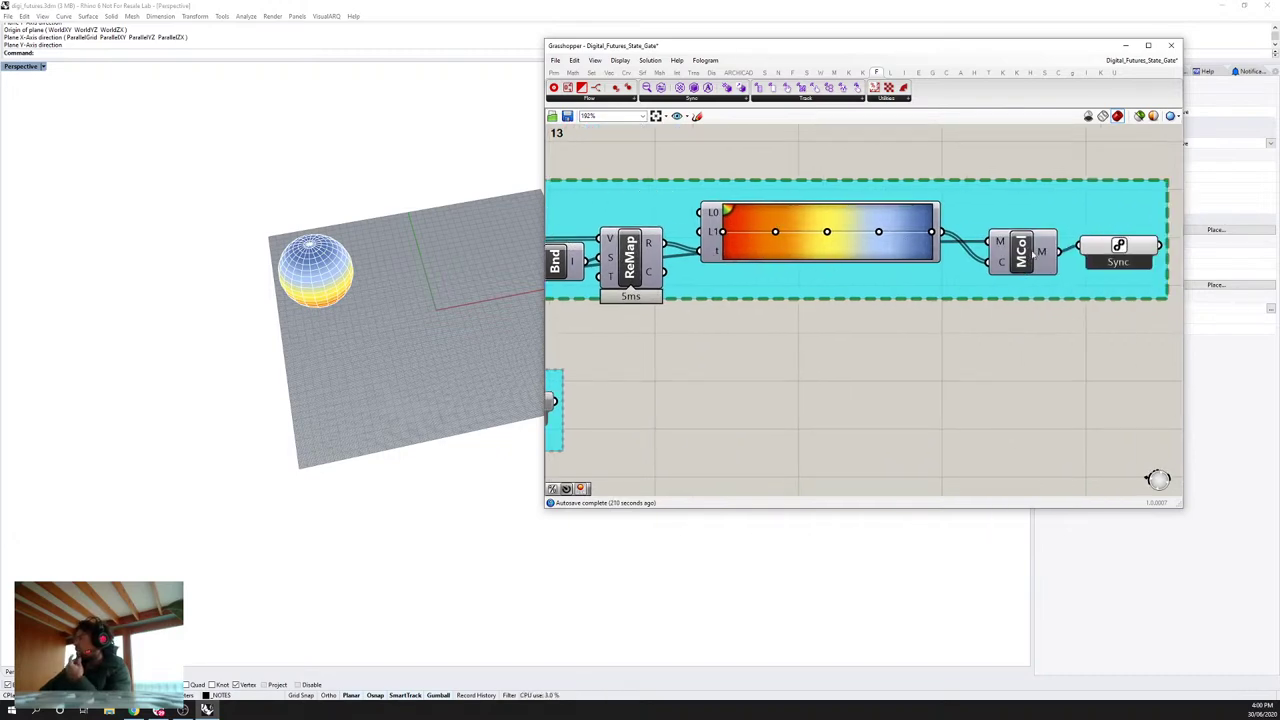
left_click(1089, 260)
right_click_drag(420, 300, 346, 249)
scroll(300, 338, "up", 5)
scroll(299, 338, "down", 5)
right_click_drag(299, 338, 420, 310)
left_click(718, 330)
scroll(718, 330, "down", 3)
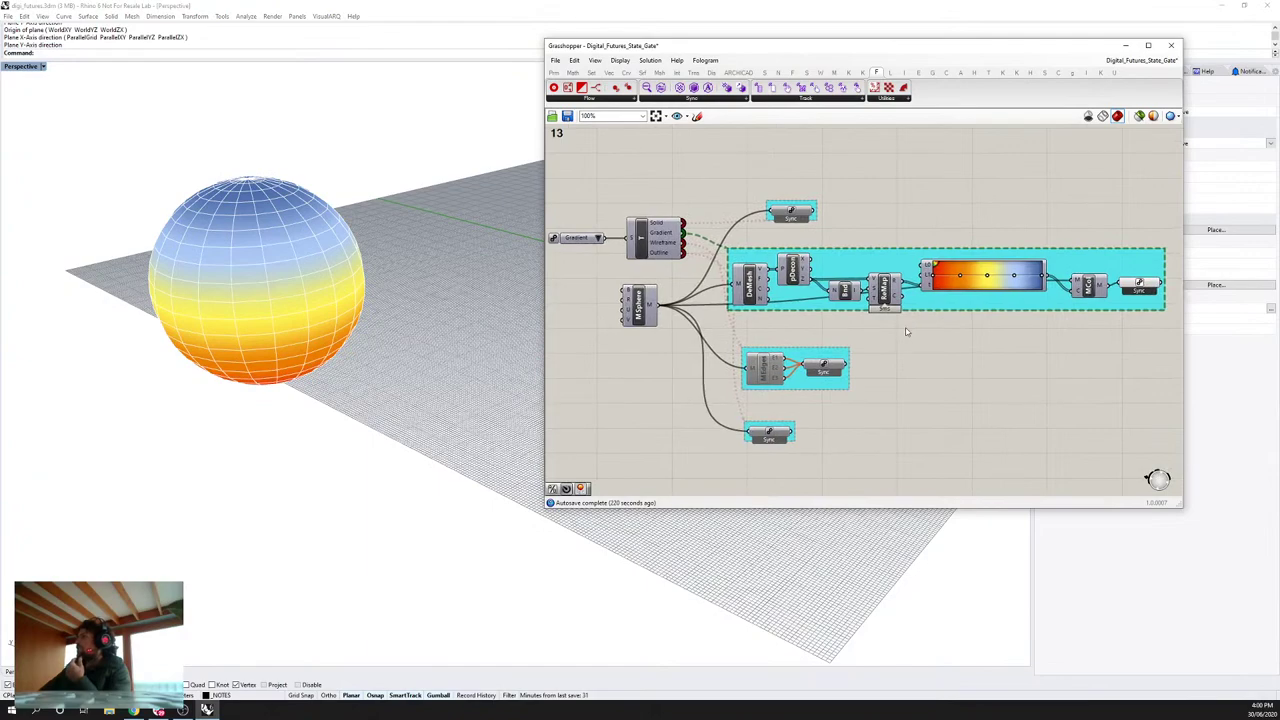
Step: Switch the mode value list to Wireframe and view the sphere in the Rhino viewport
left_click(599, 238)
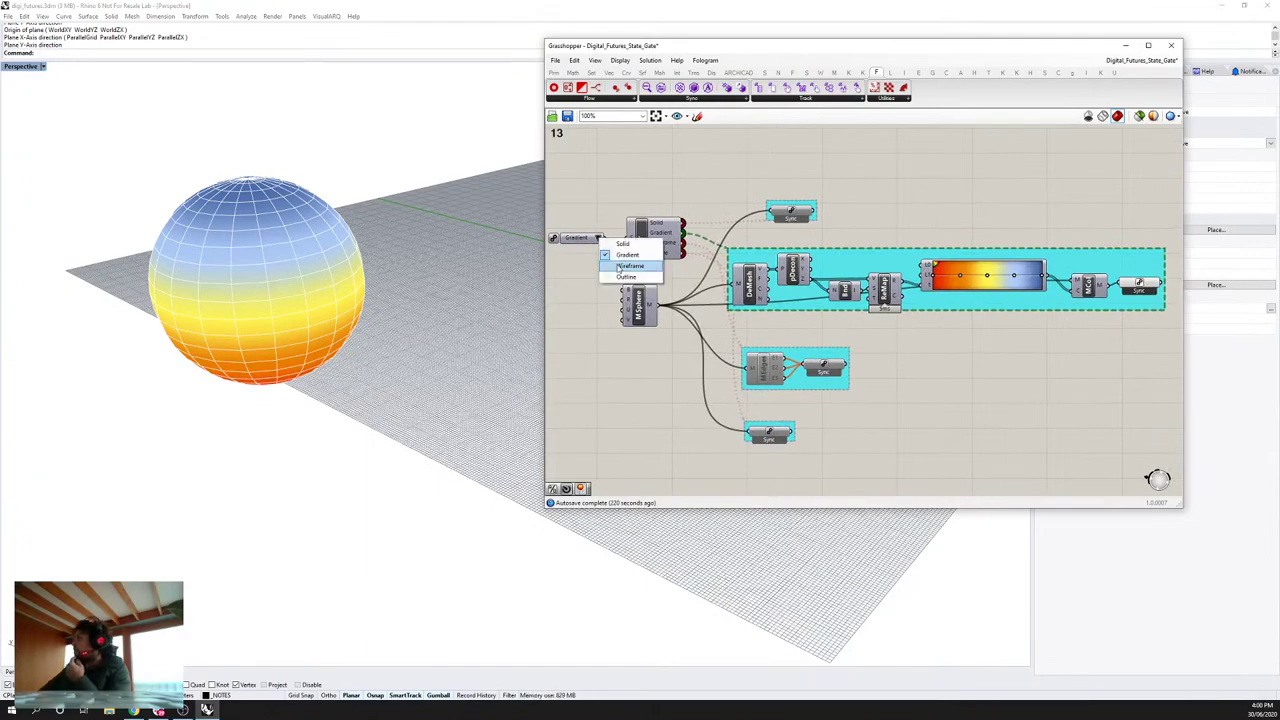
left_click(618, 268)
right_click_drag(400, 320, 330, 300)
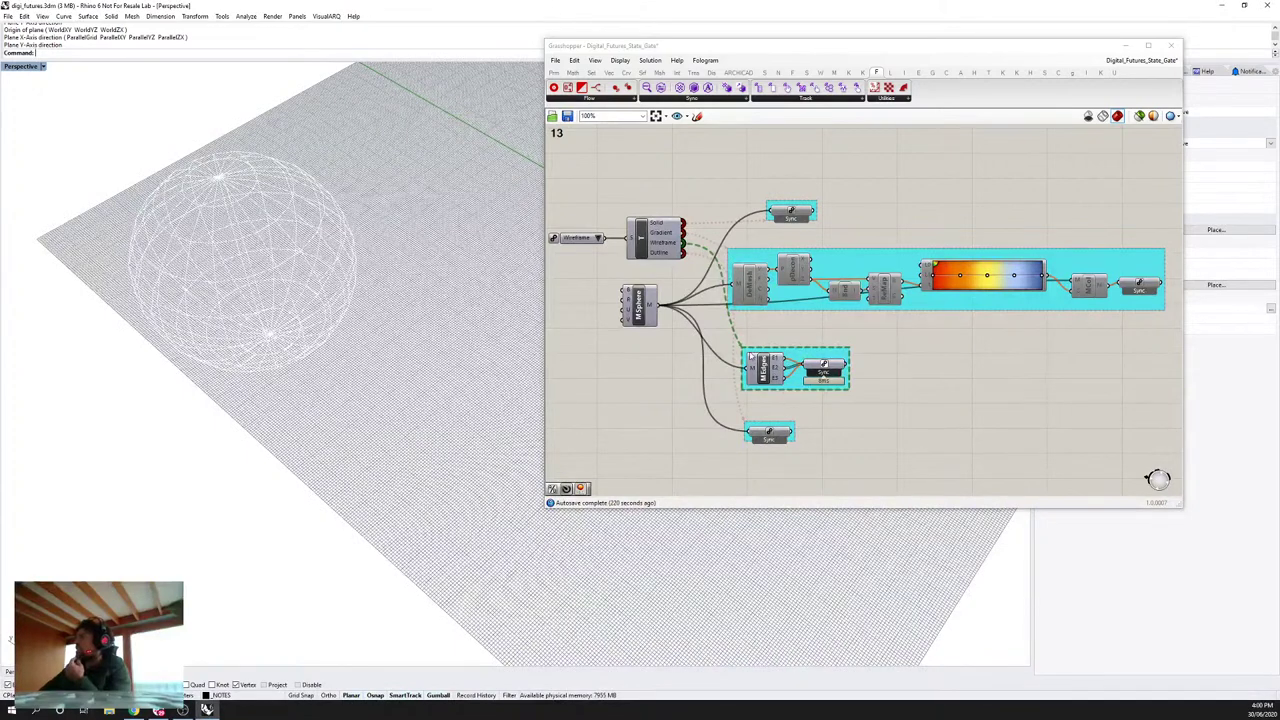
Step: Switch the mode value list to Outline and turn on the preview of the Outline group's Sync component
left_click(598, 238)
left_click(620, 276)
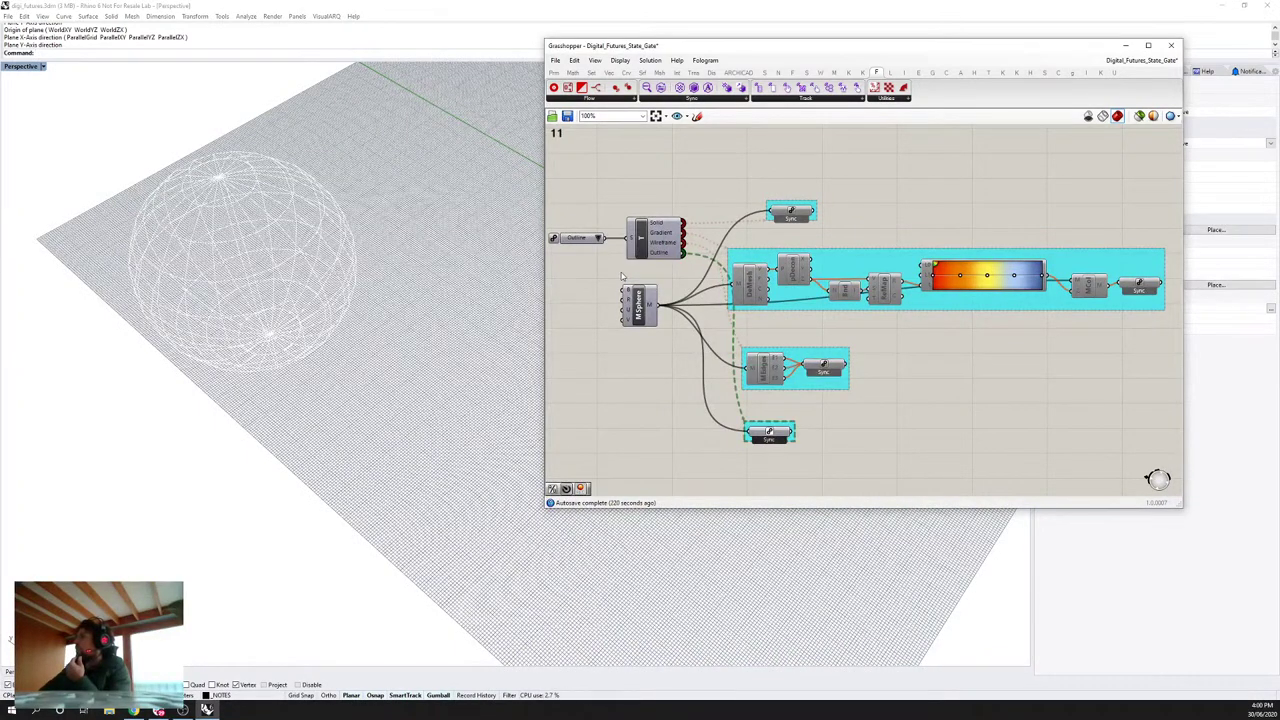
left_click(783, 430)
right_click(837, 417)
left_click(854, 422)
left_click(855, 422)
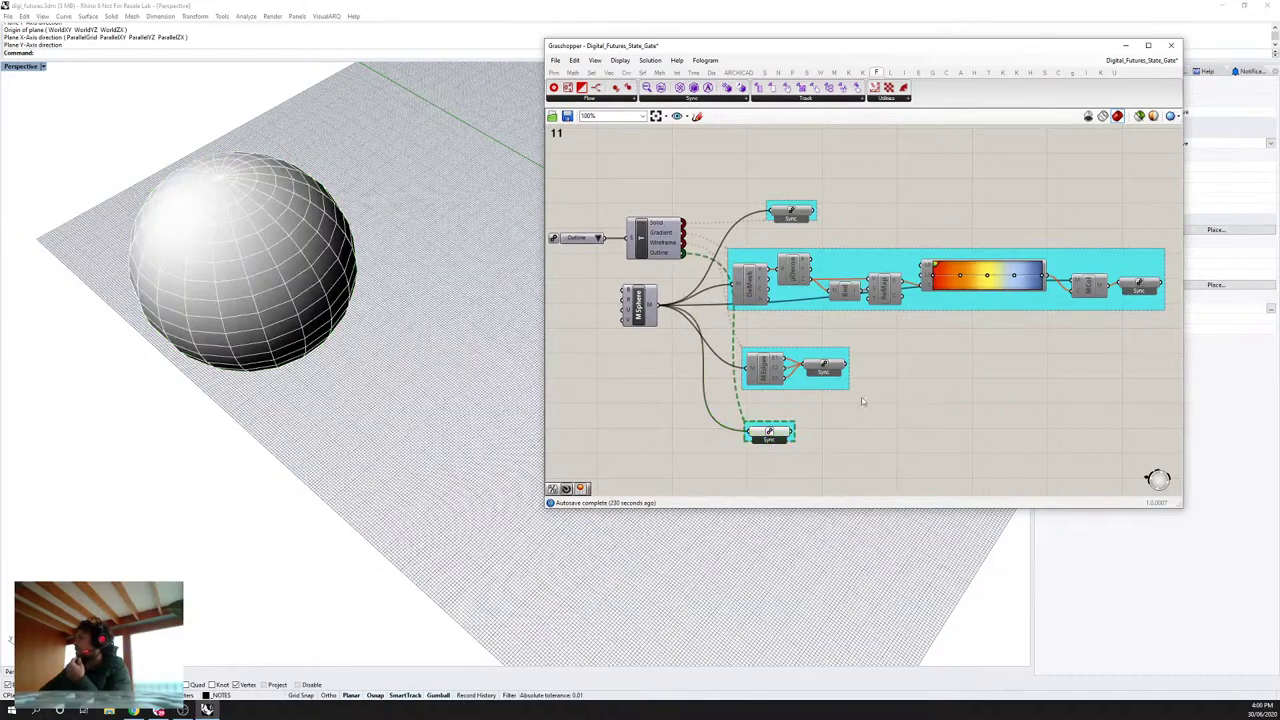
Step: Inspect the Outline setting among the display options of the Outline group's Sync component
scroll(799, 428, "up", 4)
right_click(765, 423)
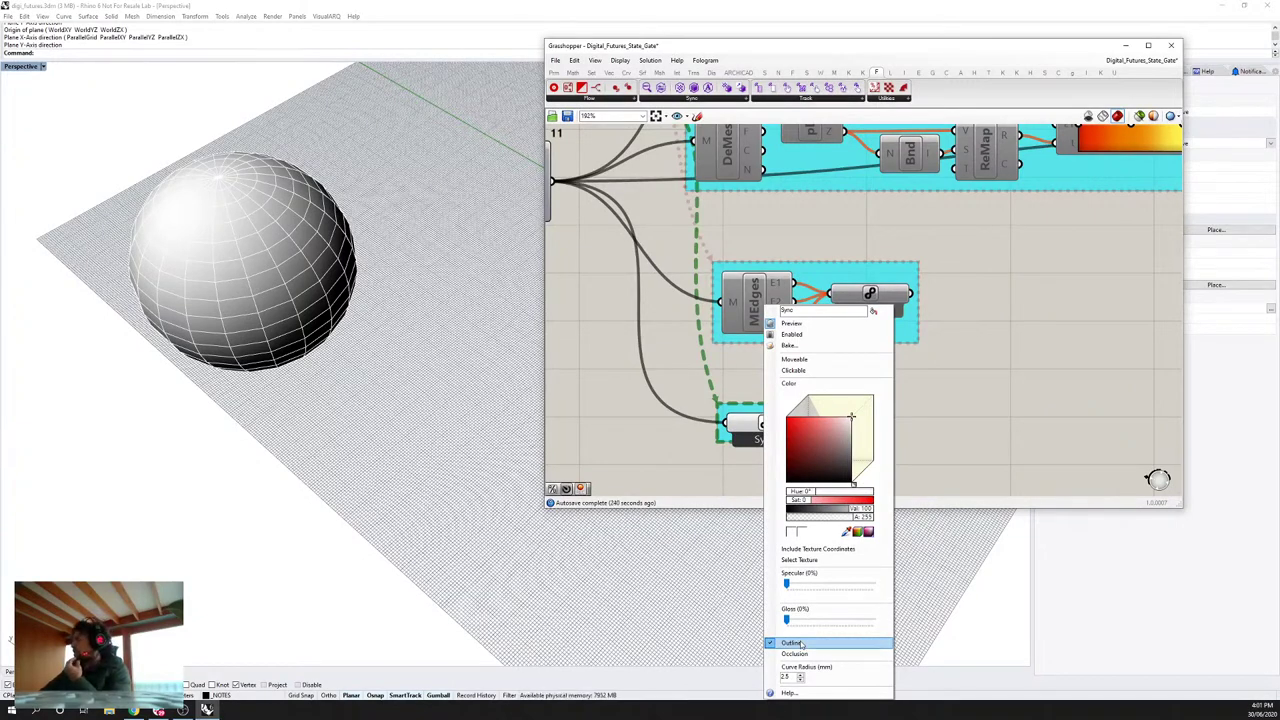
left_click(1004, 357)
scroll(860, 367, "down", 2)
scroll(860, 367, "down", 3)
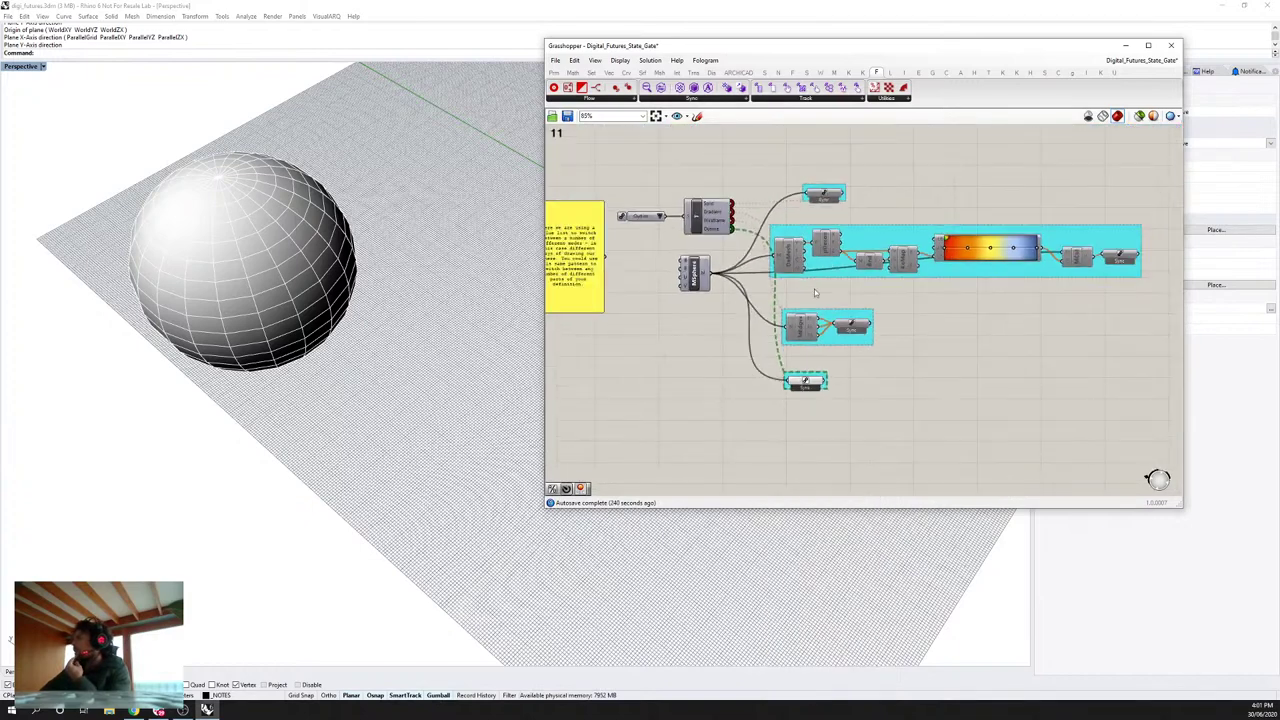
Step: Move the Solid group up and left, and shift the Gradient group right, away from the State Gate
scroll(800, 212, "up", 3)
left_click_drag(797, 210, 766, 190)
scroll(828, 240, "down", 2)
left_click_drag(878, 285, 918, 285)
scroll(918, 285, "down", 1)
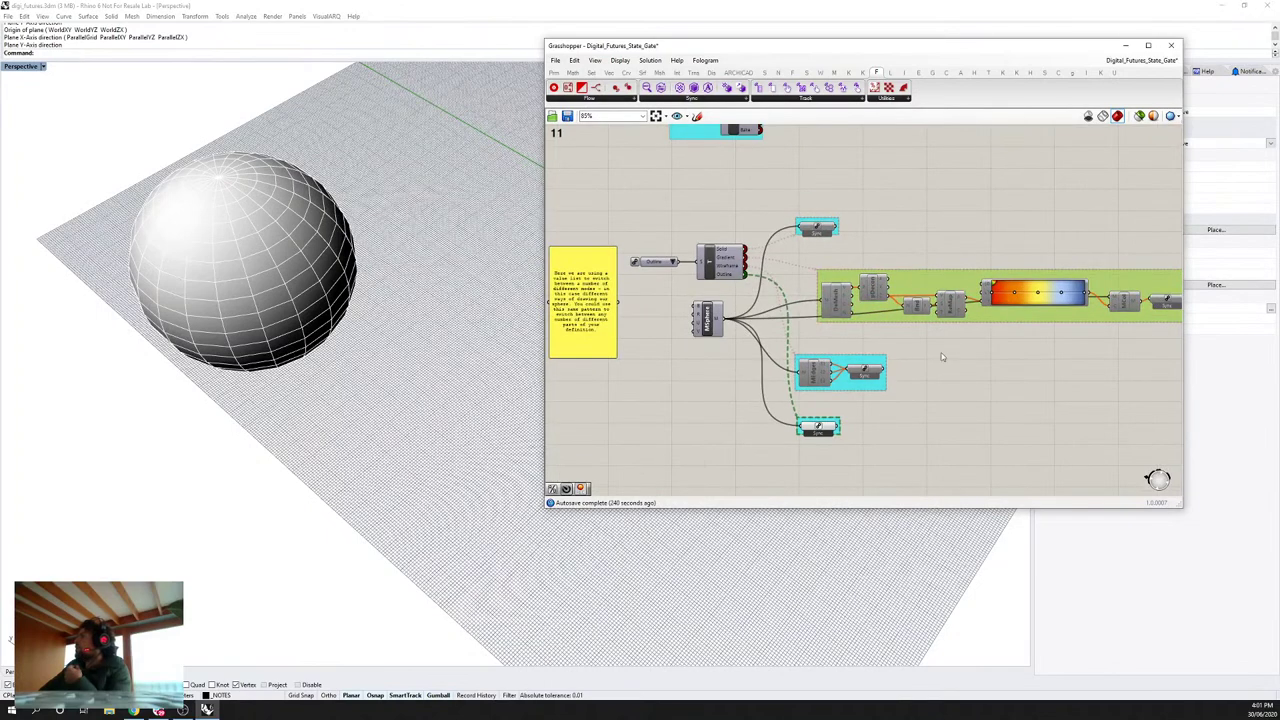
Step: Move the Solid group right so it lines up with the start of the Gradient group, and nudge the Gradient group slightly up and left
right_click_drag(918, 285, 783, 305)
mouse_move(818, 294)
left_mouse_down()
mouse_move(830, 294)
mouse_move(810, 302)
left_mouse_up()
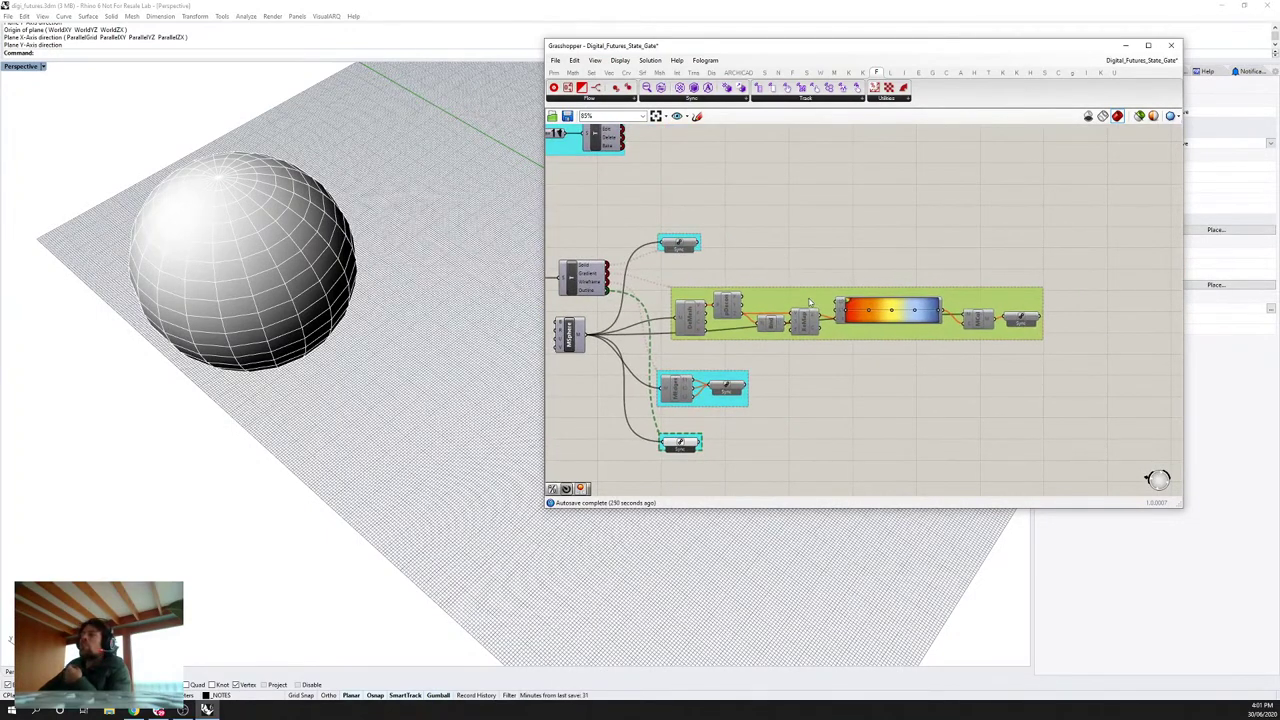
right_click_drag(585, 289, 677, 287)
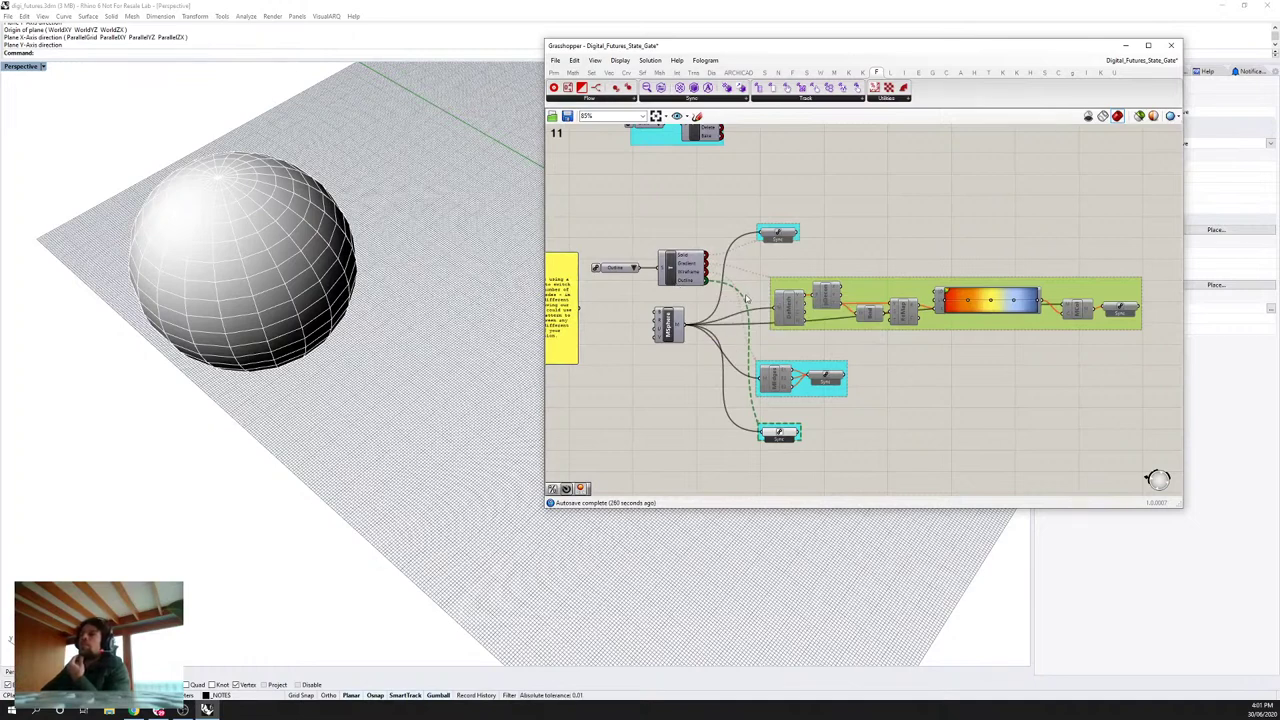
scroll(625, 273, "up", 2)
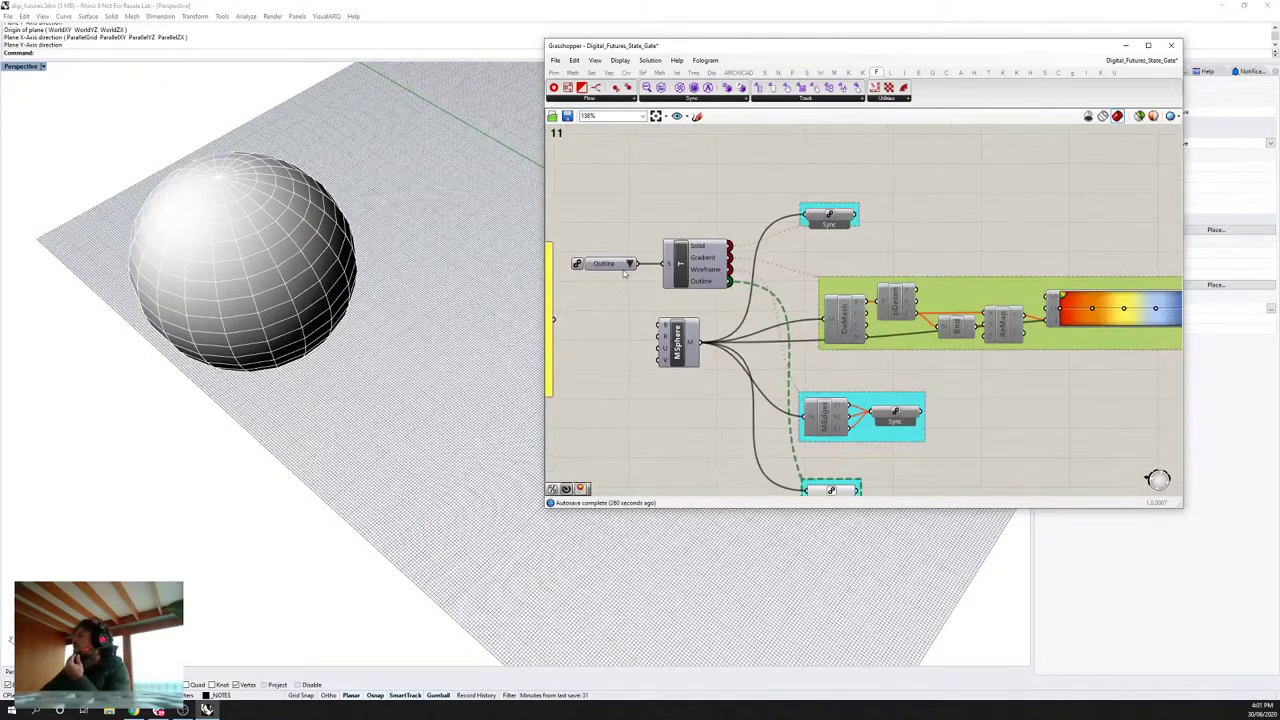
scroll(625, 273, "up", 1)
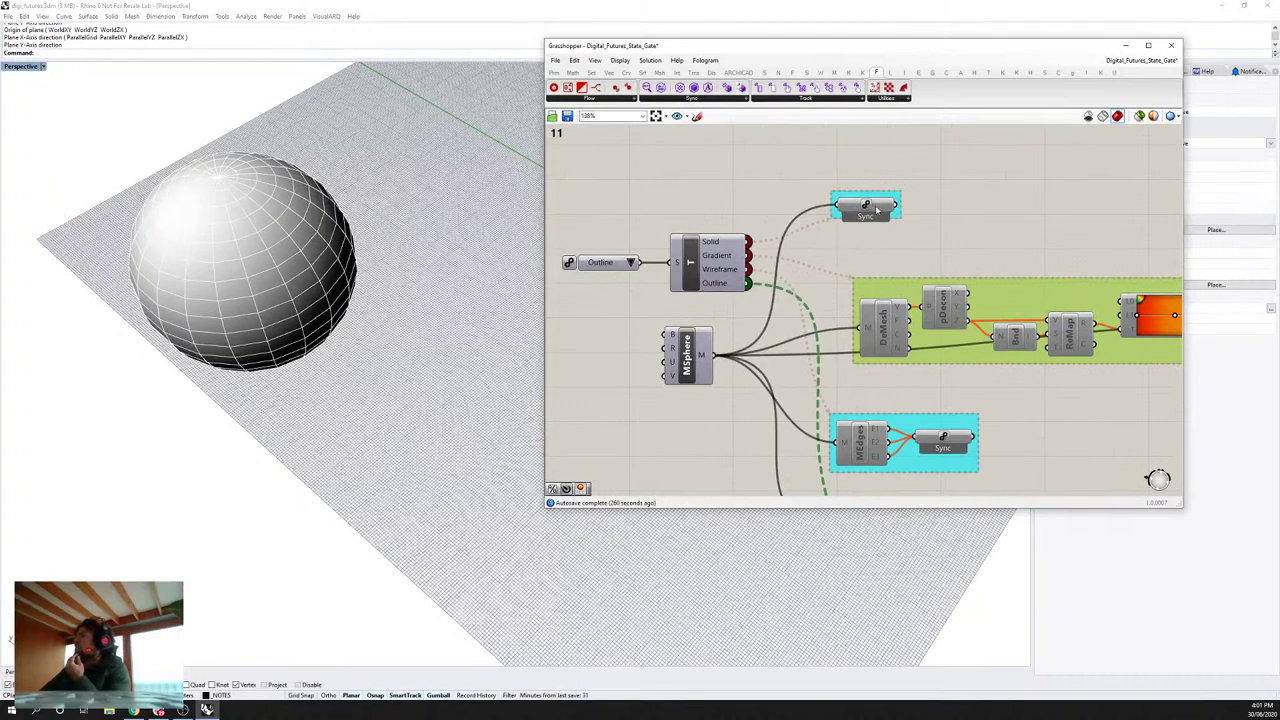
left_click_drag(879, 210, 931, 187)
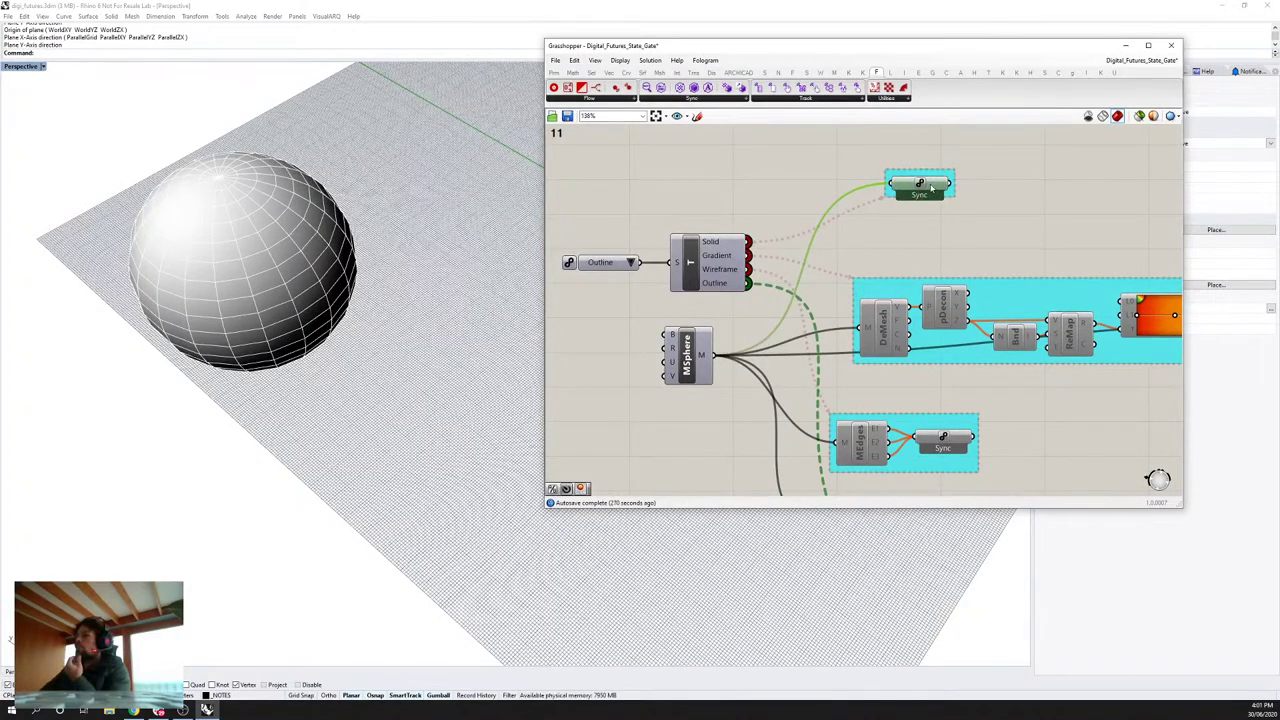
left_click_drag(931, 187, 898, 227)
scroll(900, 230, "down", 4)
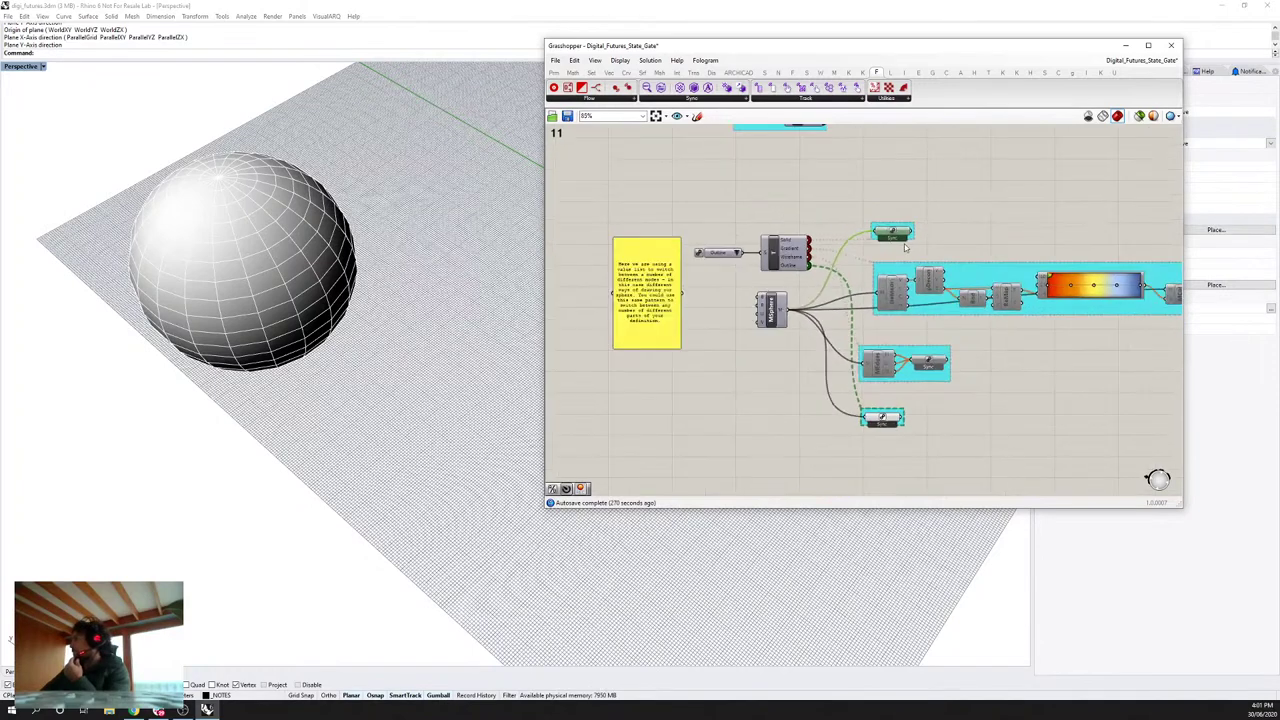
right_click_drag(997, 209, 895, 212)
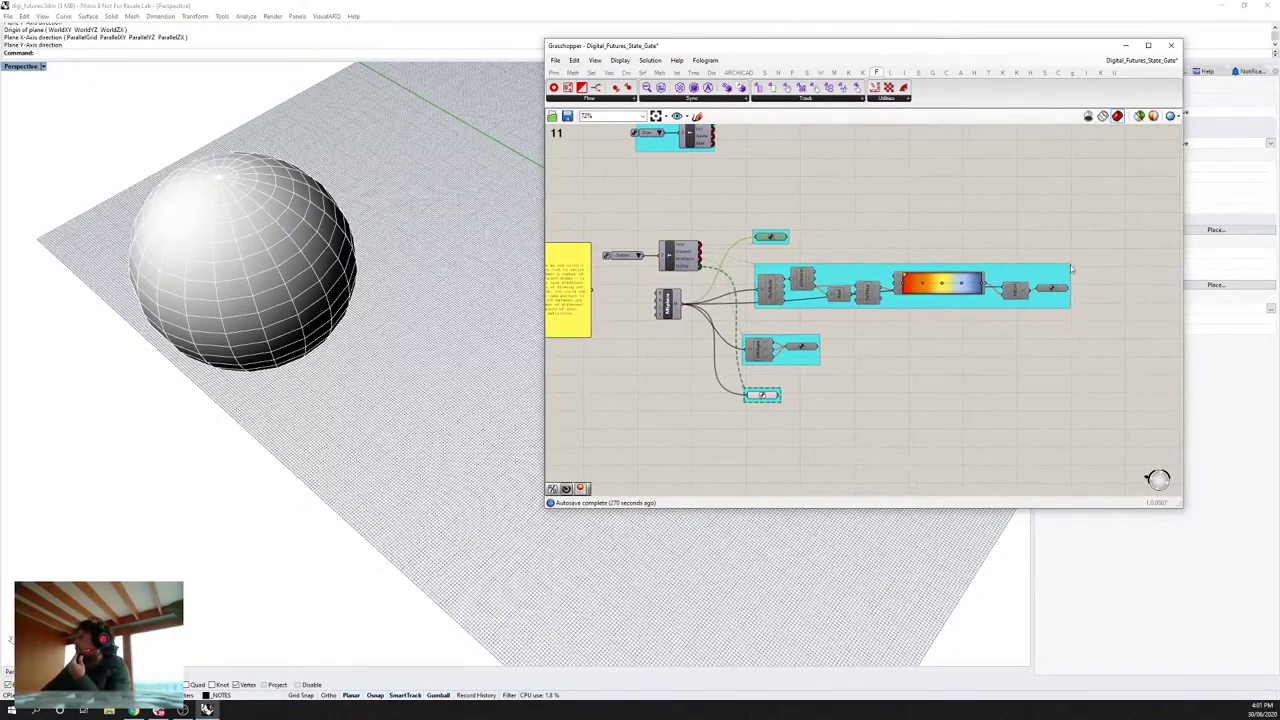
left_click_drag(1024, 273, 1022, 268)
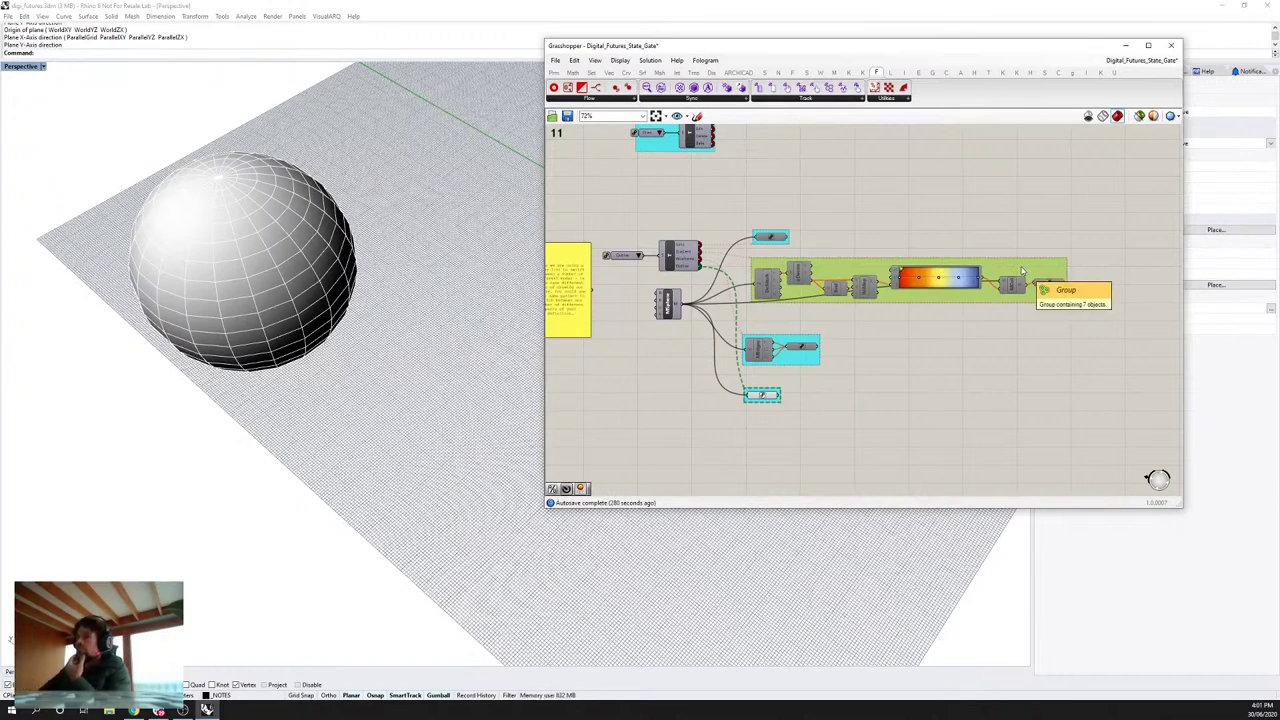
Step: Look over the mobile device states example and the closest-geometry drag example beyond the sphere display modes
right_click_drag(956, 240, 707, 264)
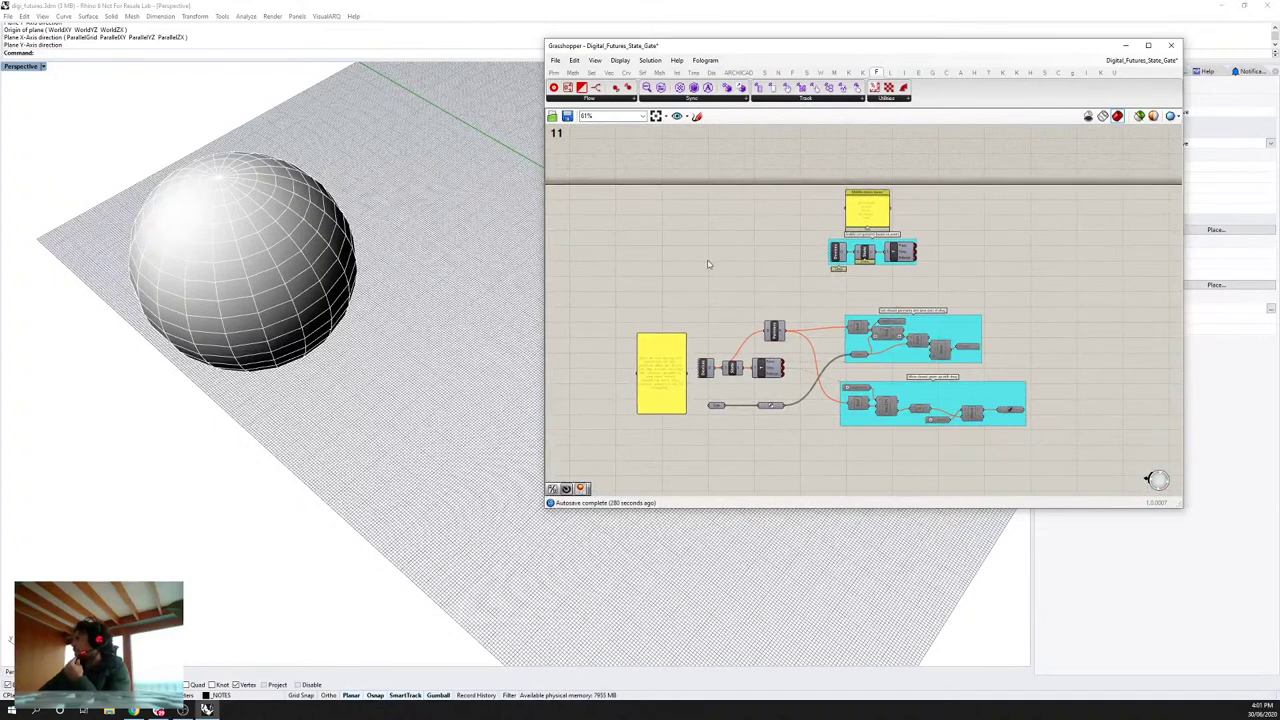
scroll(894, 200, "up", 4)
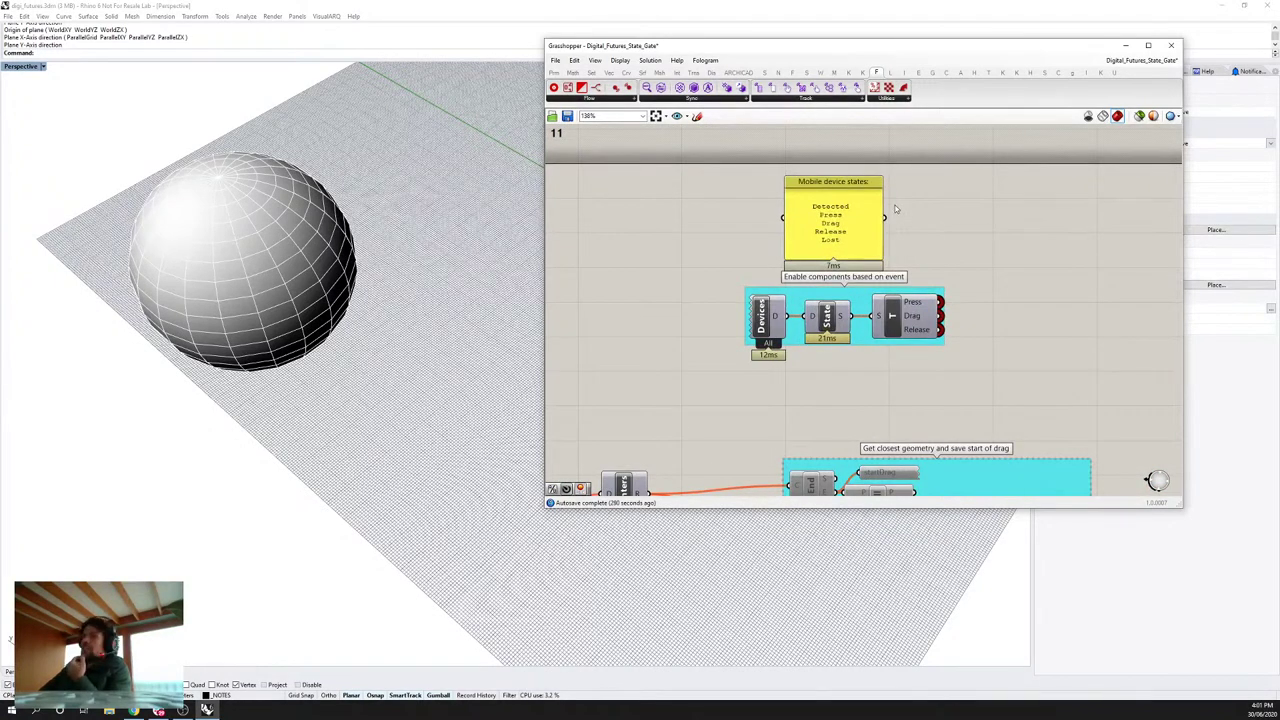
scroll(731, 334, "down", 3)
right_click_drag(908, 214, 780, 201)
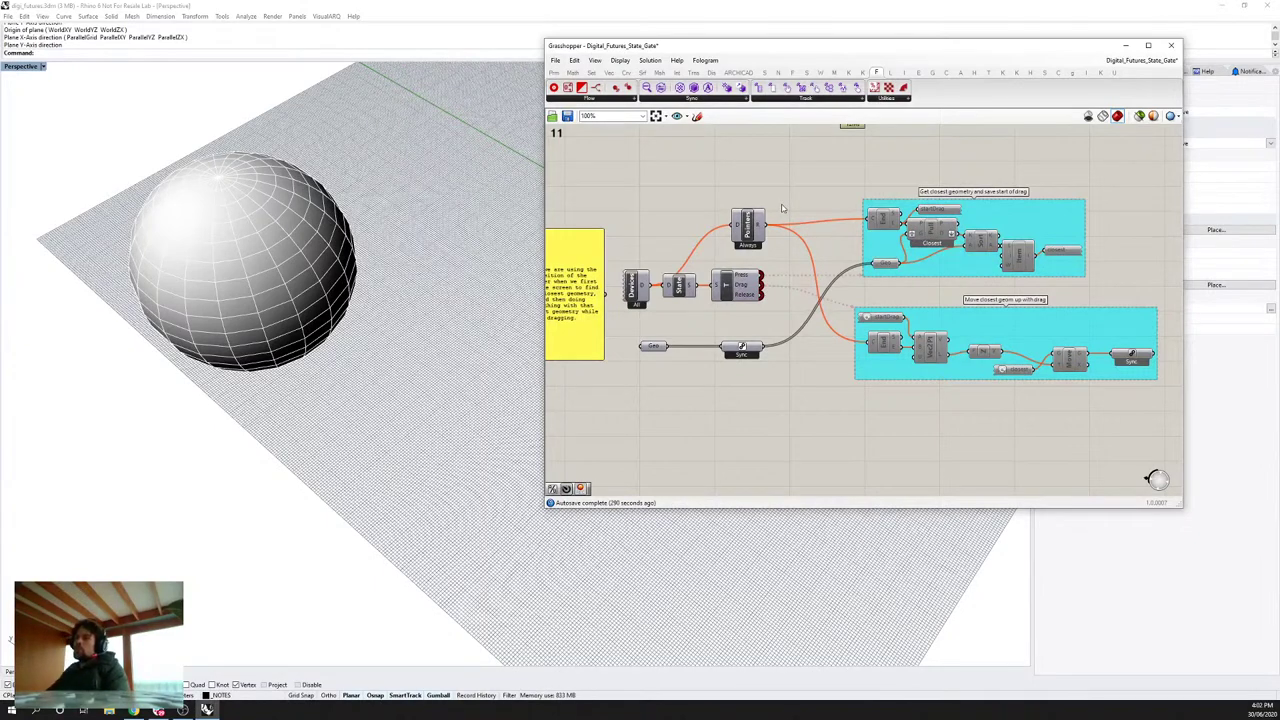
right_click_drag(694, 214, 1023, 203)
scroll(846, 240, "down", 3)
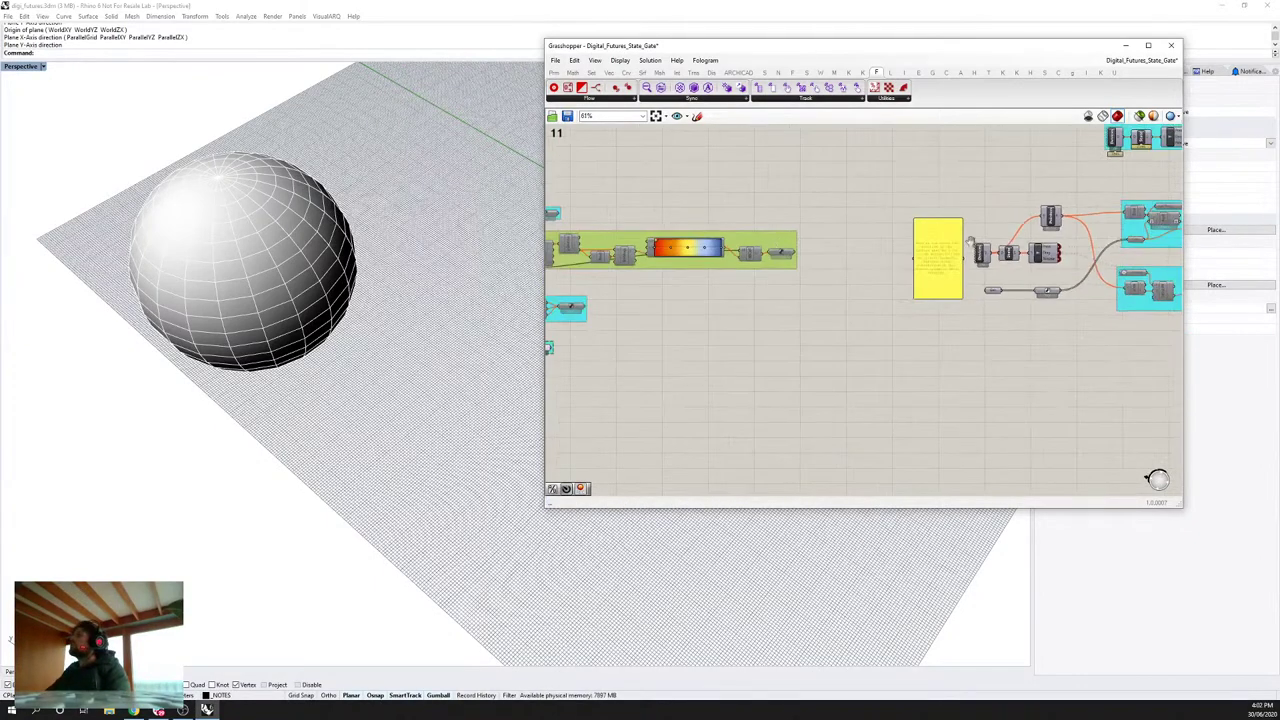
right_click_drag(846, 240, 1004, 186)
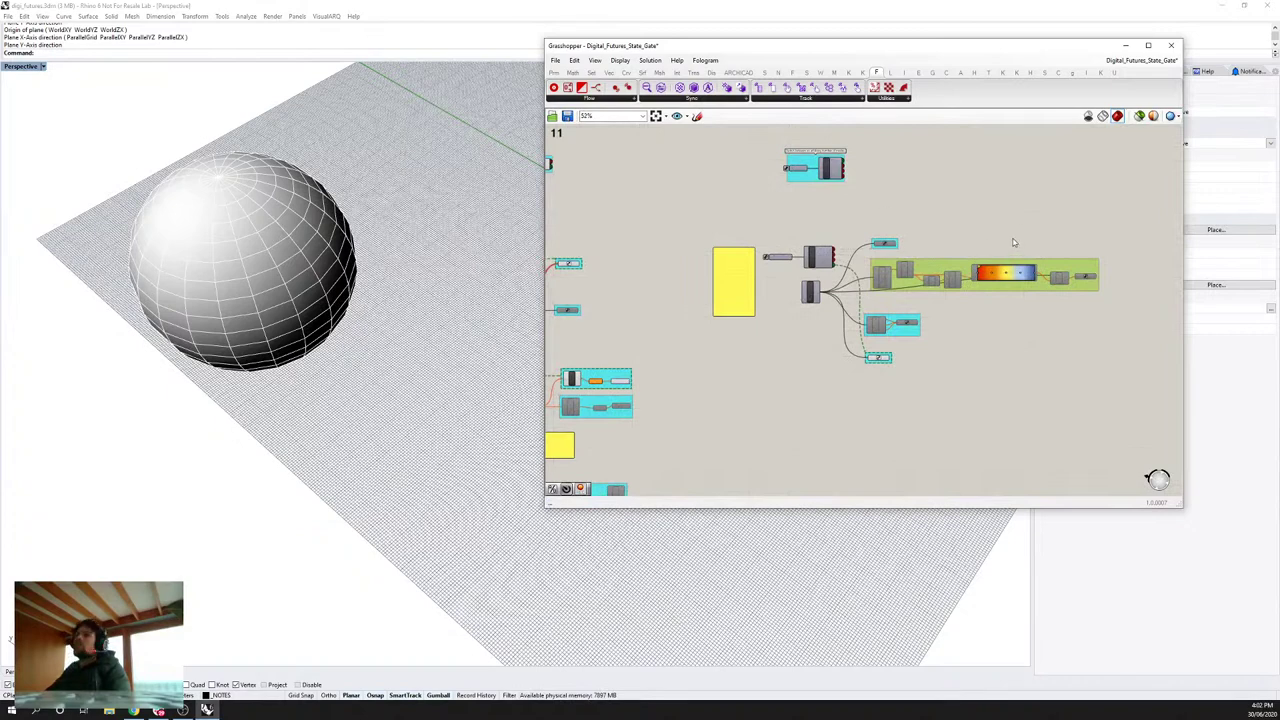
right_click_drag(1013, 242, 829, 234)
right_click_drag(1151, 243, 1040, 249)
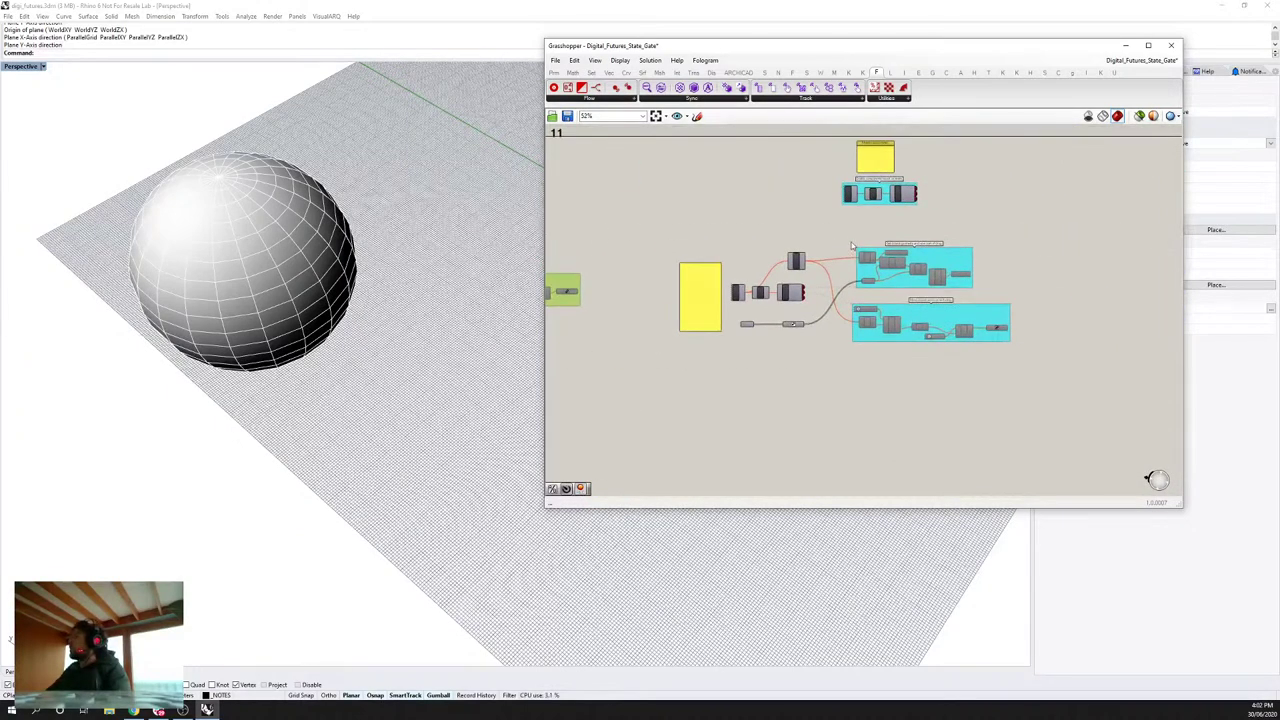
Step: Examine the "Enable components based on event" group, including the Track State component and the Mobile device states panel above it
scroll(865, 242, "up", 4)
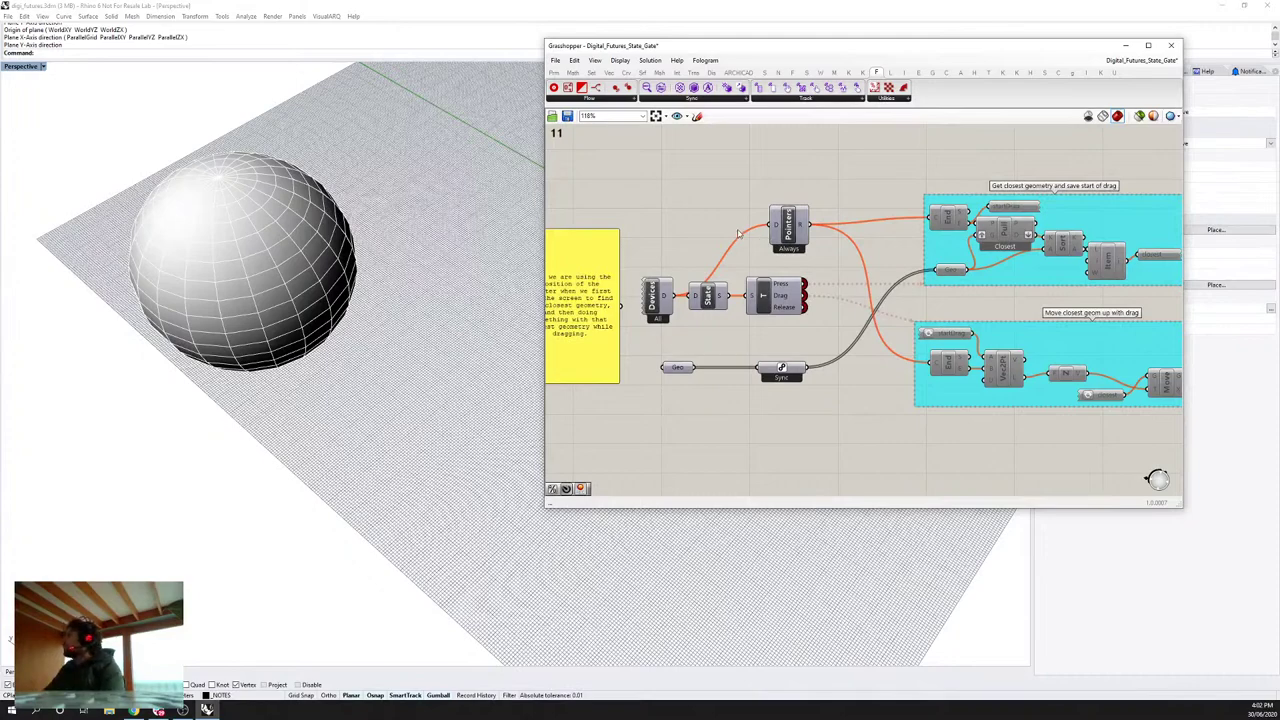
scroll(712, 310, "up", 3)
scroll(800, 364, "down", 5)
right_click_drag(946, 115, 946, 200)
scroll(959, 177, "up", 5)
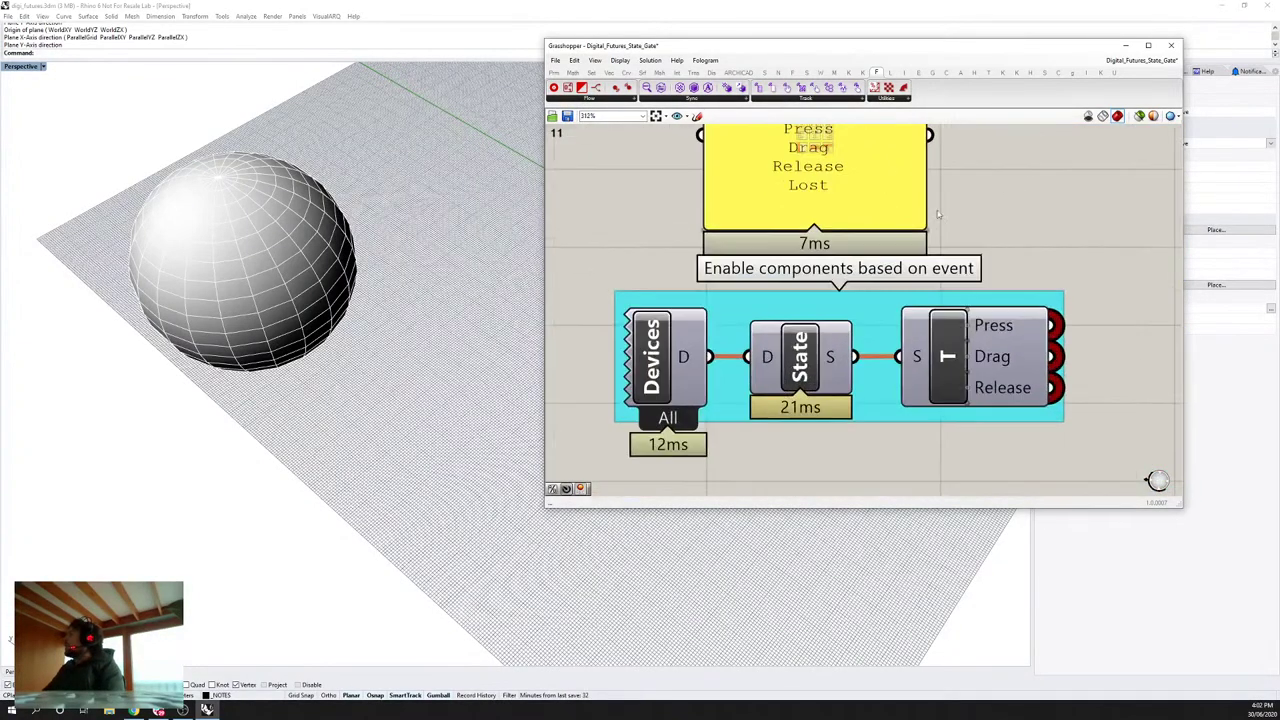
scroll(987, 199, "down", 1)
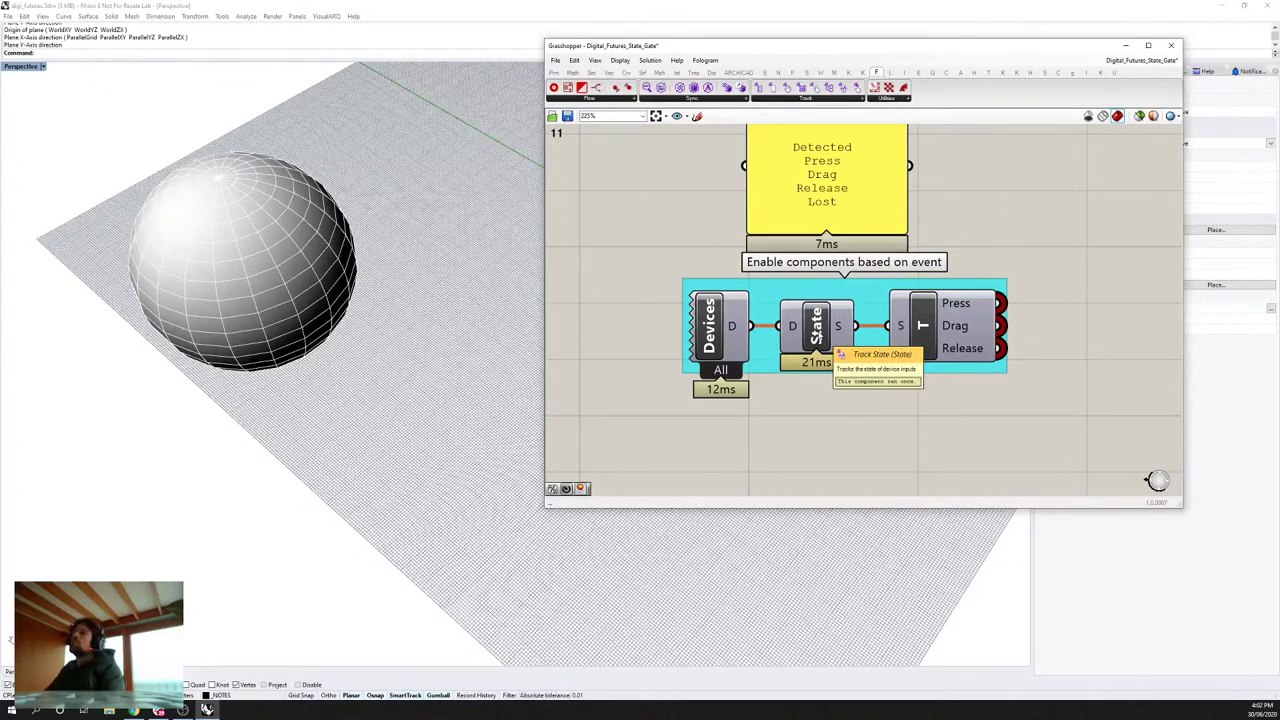
right_click_drag(847, 321, 843, 377)
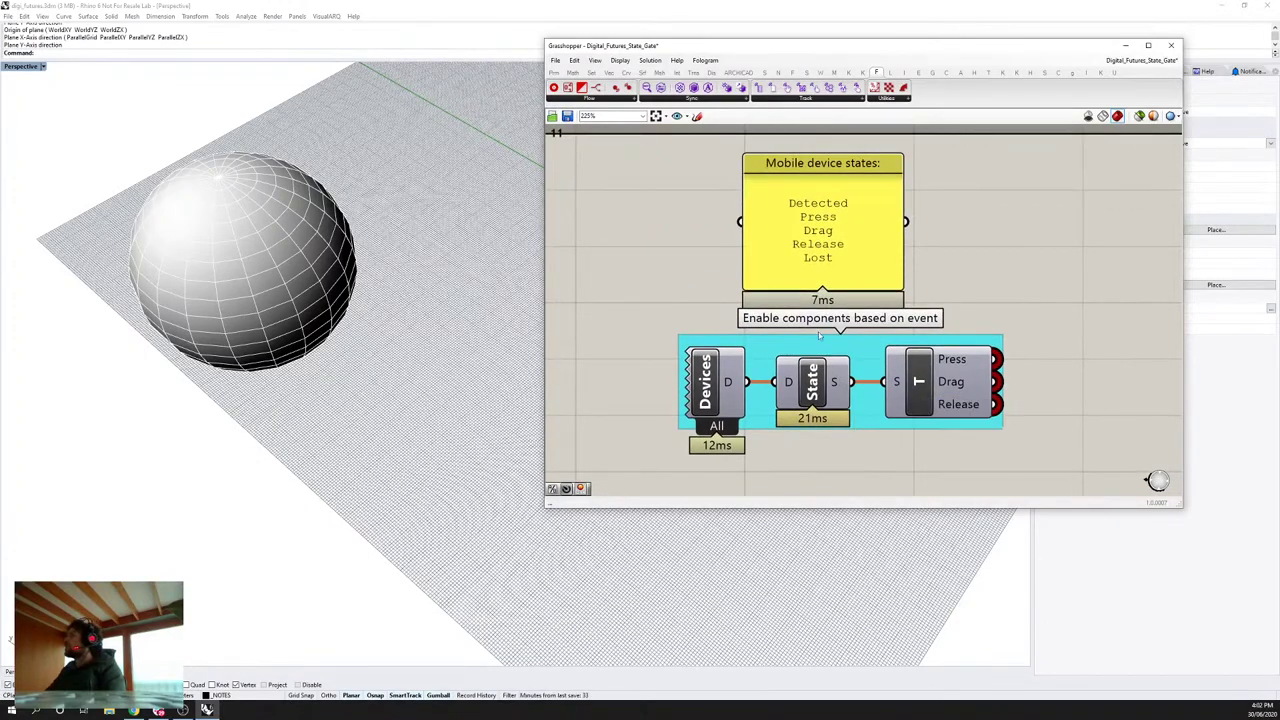
Step: Inspect the Mobile device states panel, the Devices component and the State Gate's Press, Drag and Release outputs
left_click(788, 225)
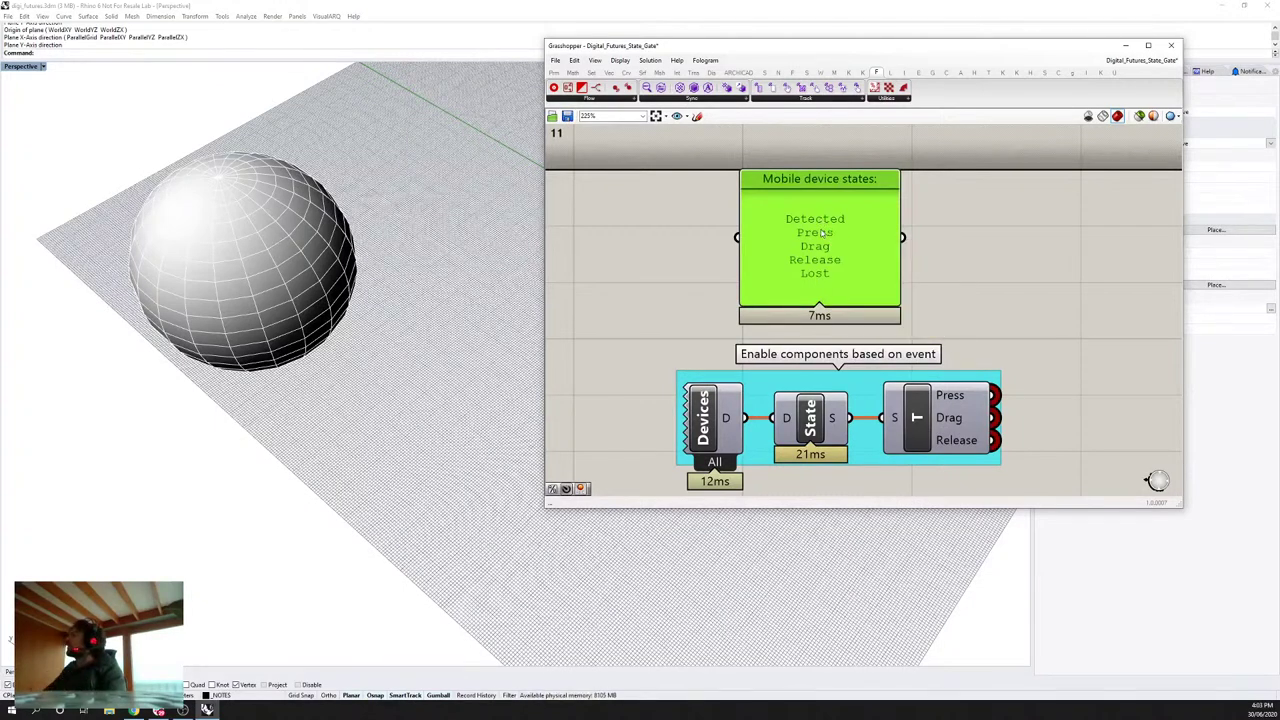
right_click_drag(856, 432, 864, 350)
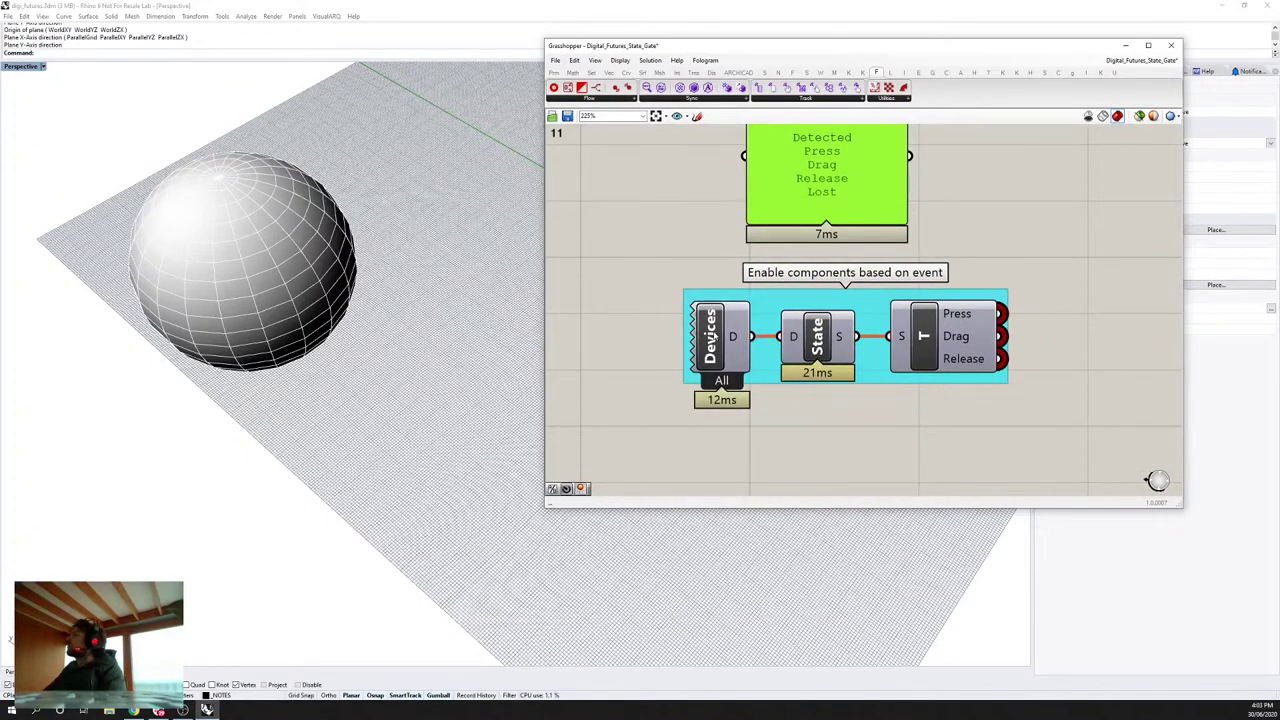
left_click(712, 337)
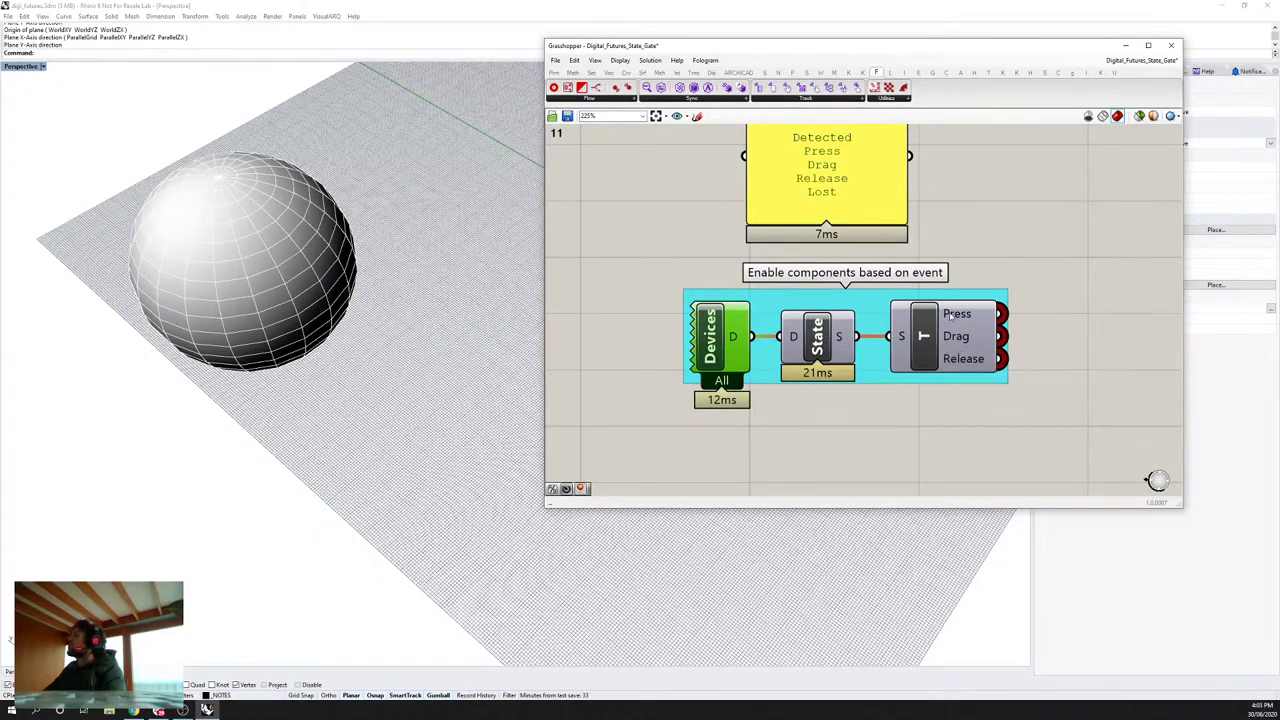
left_click_drag(997, 339, 1153, 322)
left_click_drag(1002, 359, 1158, 419)
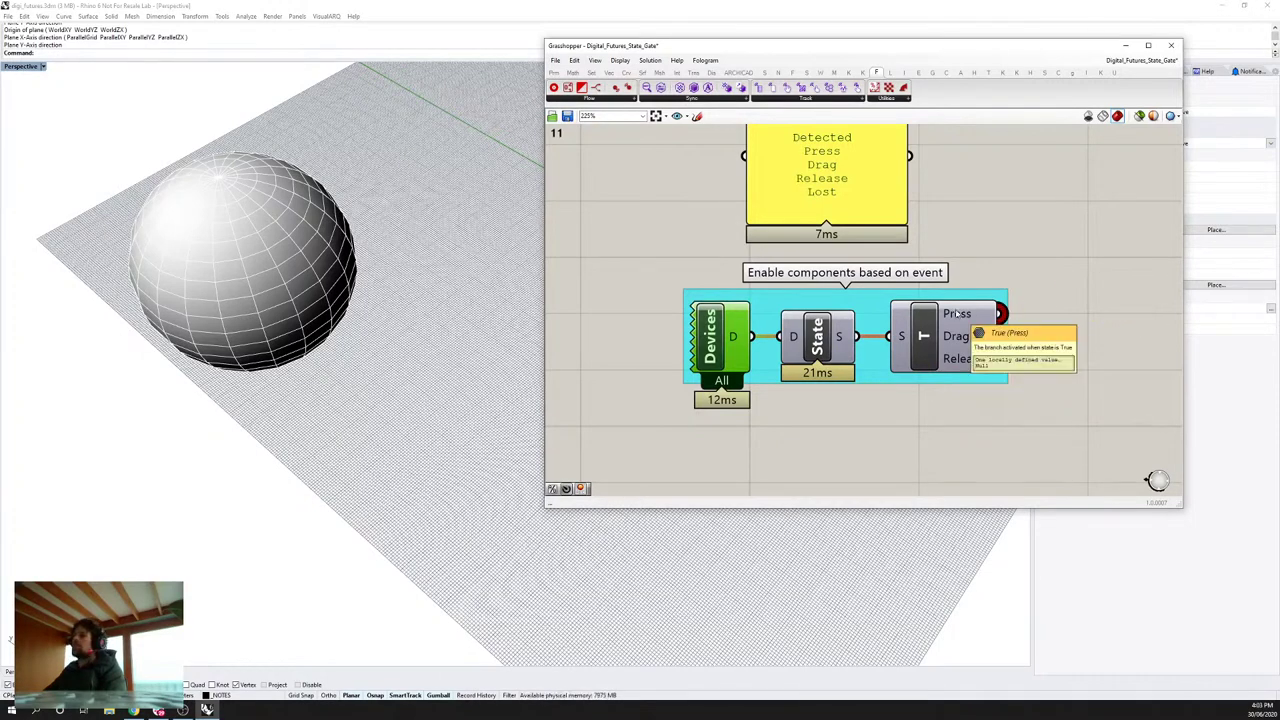
Step: Turn on the preview of the drag example's Geo parameter and bring its boxes into close view in the Rhino viewport
scroll(957, 313, "down", 2)
right_click_drag(888, 391, 870, 255)
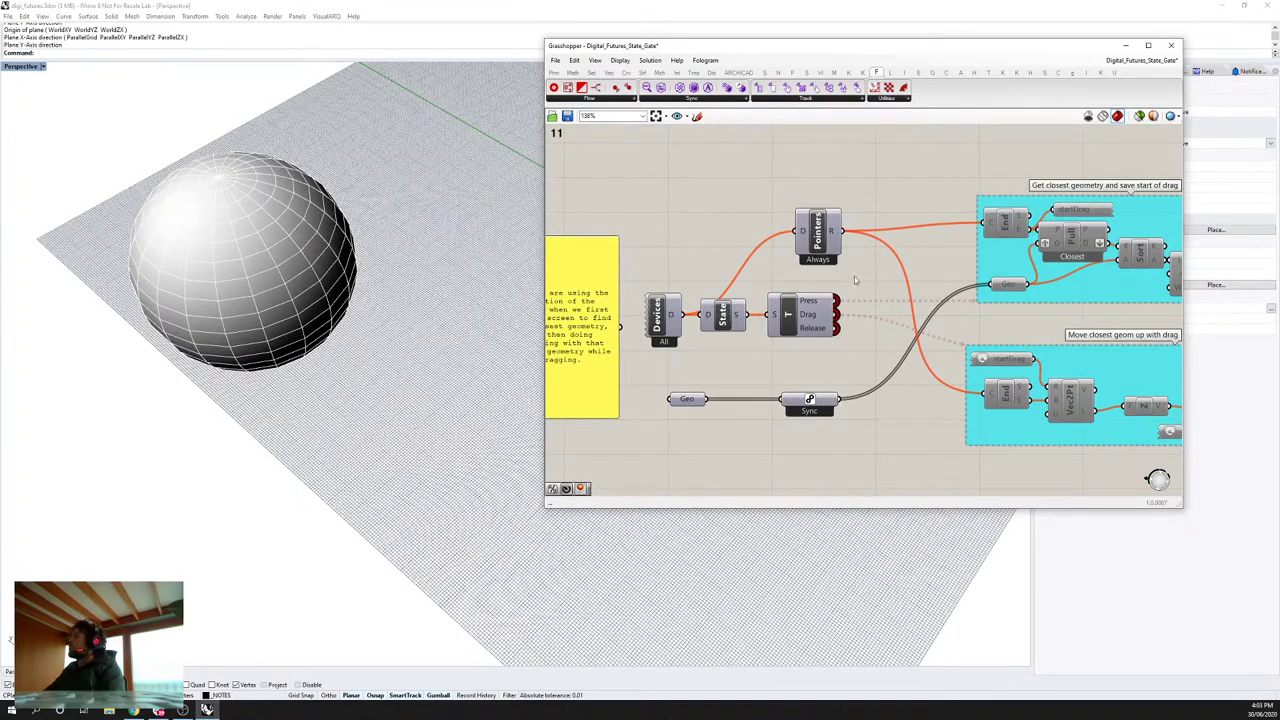
right_click_drag(912, 280, 774, 279)
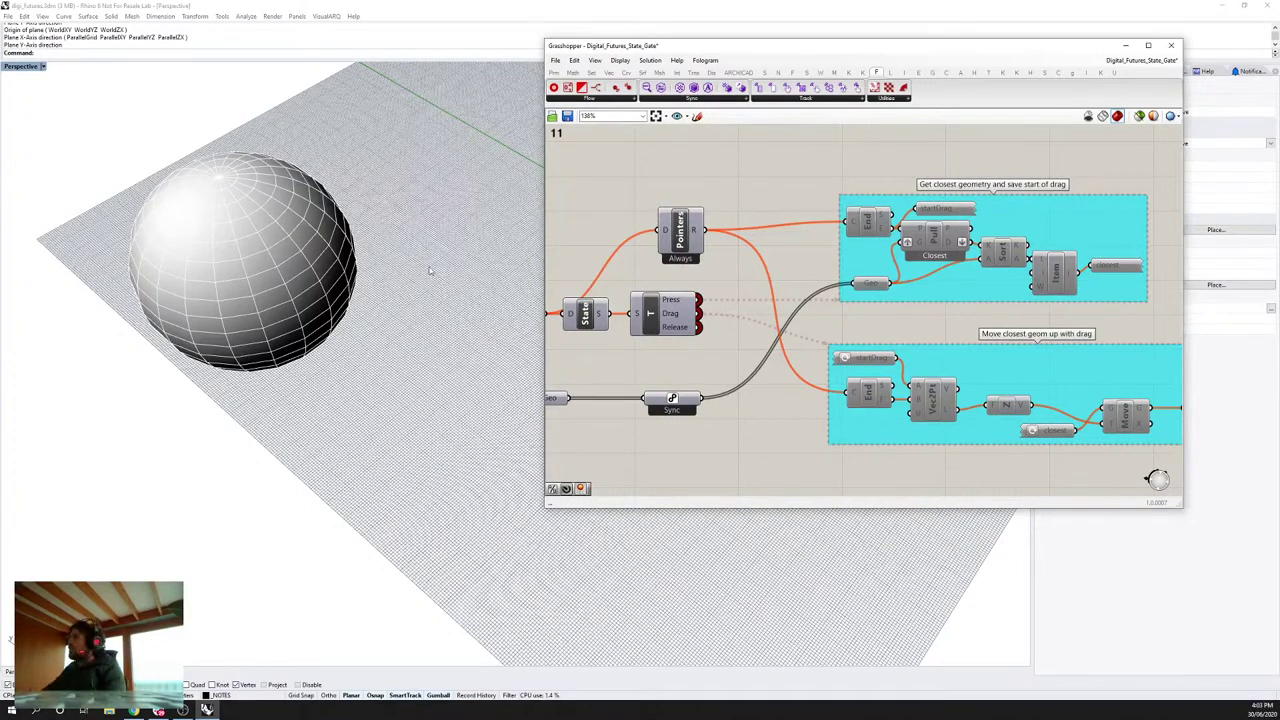
scroll(392, 310, "down", 5)
scroll(906, 308, "down", 2)
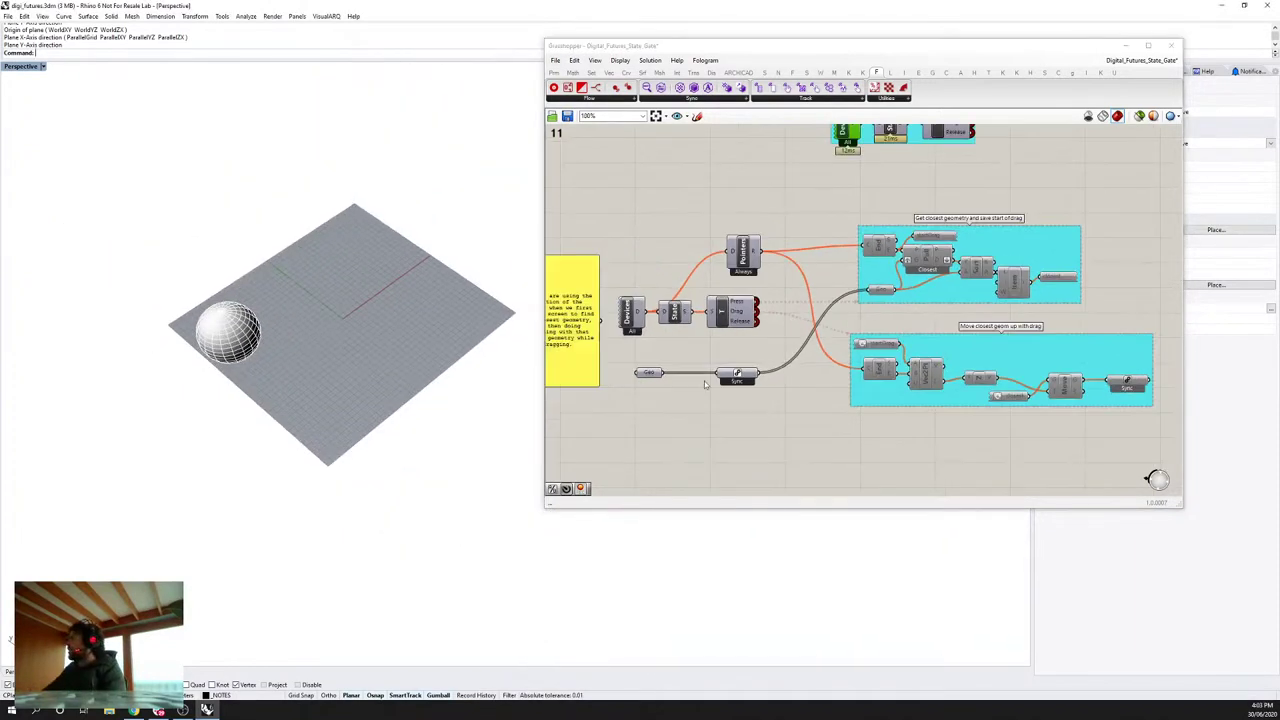
right_click(648, 374)
left_click(700, 390)
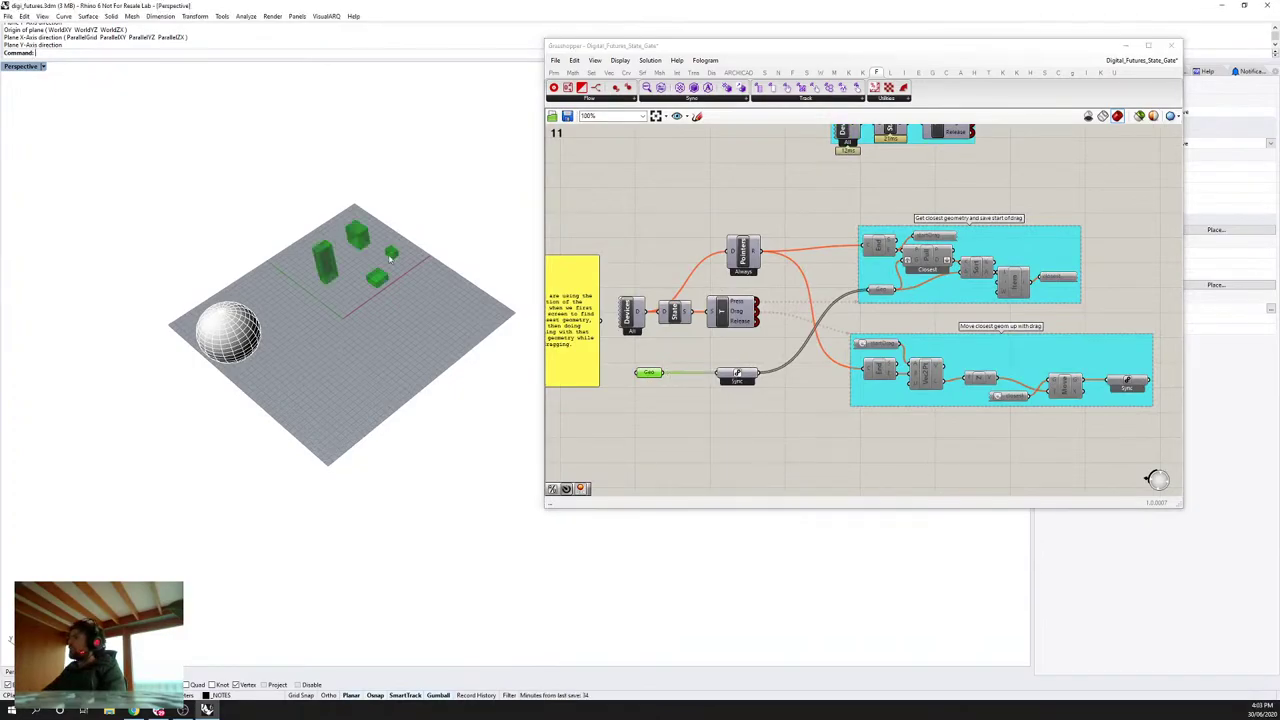
scroll(364, 252, "up", 3)
right_click_drag(364, 252, 346, 404)
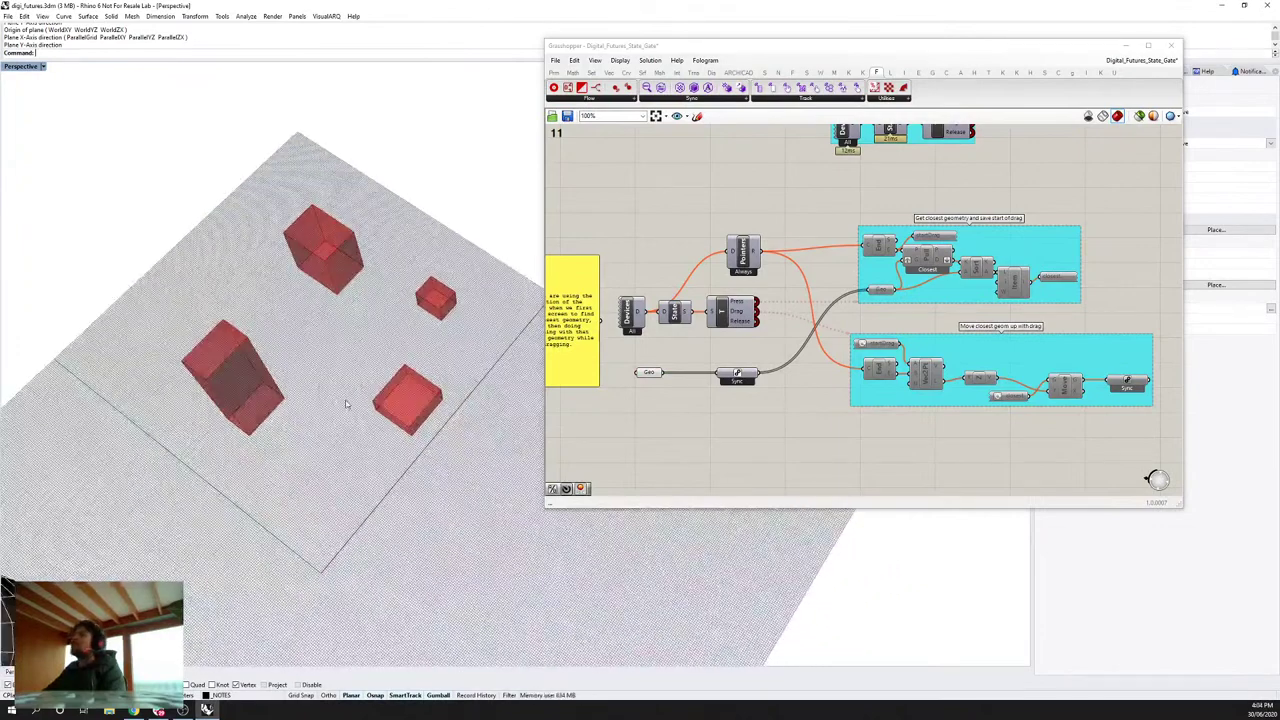
Step: Shift the Geo parameter slightly right and the connected Sync component slightly left, bringing them closer together
left_click(648, 373)
left_click_drag(648, 373, 662, 375)
mouse_move(727, 378)
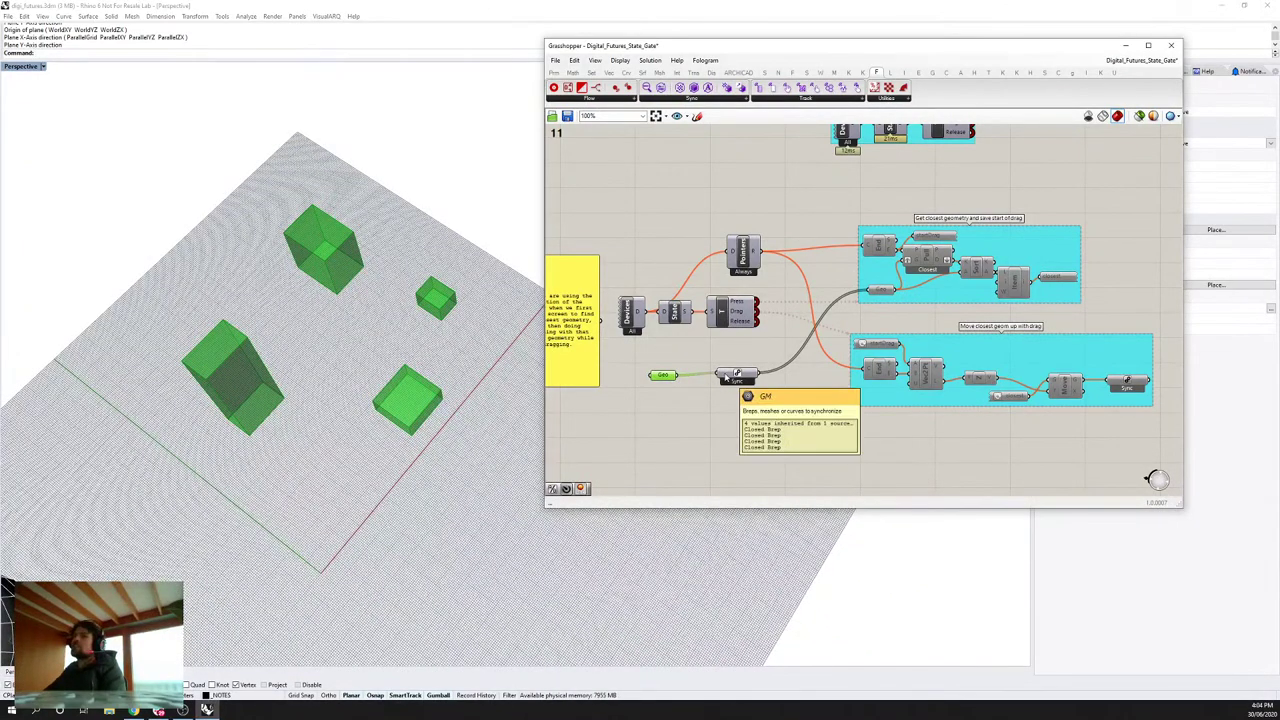
left_click(722, 392)
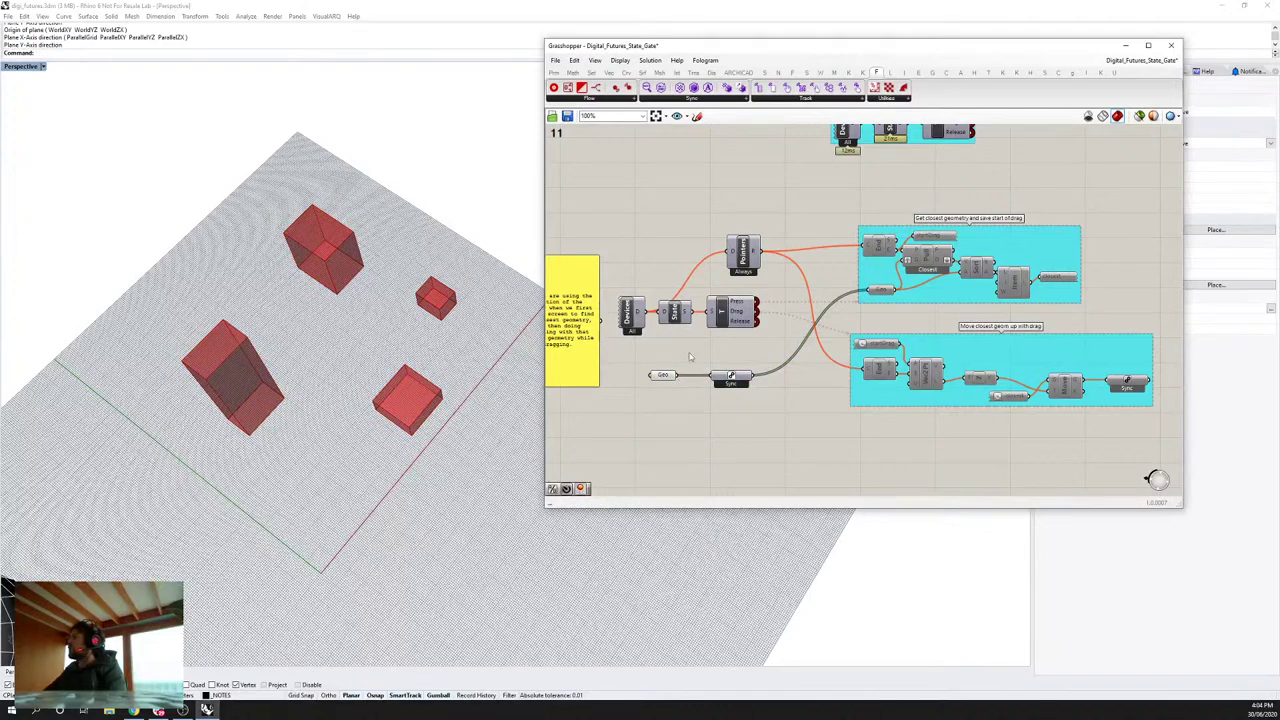
Step: Space out the components in the "Get closest geometry and save start of drag" group, shifting Geo left and the closest setter right
scroll(733, 300, "up", 4)
left_click(733, 306)
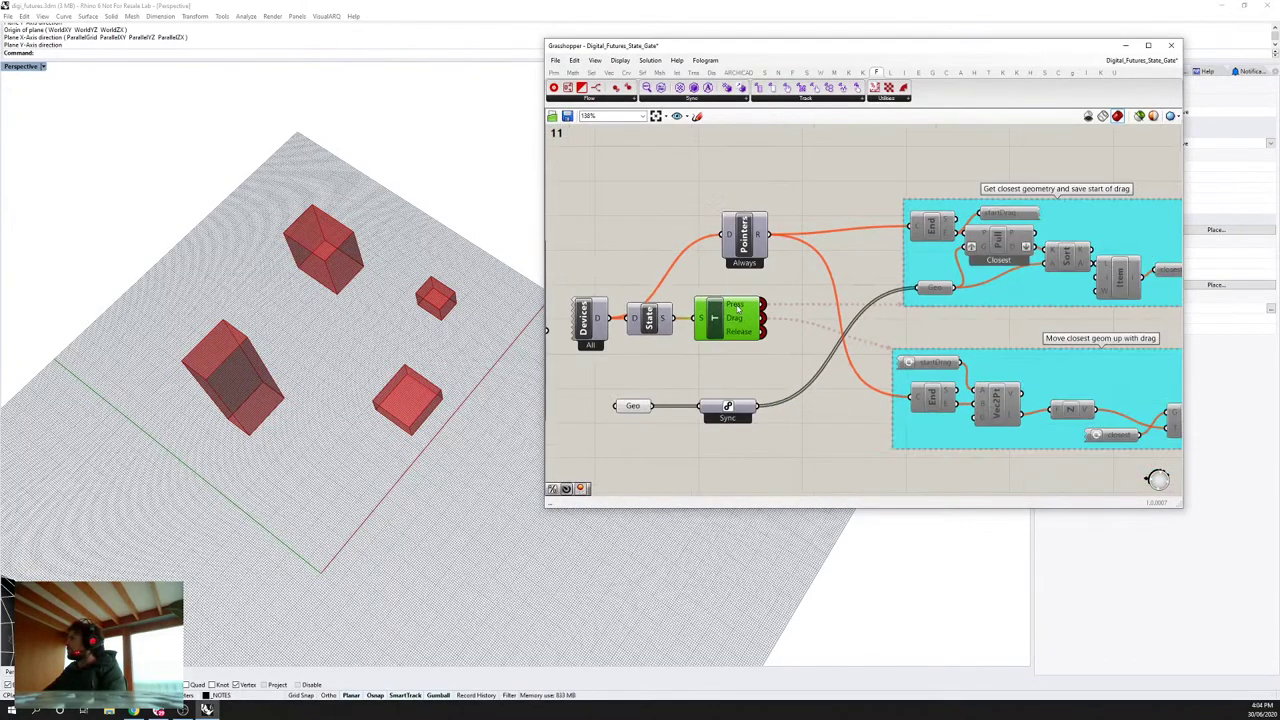
scroll(845, 262, "down", 1)
right_click_drag(1018, 253, 845, 262)
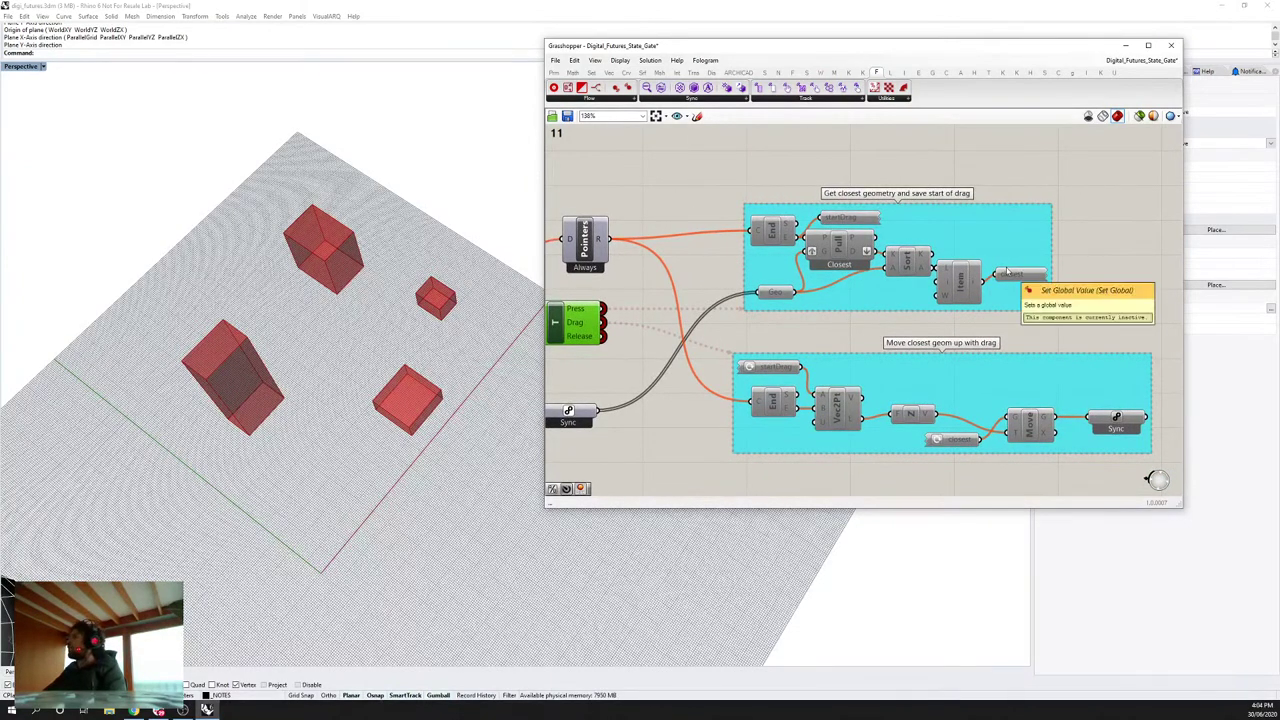
left_click_drag(803, 240, 795, 228)
left_click(910, 262)
left_click_drag(984, 282, 1031, 284)
mouse_move(782, 291)
left_mouse_down()
mouse_move(747, 296)
mouse_move(758, 289)
left_mouse_up()
Step: Nudge the Pointers component that feeds both End components to a slightly higher position on the canvas
right_click_drag(622, 262, 740, 250)
left_click(689, 218)
left_click_drag(689, 215, 695, 216)
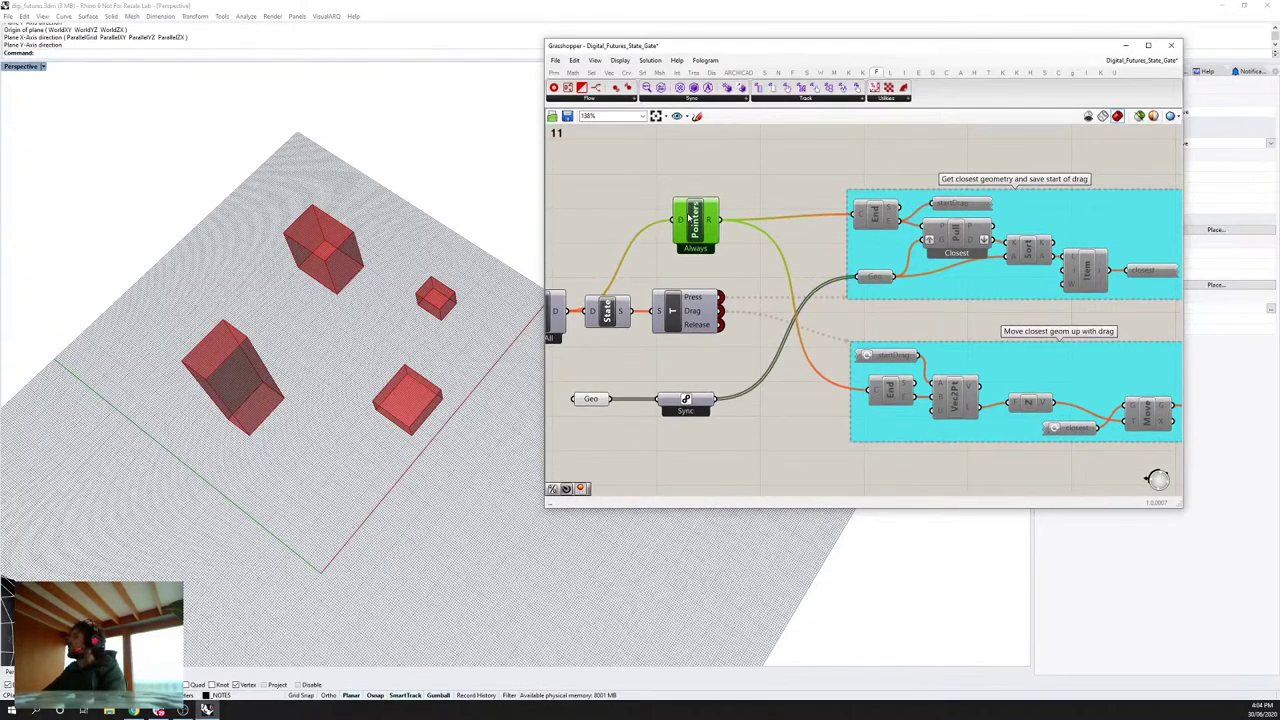
left_click_drag(689, 212, 682, 207)
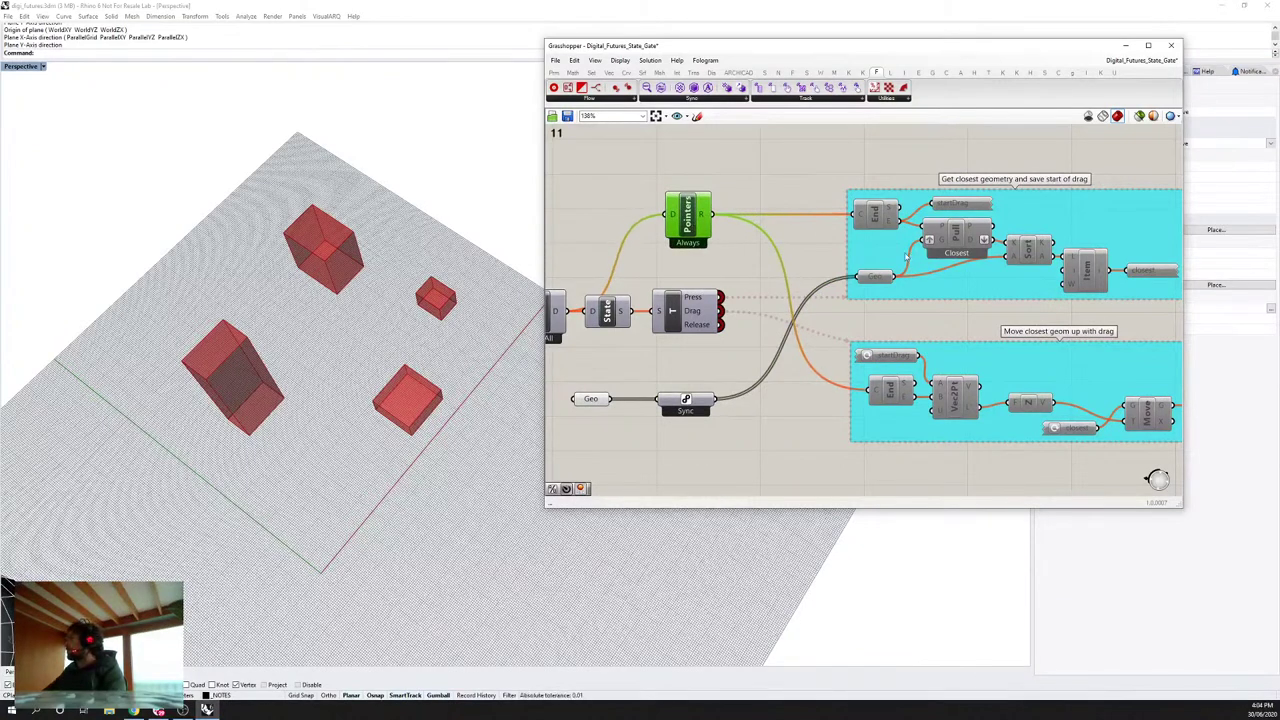
Step: Inspect the Pull component and the Sort component in the "Get closest geometry and save start of drag" group
right_click_drag(940, 243, 836, 240)
left_click(836, 240)
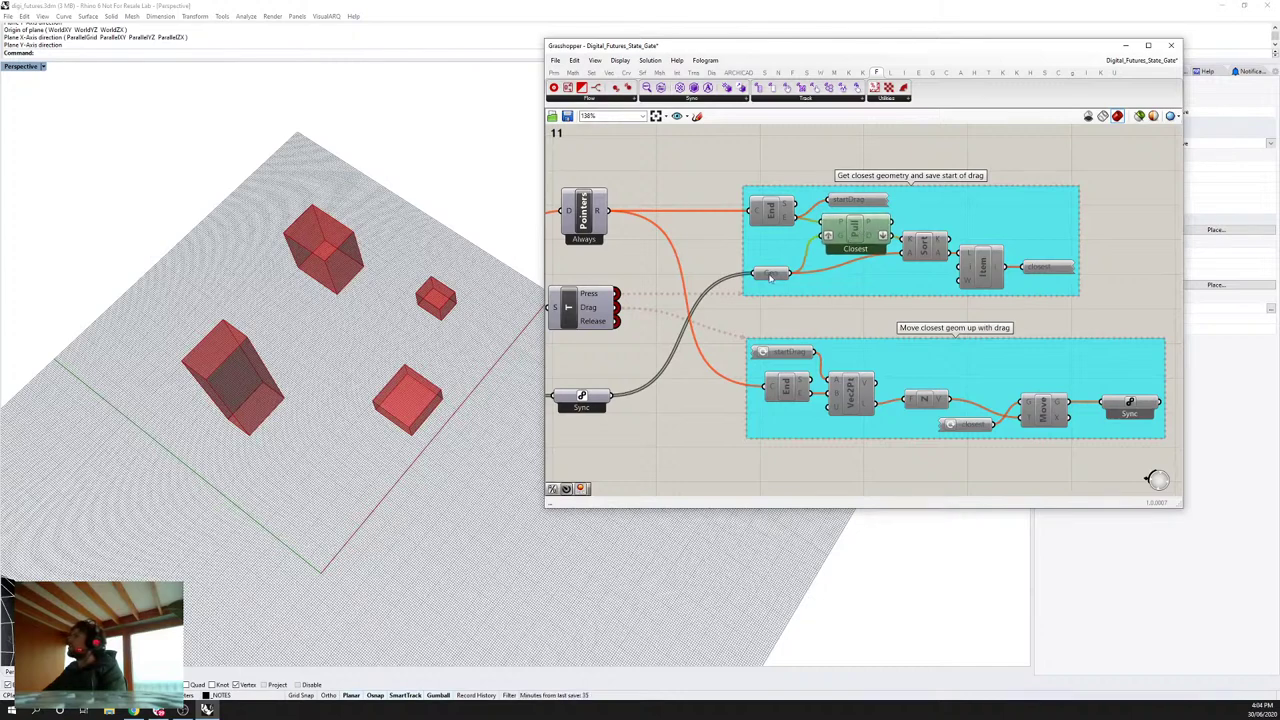
left_click(924, 250)
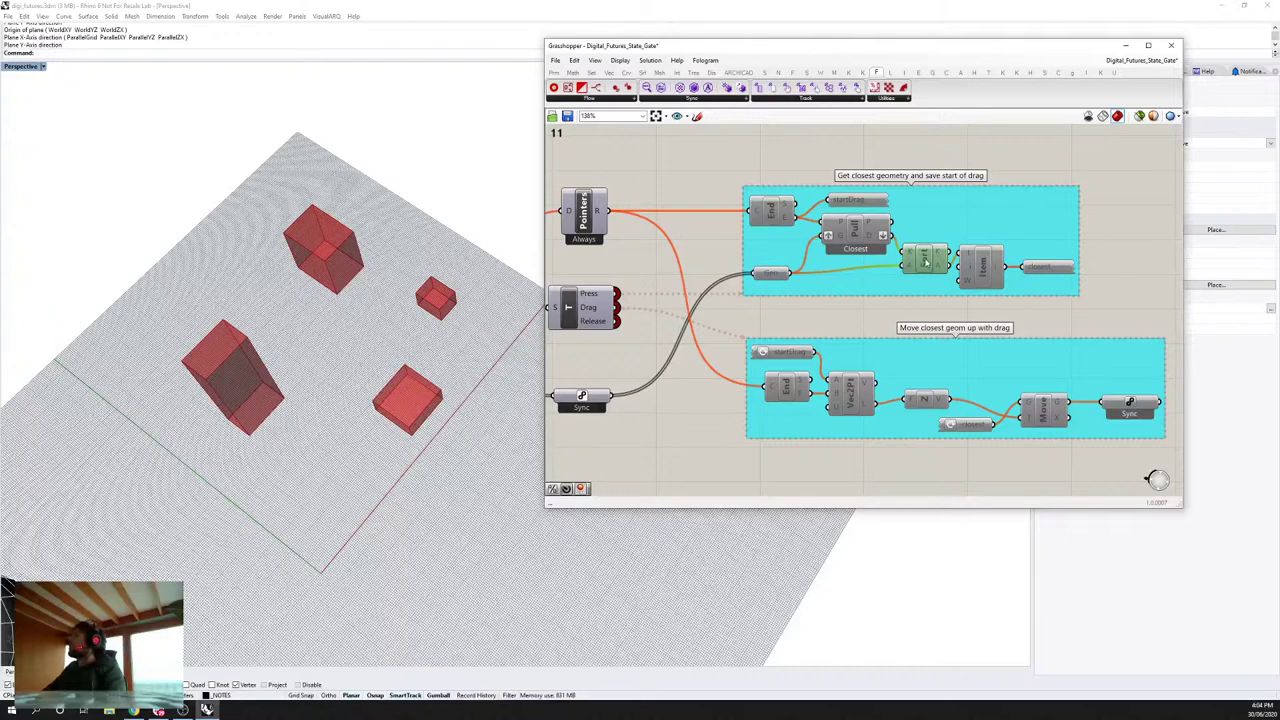
Step: Lower the Item component and the closest setter, space the setter further right, and move the "Get closest geometry and save start of drag" group slightly up
left_click(984, 262)
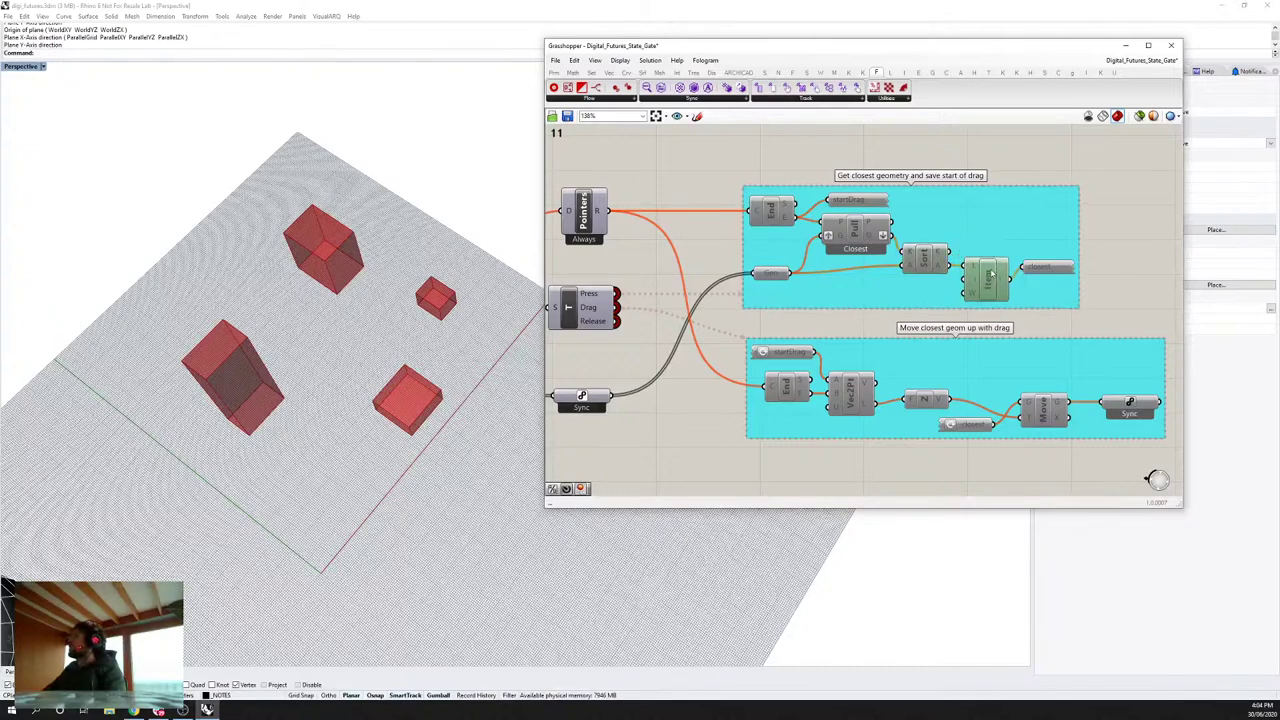
left_click(1040, 276)
left_click_drag(1040, 279, 1041, 291)
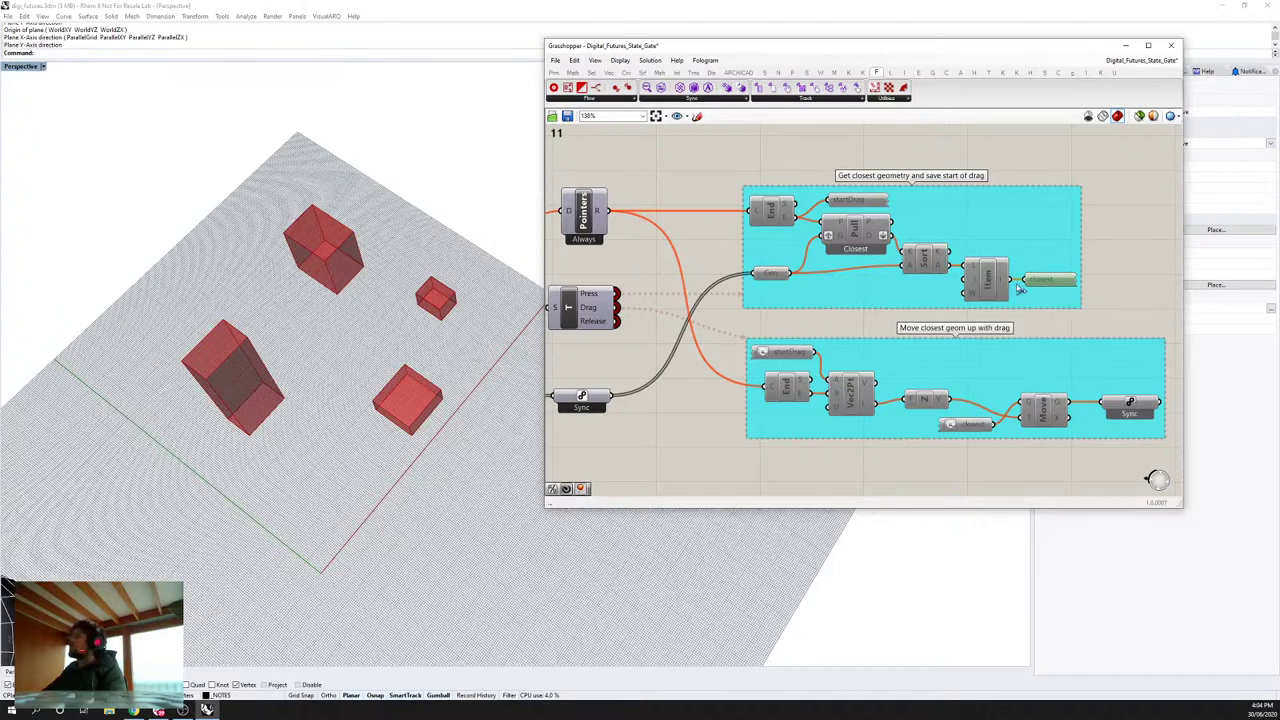
left_click_drag(1044, 280, 1062, 281)
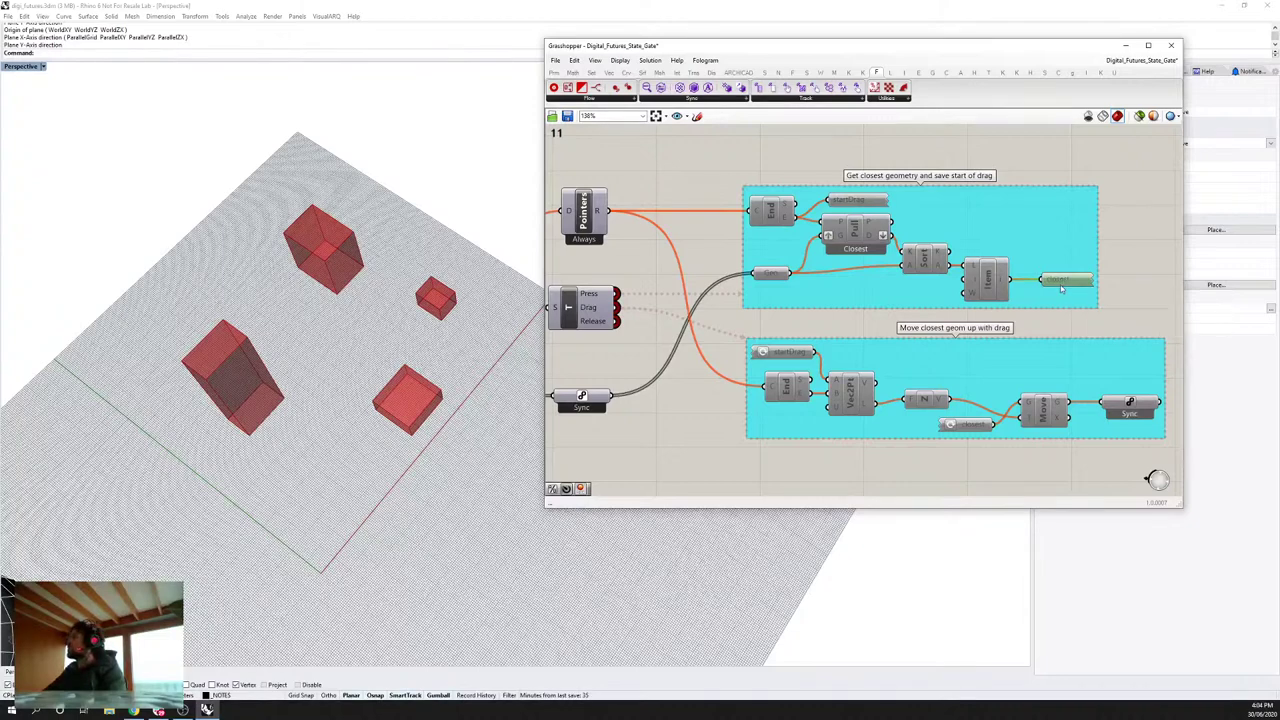
left_click_drag(852, 302, 856, 287)
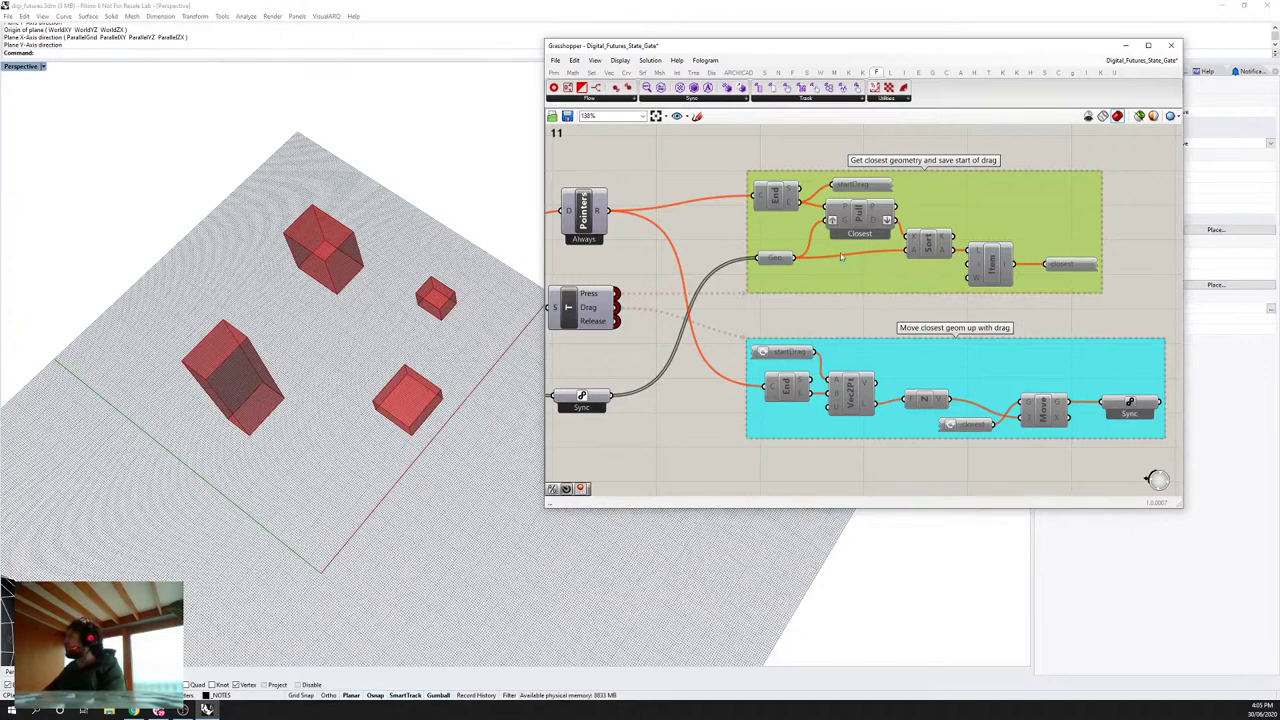
Step: Shift the End component and startDrag getter in the "Move closest geom up with drag" group left, and nudge Pointers and the startDrag setter slightly left
right_click_drag(835, 320, 842, 281)
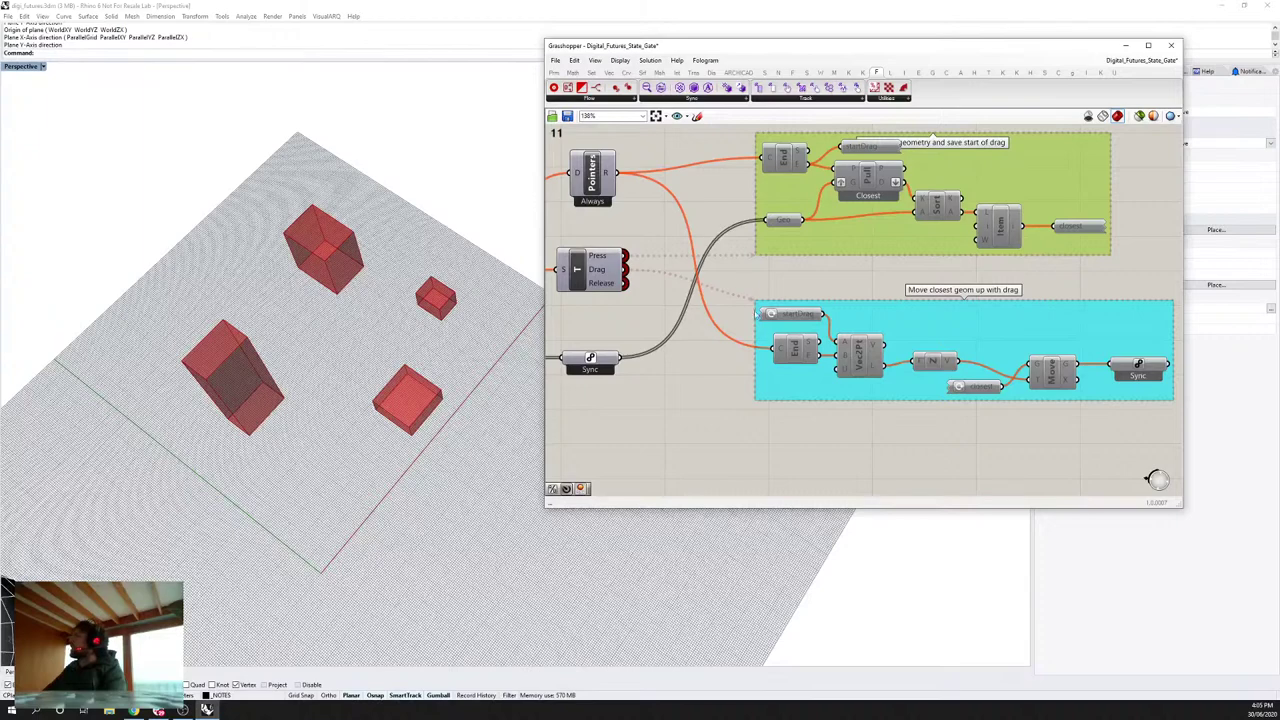
left_click(795, 350)
left_click(590, 175)
left_click_drag(790, 350, 769, 349)
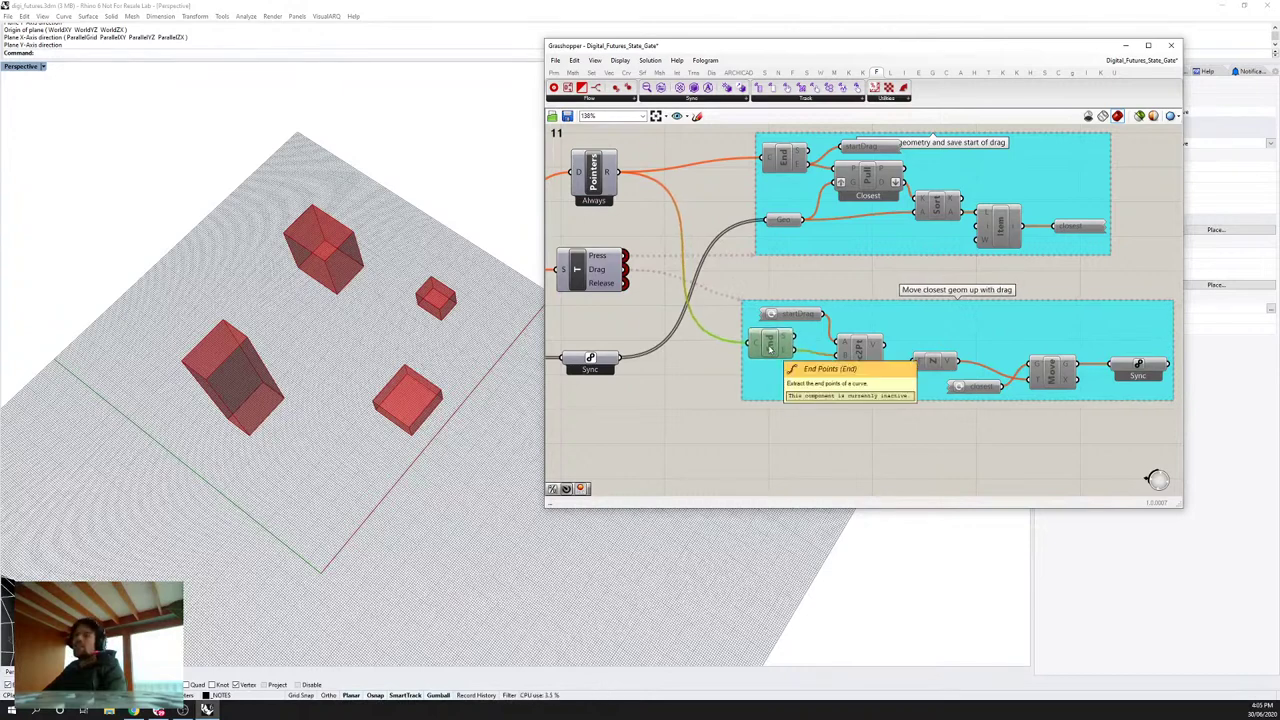
left_click(592, 176)
left_click_drag(592, 176, 586, 177)
left_click(800, 316)
left_click_drag(800, 316, 789, 312)
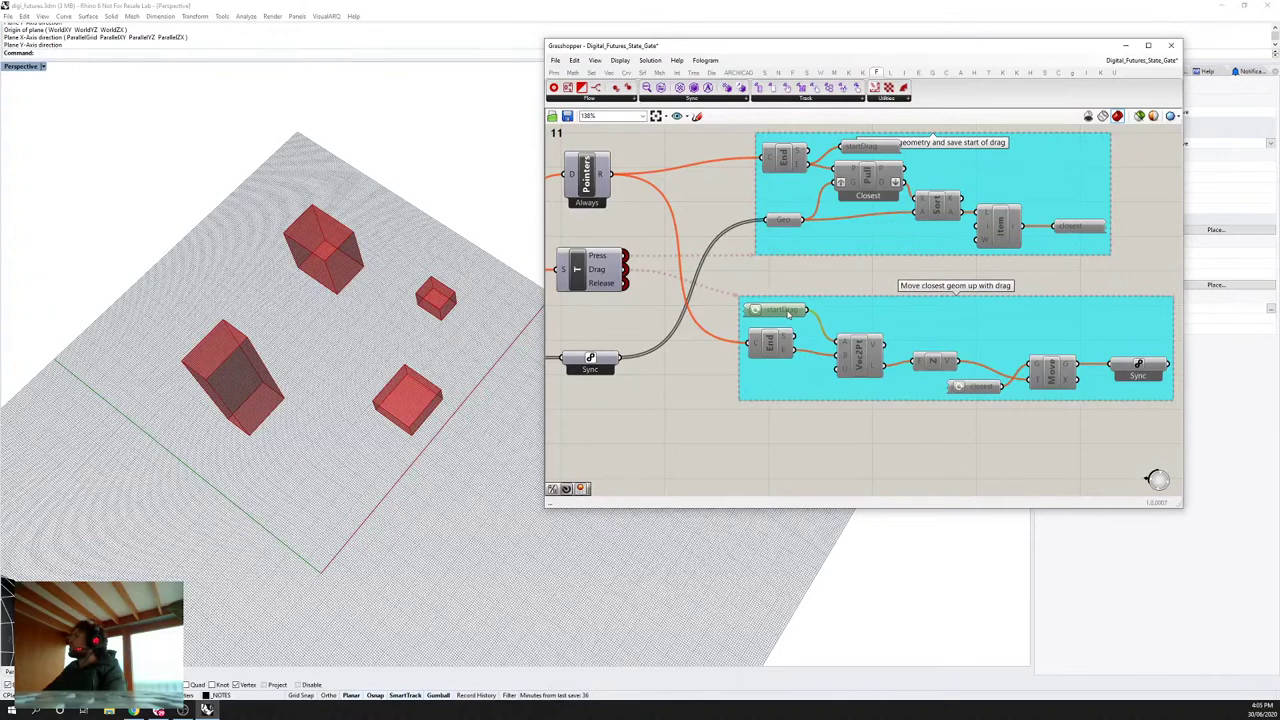
left_click_drag(866, 149, 864, 149)
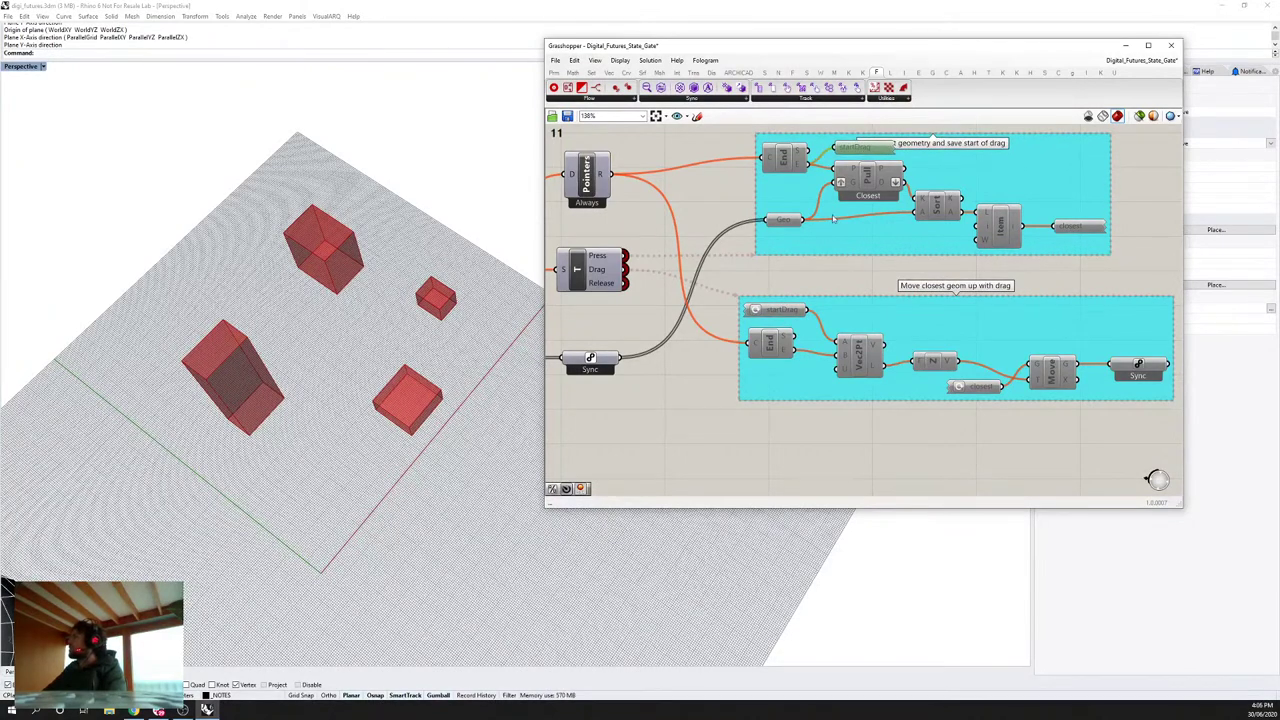
Step: Tighten the "Move closest geom up with drag" group by shifting the Vec2Pt, Unit Z, closest getter, Move and Sync components left
left_click_drag(858, 352, 853, 343)
left_click_drag(936, 366, 930, 362)
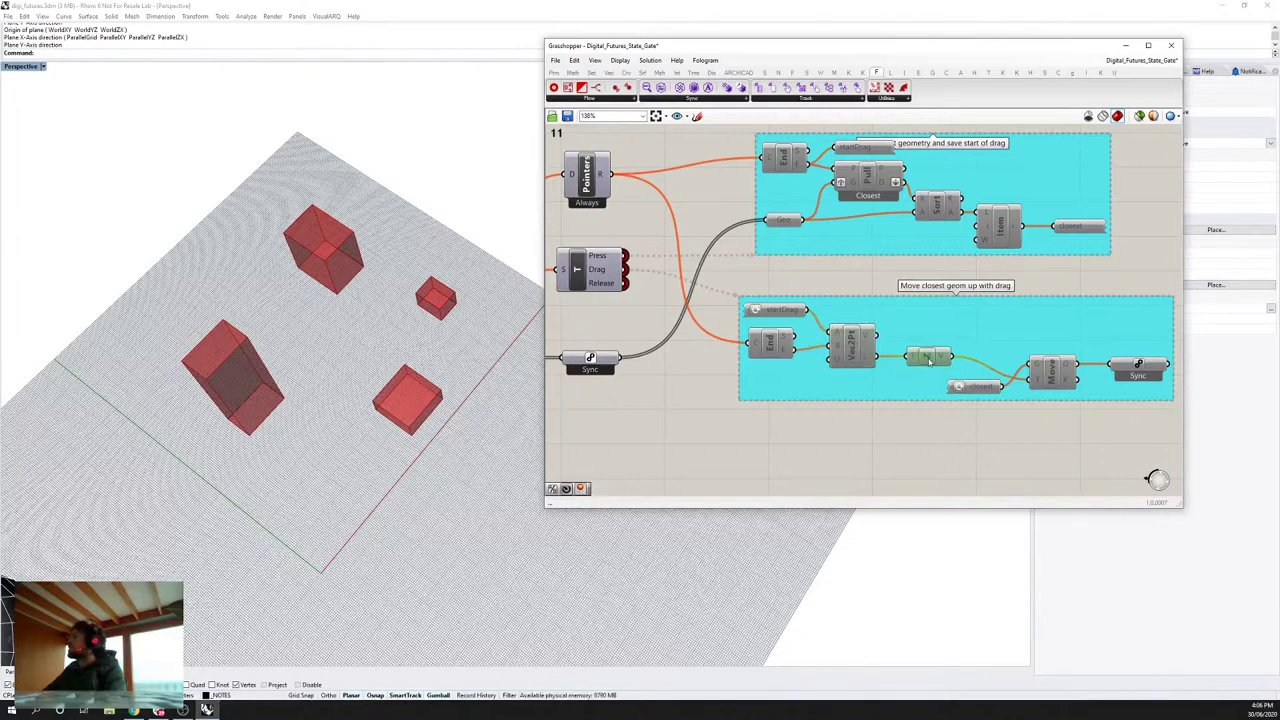
right_click_drag(262, 540, 257, 479)
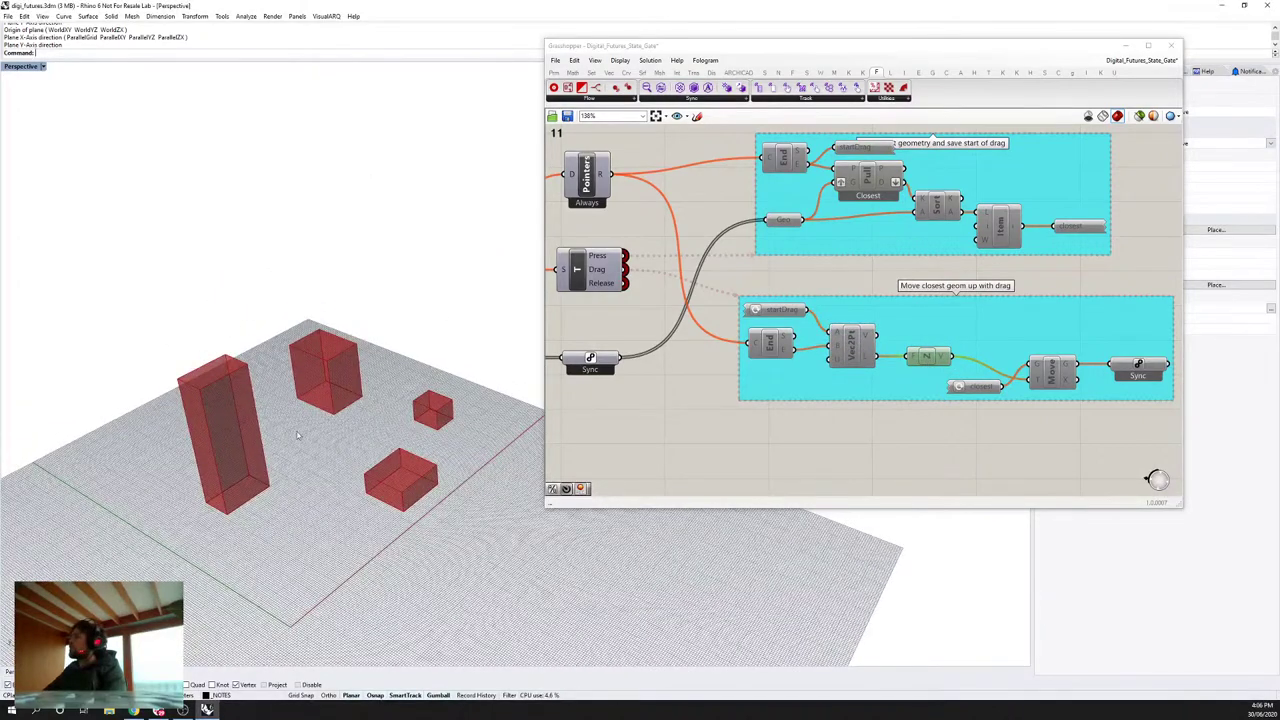
left_click(985, 390)
left_click_drag(985, 390, 942, 386)
left_click_drag(1051, 378, 1021, 377)
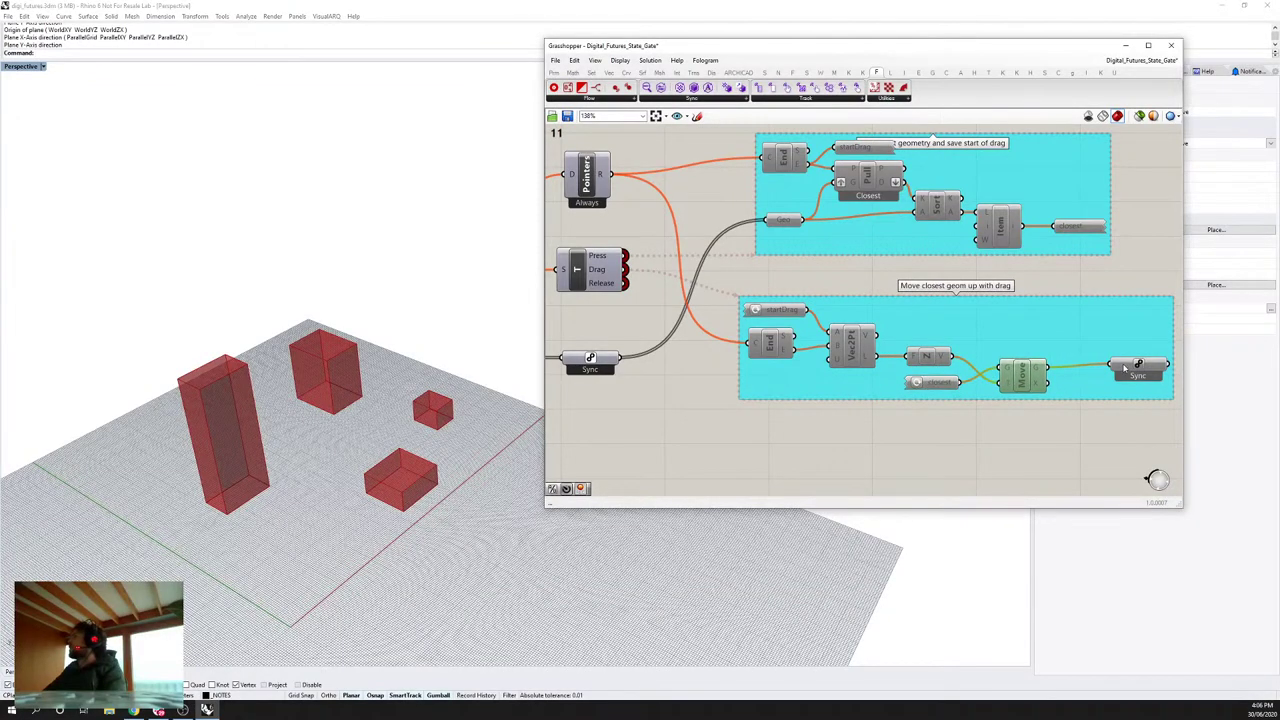
left_click_drag(1138, 372, 1097, 374)
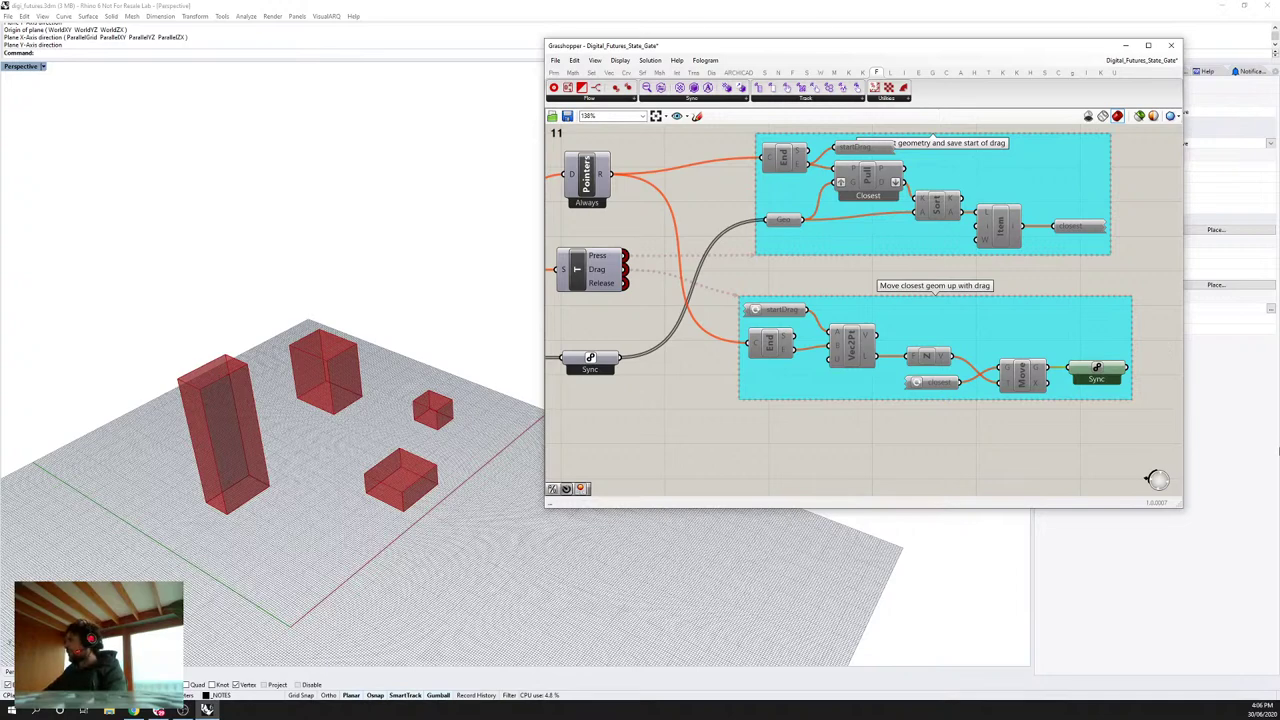
Step: Review the device state example within an overview of all the State Gate examples on the canvas
right_click_drag(617, 245, 828, 260)
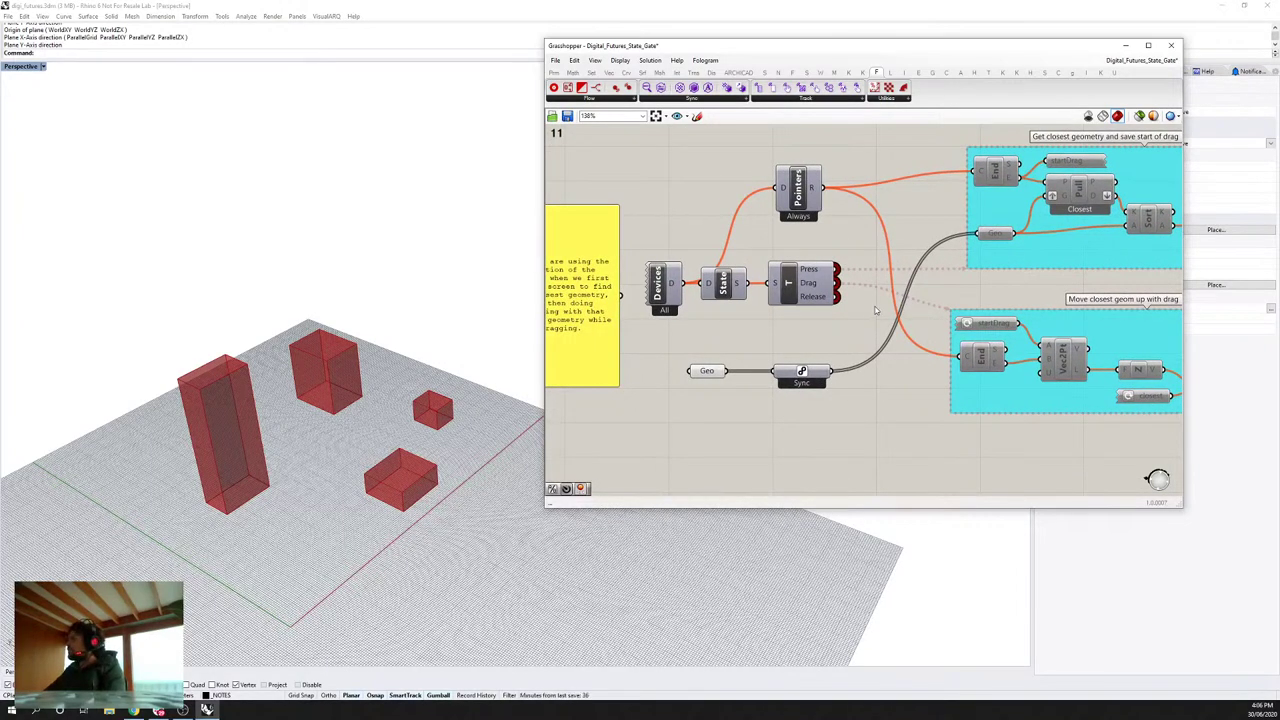
scroll(870, 313, "down", 5)
scroll(910, 338, "down", 2)
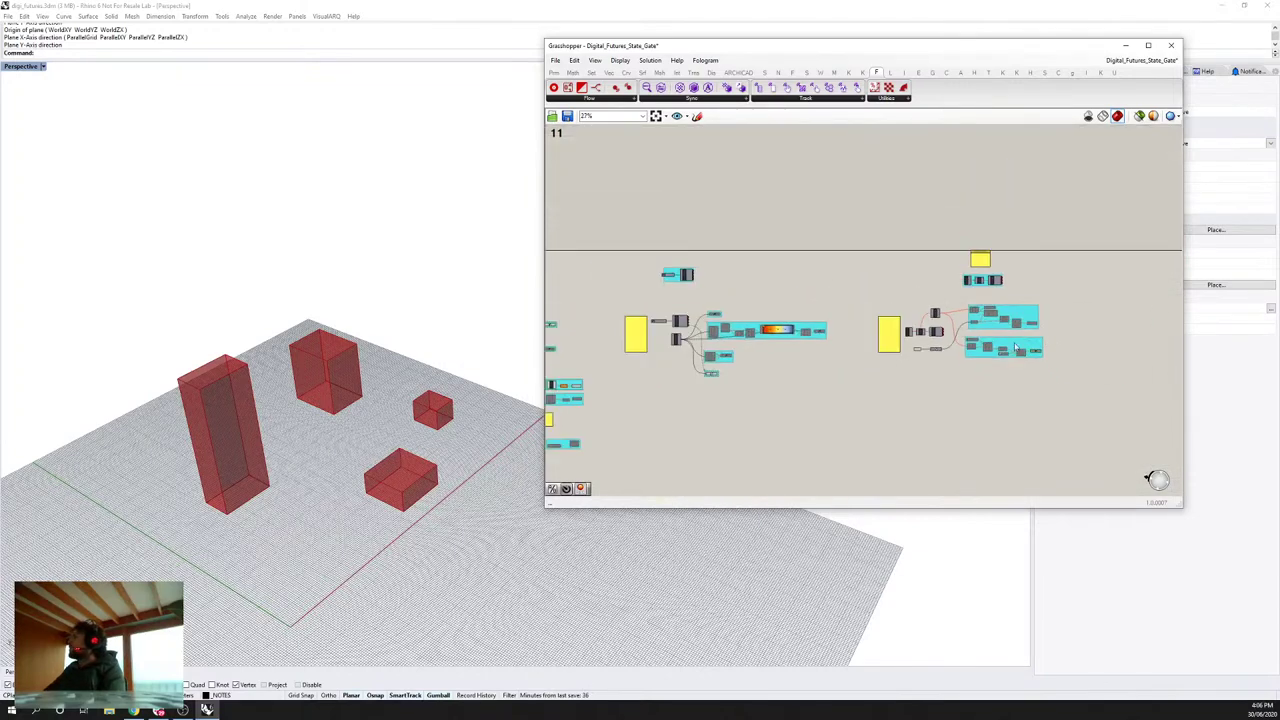
scroll(1084, 396, "down", 2)
scroll(929, 378, "down", 2)
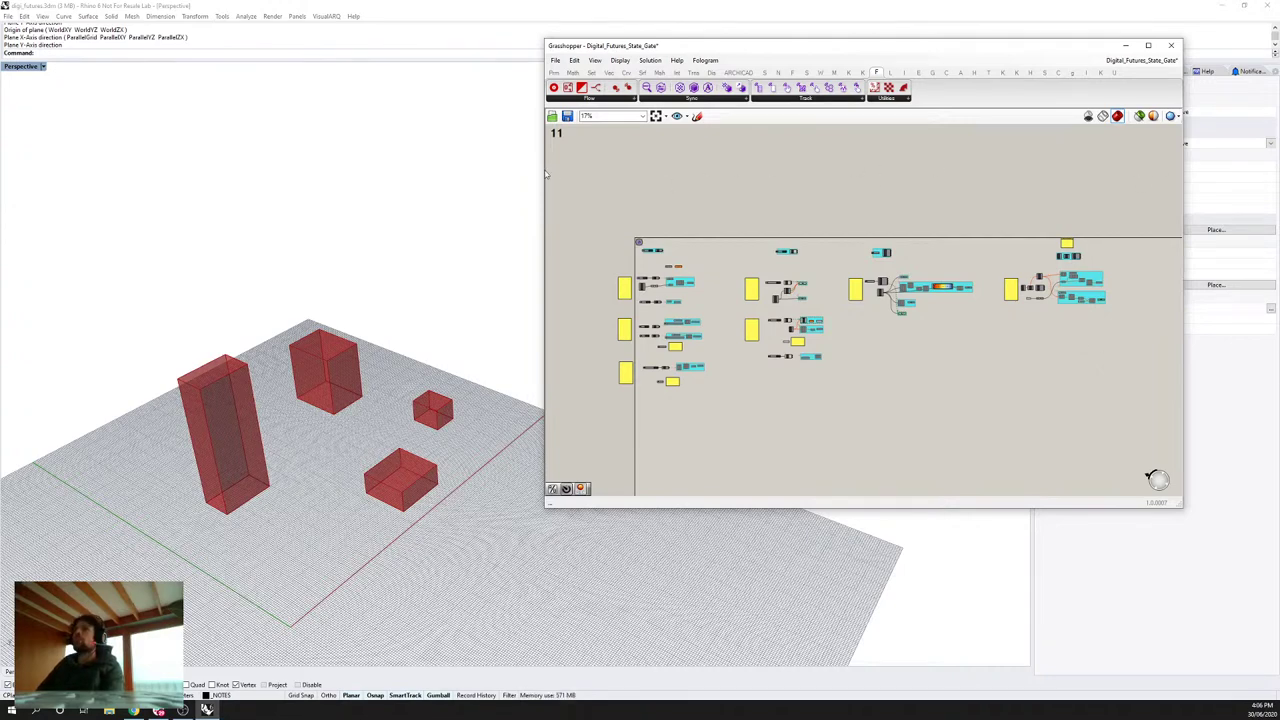
Step: Switch to Chrome and view the "State Gate examples" topic in the Fologram forum's Digital Futures 2020 category
left_click(133, 710)
left_click_drag(473, 114, 596, 116)
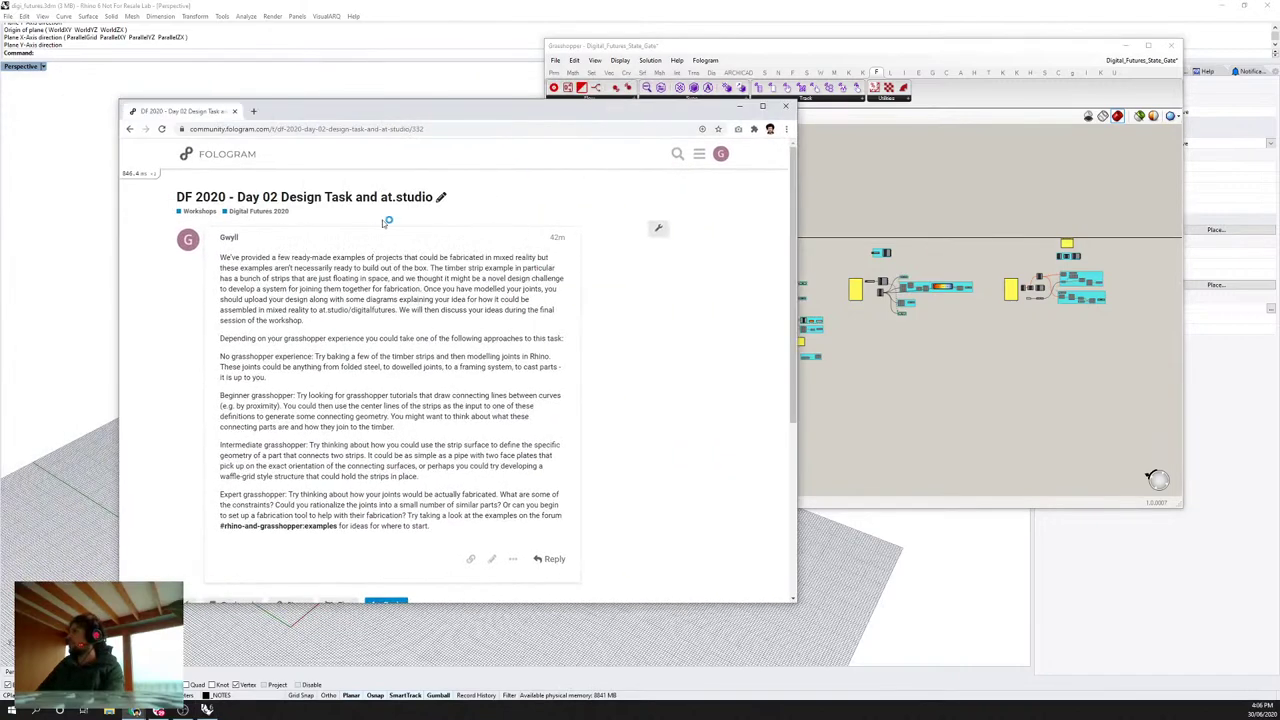
left_click(259, 212)
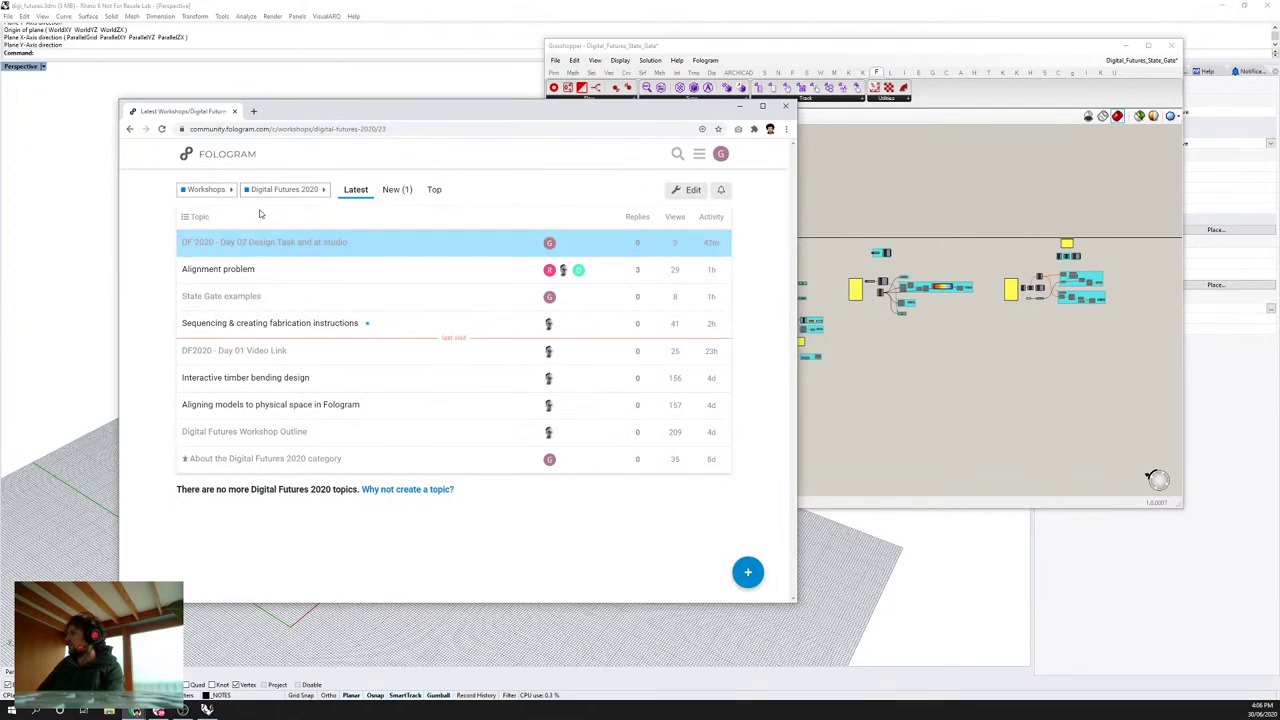
left_click(231, 296)
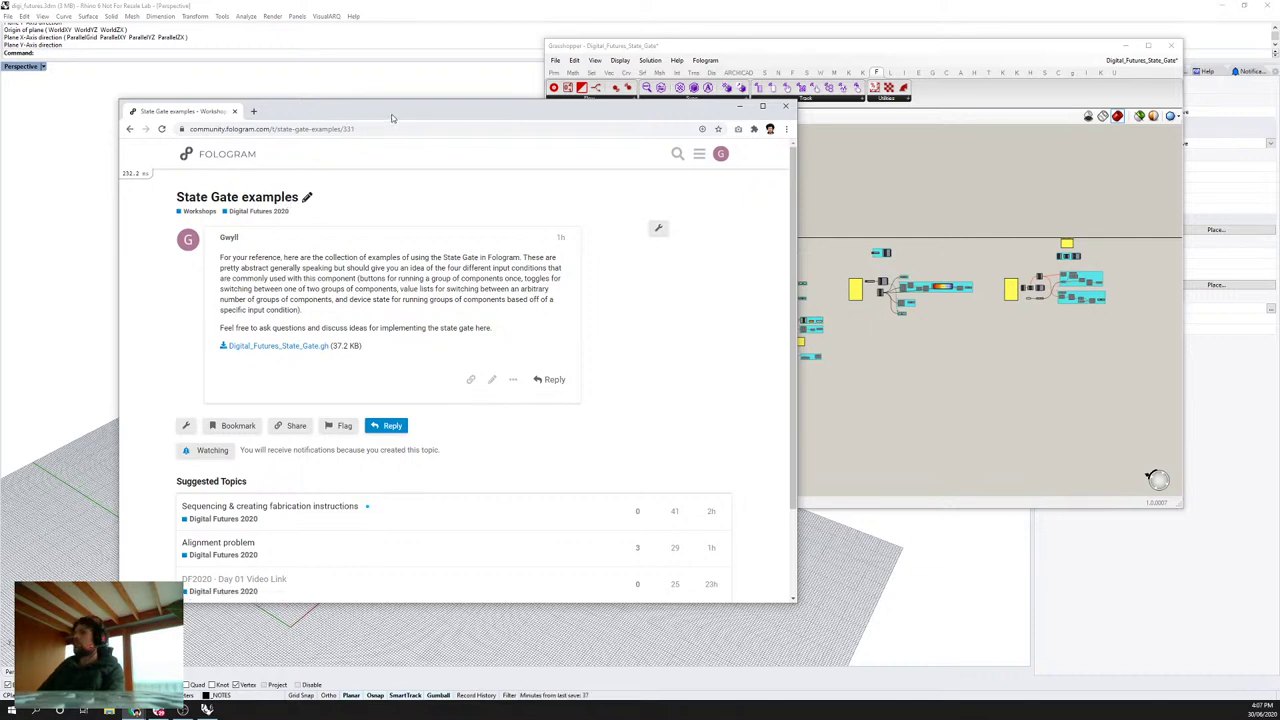
key("super+Down")
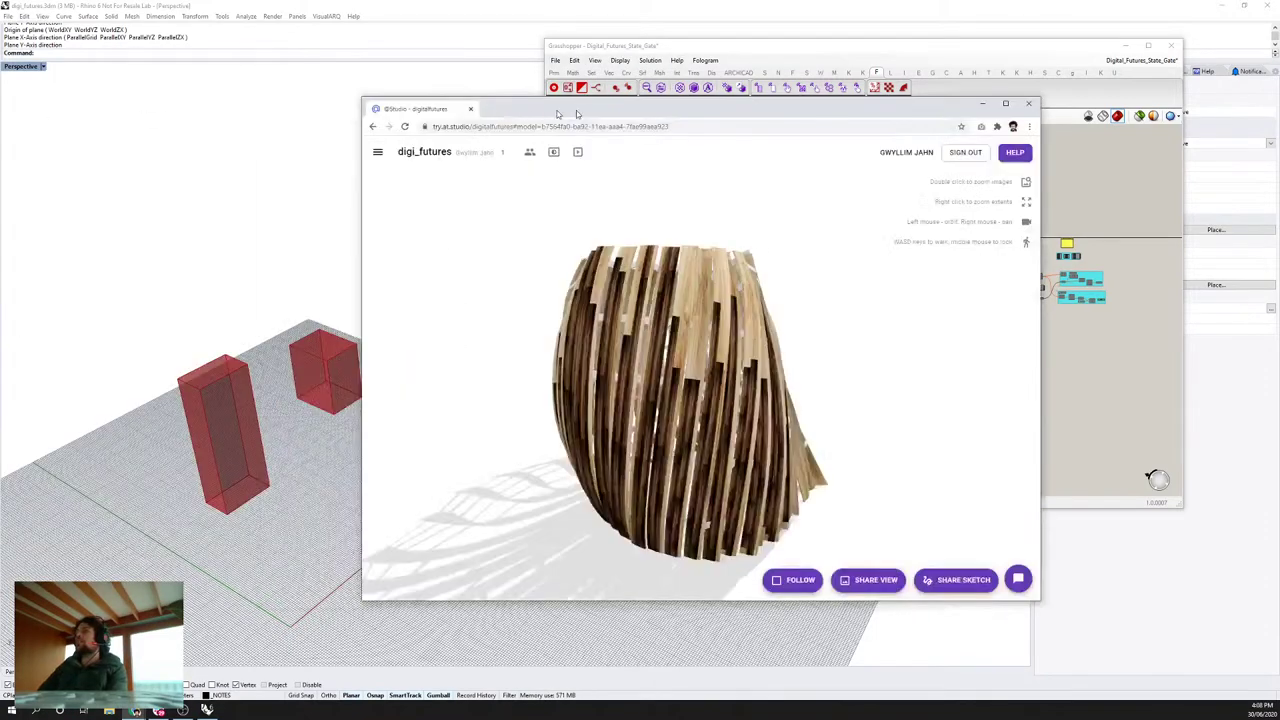
left_click_drag(448, 114, 242, 84)
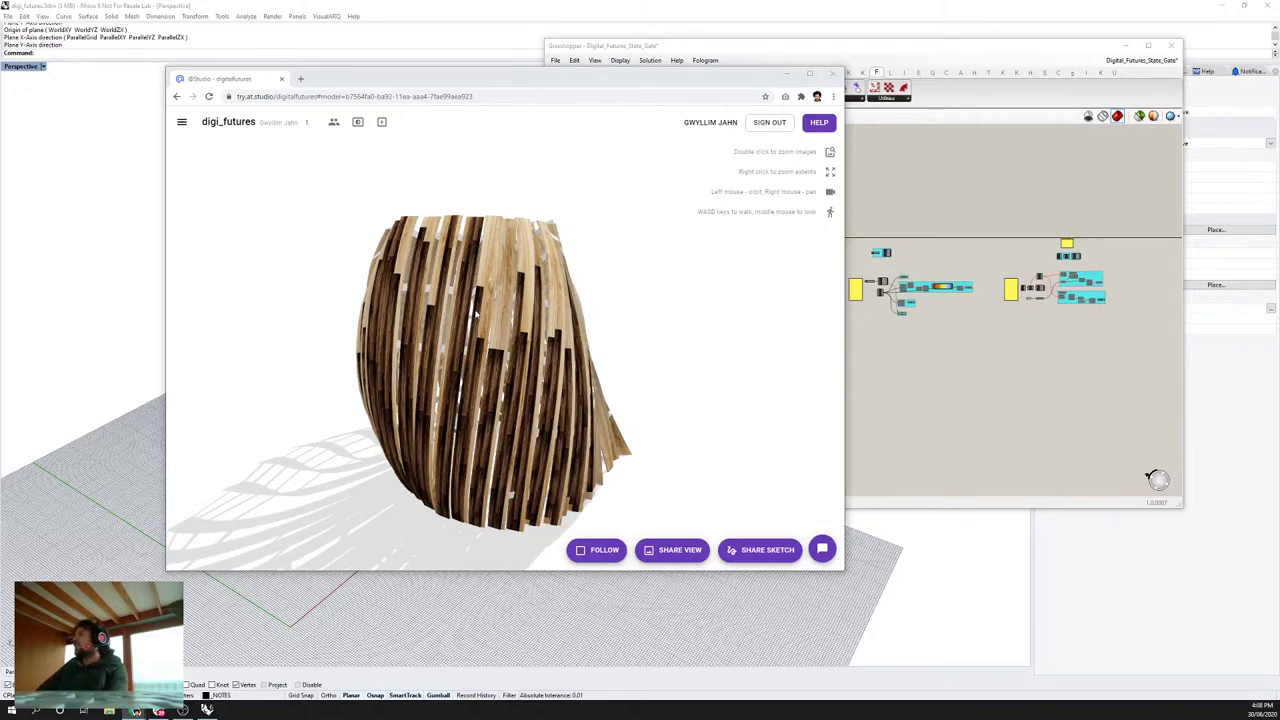
left_click(462, 97)
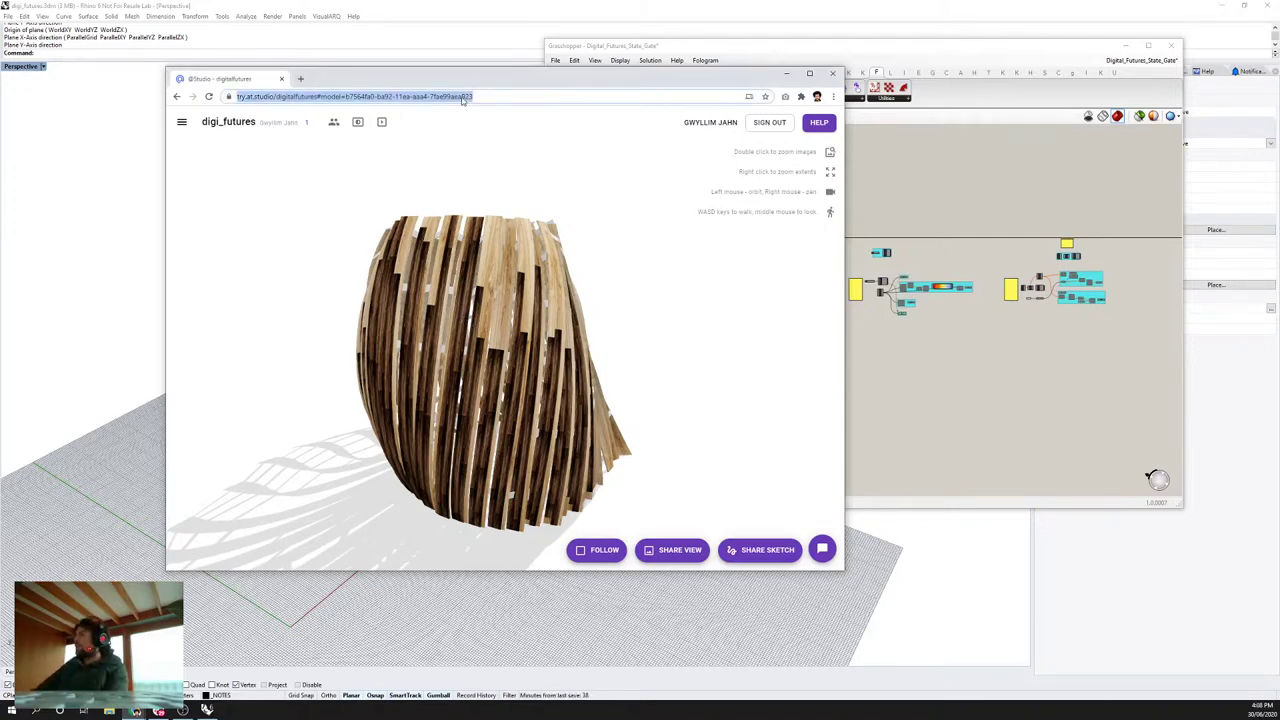
key("alt+Tab")
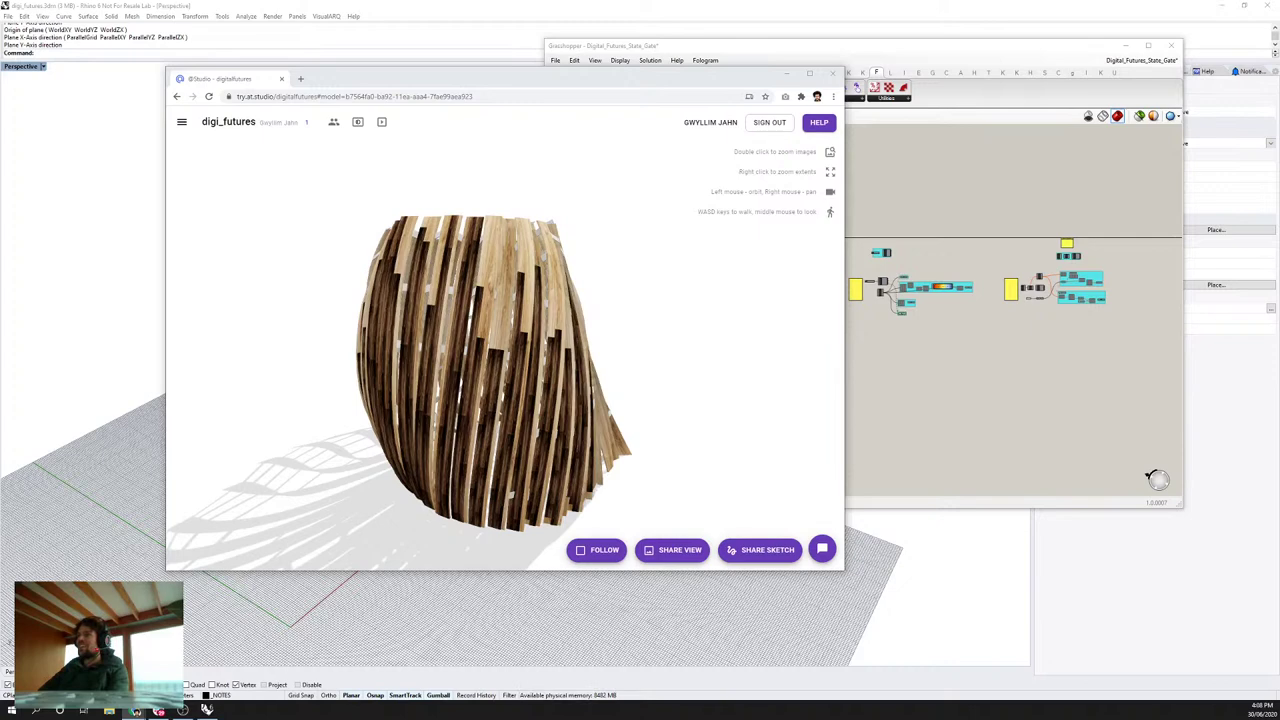
key("alt+Tab")
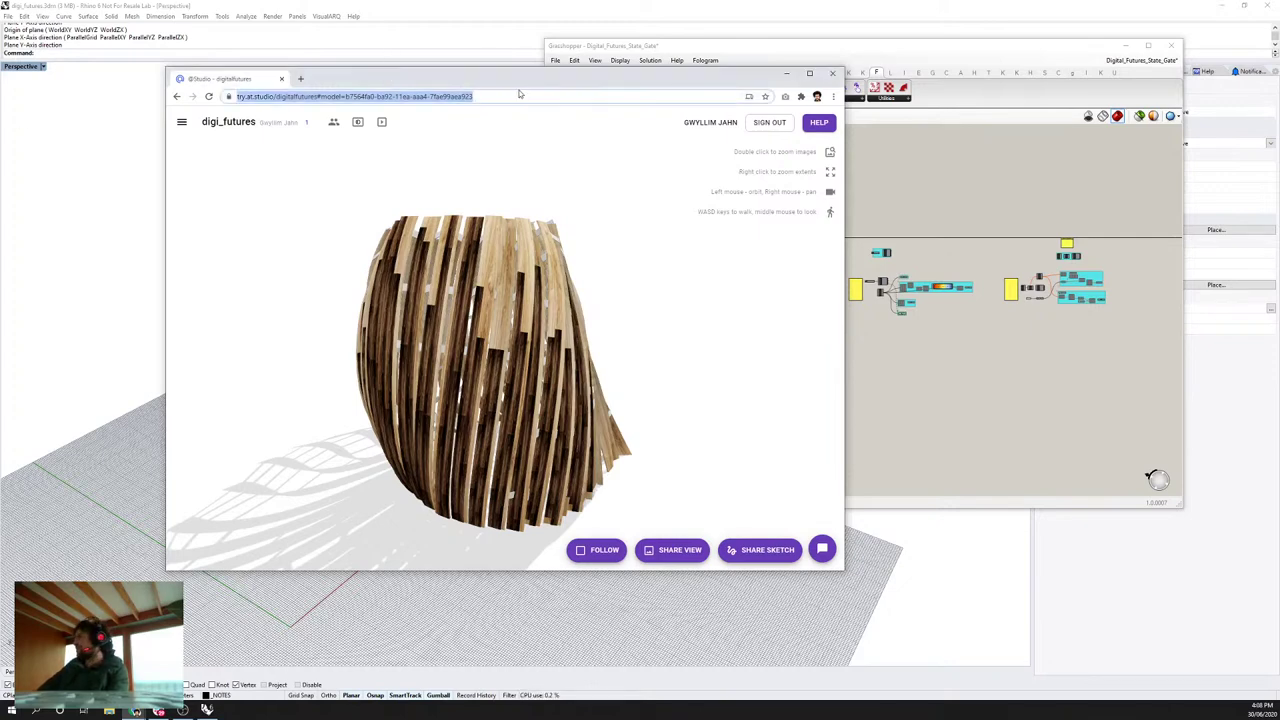
left_click(310, 278)
left_click_drag(396, 322, 524, 364)
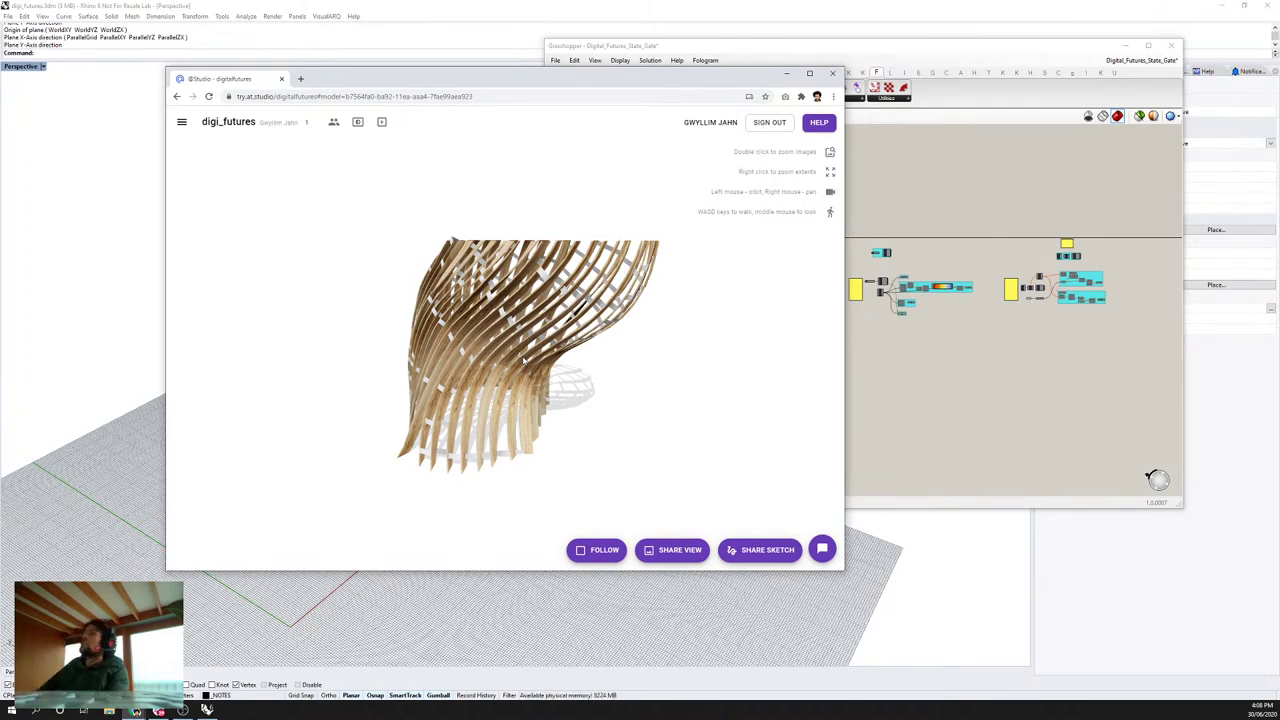
left_click_drag(495, 368, 460, 385)
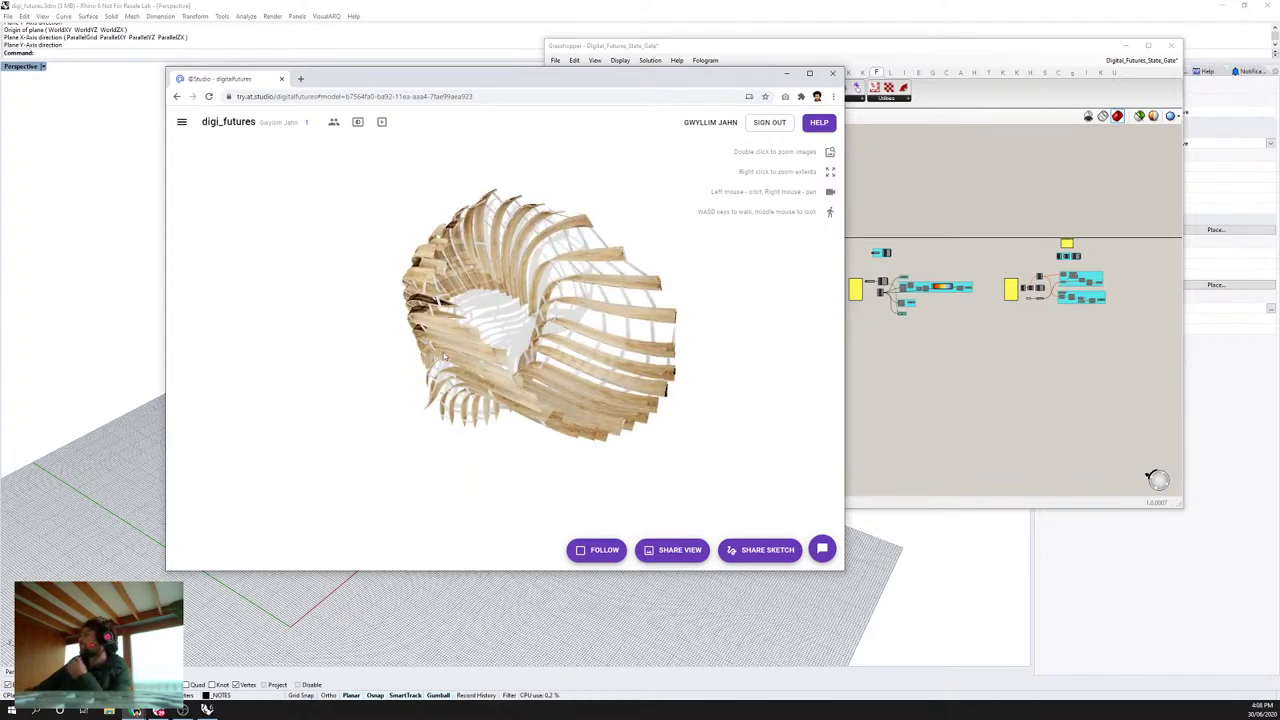
left_click_drag(466, 393, 365, 186)
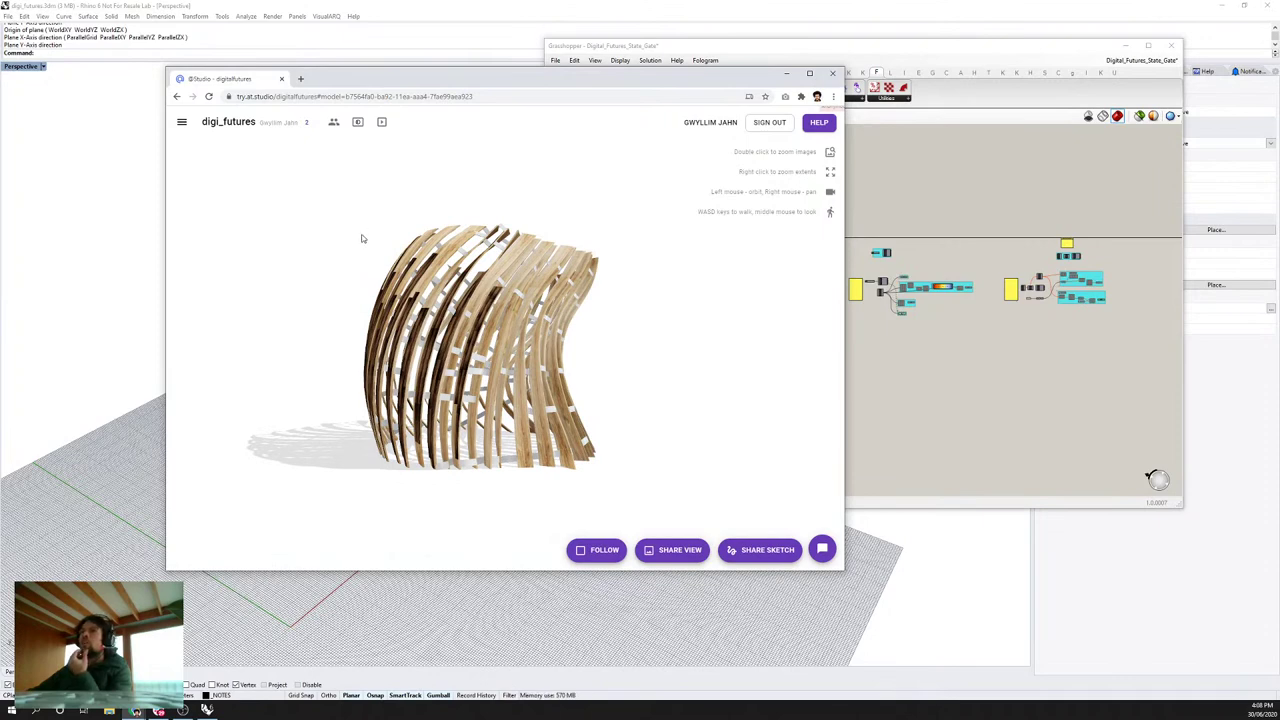